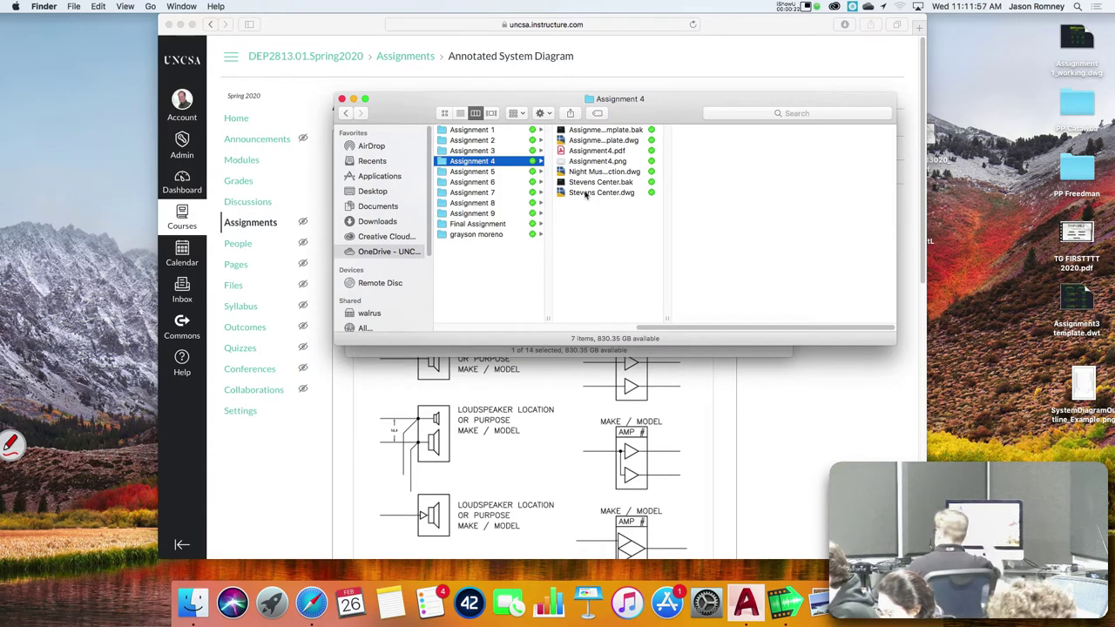
- Close the course page window and open Stevens Center.dwg from the Assignment 4 folder
left_click(782, 427)
key("super+w")
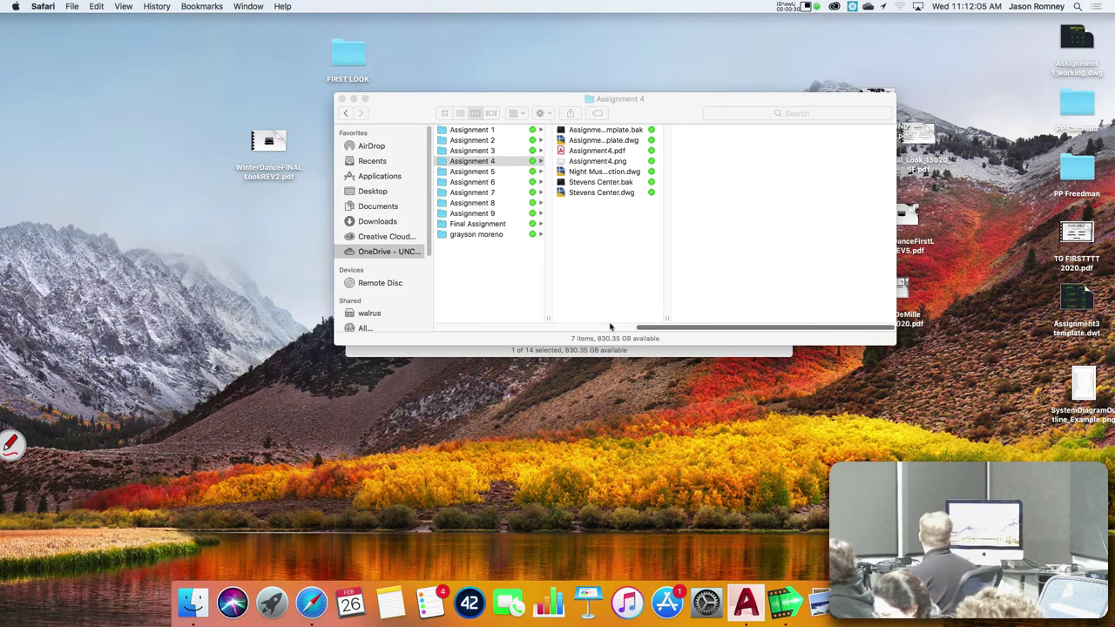
left_click(563, 195)
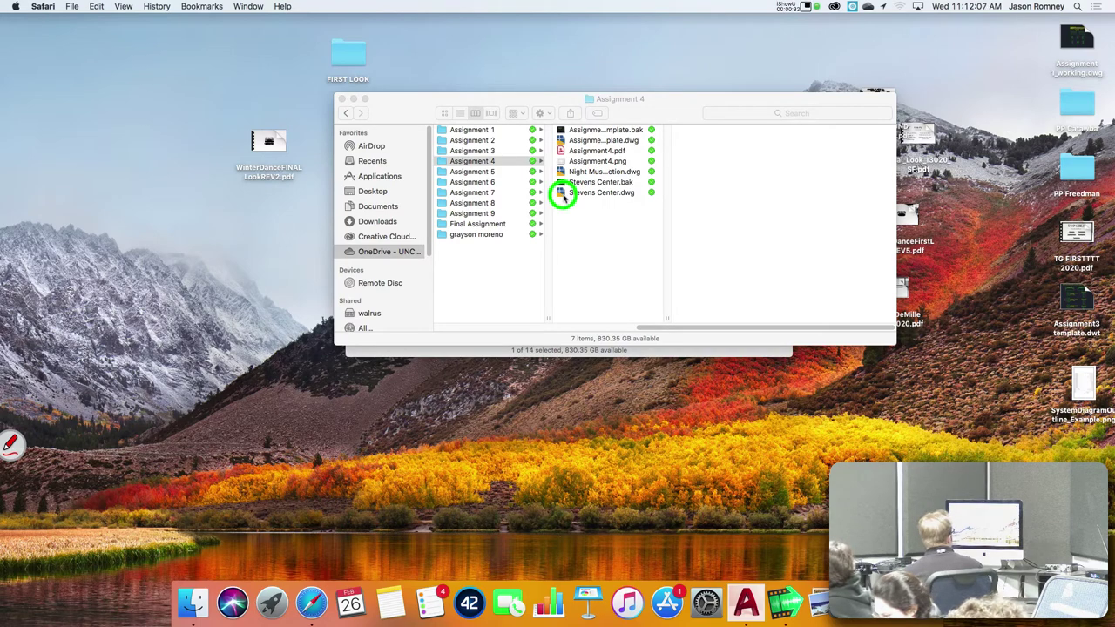
left_click(563, 194)
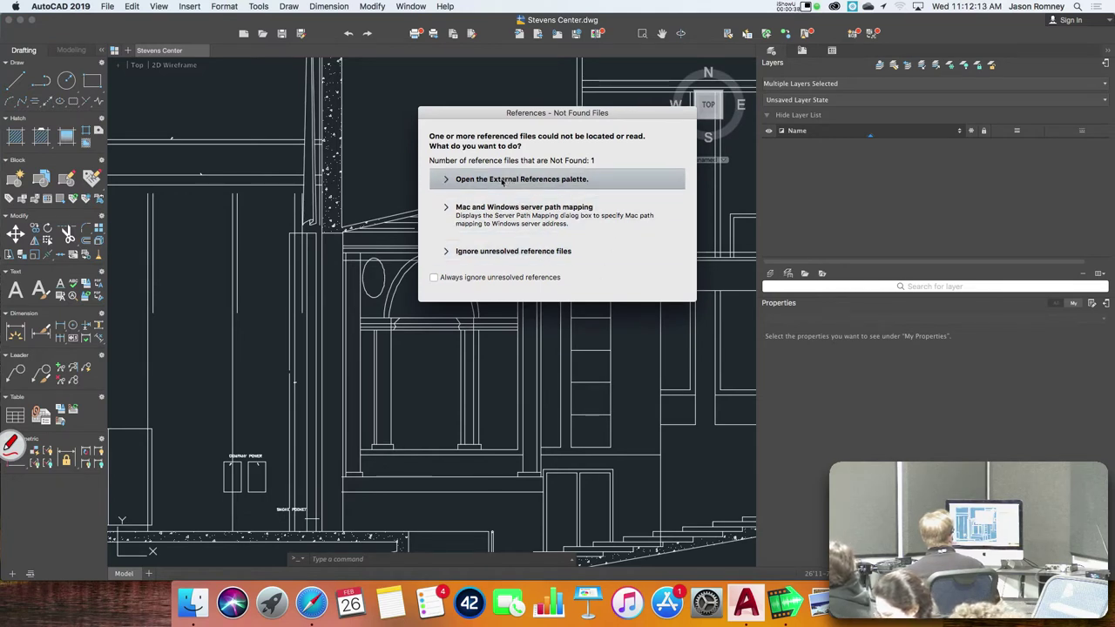
- Review the drawing's missing external reference, then return to the Layers list
left_click(502, 179)
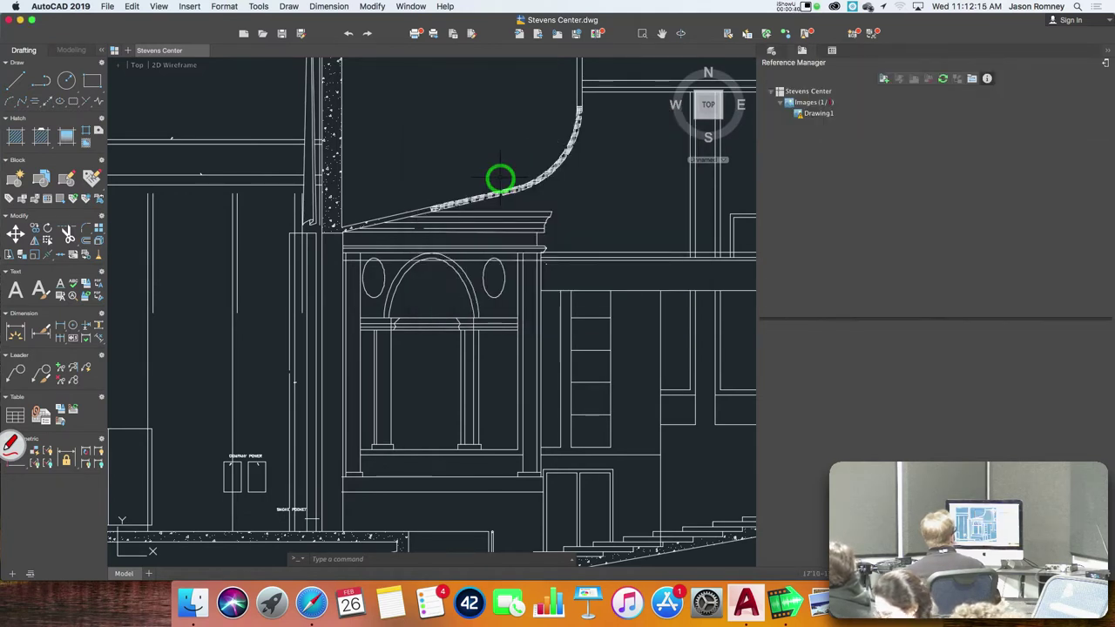
left_click(772, 50)
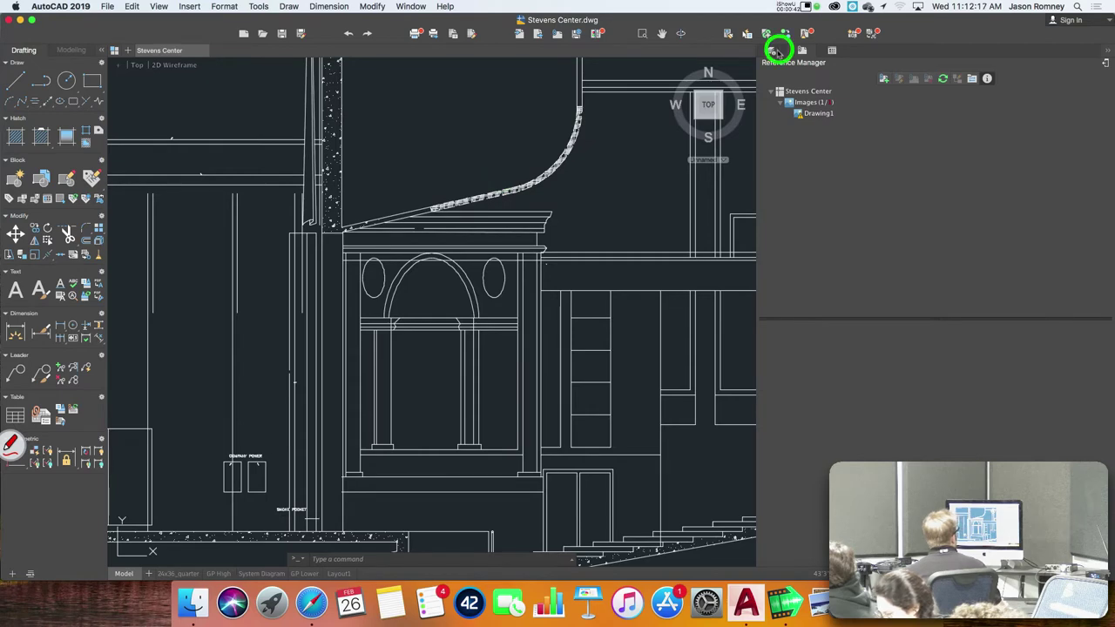
scroll(425, 199, "down", 4)
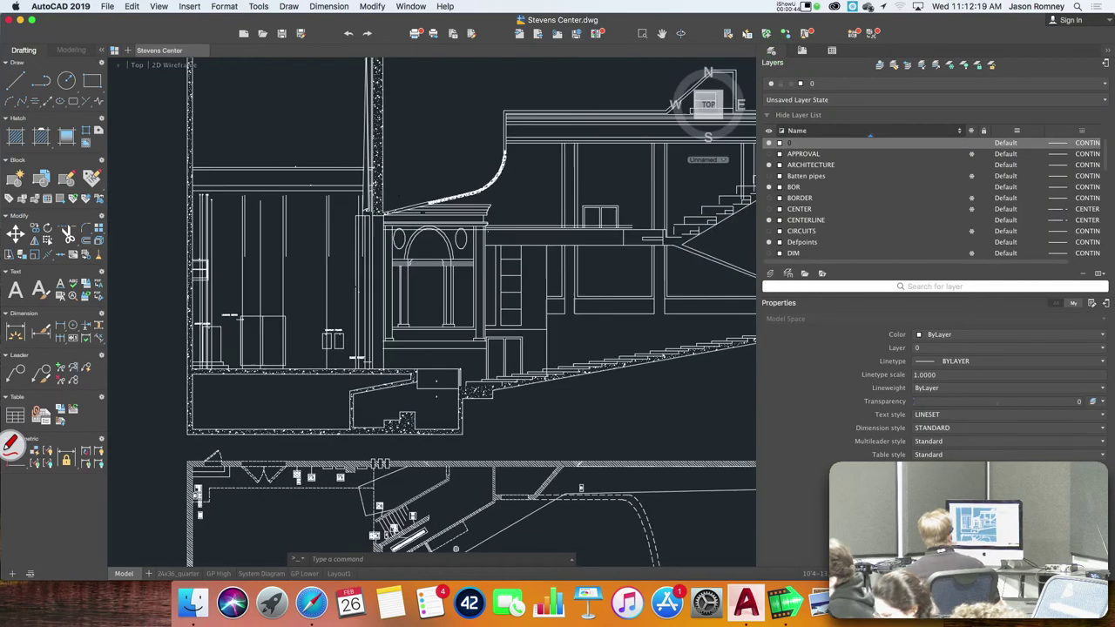
- Zoom out and pan across the section and floor plans to see all the drawings
left_click_drag(426, 197, 361, 253)
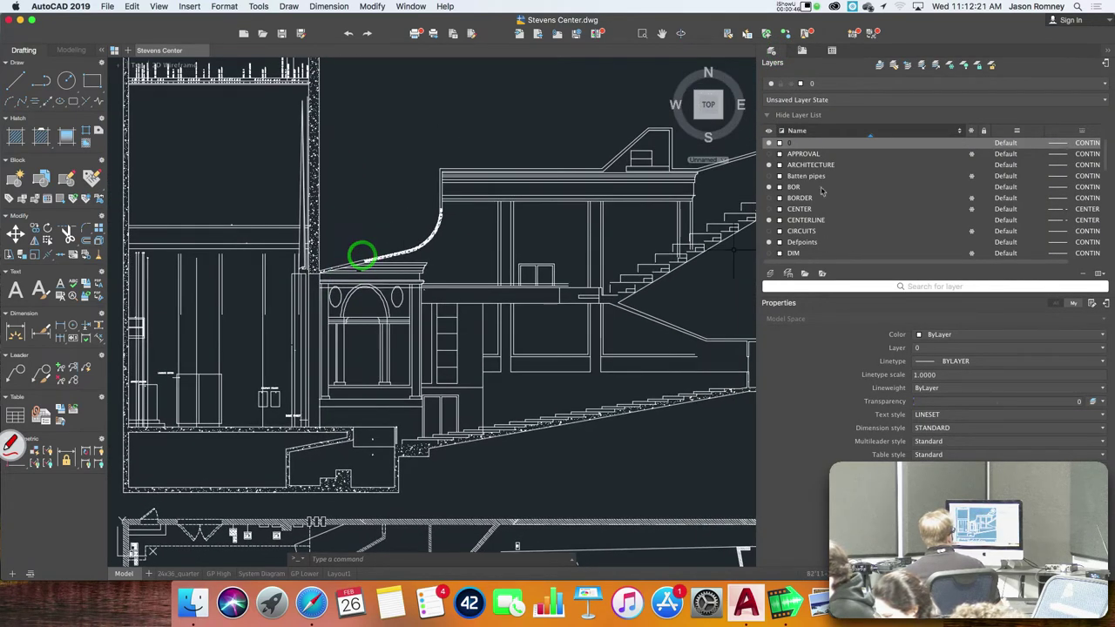
left_click_drag(756, 74, 940, 76)
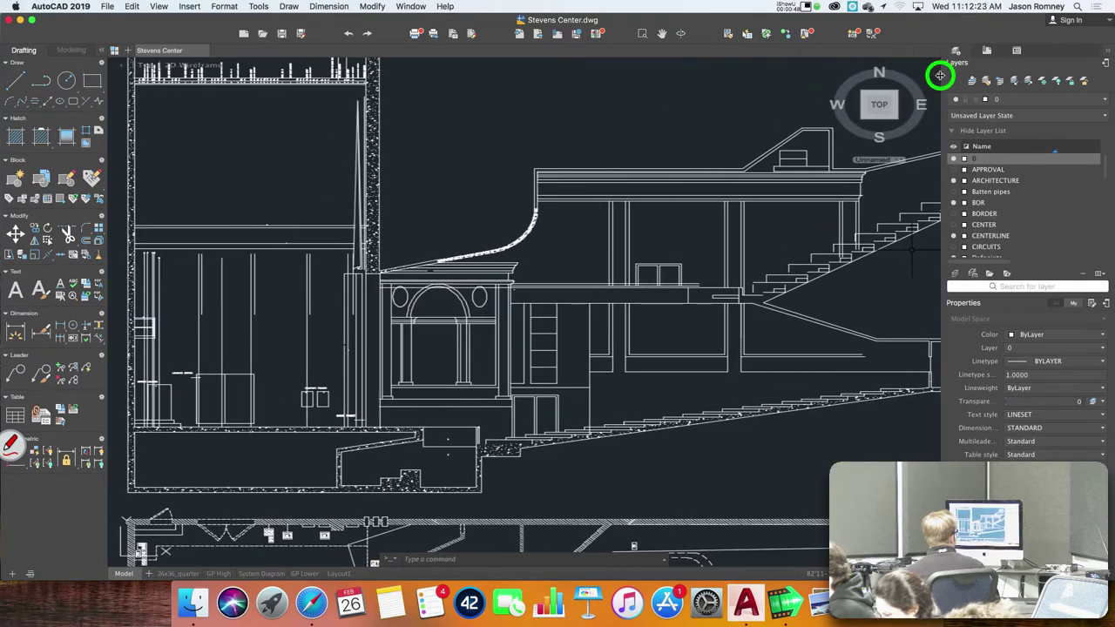
scroll(697, 174, "down", 1)
left_click_drag(659, 204, 752, 206)
left_click_drag(703, 304, 911, 299)
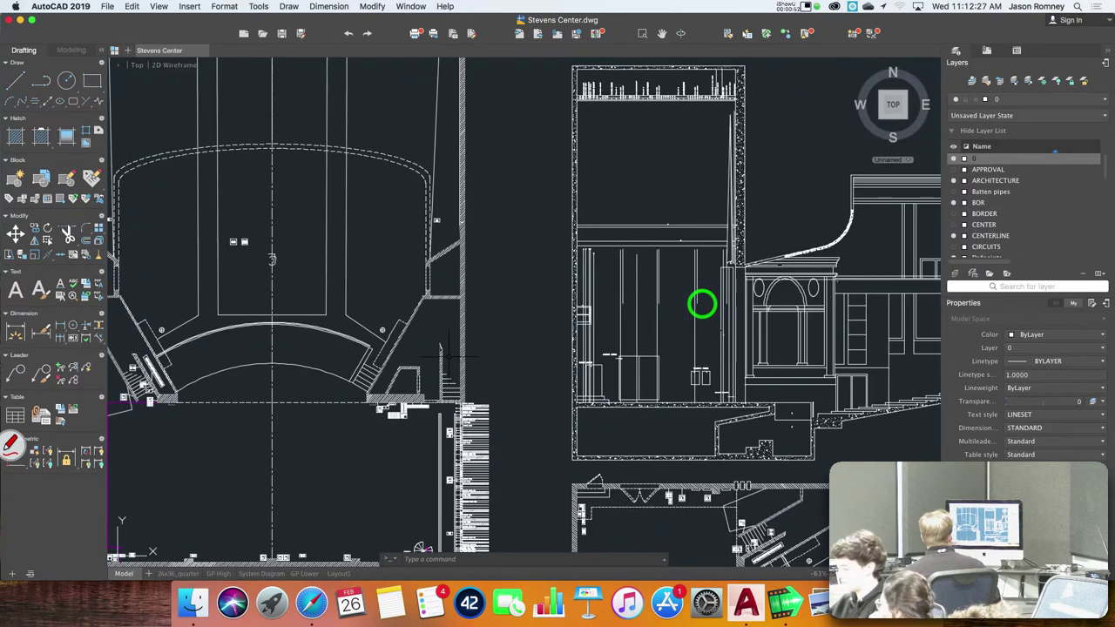
left_click_drag(279, 285, 73, 283)
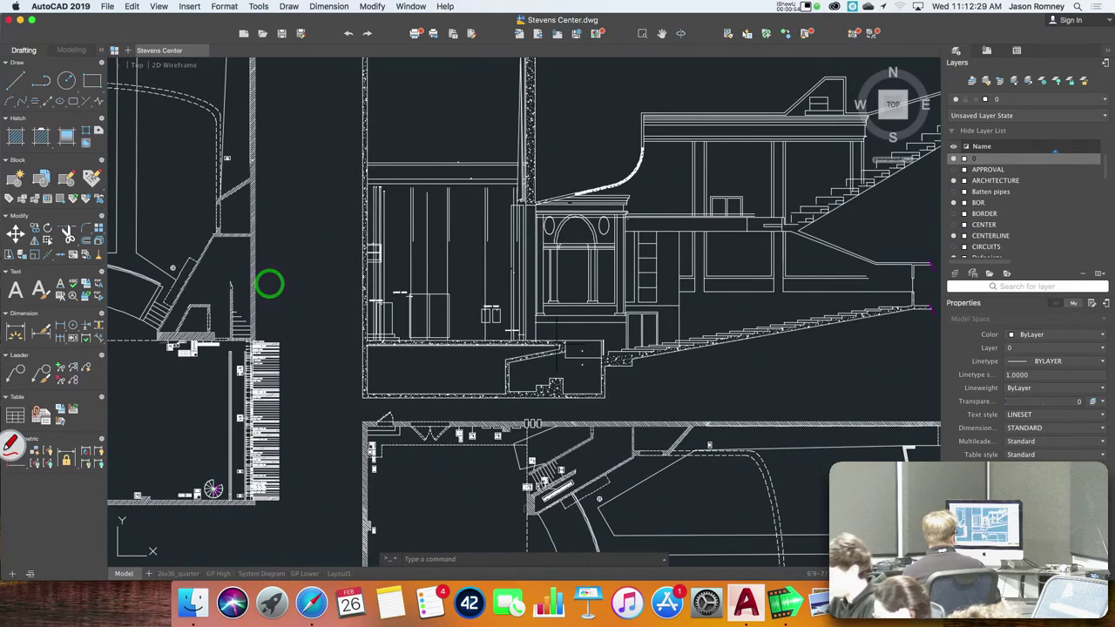
scroll(575, 292, "down", 3)
mouse_move(556, 343)
left_mouse_down()
mouse_move(533, 140)
mouse_move(529, 307)
left_mouse_up()
scroll(533, 306, "up", 1)
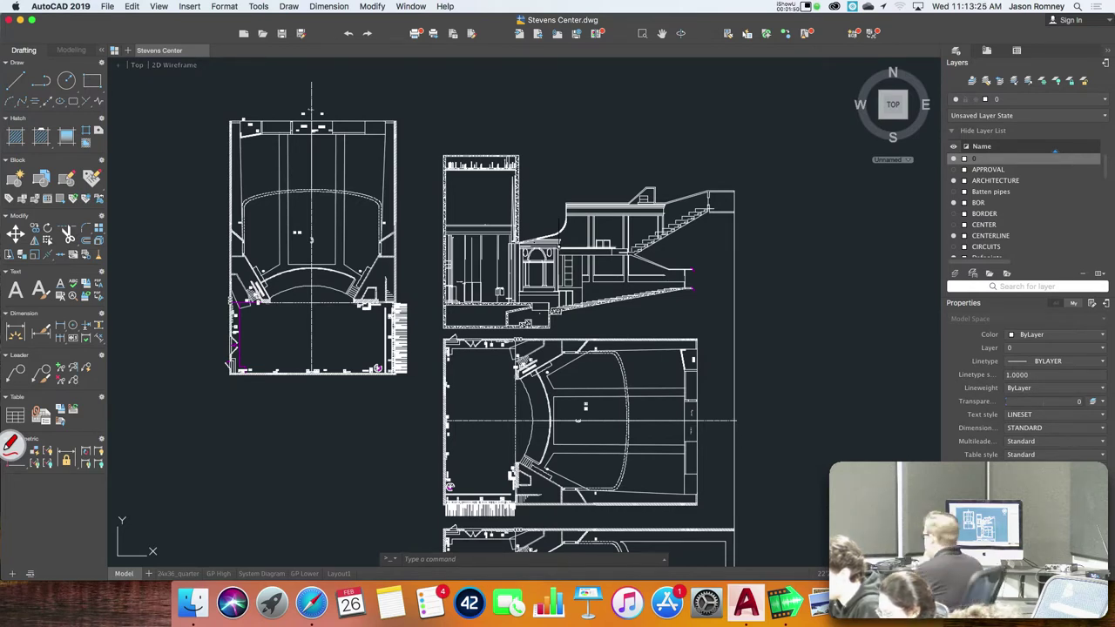
scroll(706, 227, "up", 5)
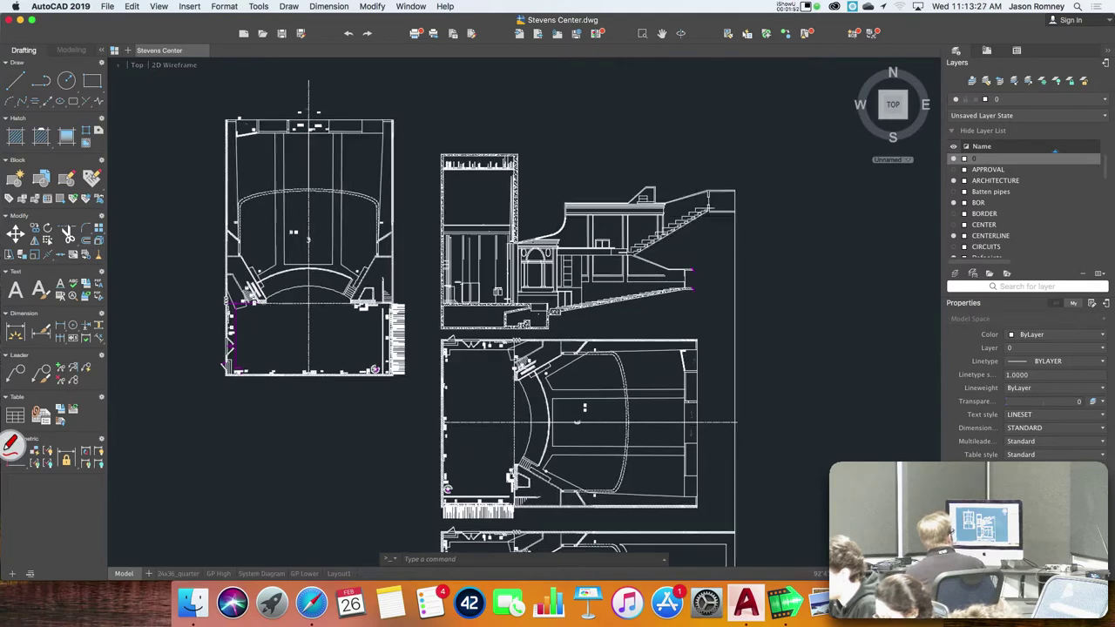
scroll(698, 215, "up", 3)
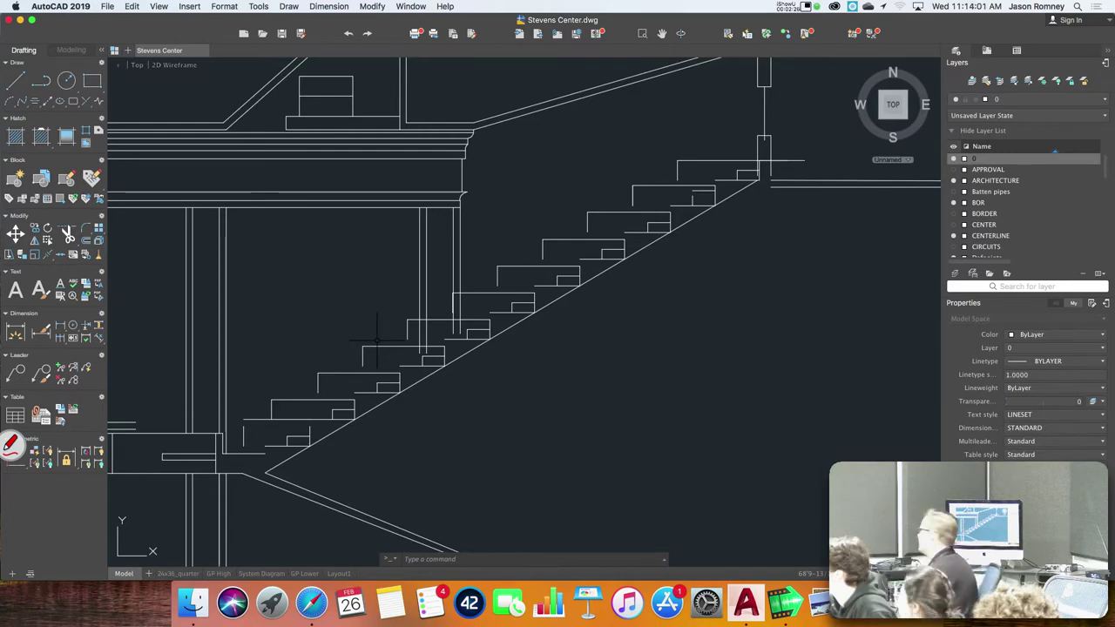
scroll(448, 424, "down", 1)
scroll(447, 424, "down", 1)
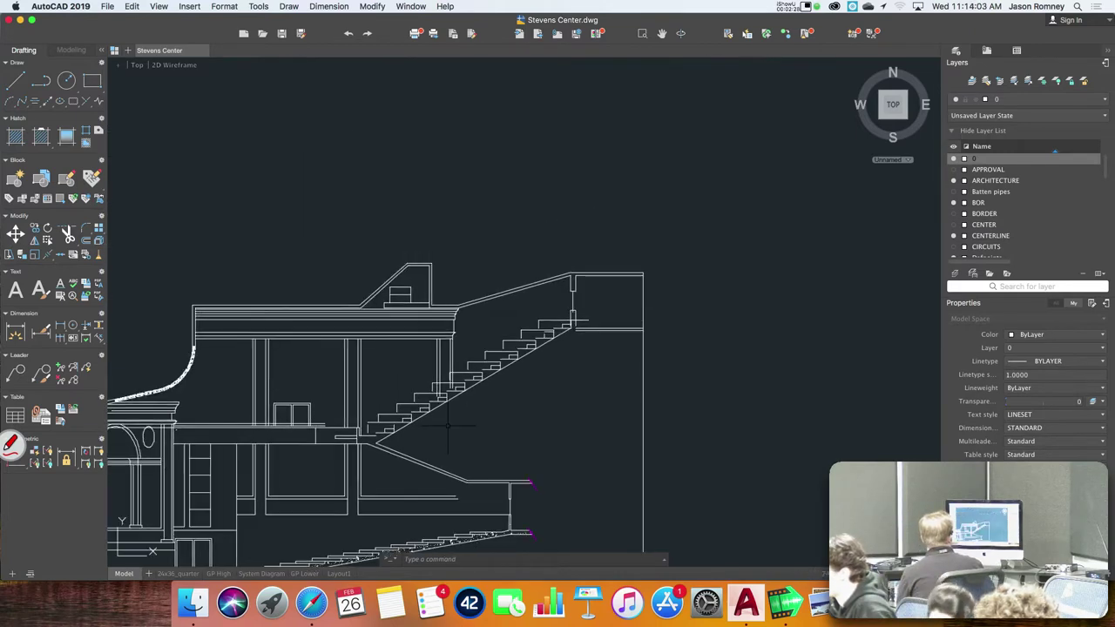
scroll(535, 351, "left", 3)
scroll(552, 335, "left", 5)
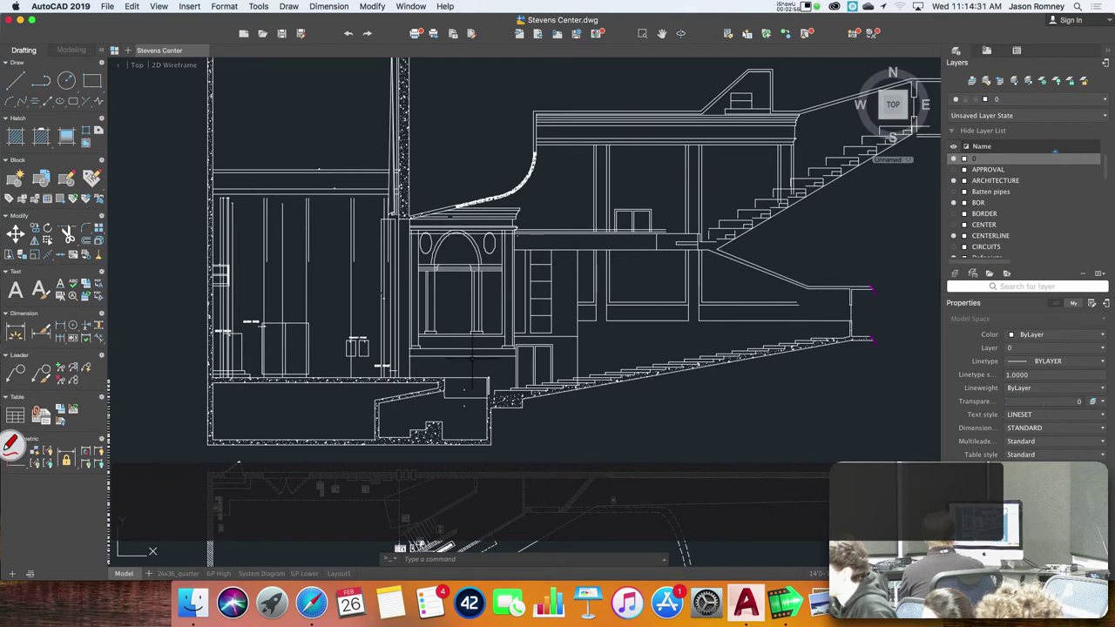
scroll(472, 362, "up", 3)
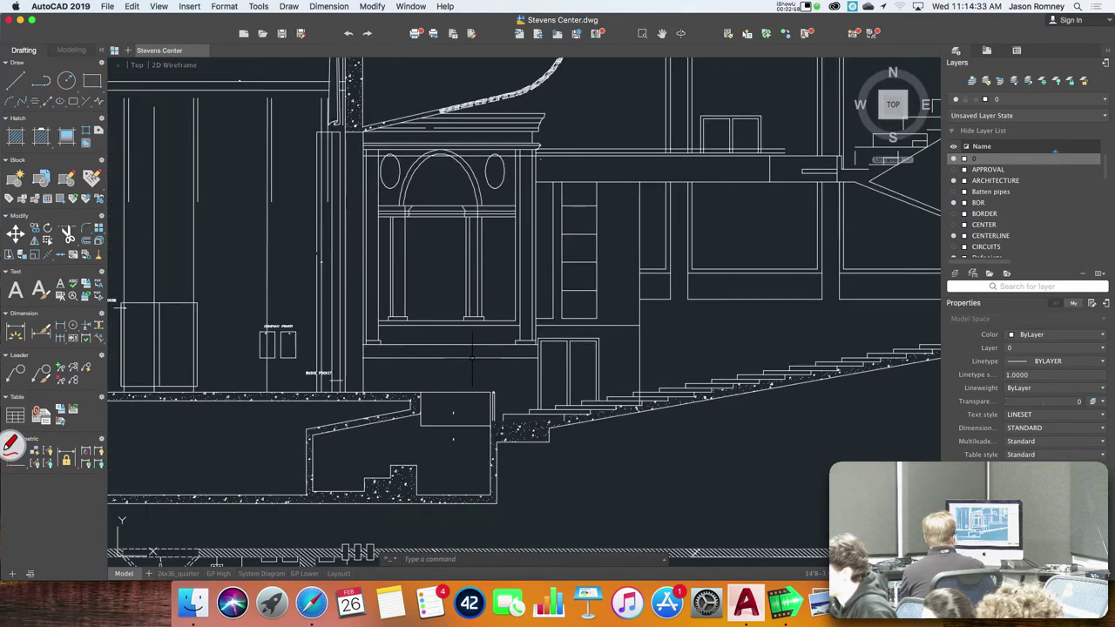
left_click_drag(473, 357, 416, 358)
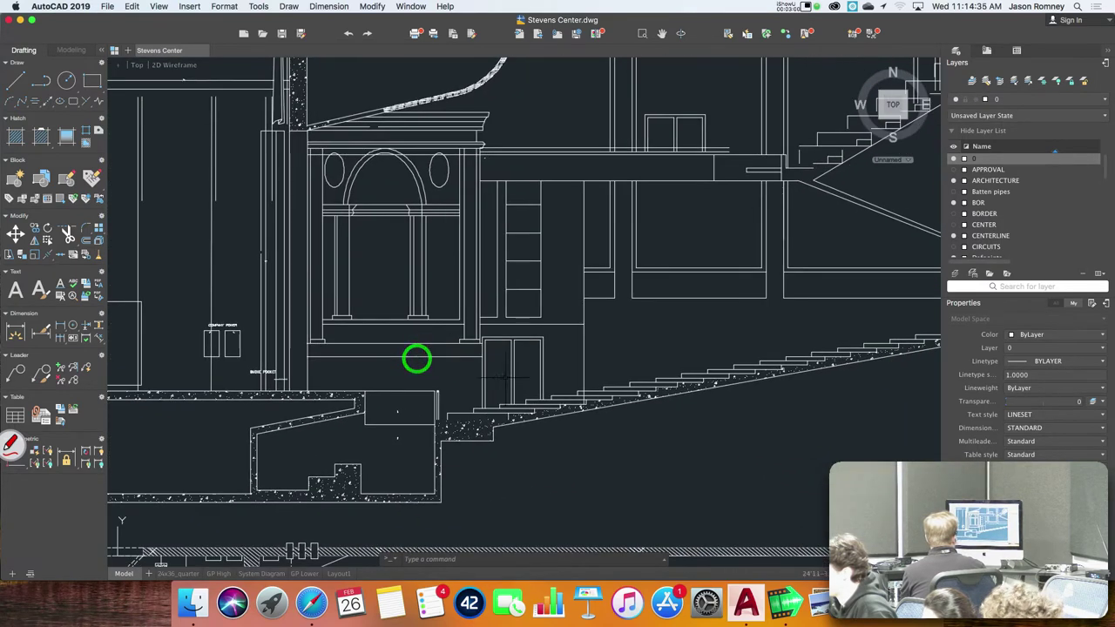
scroll(522, 375, "up", 5)
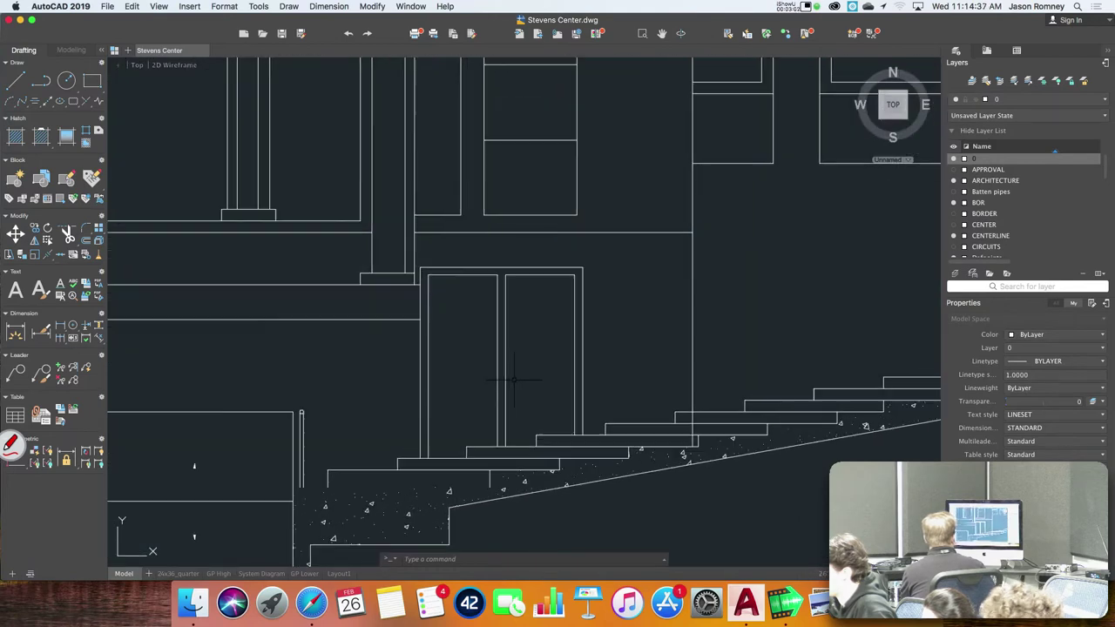
- Measure the door width with MEA Distance, confirming it reads 3'0", then exit the command
type("mea")
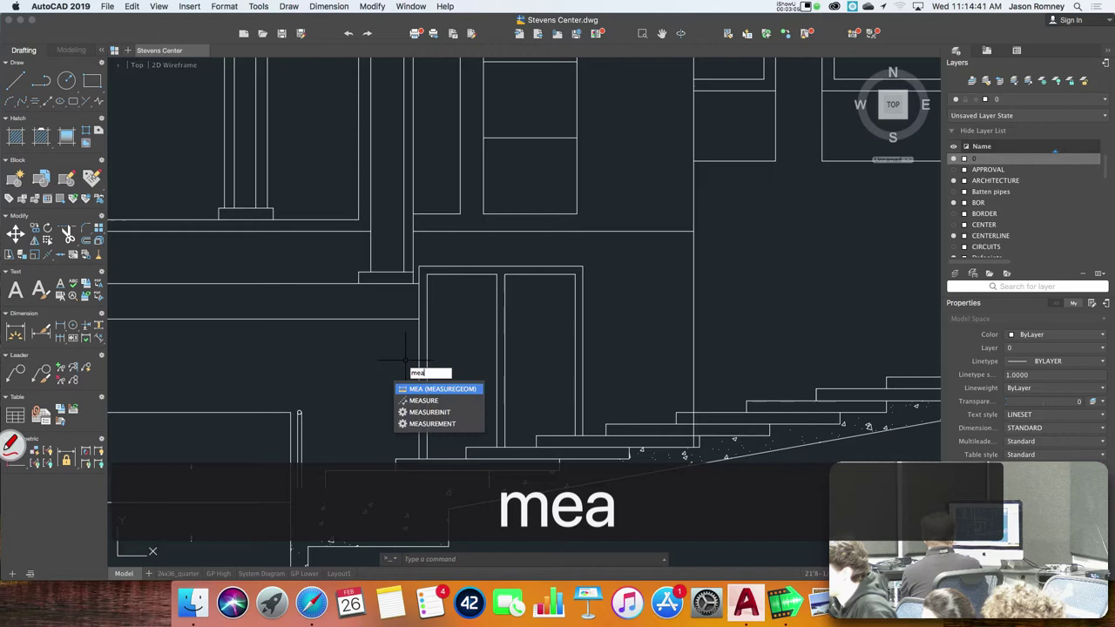
key("Return")
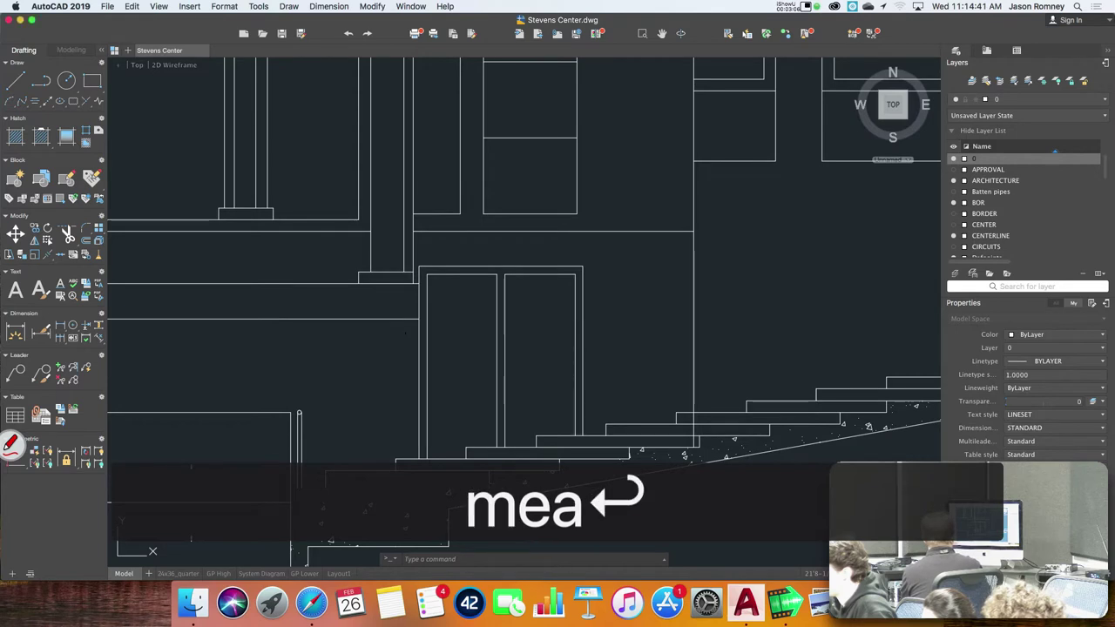
left_click(433, 386)
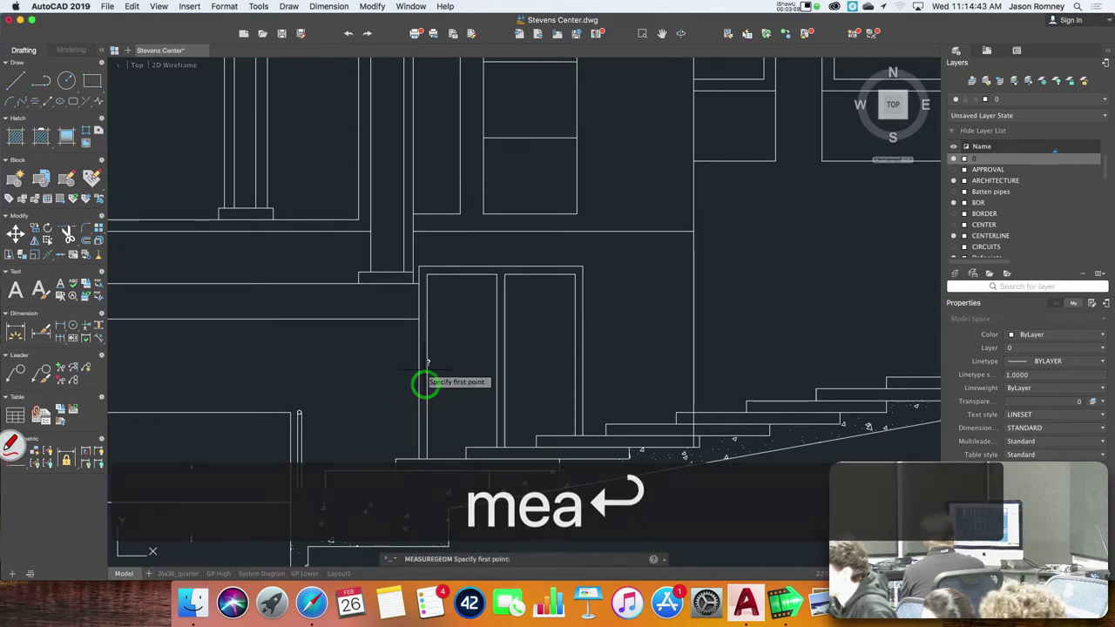
left_click(428, 367)
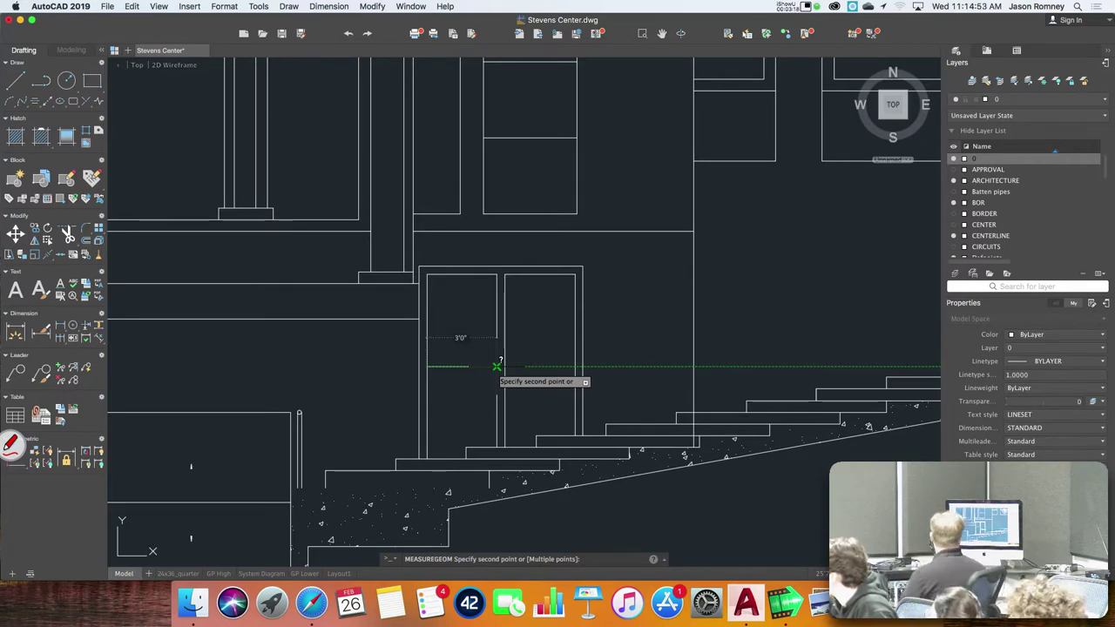
key("Escape")
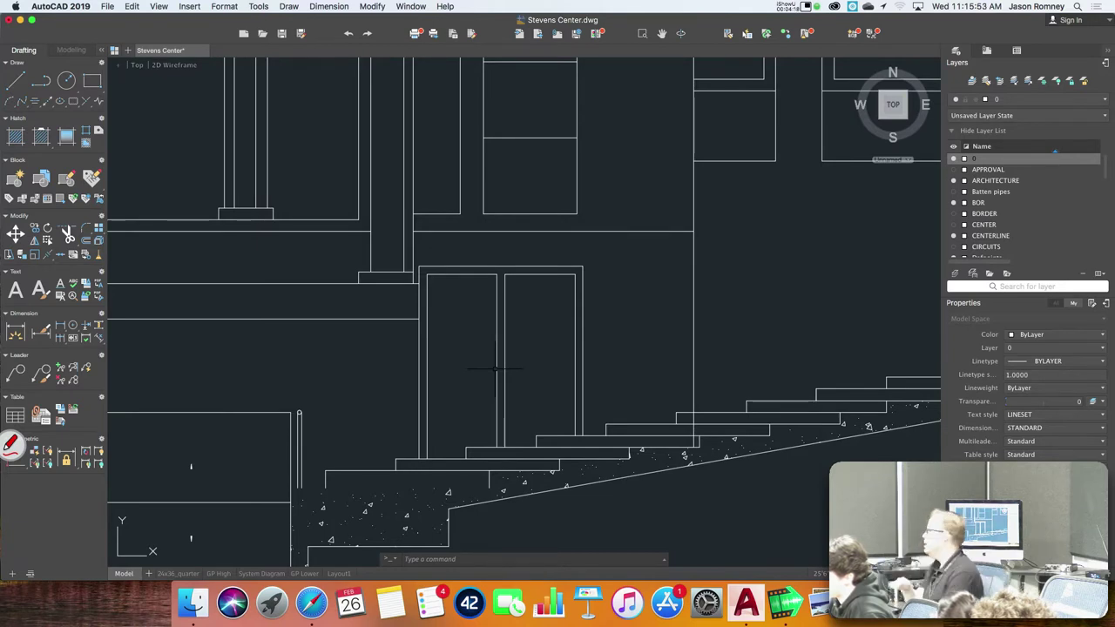
scroll(502, 335, "down", 3)
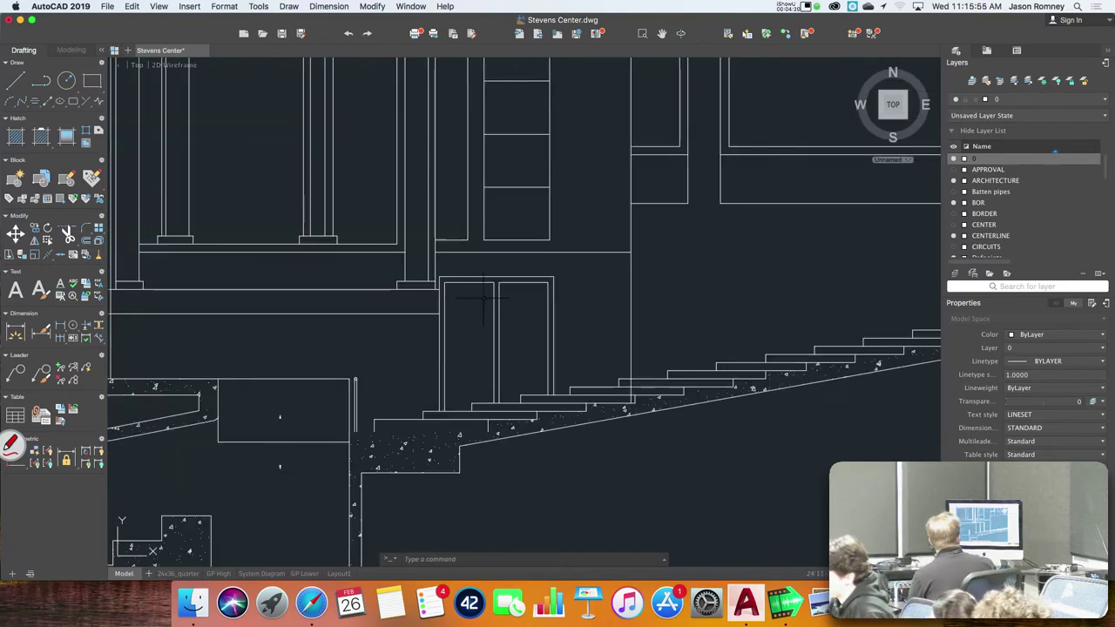
scroll(503, 335, "down", 5)
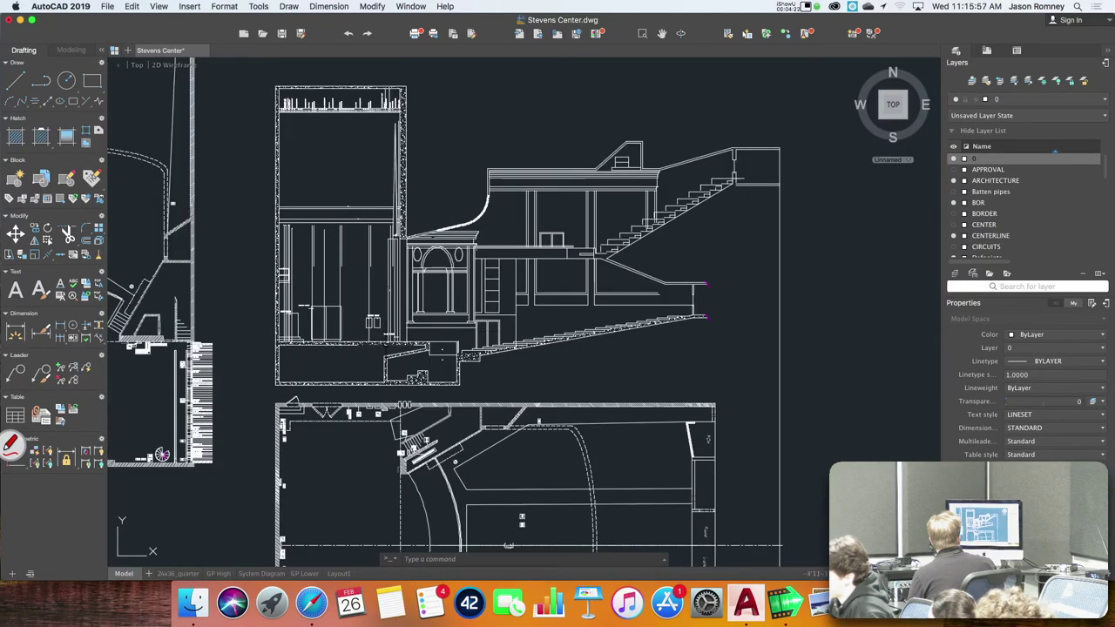
scroll(427, 230, "down", 3)
scroll(427, 231, "up", 5)
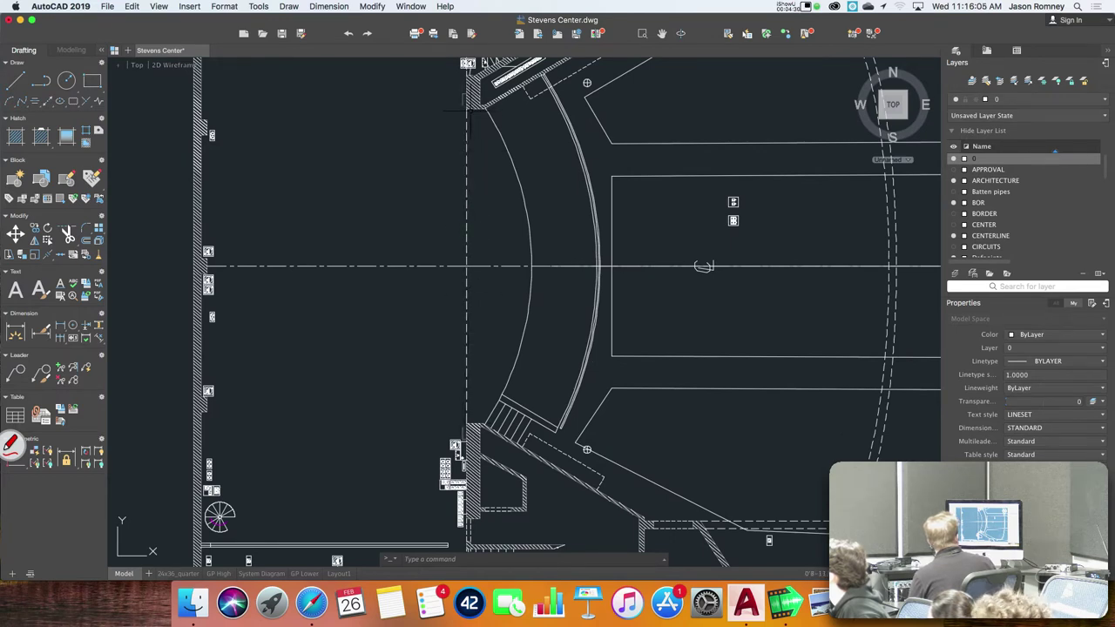
left_click(418, 267)
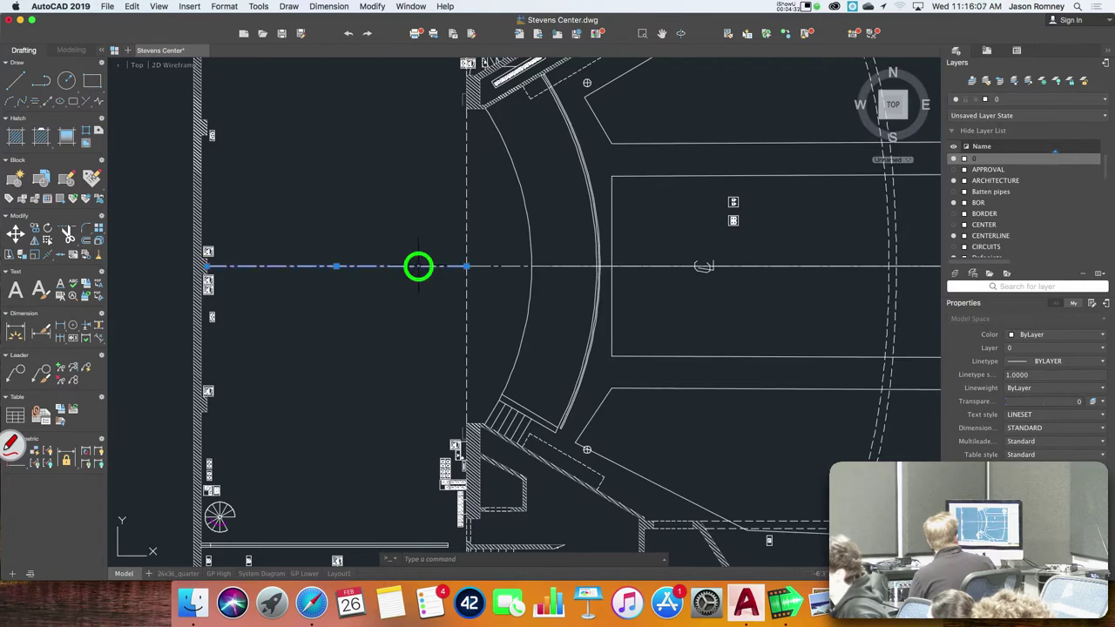
key("Escape")
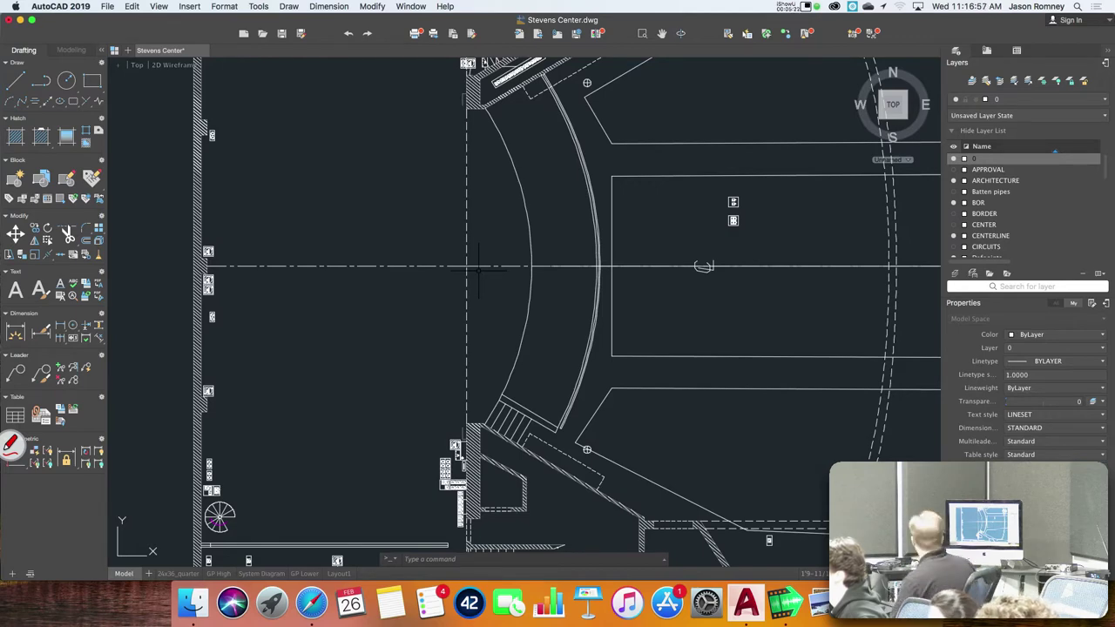
scroll(438, 271, "down", 3)
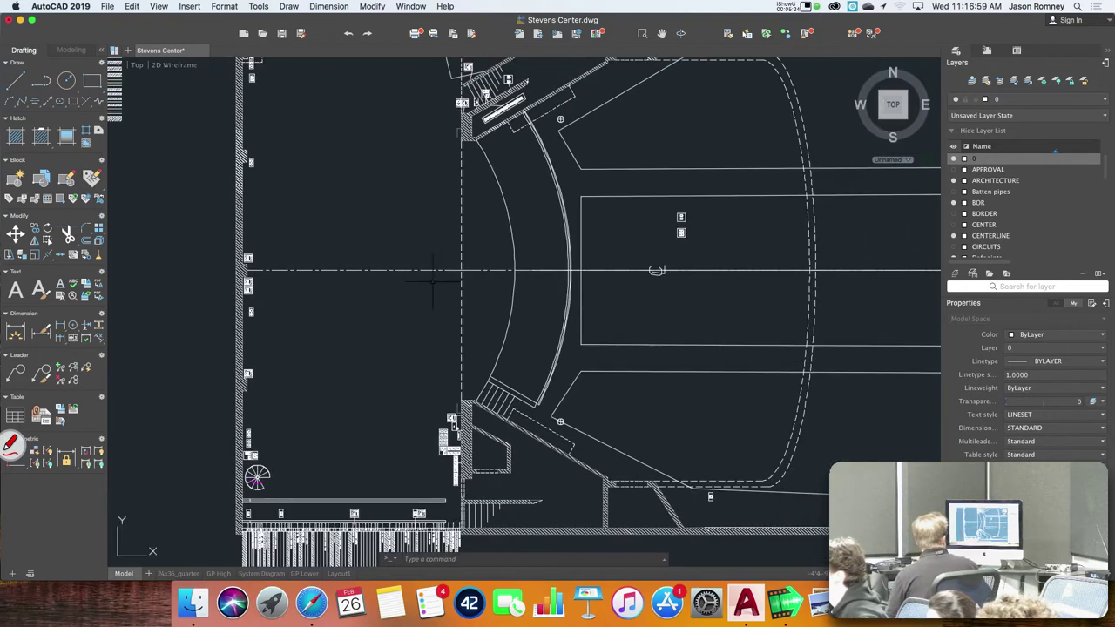
left_click_drag(457, 284, 486, 333)
scroll(486, 333, "up", 2)
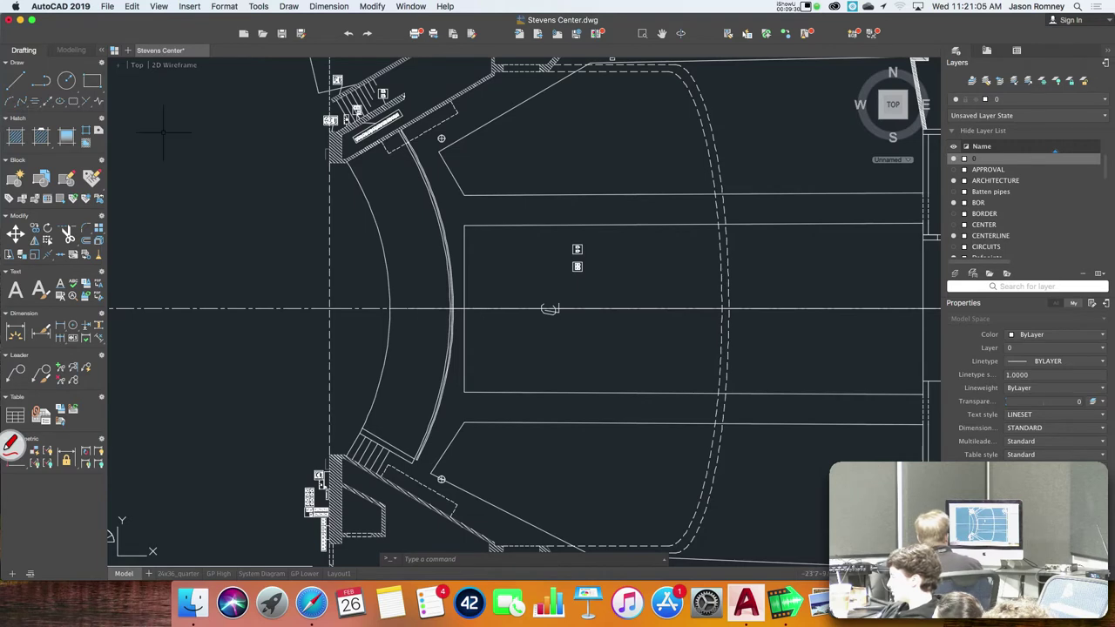
- Start a rectangle beside the plan, then cancel it
left_click(93, 83)
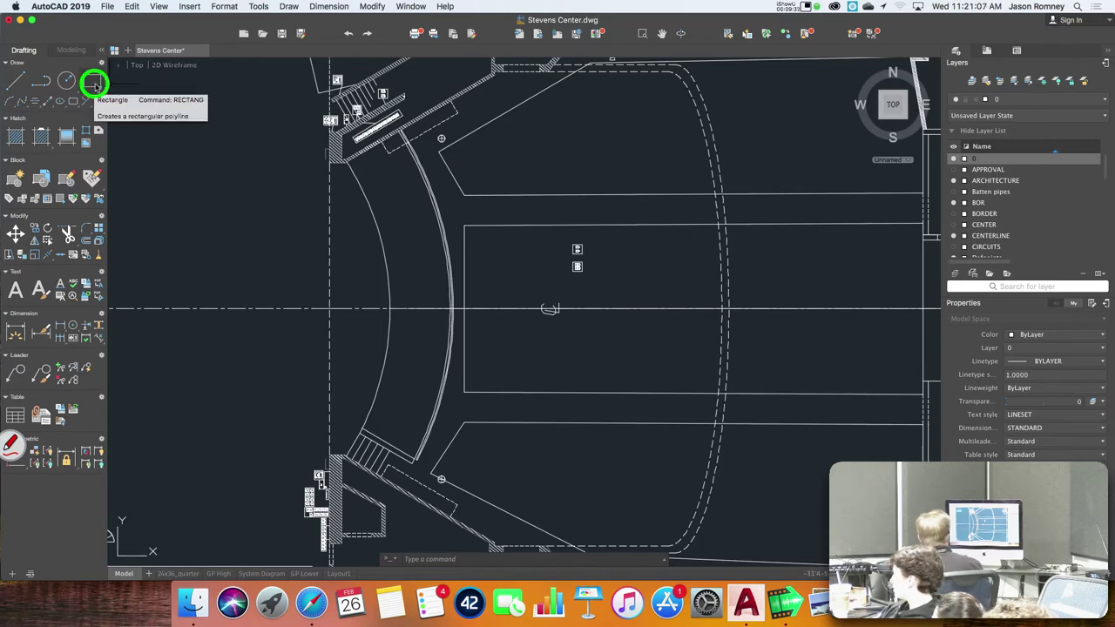
left_click(261, 244)
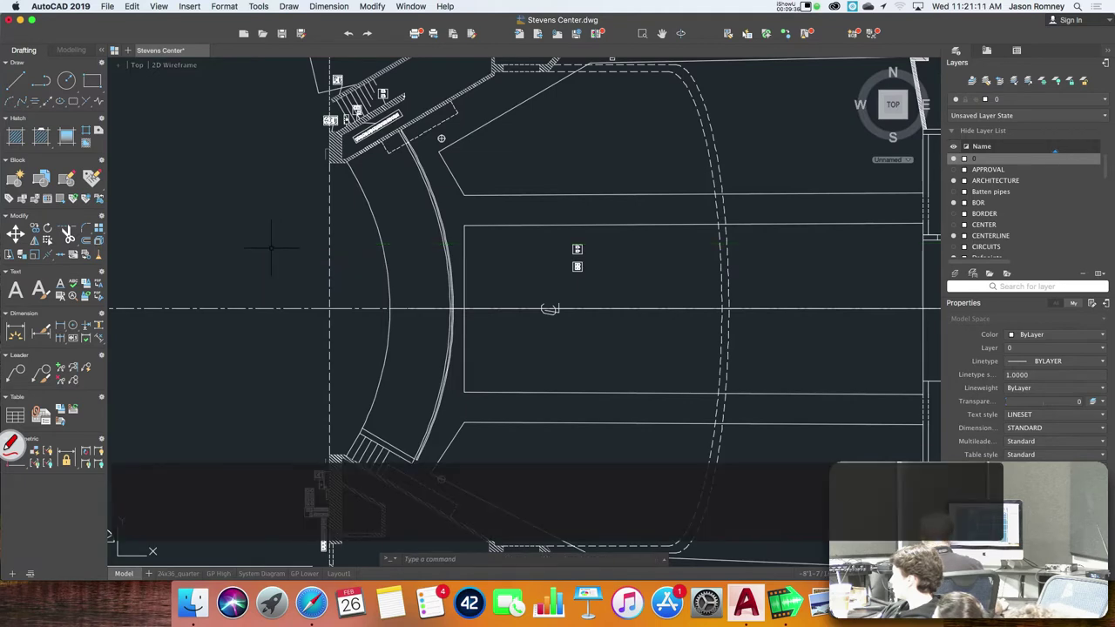
key("Escape")
key("Escape")
- Draw a square outline with LINE, entering 4" for each side
left_click(15, 80)
left_click(259, 244)
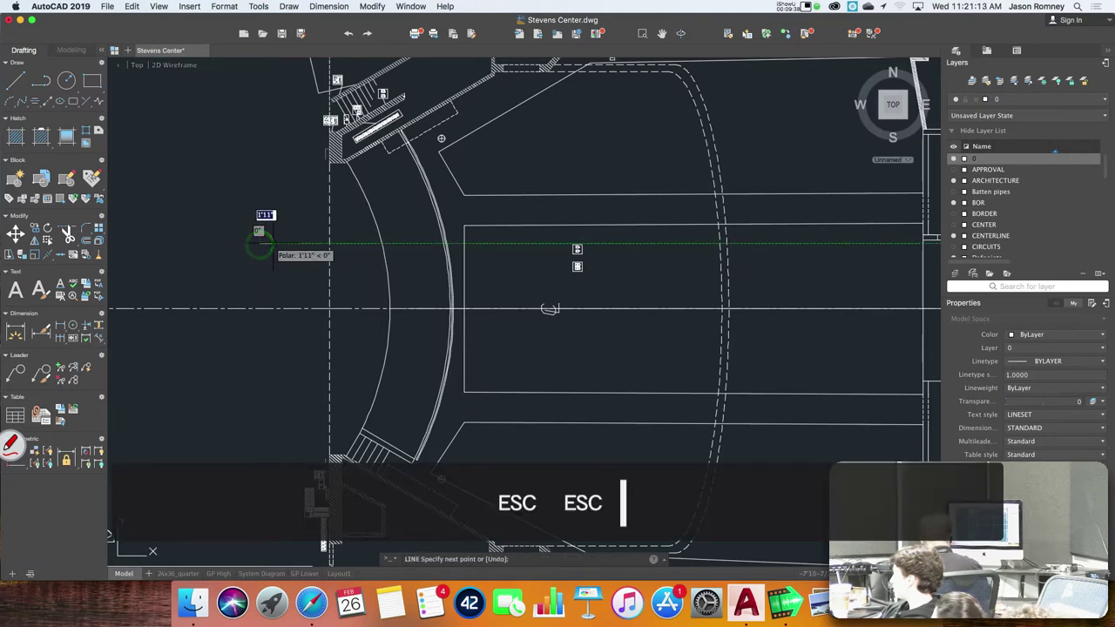
type("4\"")
key("Return")
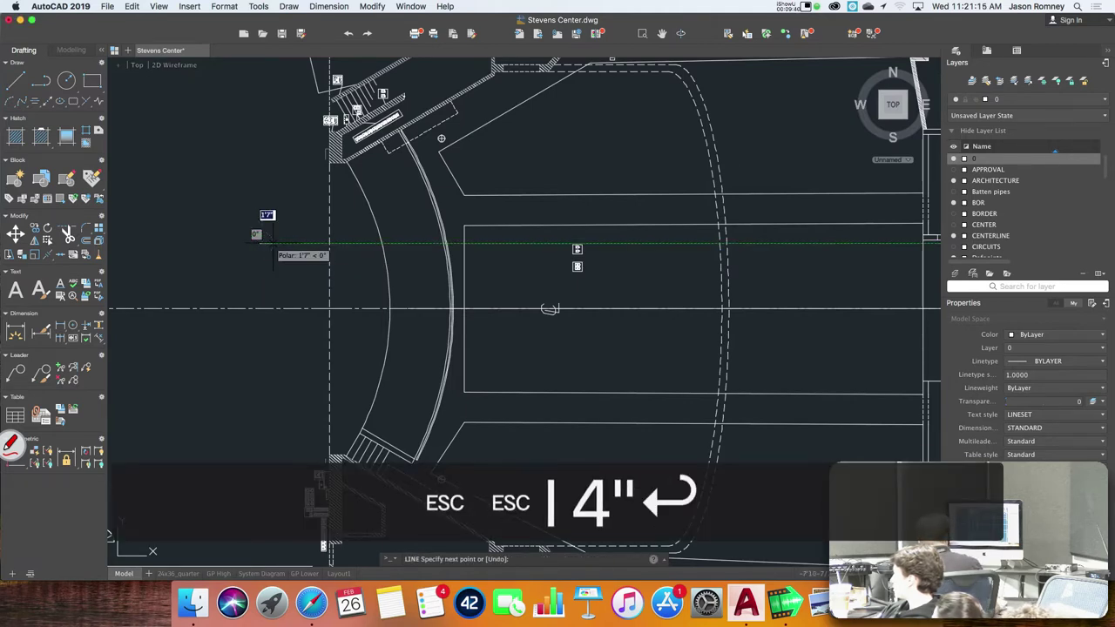
type("4\"")
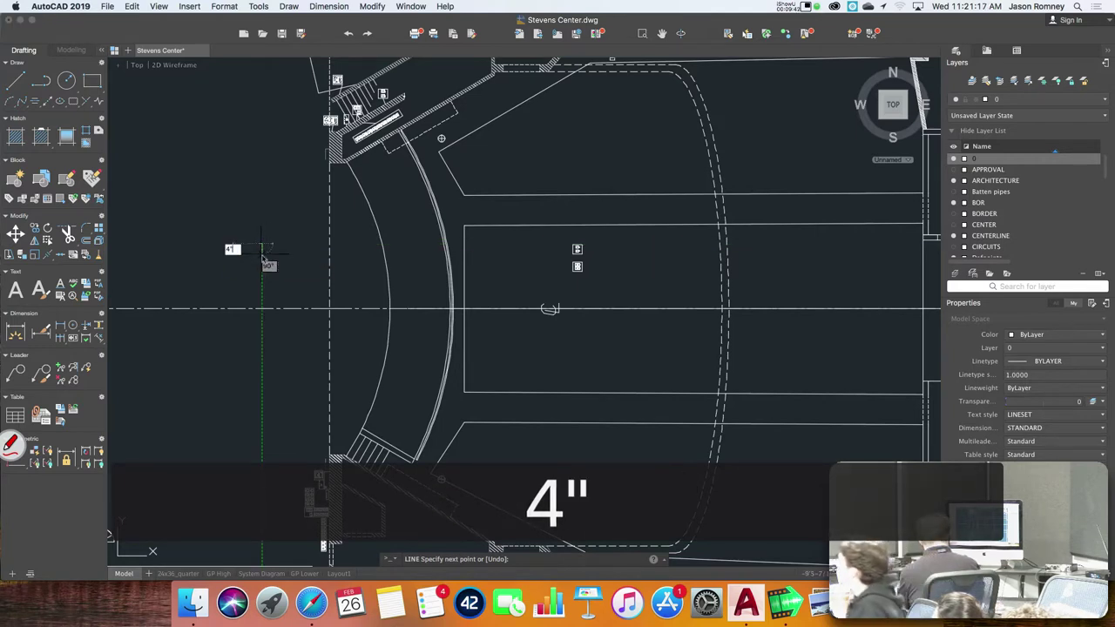
key("Return")
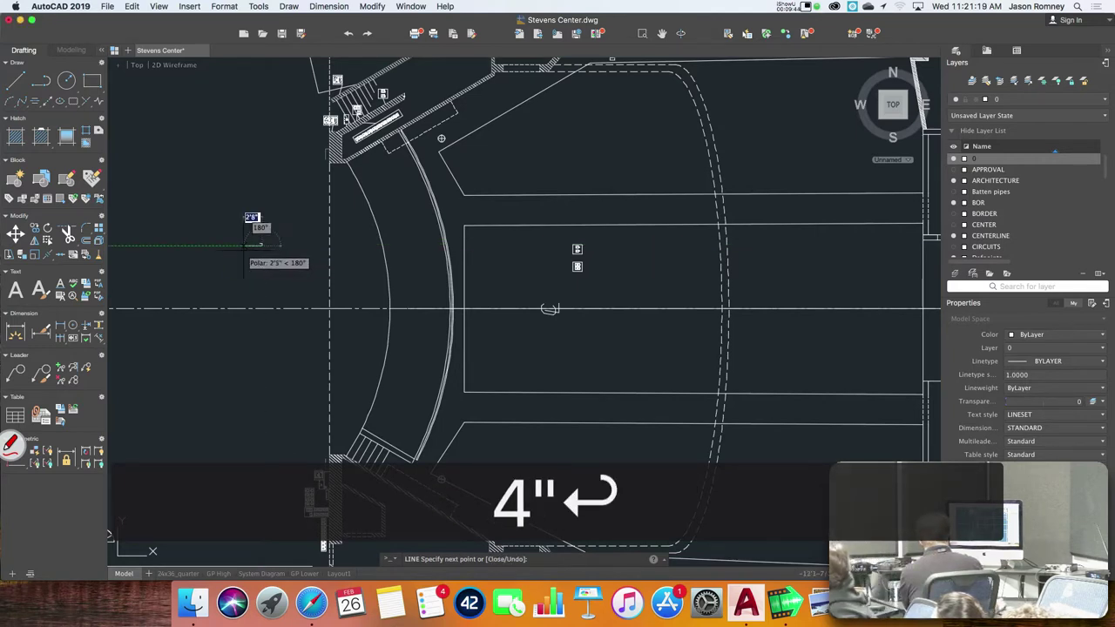
type("4\"")
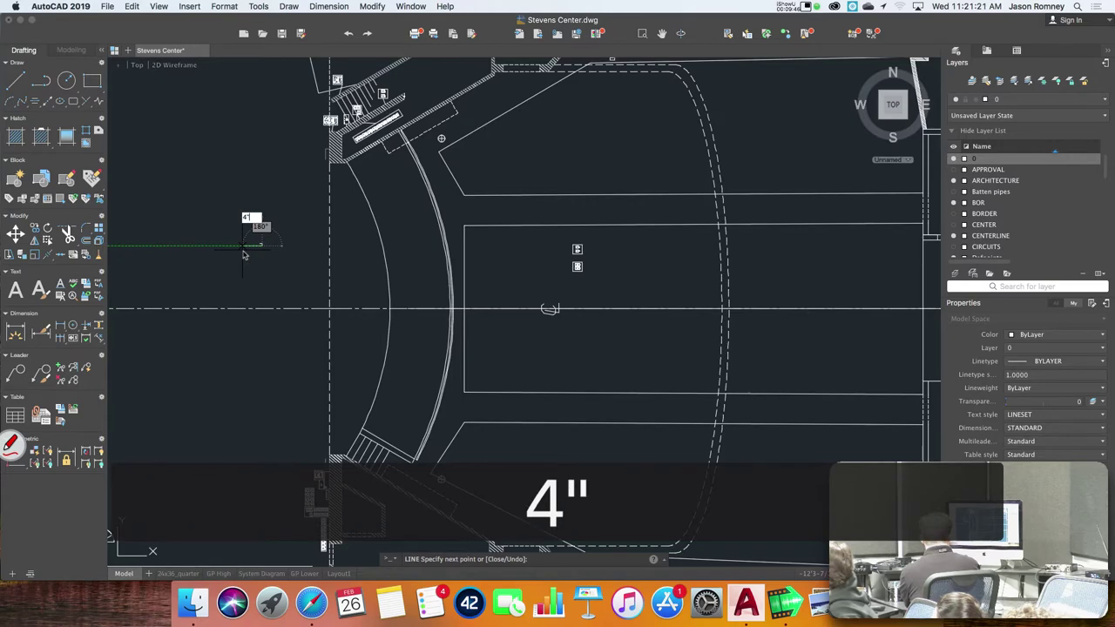
key("Return")
scroll(253, 249, "up", 5)
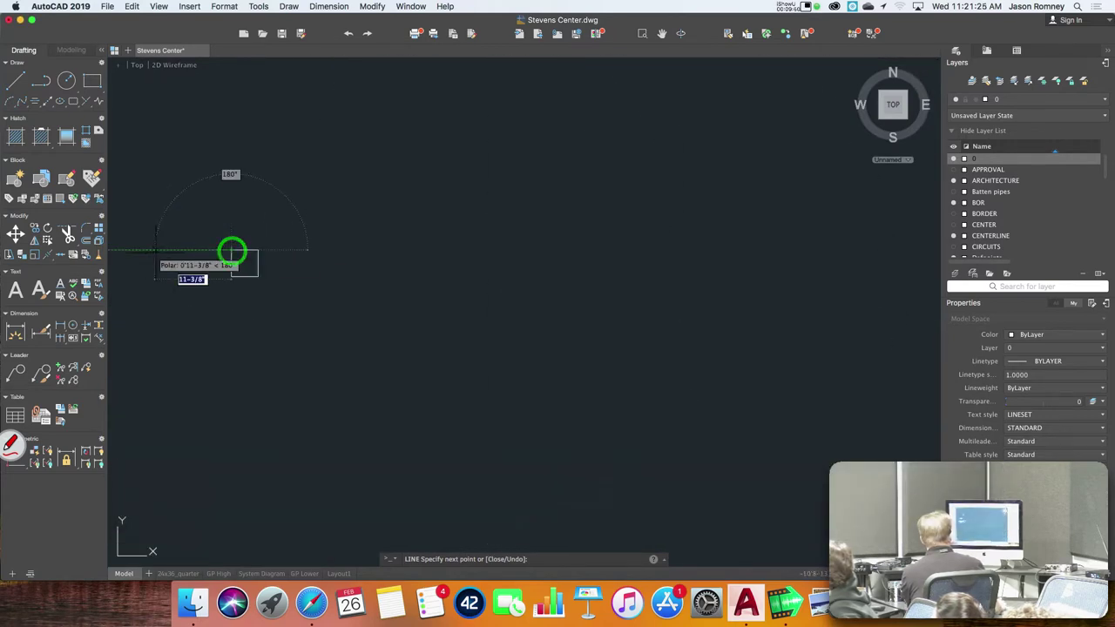
key("Escape")
scroll(207, 253, "down", 1)
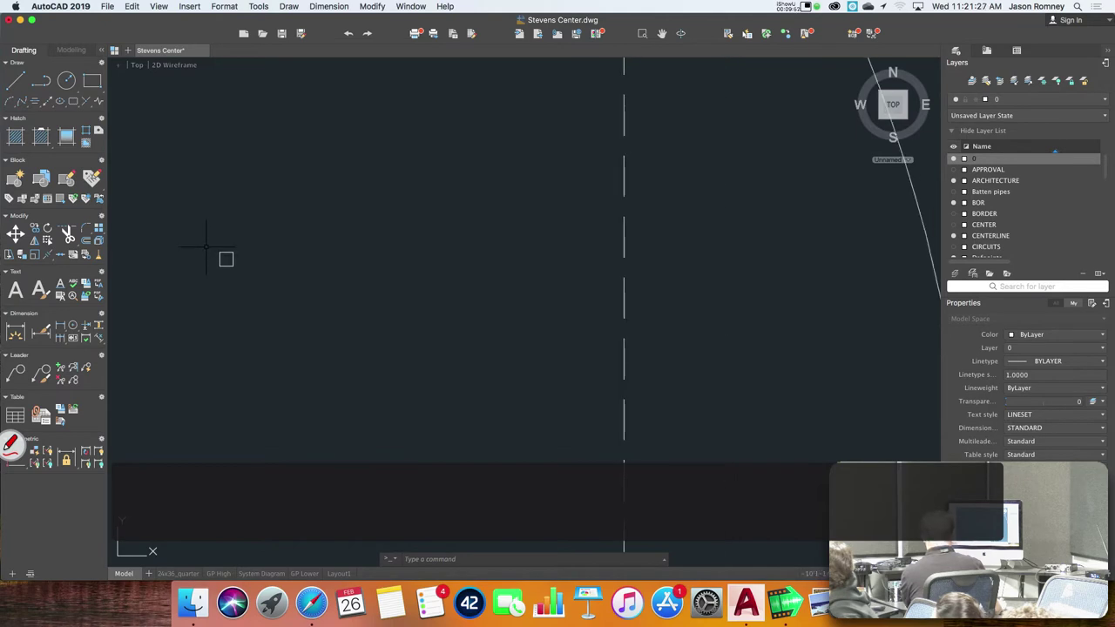
- Move the 4-inch square by its corner onto the stage-edge arc above the centerline
type("m")
key("space")
left_click(206, 239)
left_click(249, 287)
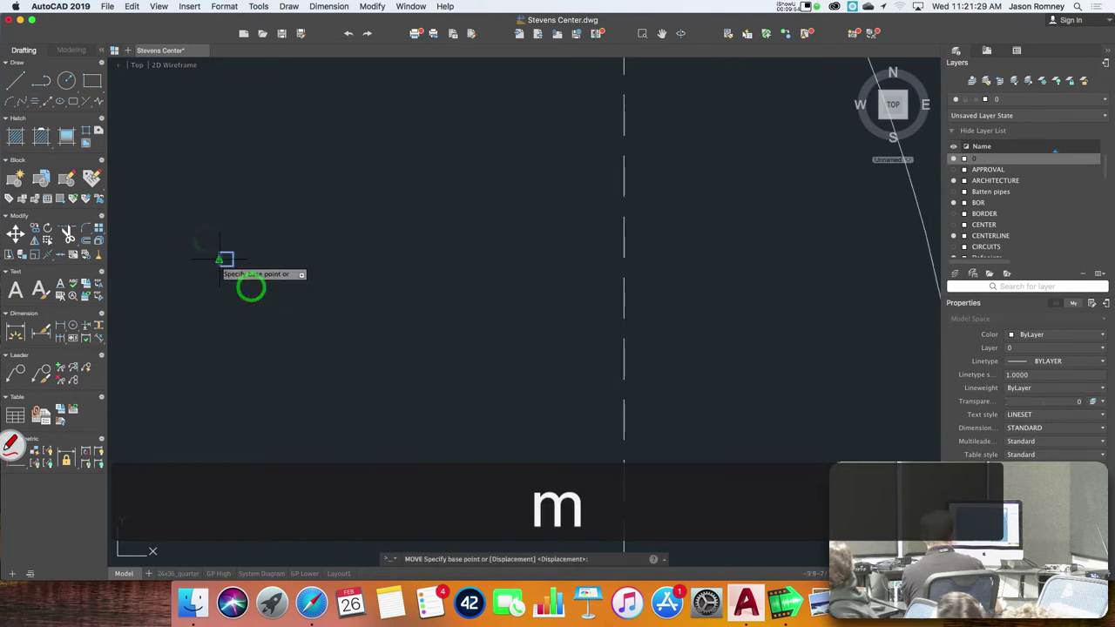
key("space")
left_click(217, 260)
scroll(370, 284, "down", 3)
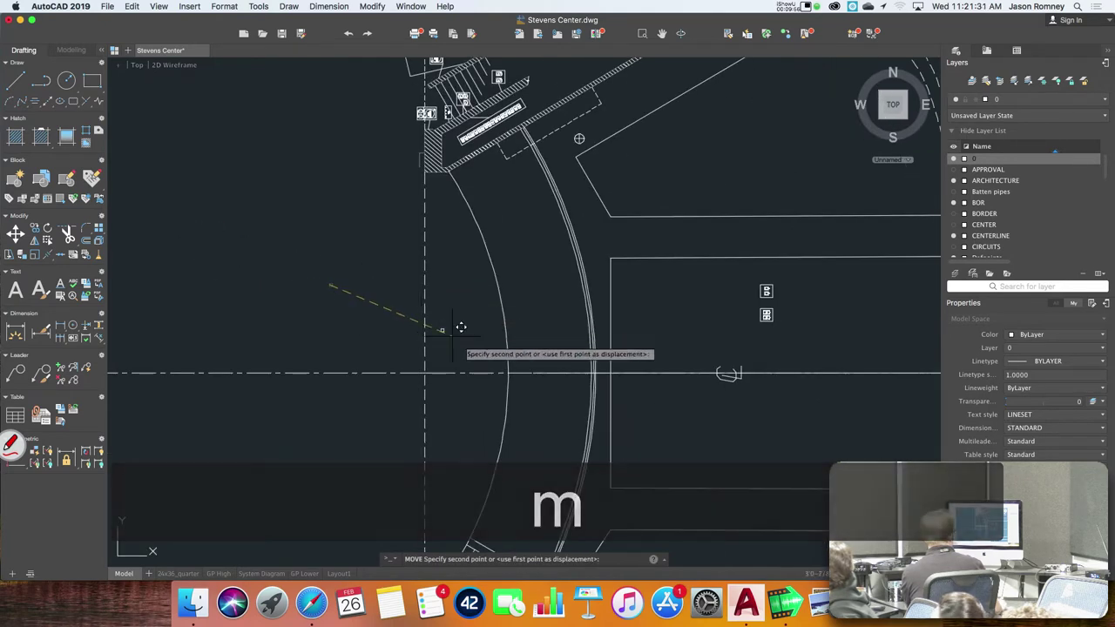
scroll(513, 312, "up", 3)
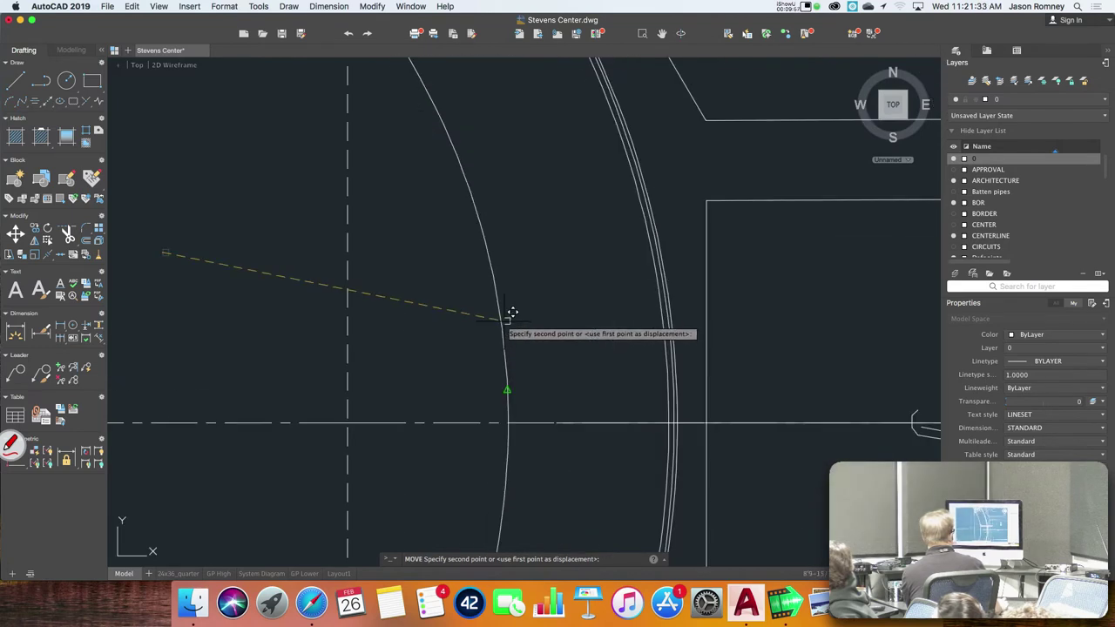
left_click(513, 385)
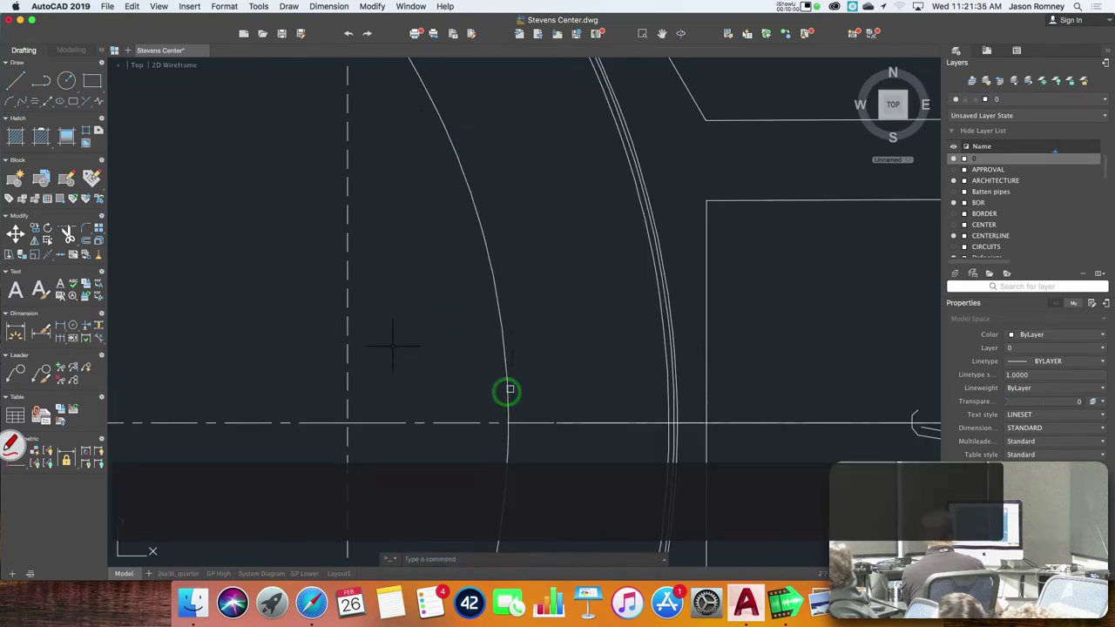
scroll(394, 346, "down", 2)
left_click_drag(468, 364, 518, 393)
- Fill the 4-inch square with a solid green hatch, color 105
type("hatch")
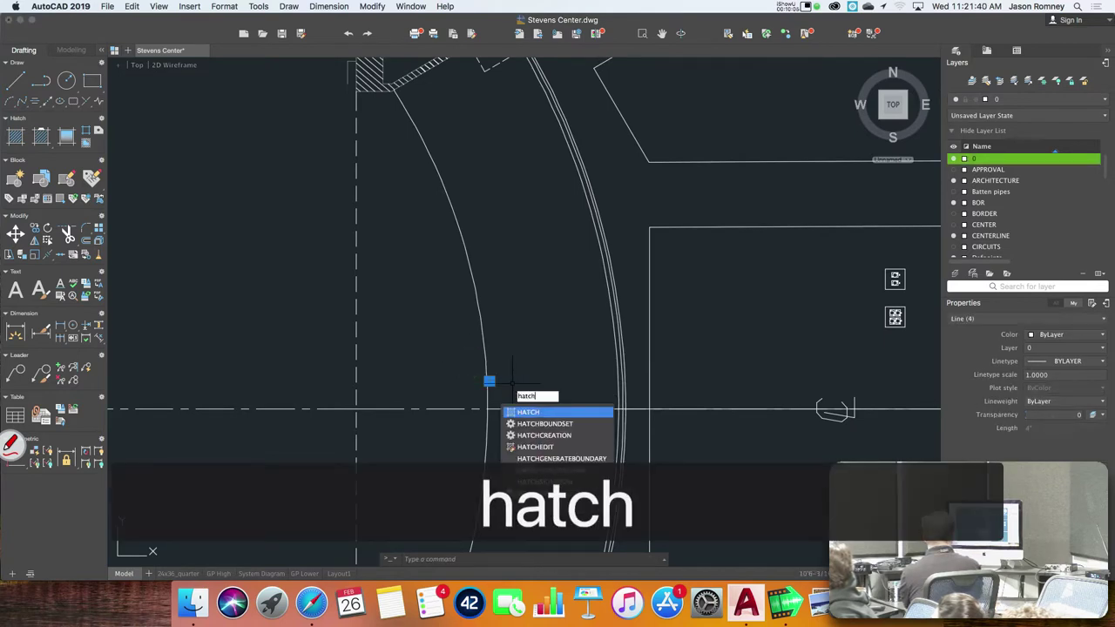
key("Return")
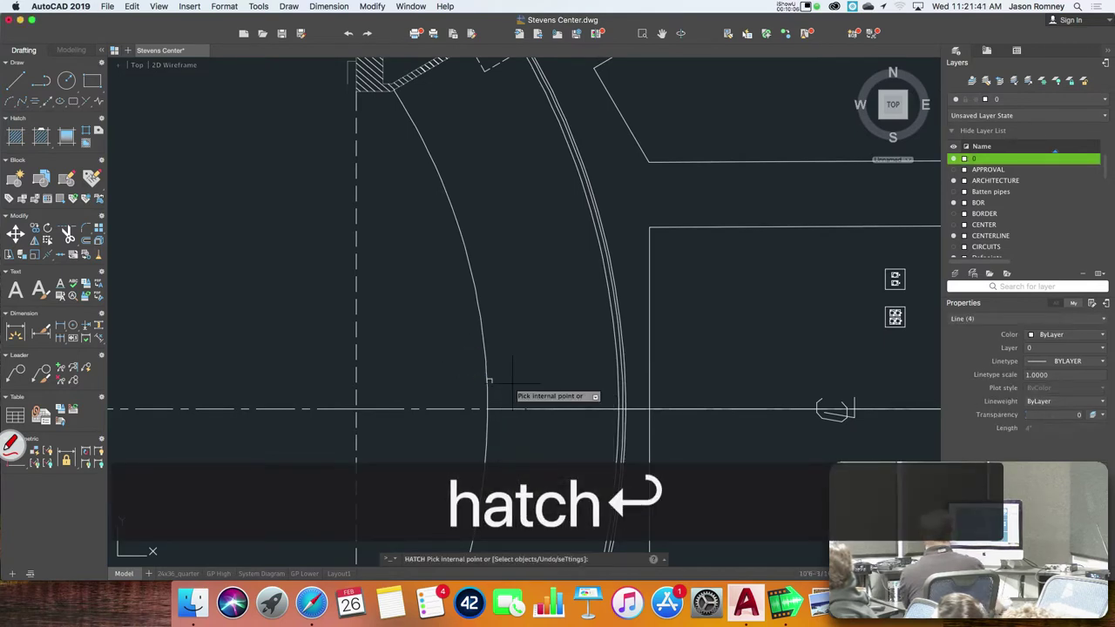
left_click(324, 77)
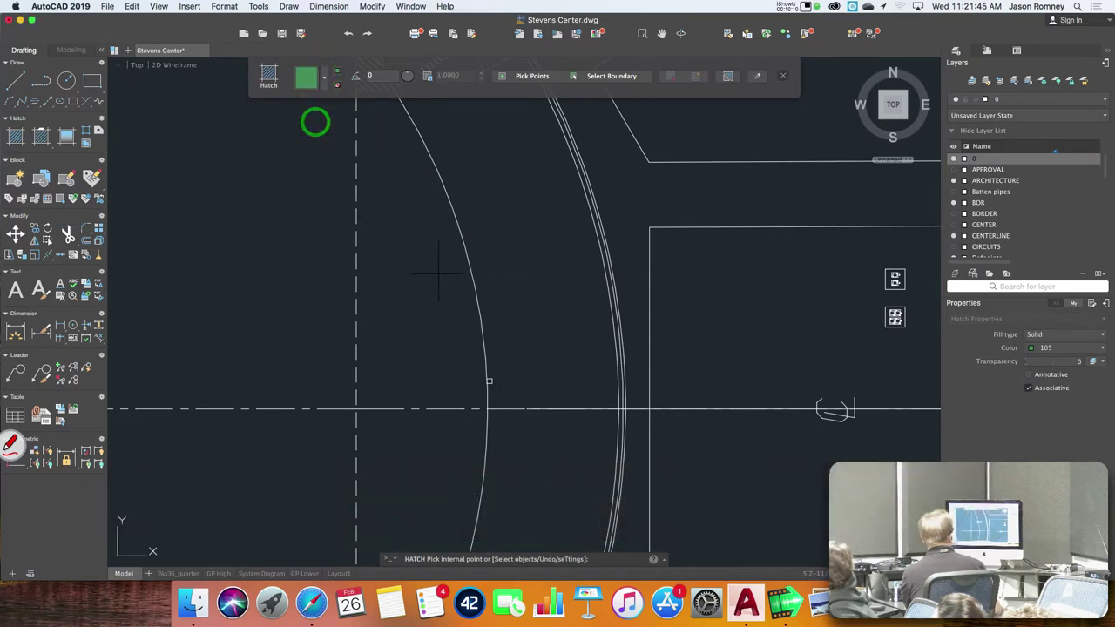
scroll(478, 363, "up", 5)
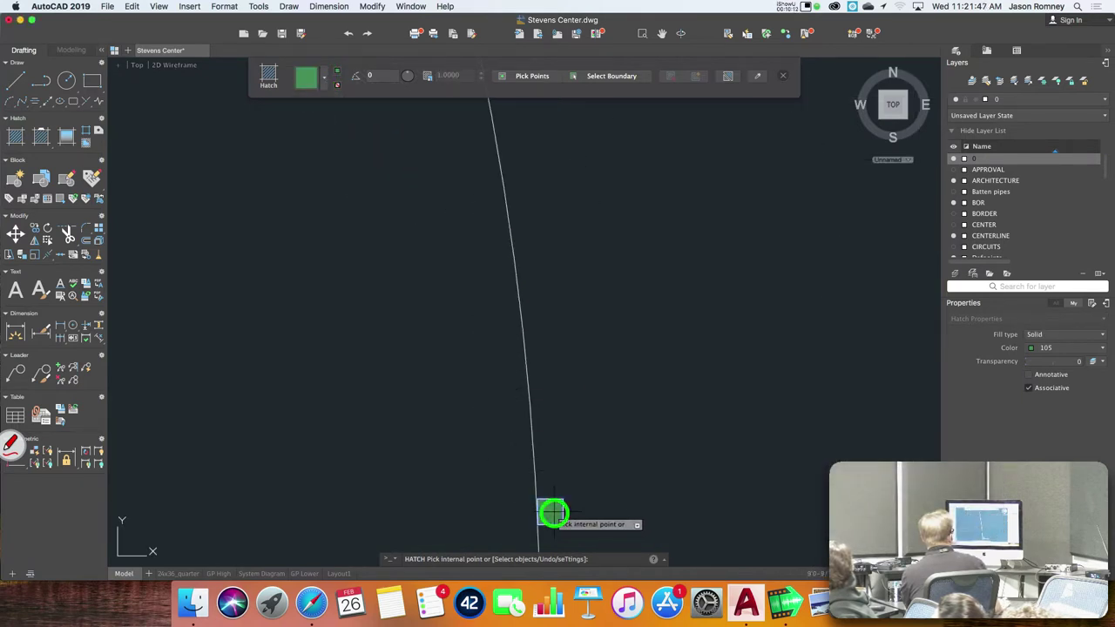
left_click(550, 511)
left_click(785, 77)
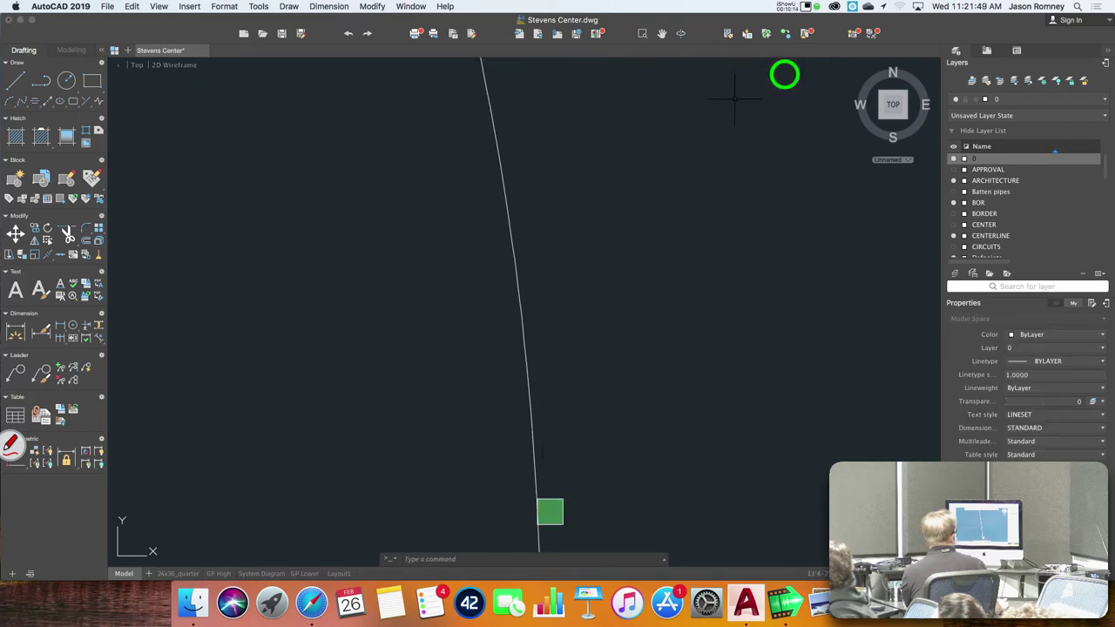
scroll(673, 239, "down", 3)
scroll(673, 240, "down", 6)
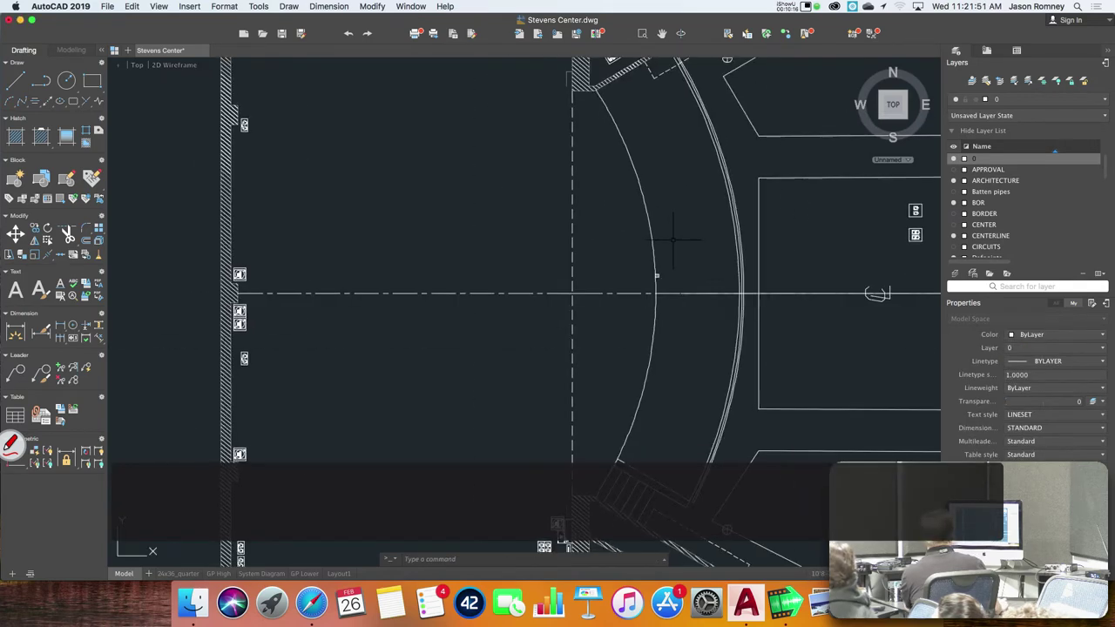
scroll(488, 233, "down", 5)
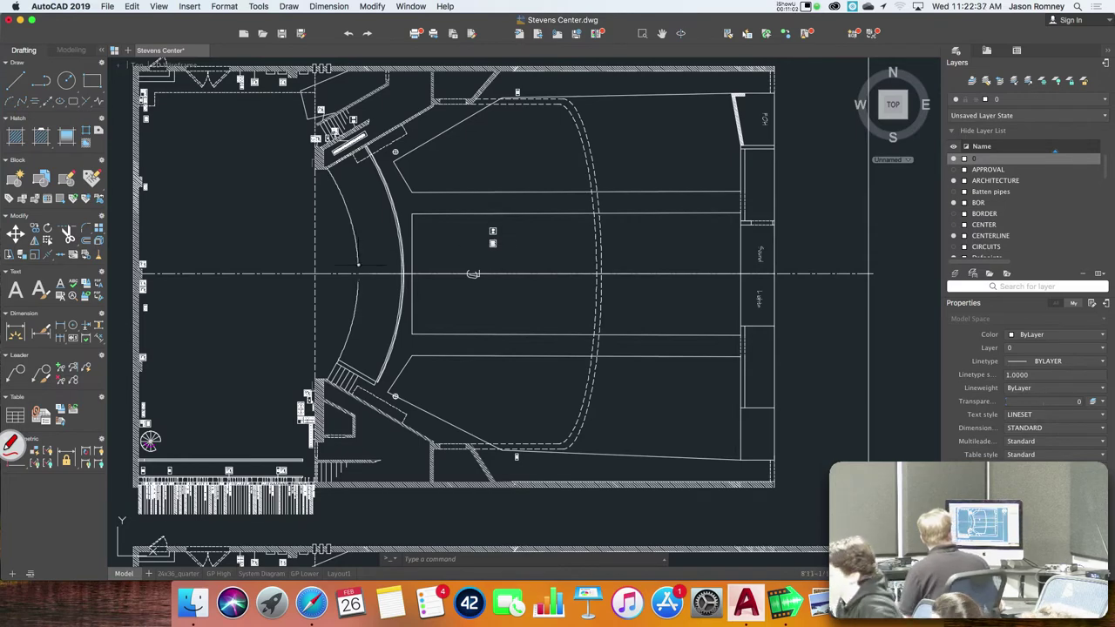
scroll(359, 265, "up", 1)
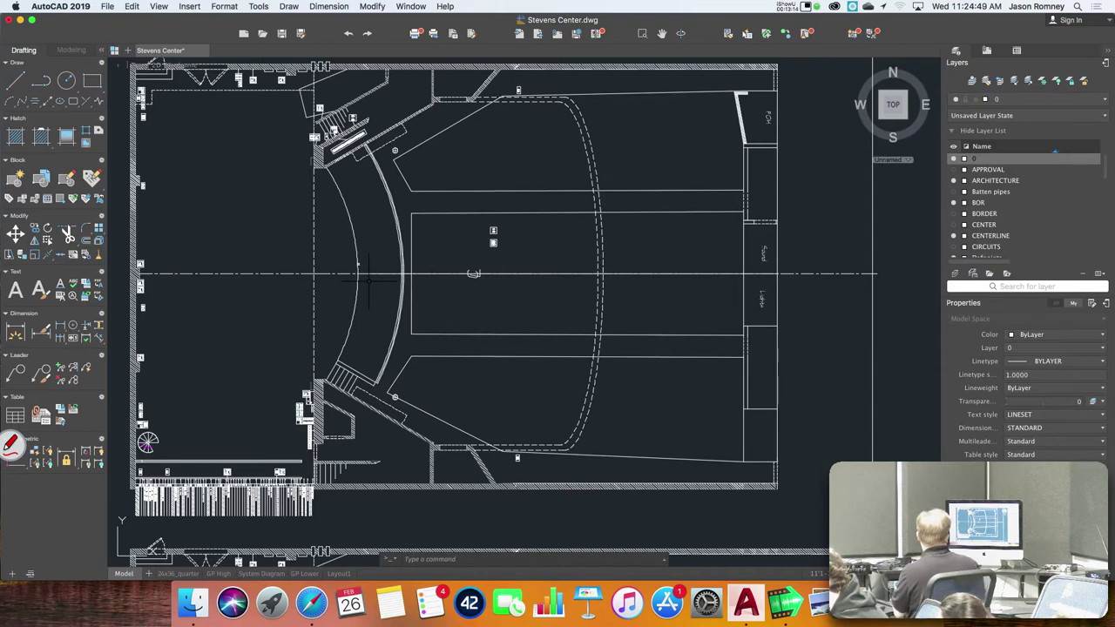
scroll(355, 263, "up", 4)
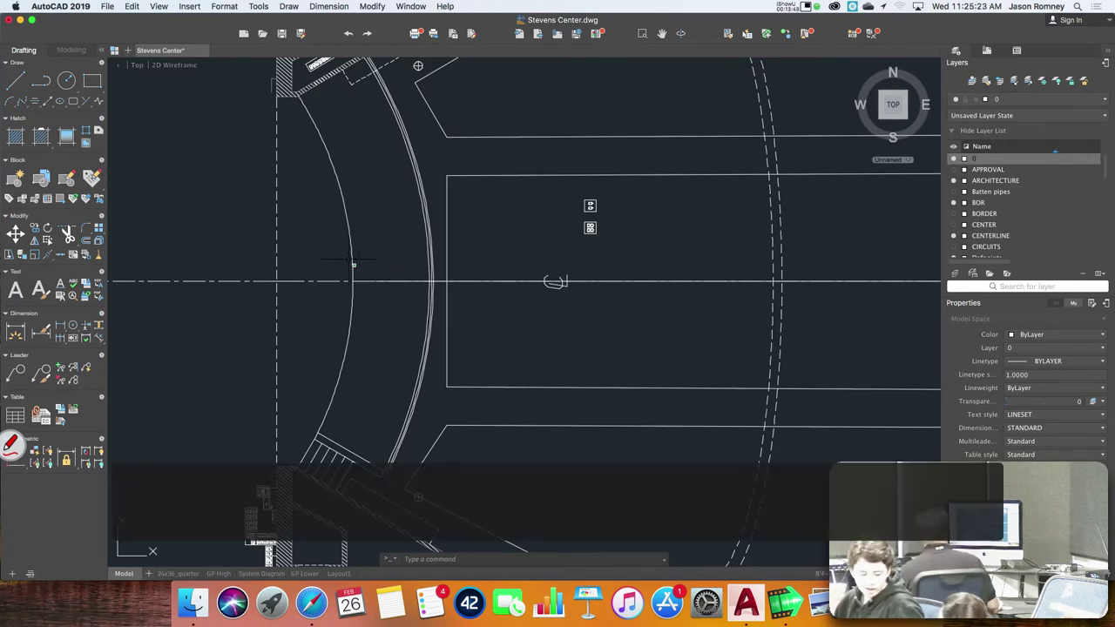
left_click(340, 260)
left_click(368, 274)
key("grave")
key("Escape")
key("Escape")
key("Escape")
key("e")
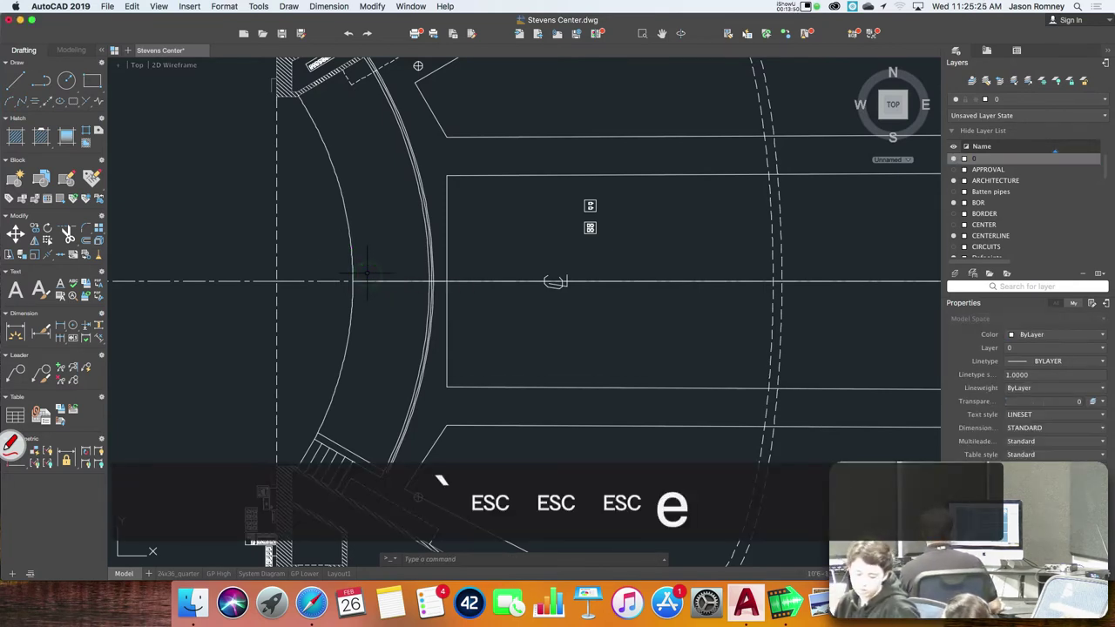
scroll(368, 274, "down", 1)
scroll(368, 275, "down", 1)
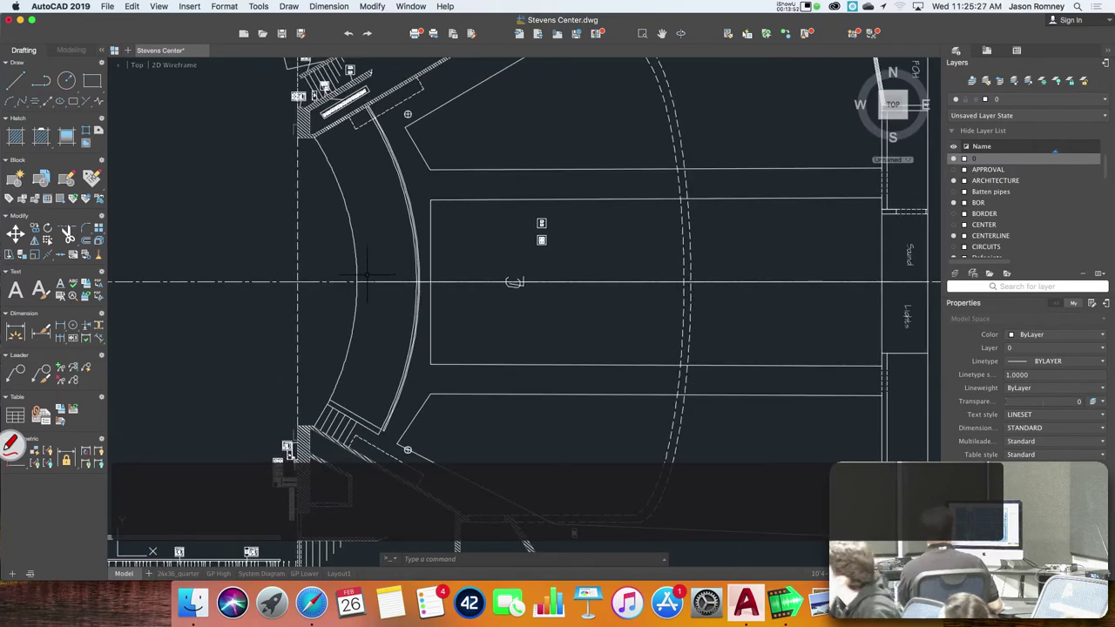
- Open Assignment4.pdf from the Assignment 4 folder in Finder
left_click(194, 603)
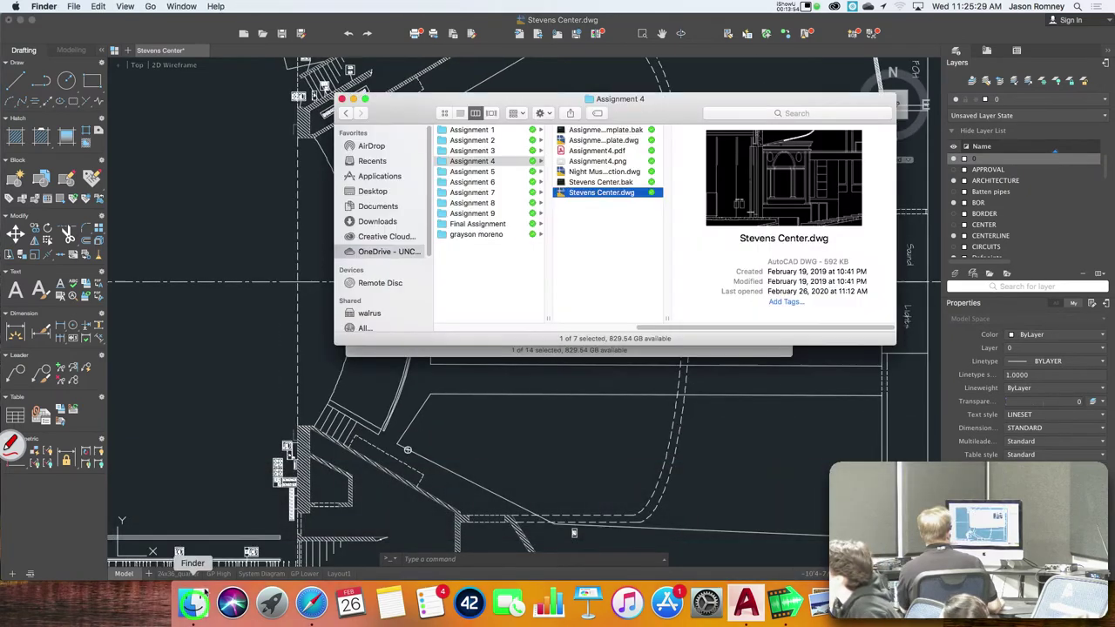
left_click(599, 151)
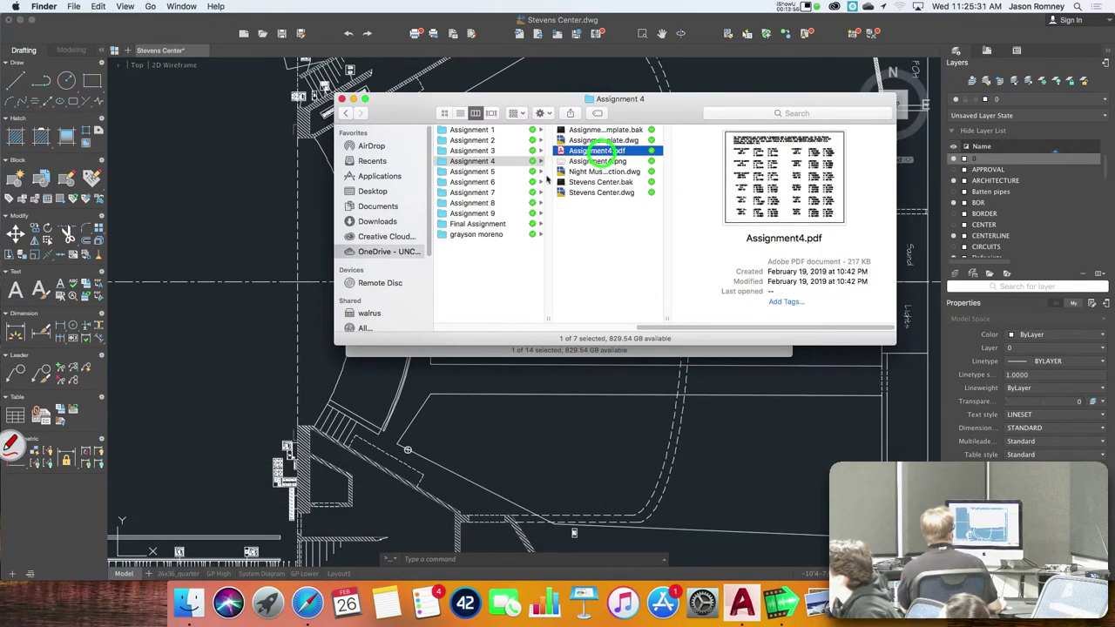
key("space")
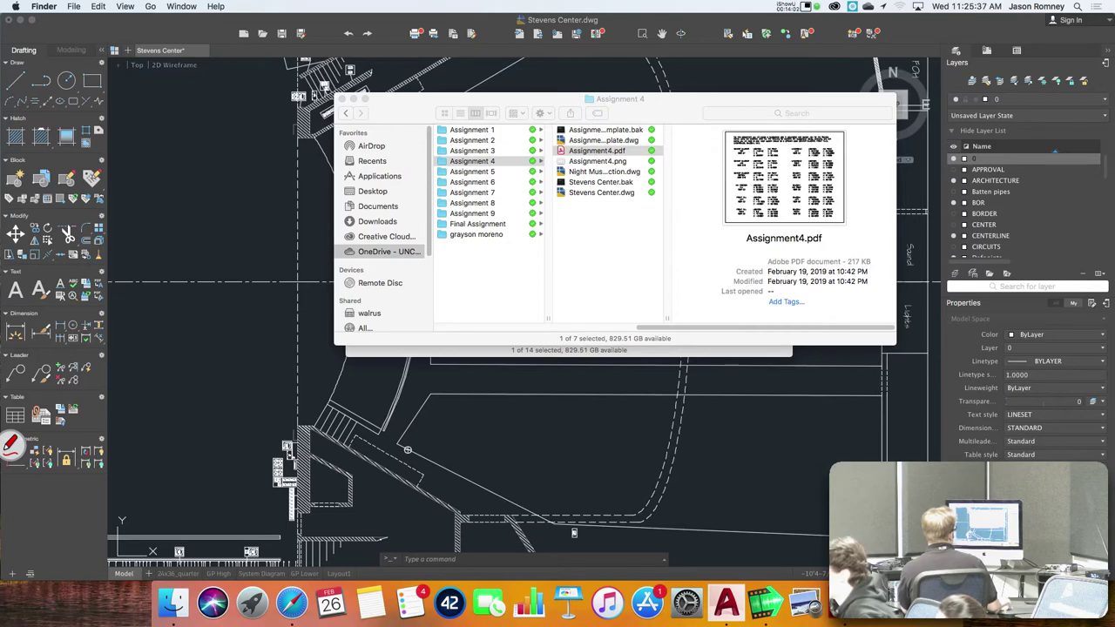
key("super+o")
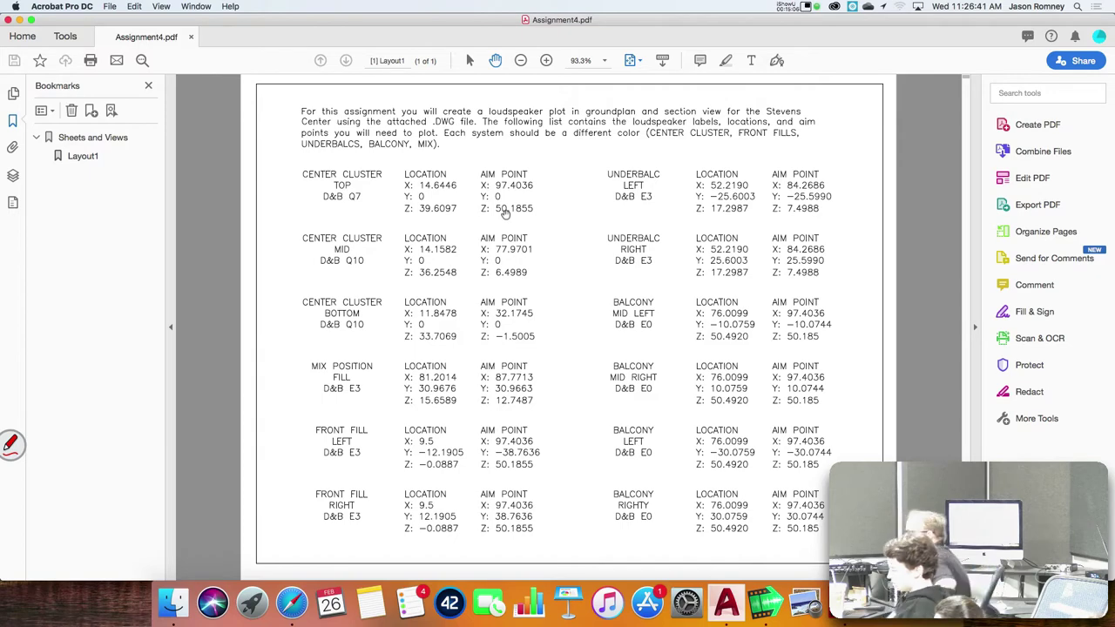
- Review the loudspeaker location and aim point table, then switch away from Acrobat
key("super+Tab")
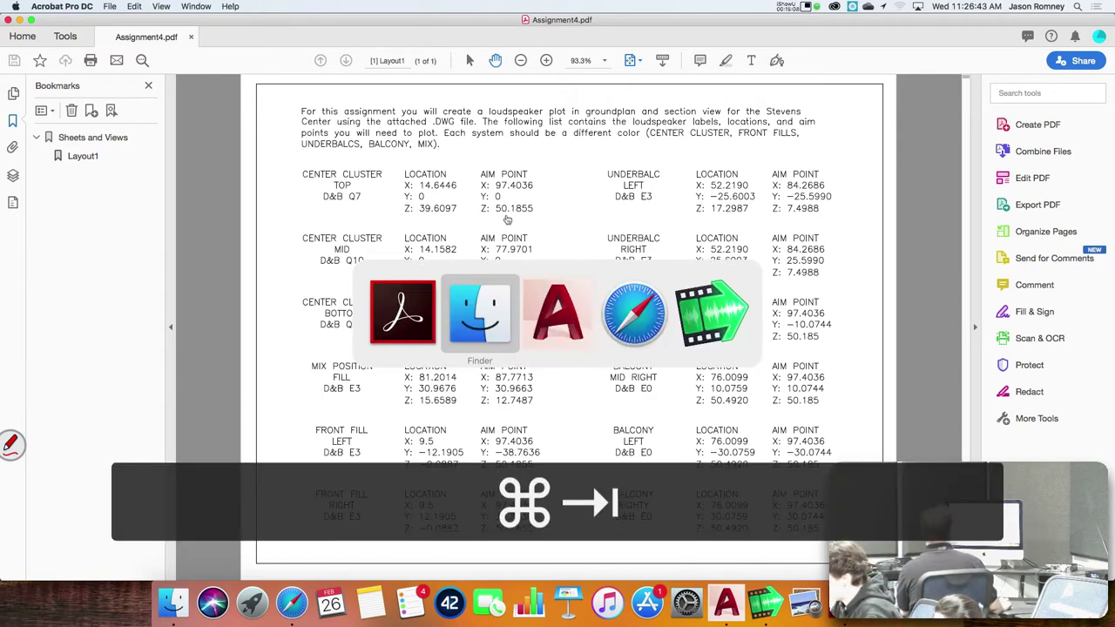
- Return to AutoCAD and frame the theatre groundplan, then go back to the assignment PDF
key("super+Tab")
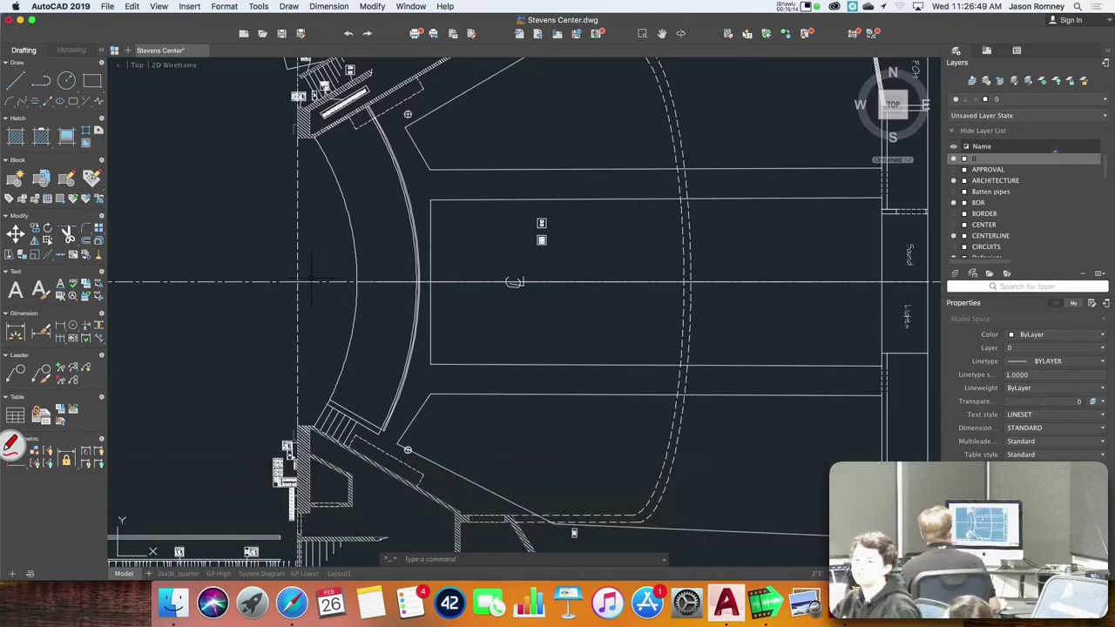
scroll(307, 270, "down", 2)
scroll(323, 271, "down", 3)
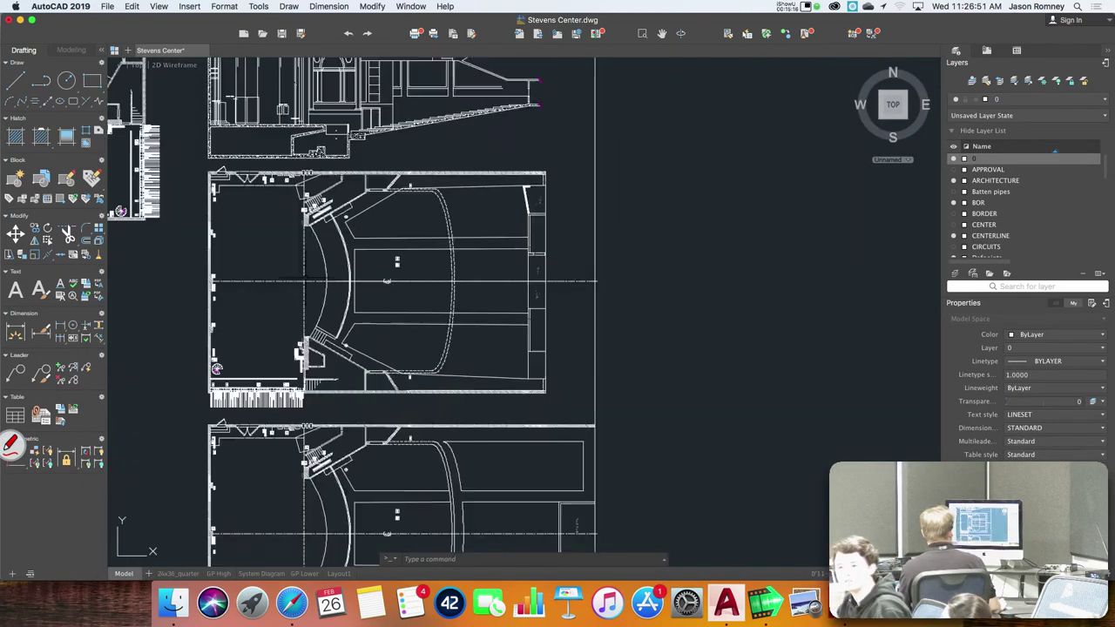
left_click_drag(337, 301, 424, 327)
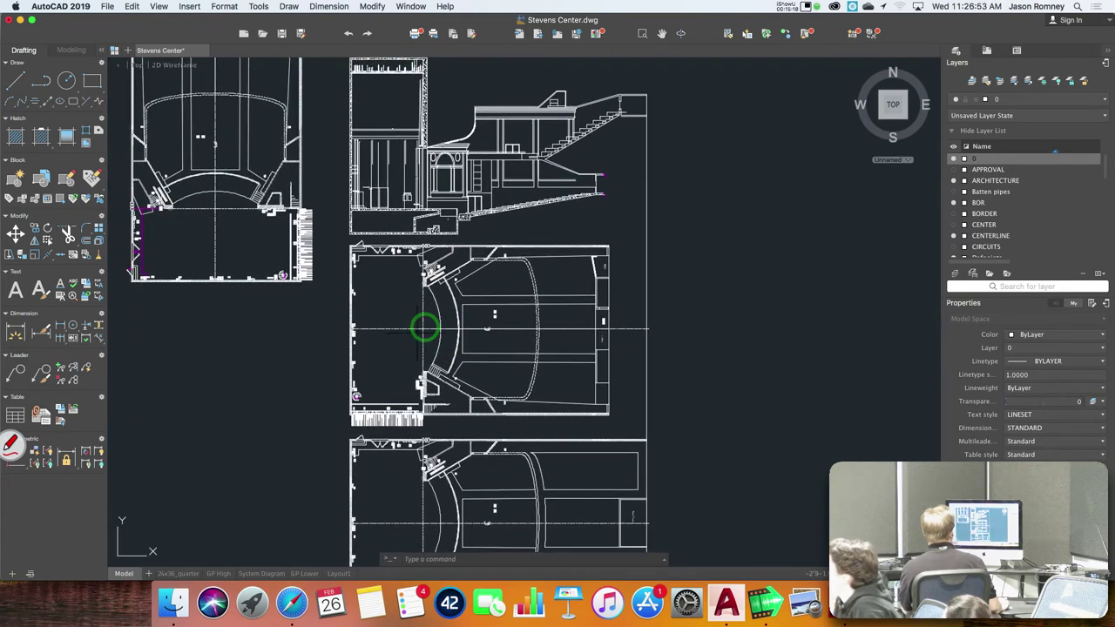
scroll(423, 327, "up", 2)
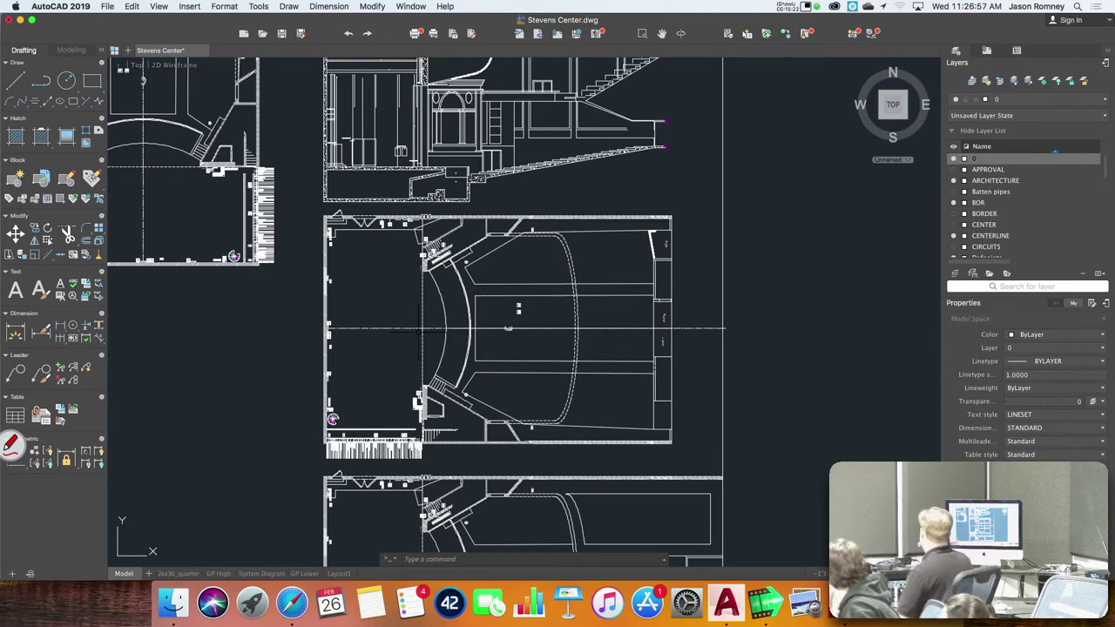
scroll(421, 330, "up", 3)
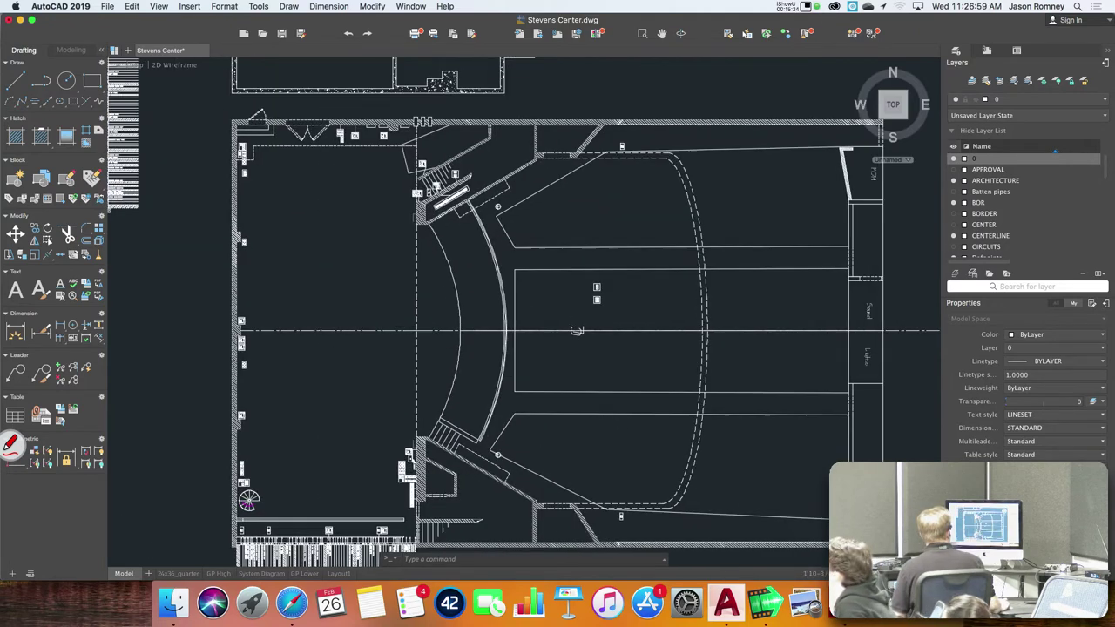
left_click_drag(421, 331, 375, 299)
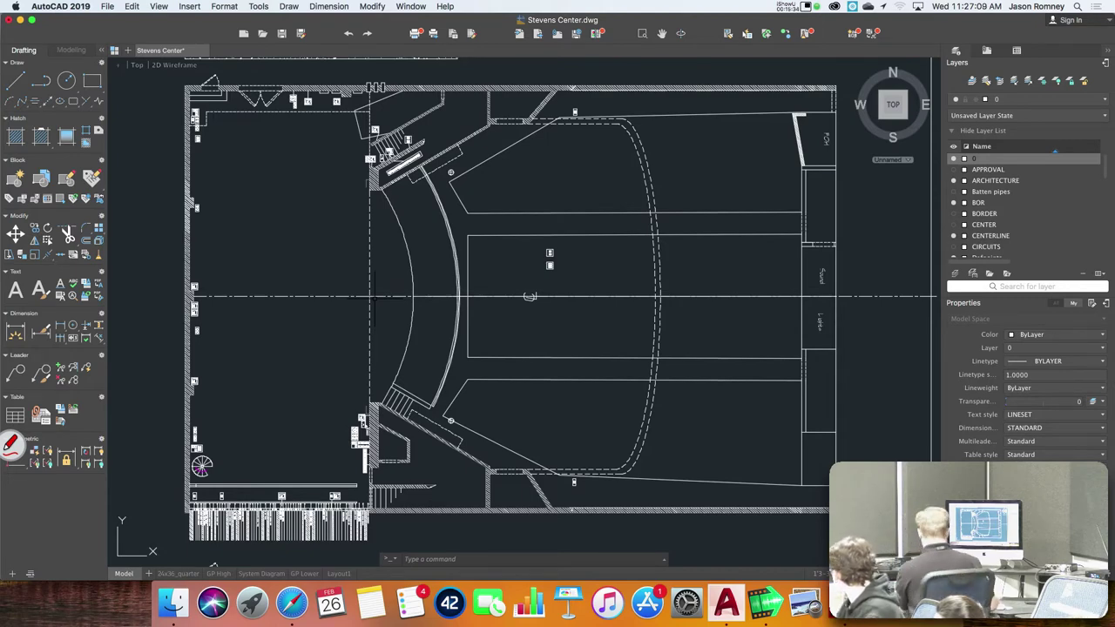
key("super+Tab")
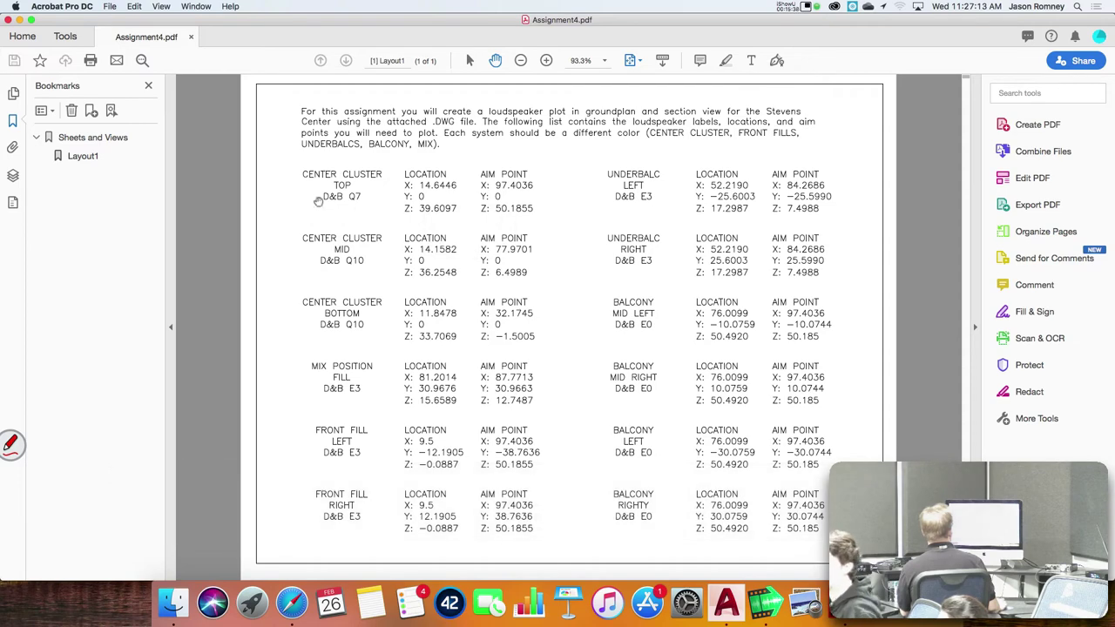
- Check the CENTER CLUSTER TOP coordinates and return to the Stevens Center drawing
key("super+Tab")
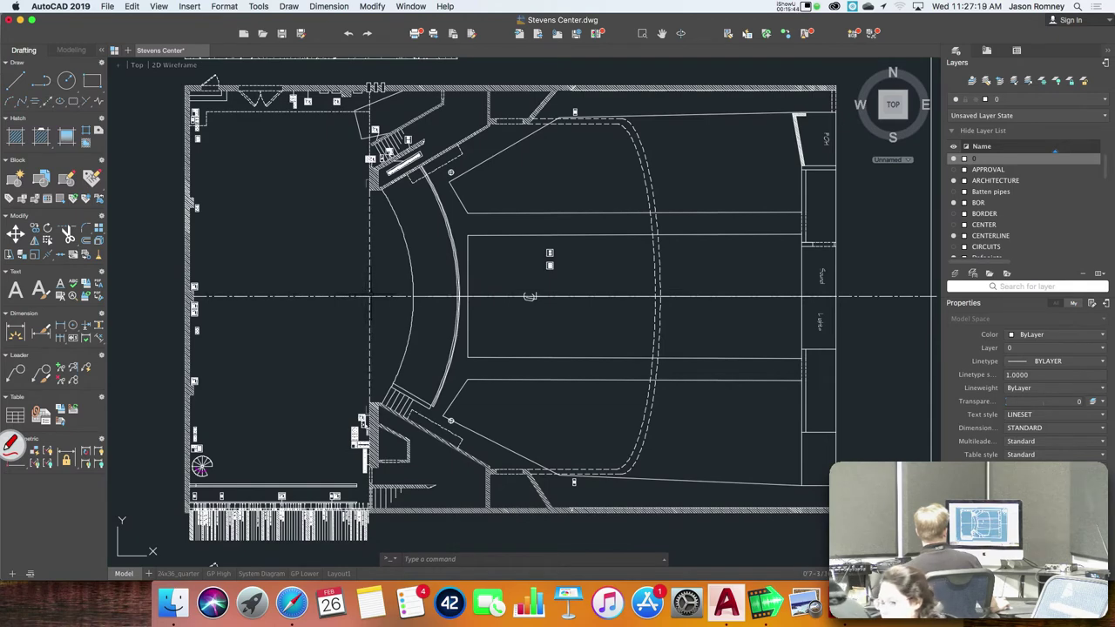
- Zoom to the centerline crossing near the stage edge and enter the UCS command
scroll(370, 297, "up", 5)
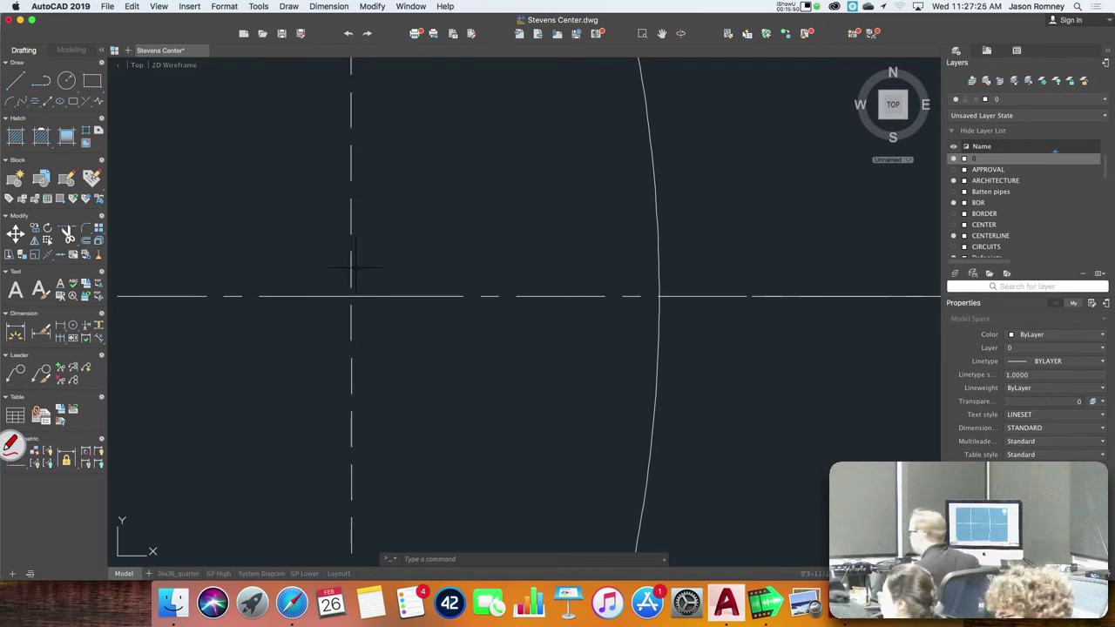
scroll(356, 284, "down", 2)
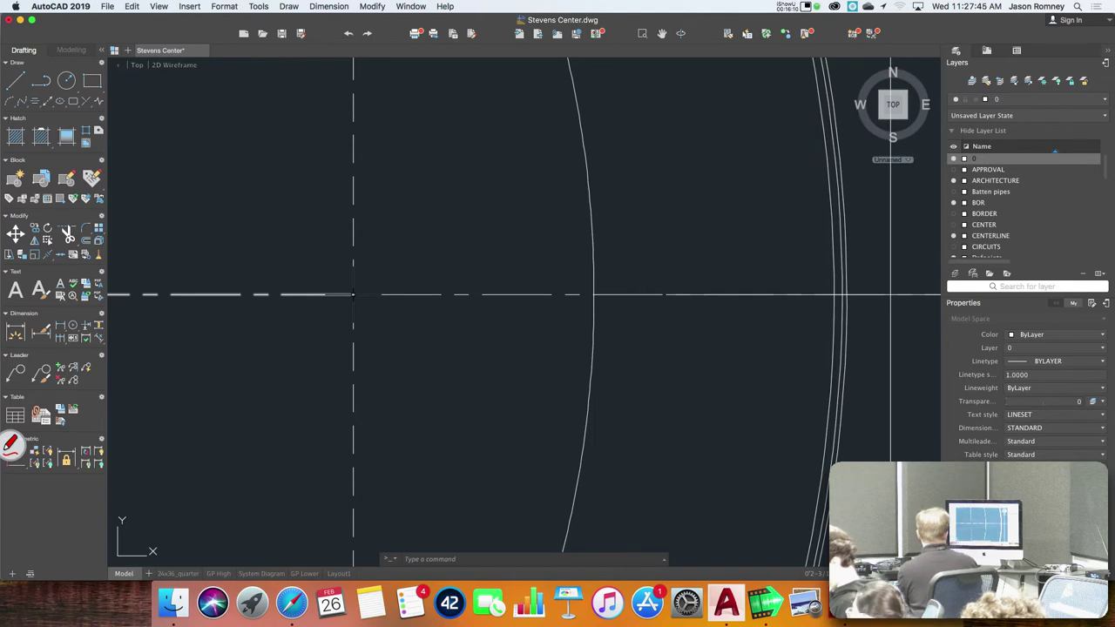
type("ucs")
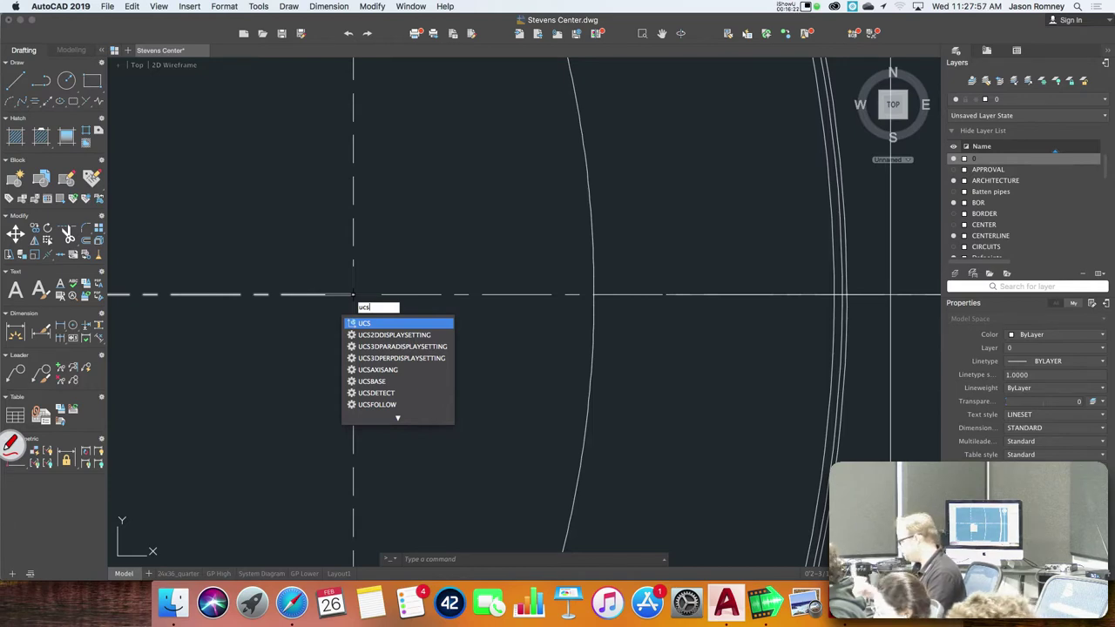
- Set the UCS origin at the centerline intersection, with X along the horizontal centerline
key("Return")
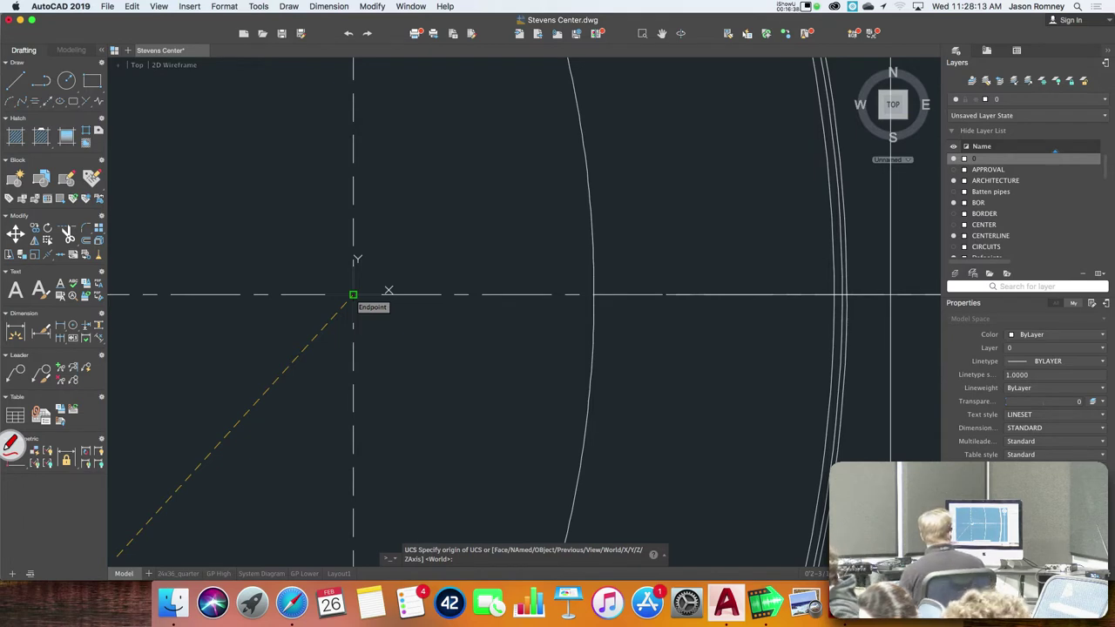
left_click(353, 295)
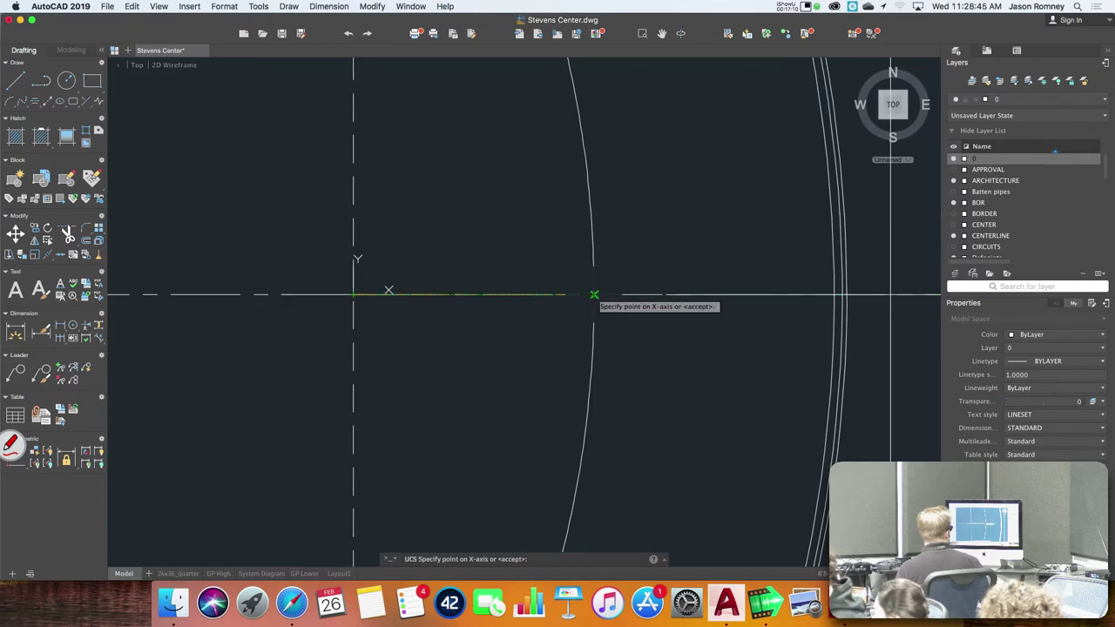
left_click(594, 295)
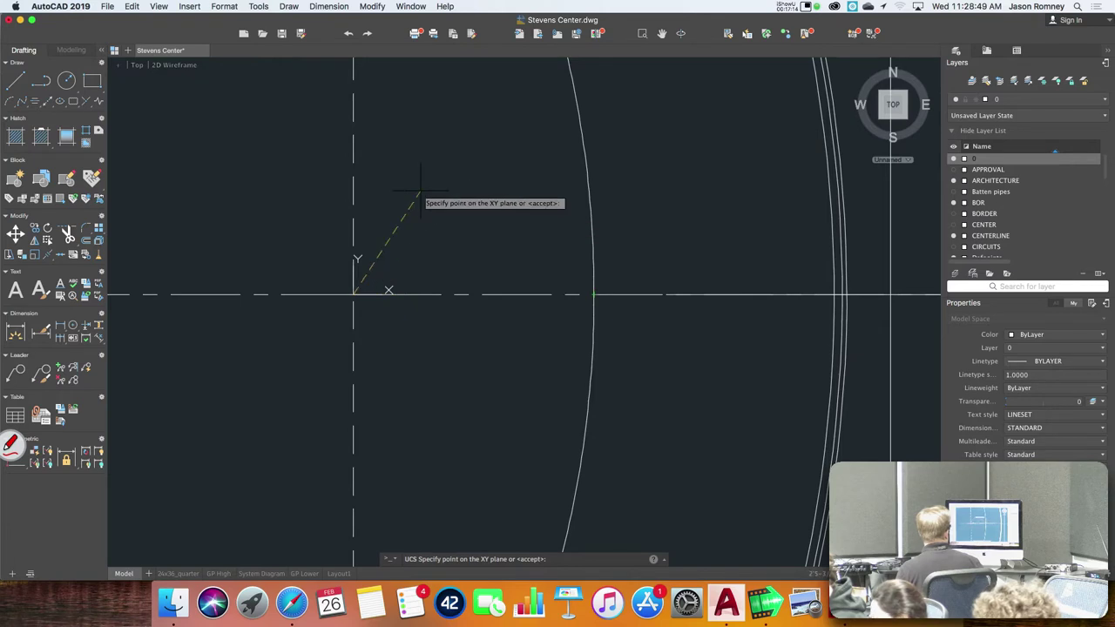
scroll(421, 190, "down", 2)
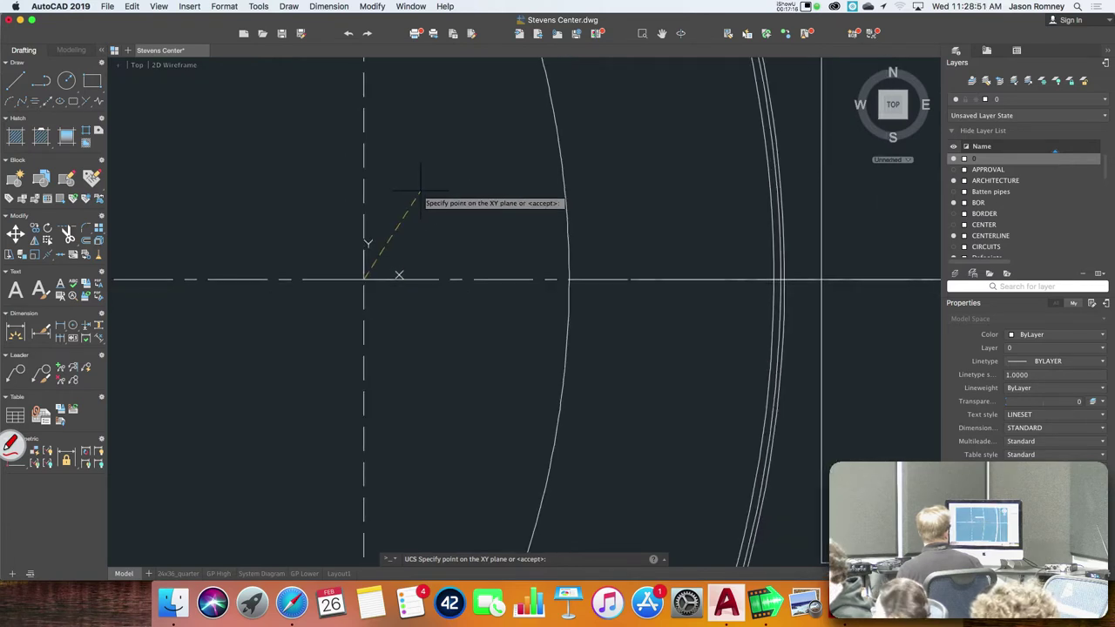
left_click_drag(420, 191, 441, 356)
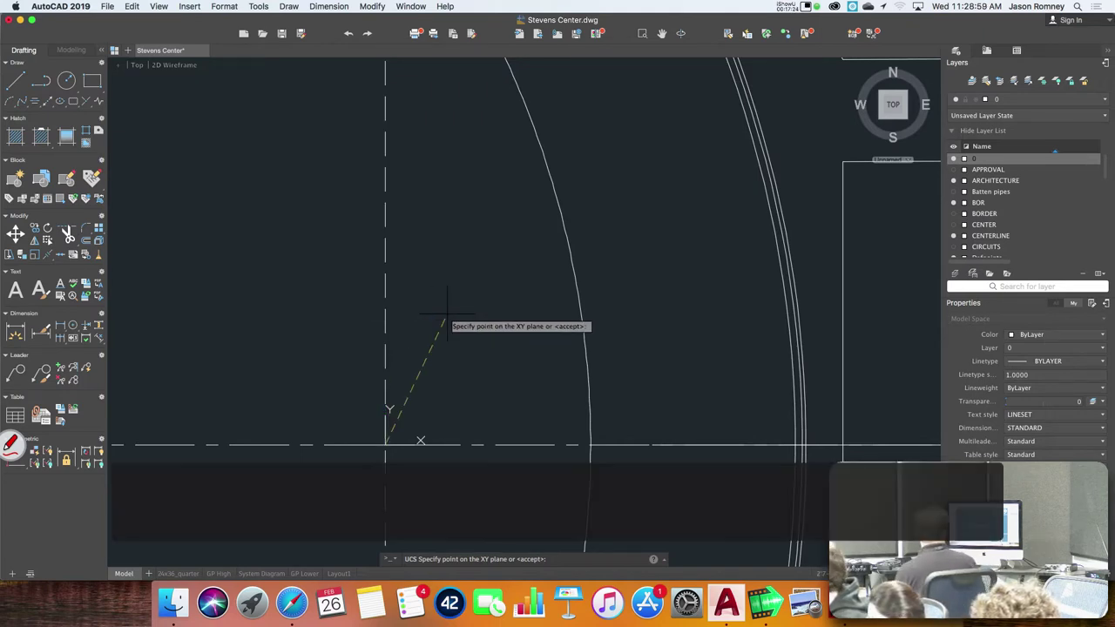
key("Return")
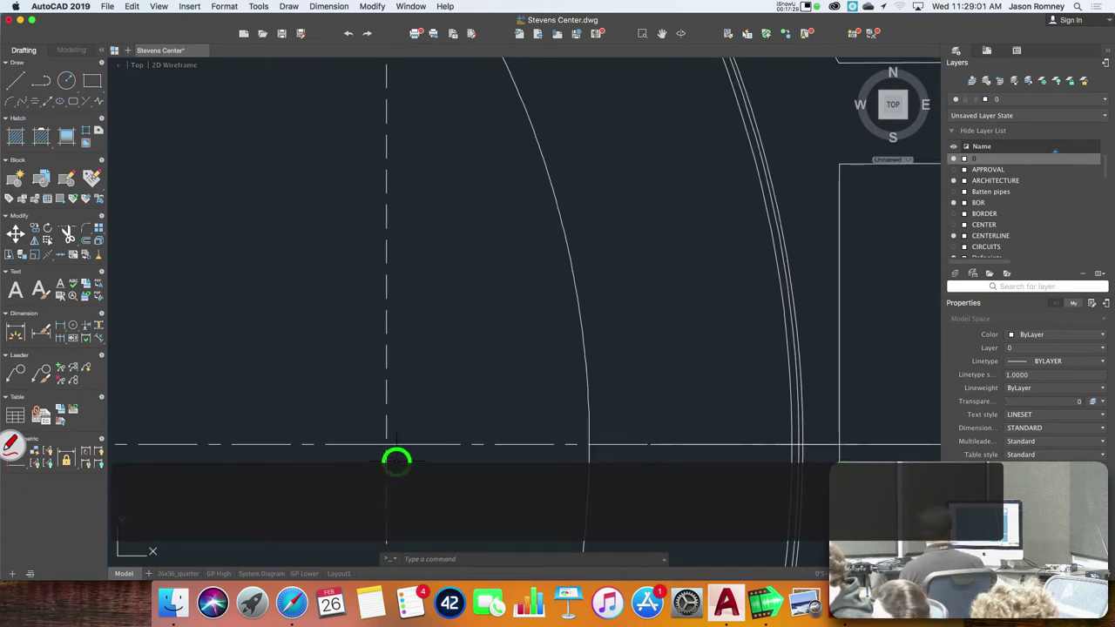
left_click_drag(393, 461, 406, 361)
scroll(399, 347, "up", 3)
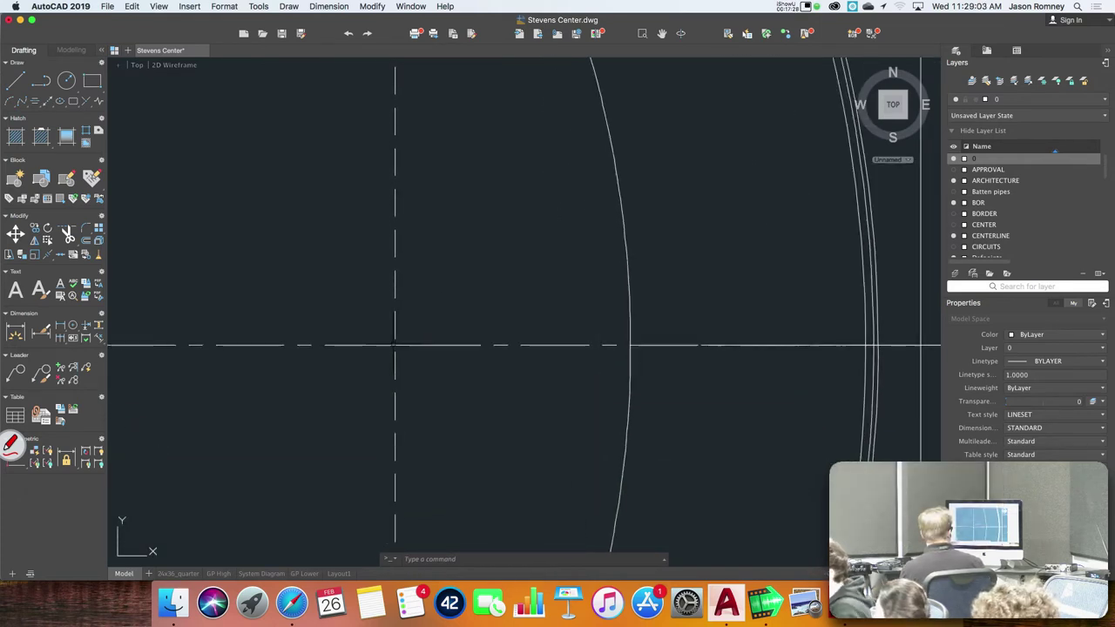
- Place a point object at the new UCS origin, then return to the assignment PDF
type("point")
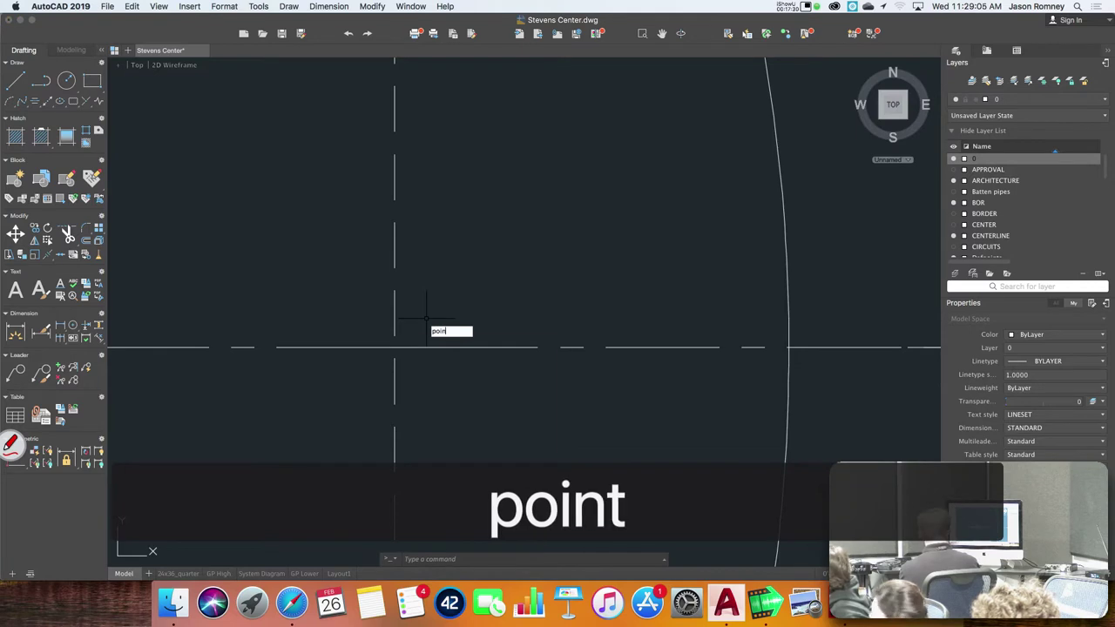
key("Return")
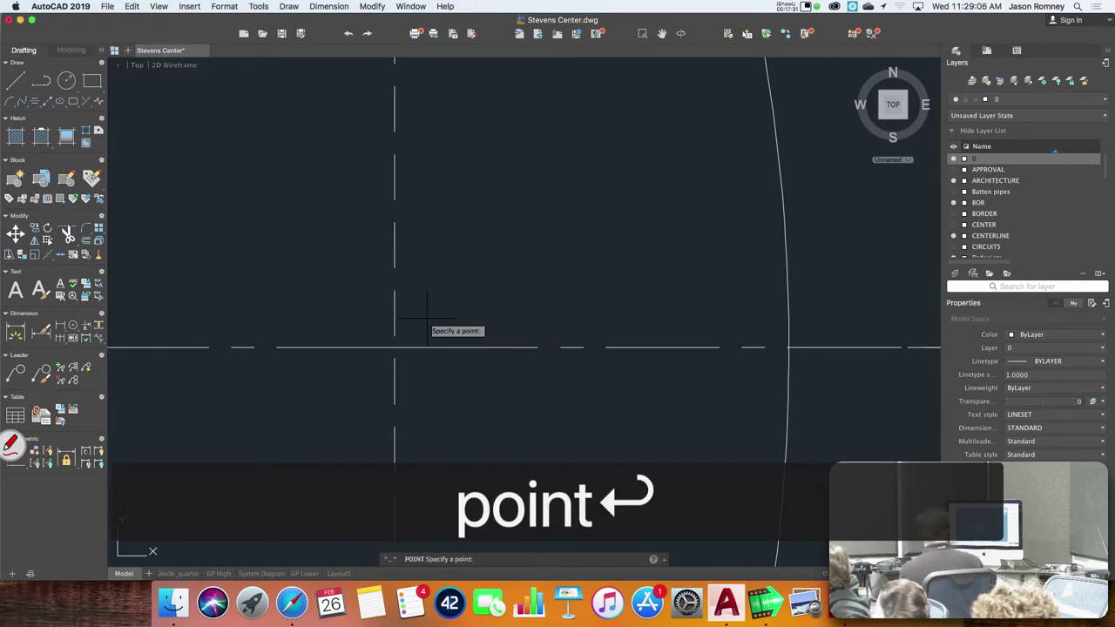
left_click(394, 348)
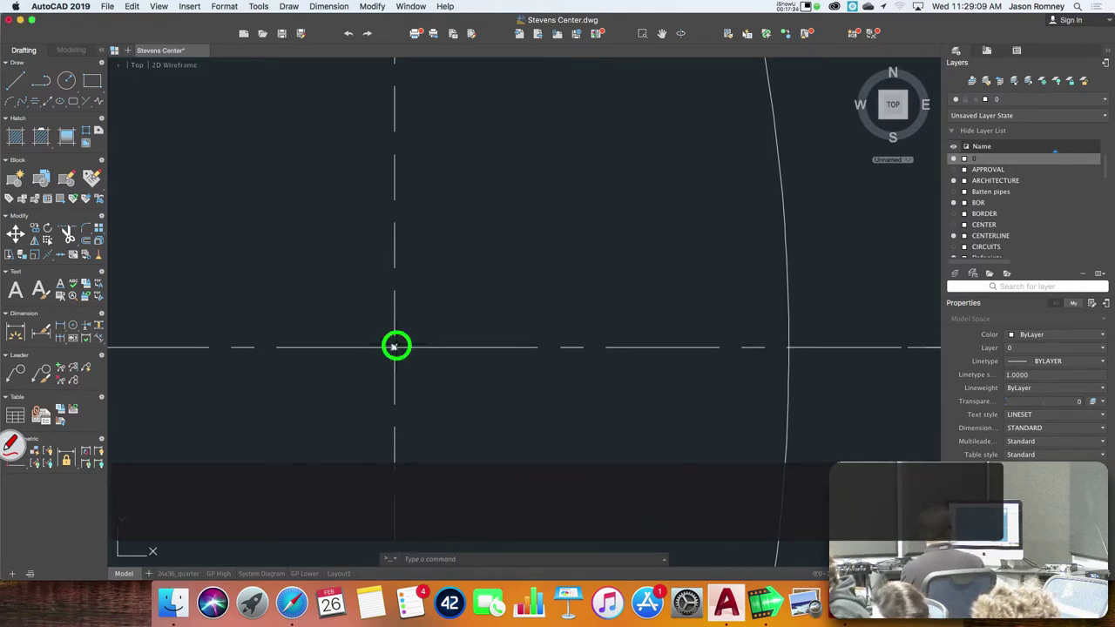
left_click(394, 348)
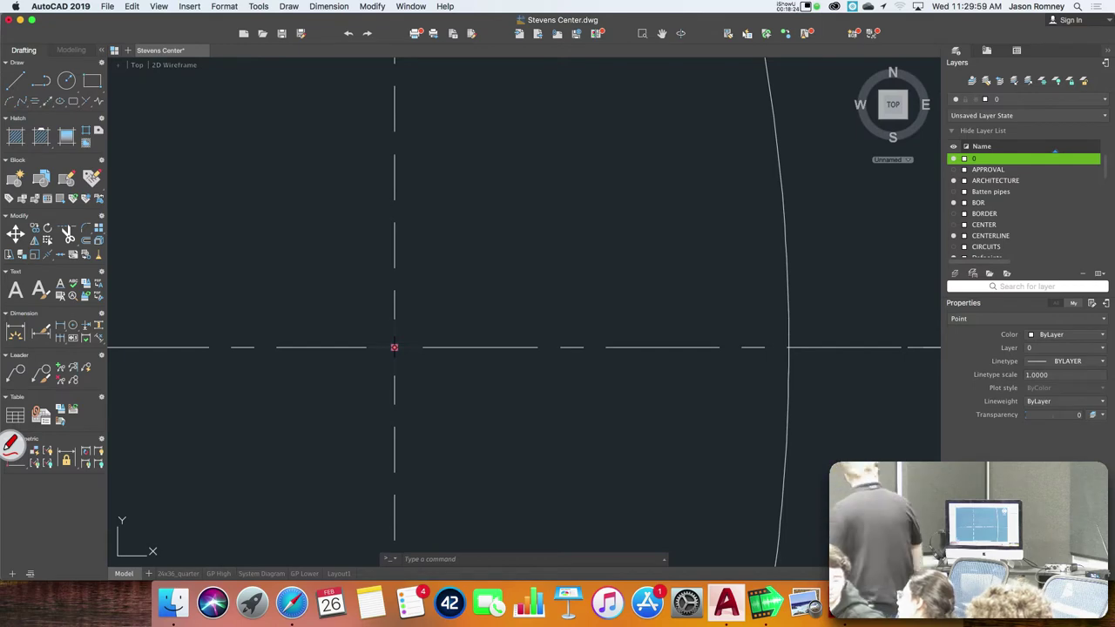
key("super+Tab")
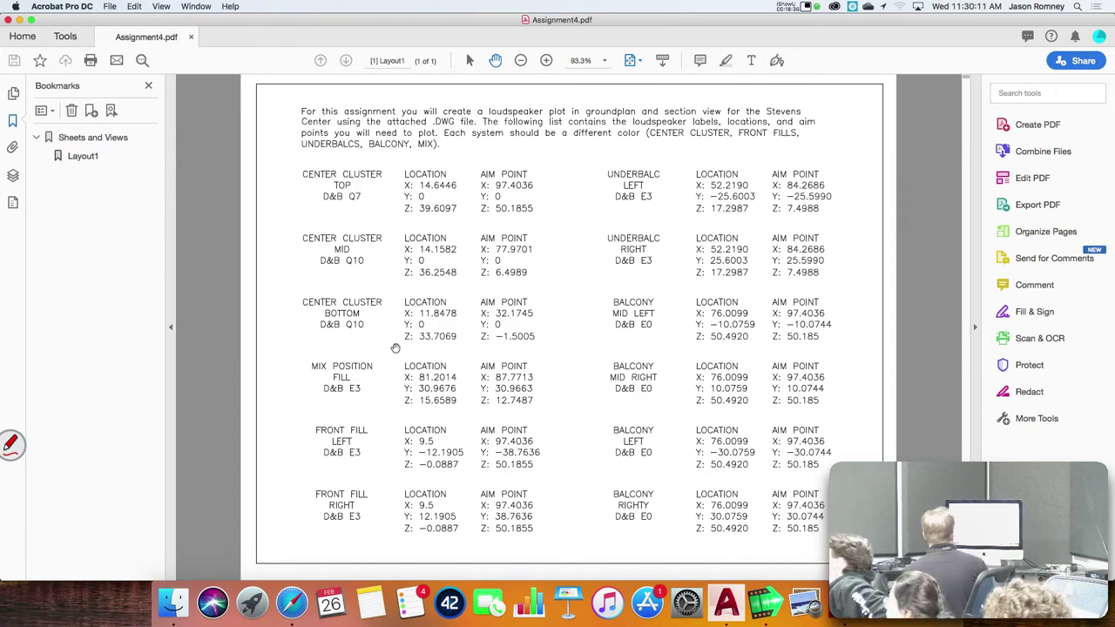
- Switch from Assignment4.pdf back to the Stevens Center drawing in AutoCAD
key("super+Tab")
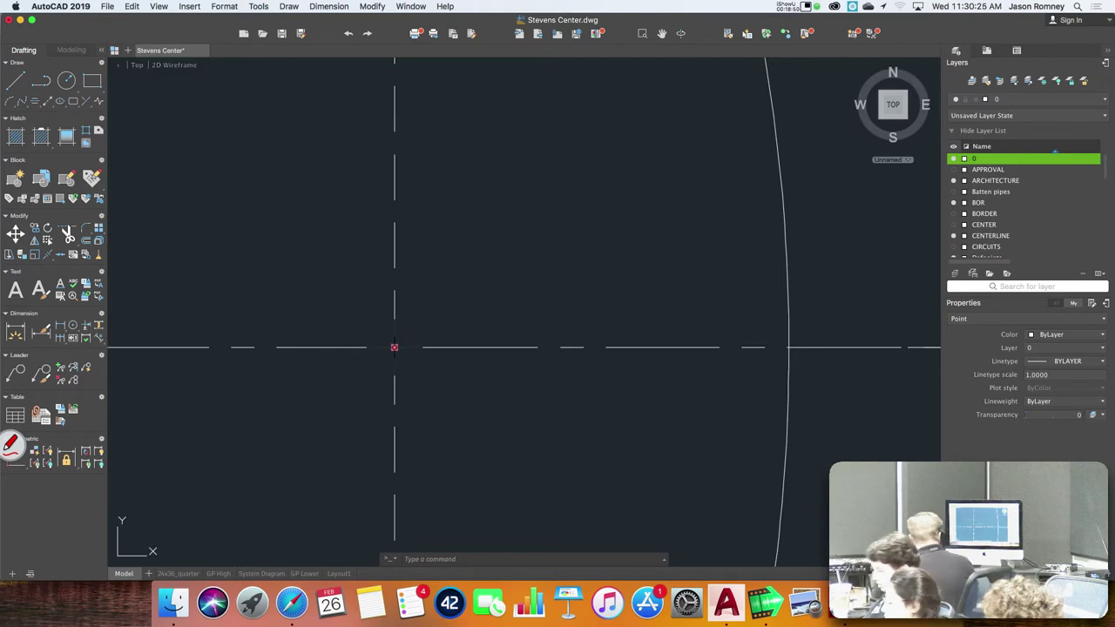
- Change the drawing's length units from Architectural to Decimal at 0.0000 precision
key("Escape")
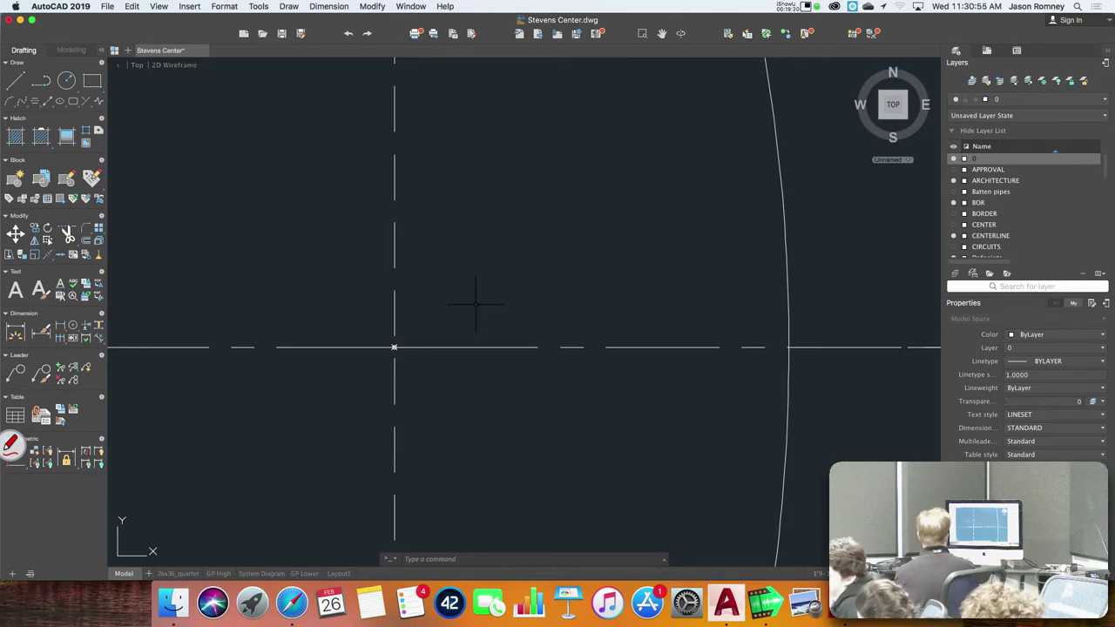
type("units")
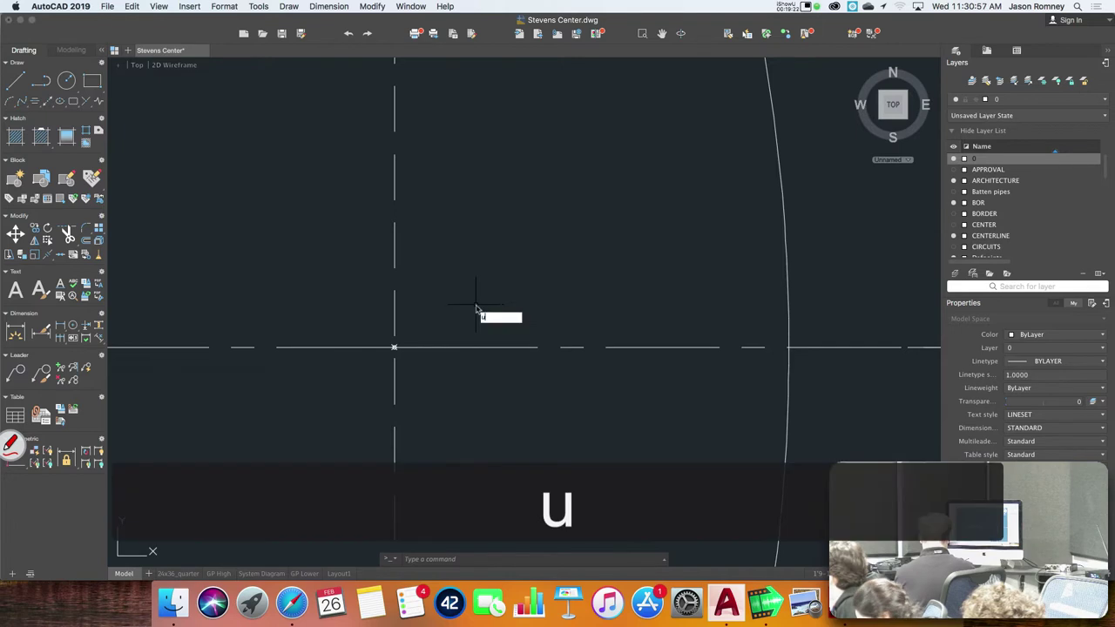
key("Return")
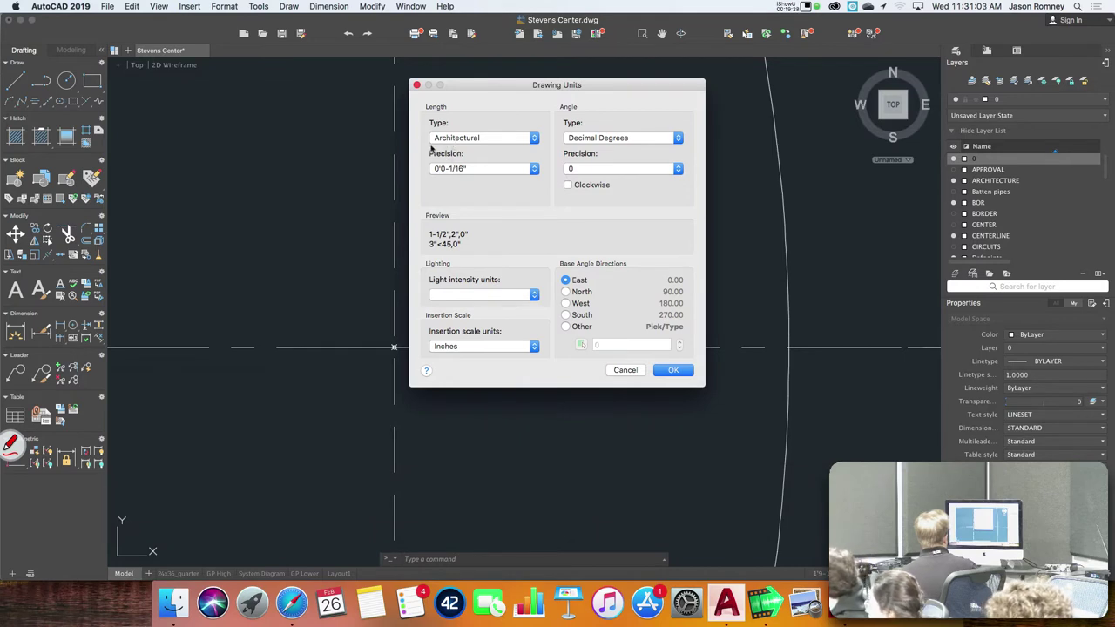
left_click(448, 142)
left_click(450, 149)
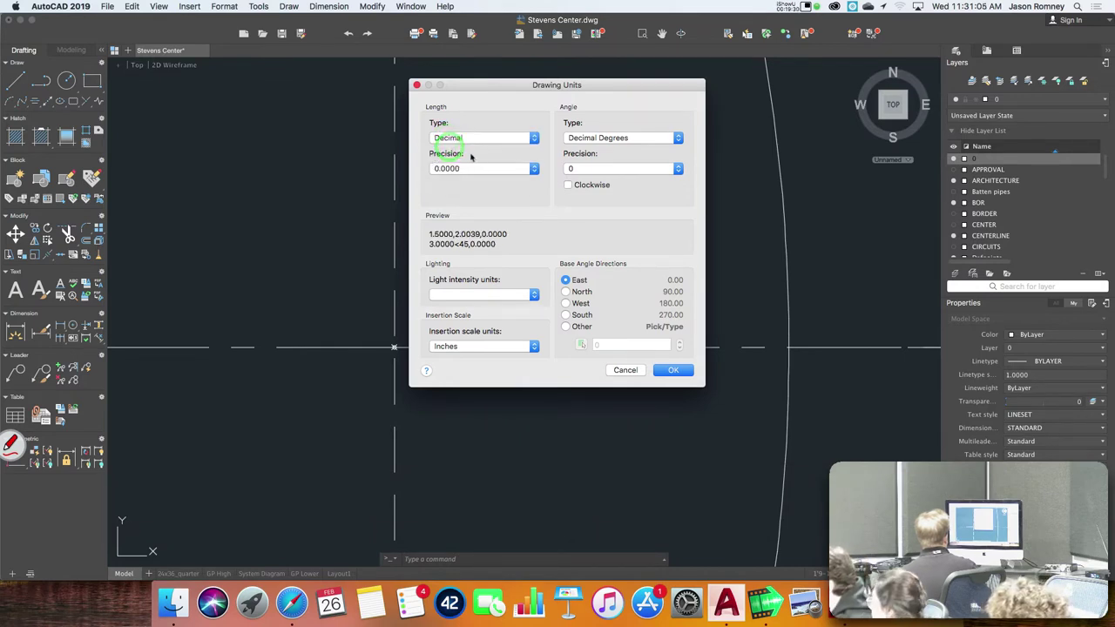
left_click(673, 372)
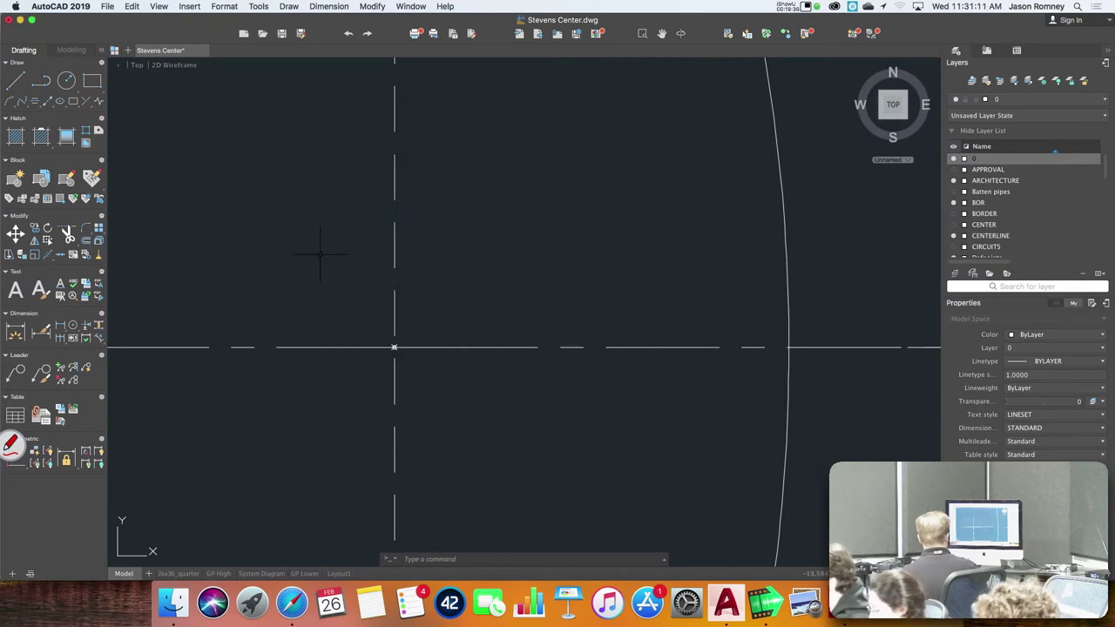
- Save the drawing to the Desktop as Stevens Center_working.dwg
left_click(108, 5)
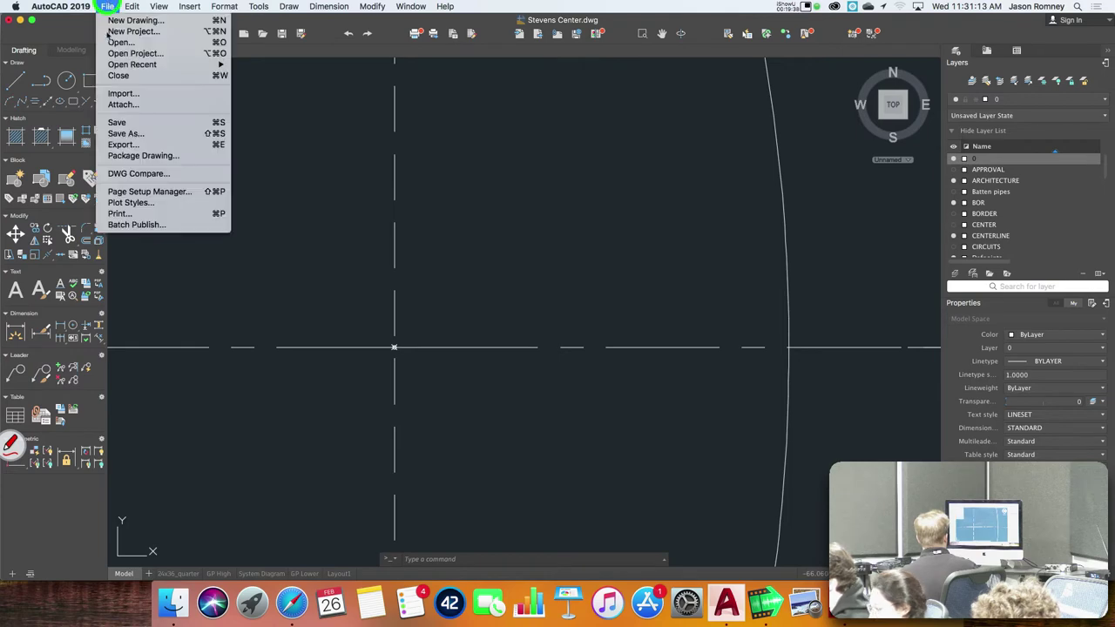
left_click(128, 132)
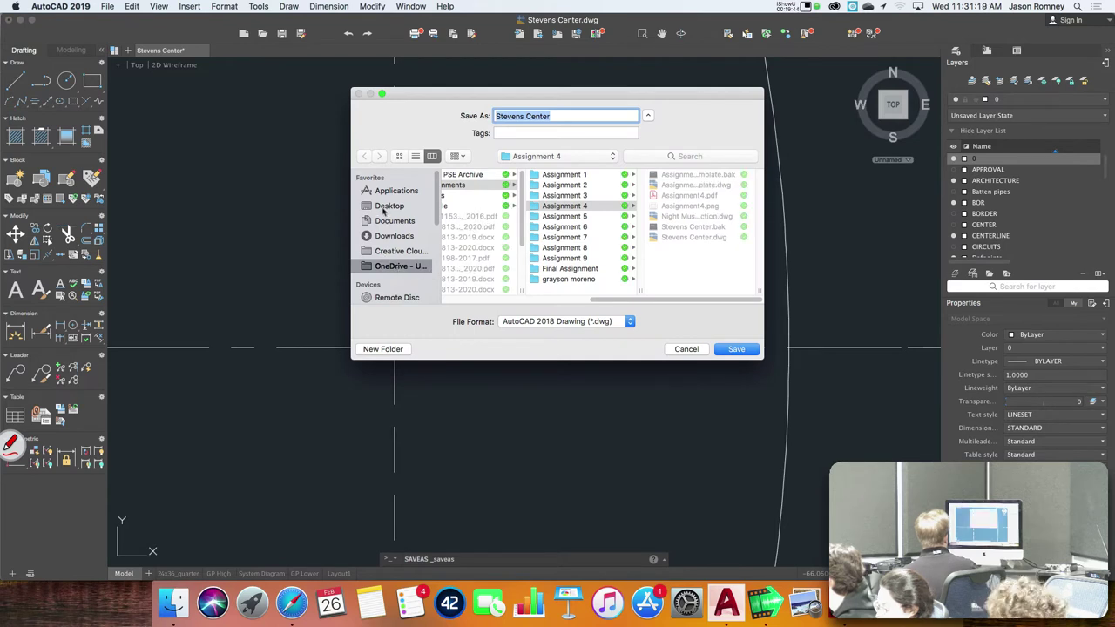
left_click(387, 206)
left_click(560, 115)
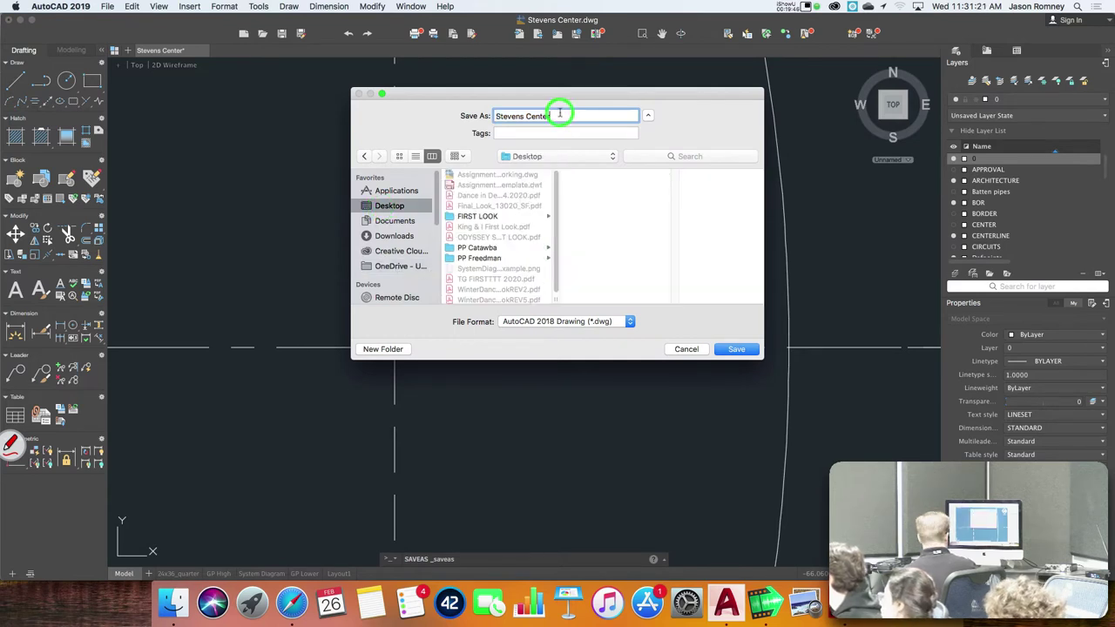
type("_working")
key("Return")
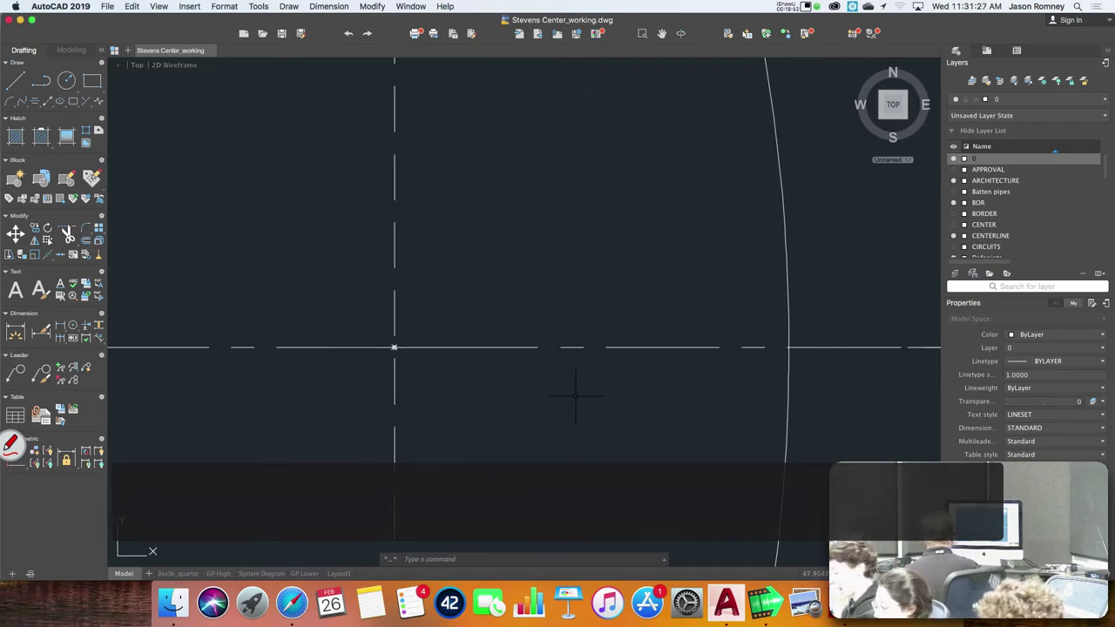
- Measure the section's door opening with MEA Distance, reading 36.0000 units
scroll(394, 348, "up", 1)
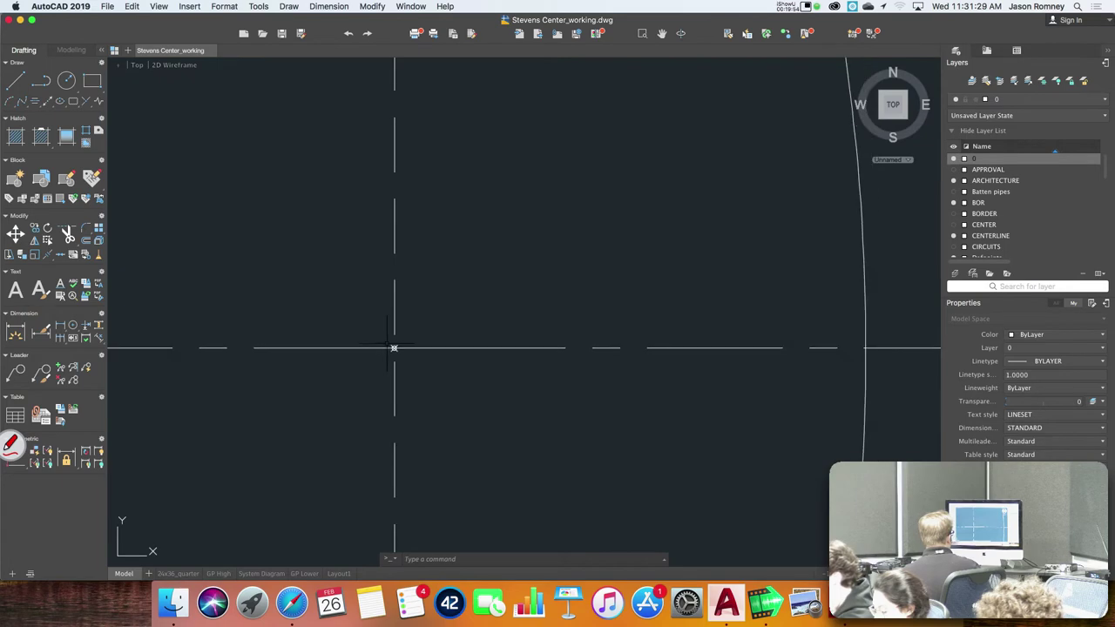
scroll(394, 348, "down", 3)
scroll(393, 347, "down", 3)
scroll(393, 347, "up", 3)
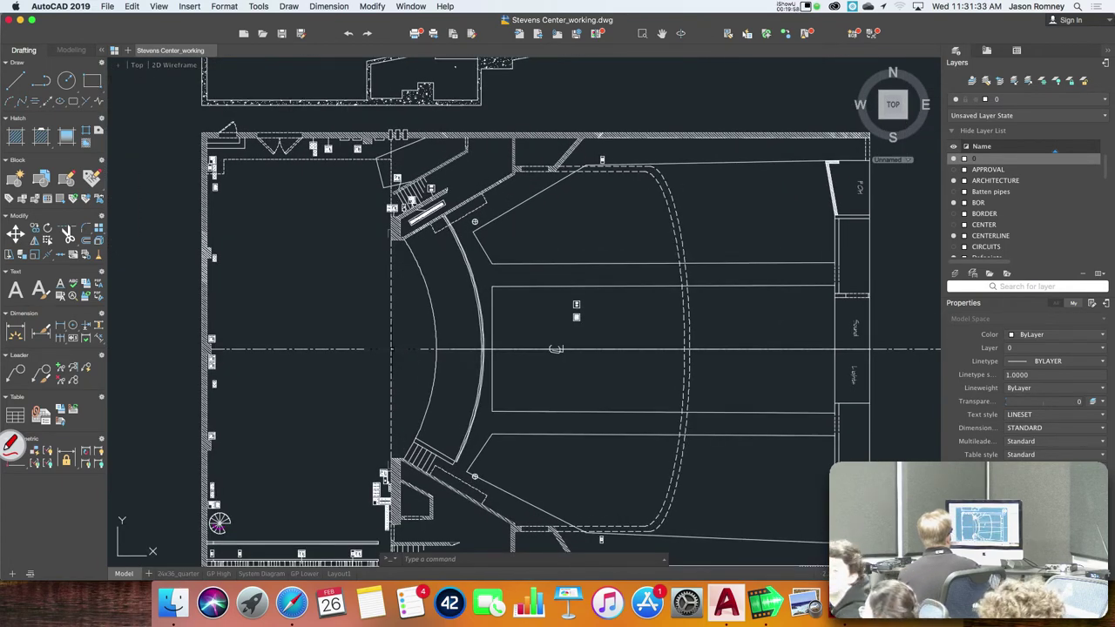
scroll(392, 348, "down", 3)
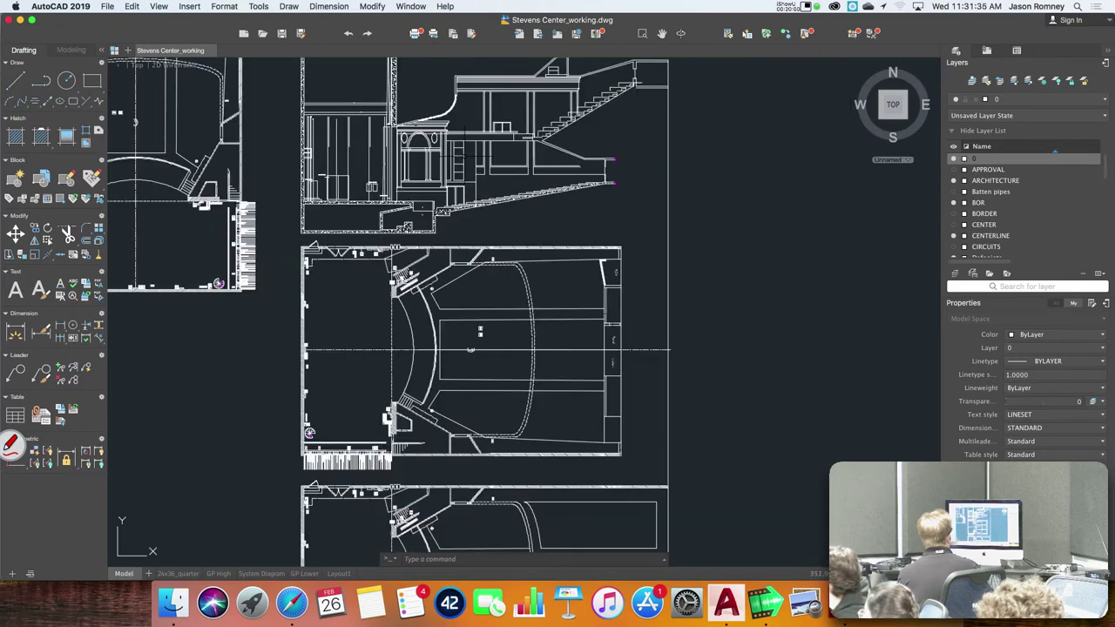
scroll(458, 201, "up", 2)
scroll(458, 201, "up", 5)
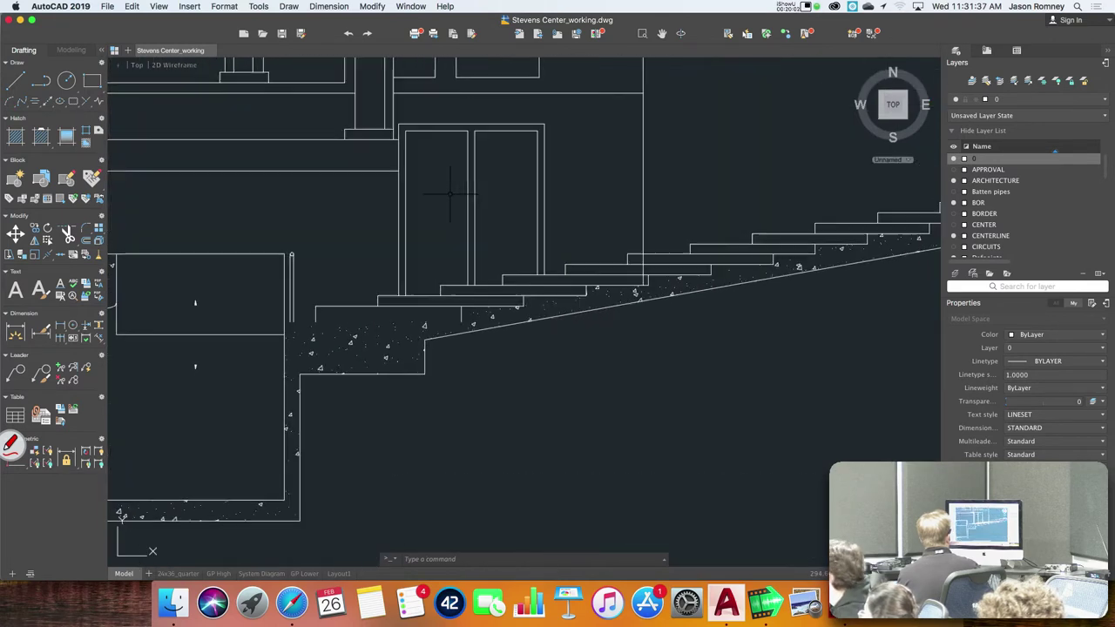
type("mea")
key("Return")
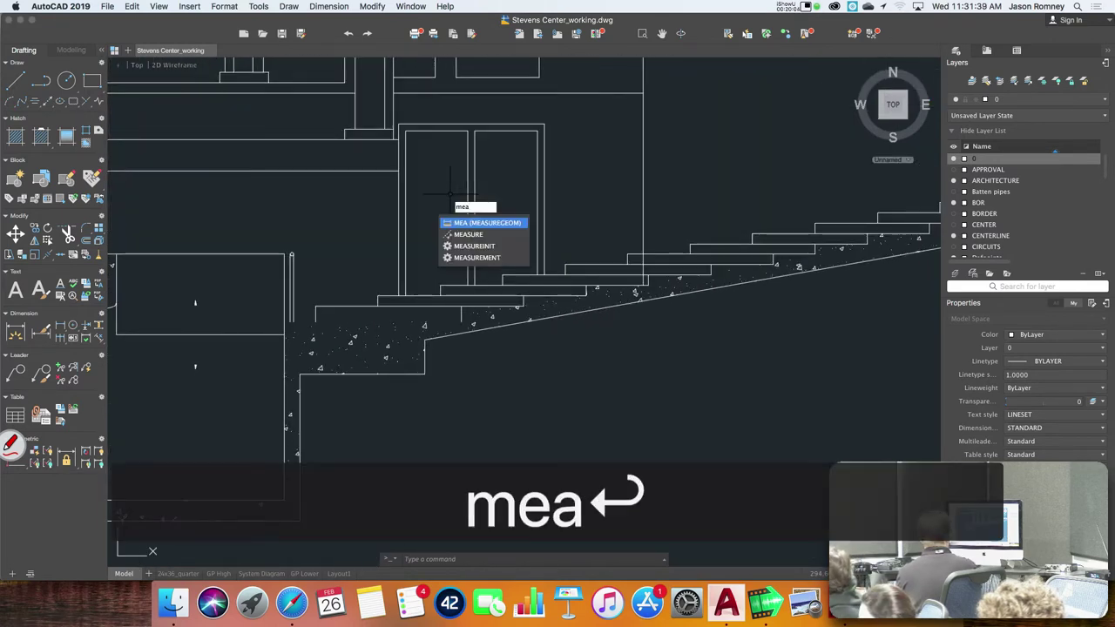
left_click(477, 221)
scroll(436, 205, "up", 2)
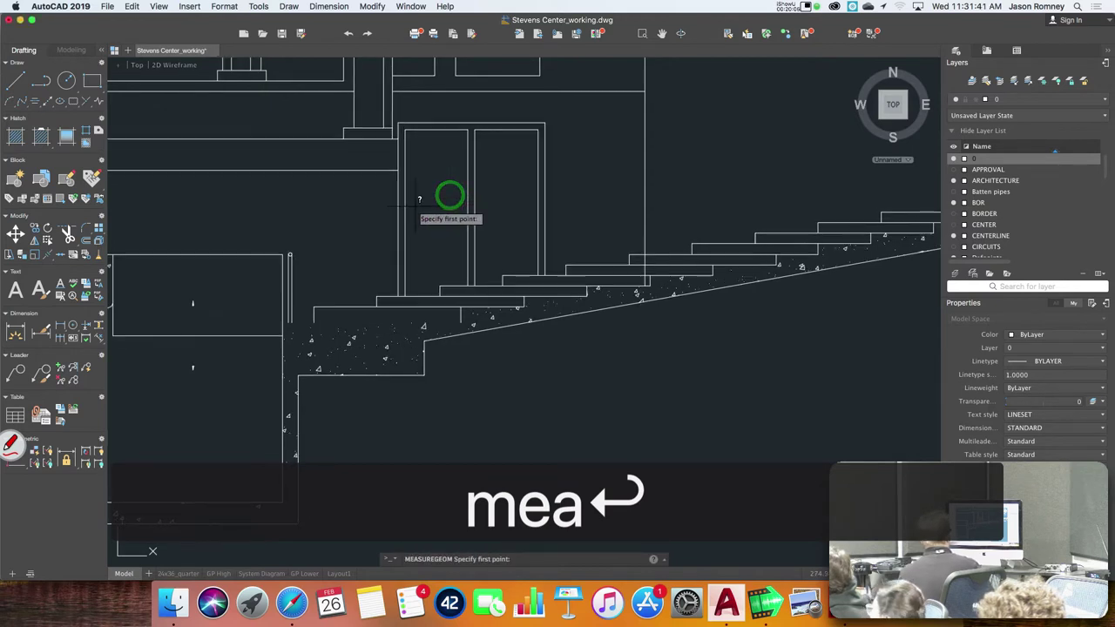
left_click(395, 218)
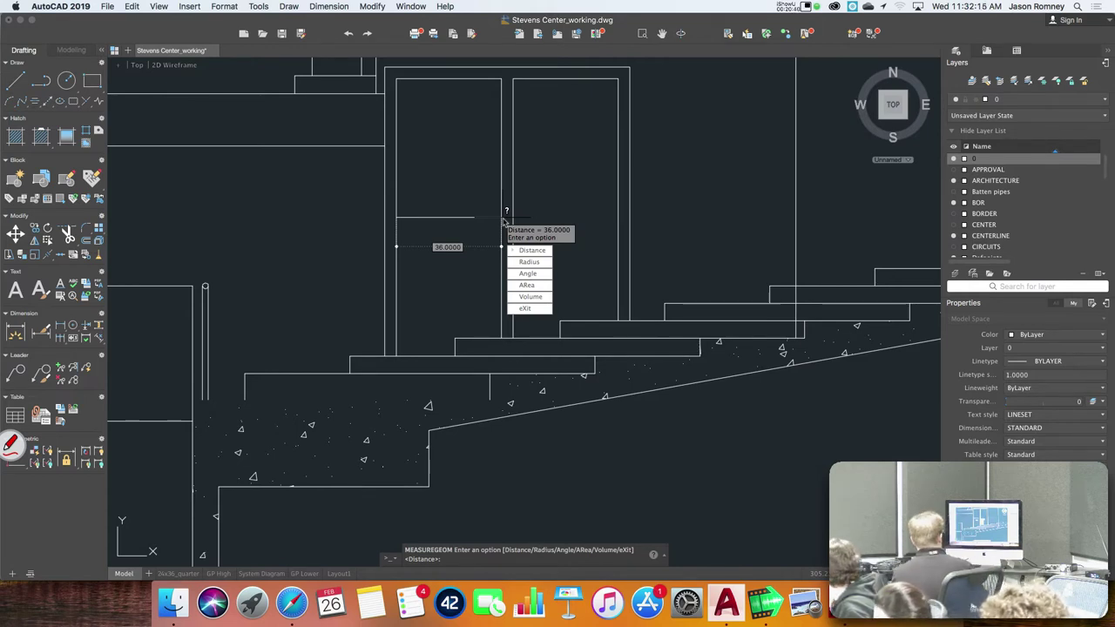
key("Escape")
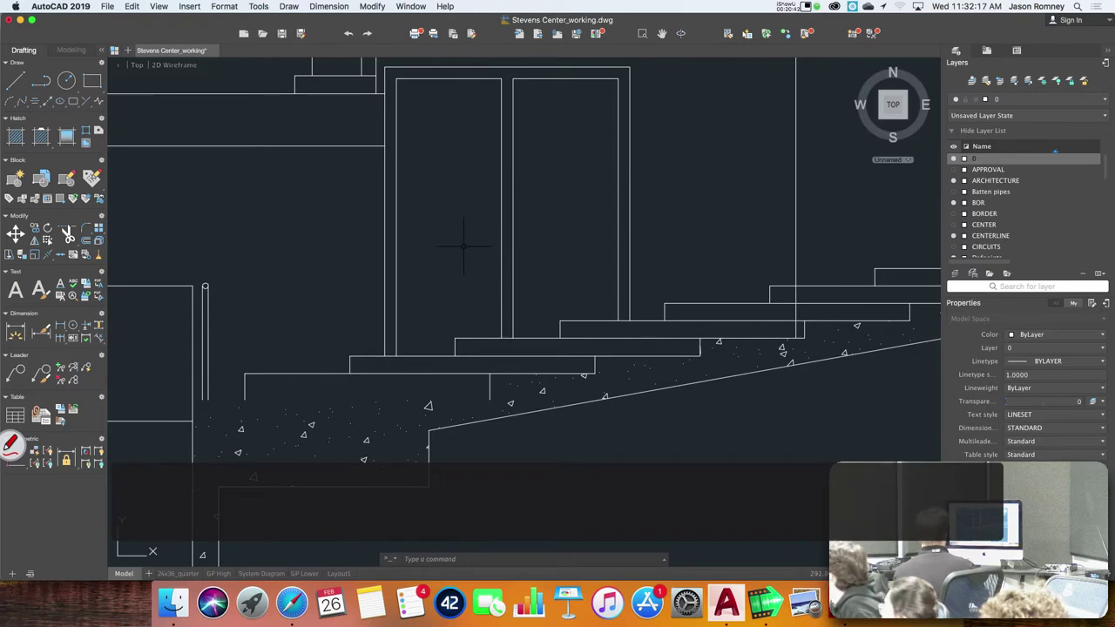
scroll(459, 253, "down", 2)
scroll(459, 259, "down", 6)
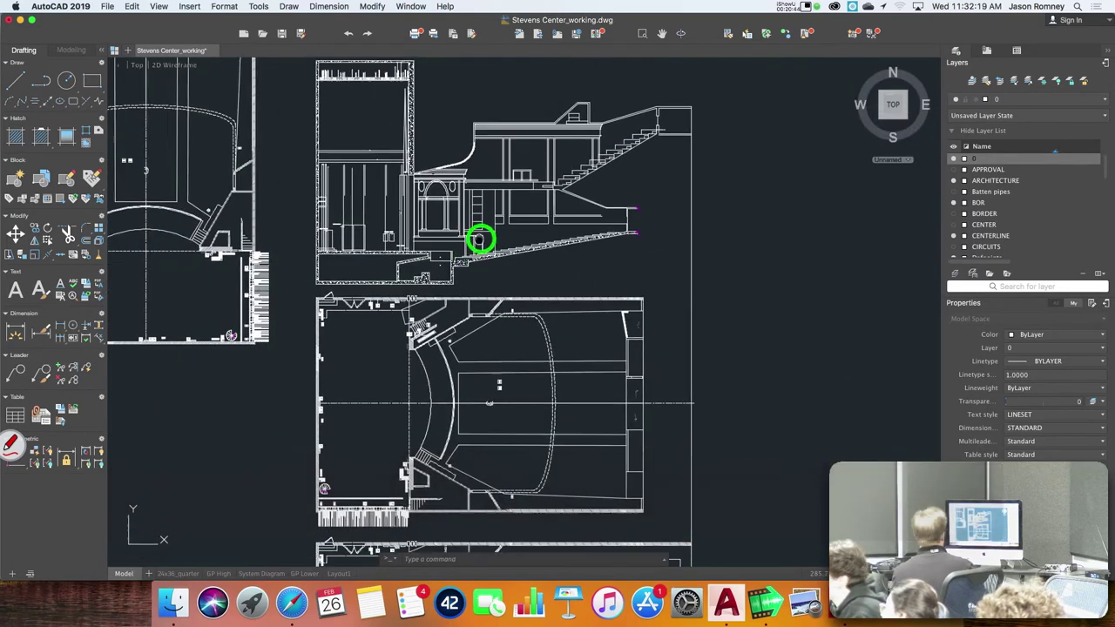
key("Escape")
key("Escape")
type("units")
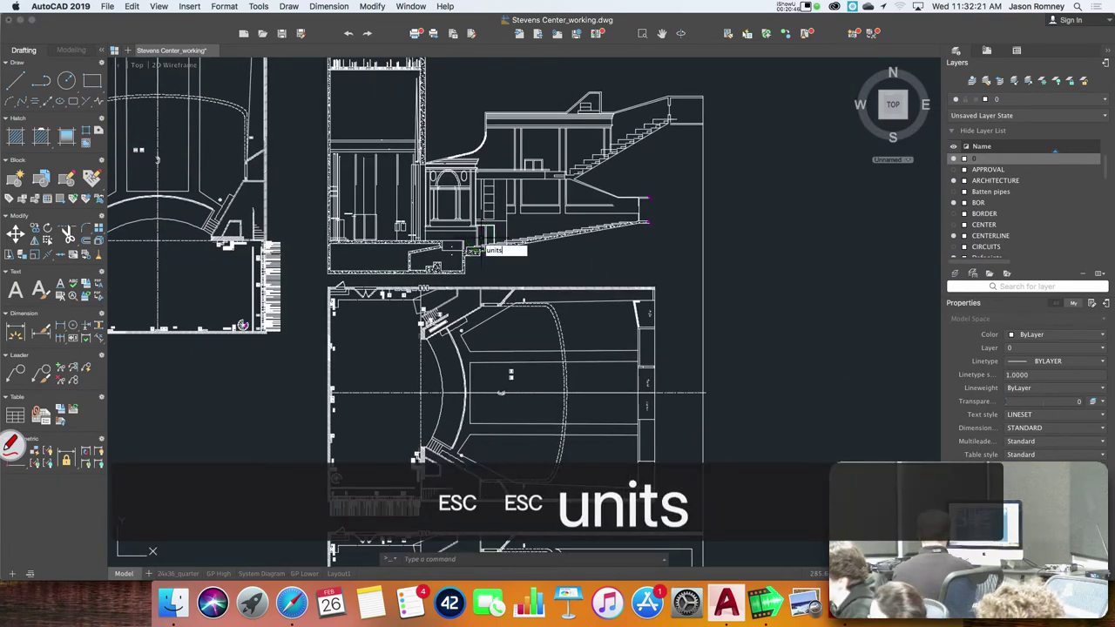
key("Return")
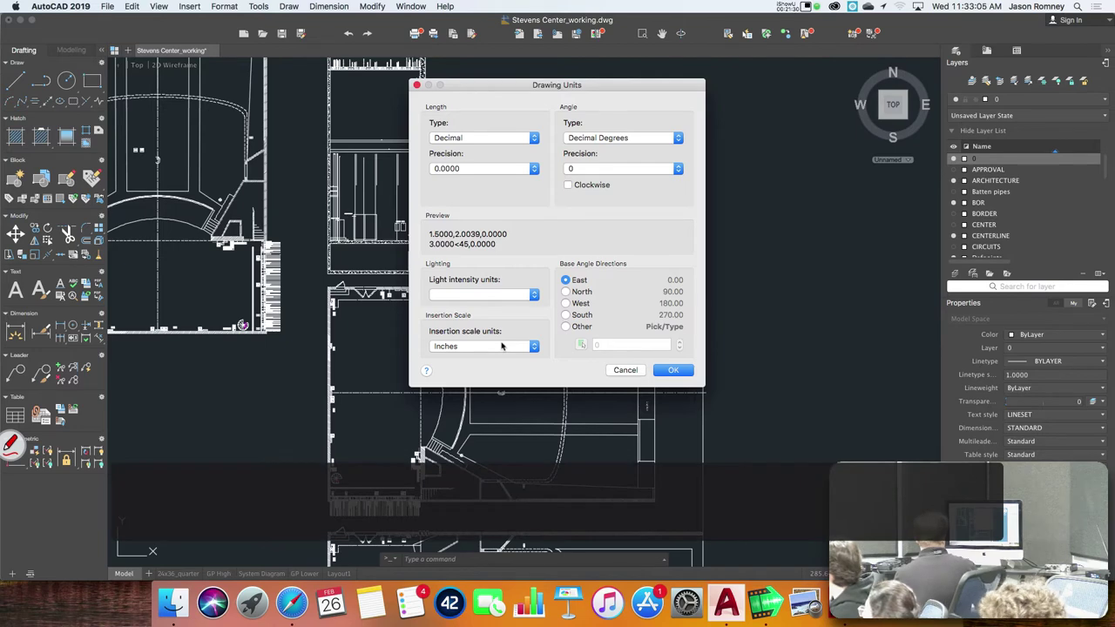
left_click(620, 370)
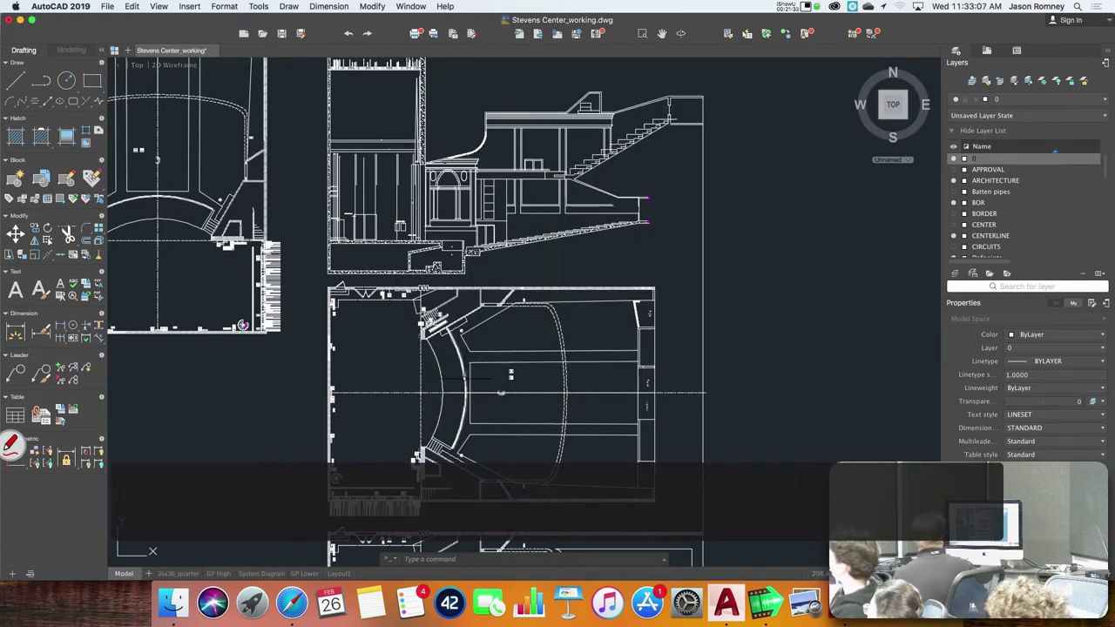
scroll(520, 351, "down", 2)
scroll(521, 351, "left", 1)
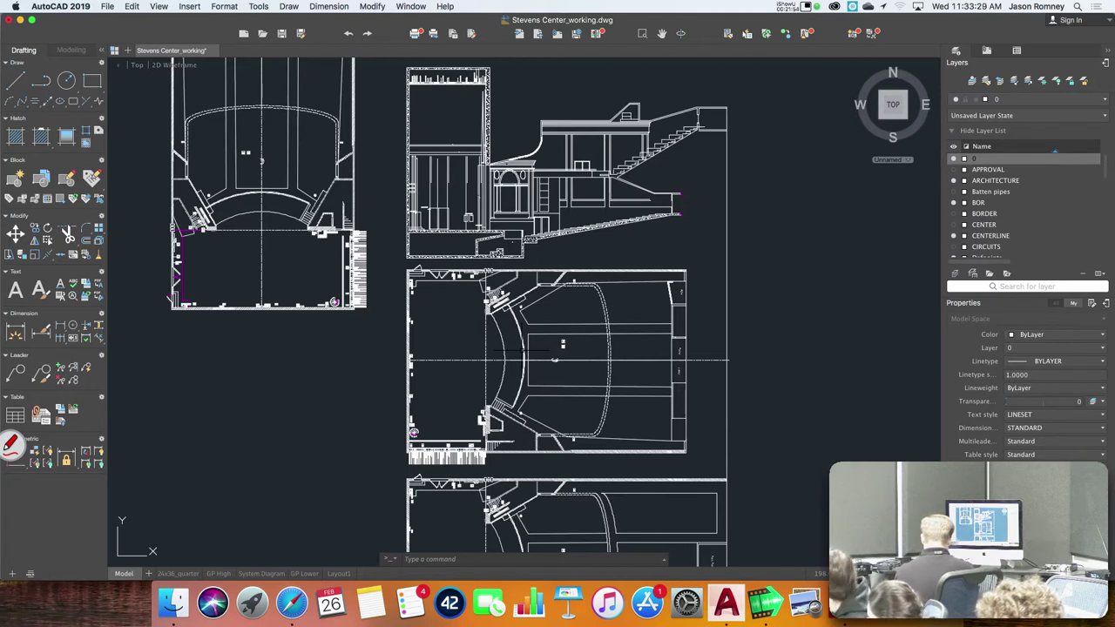
- Start scaling all objects in the drawing about base point 0,0
type("scale")
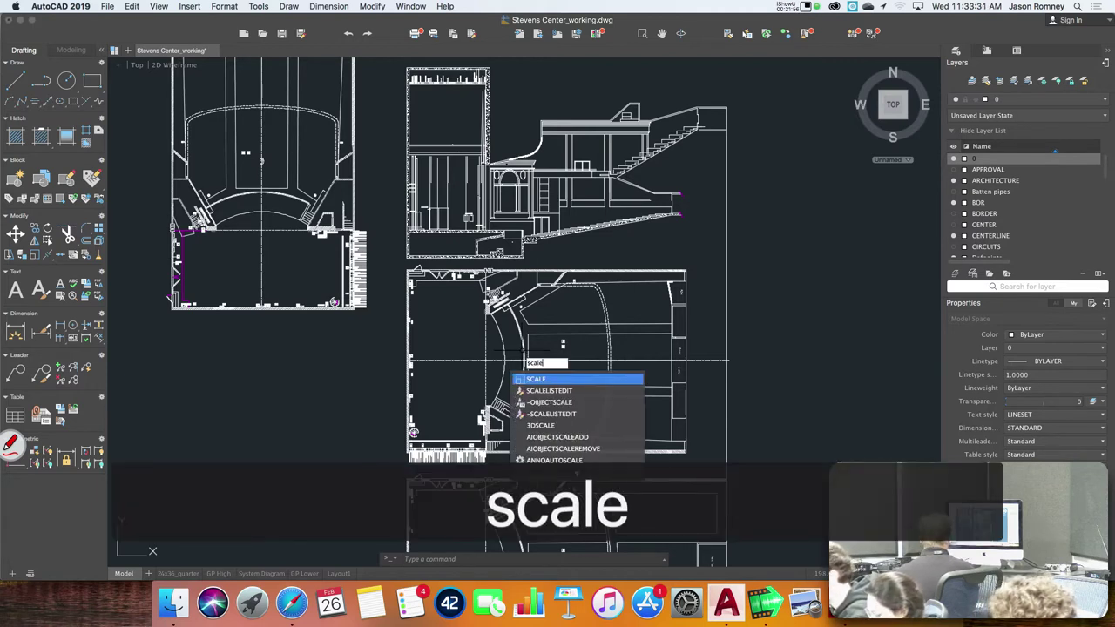
key("Return")
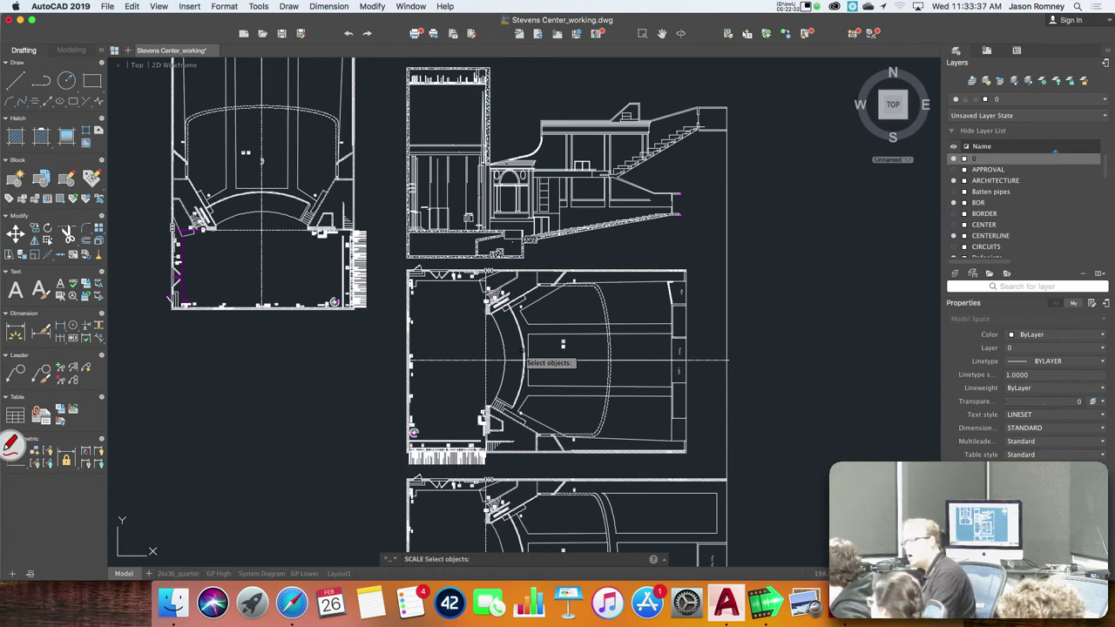
type("all")
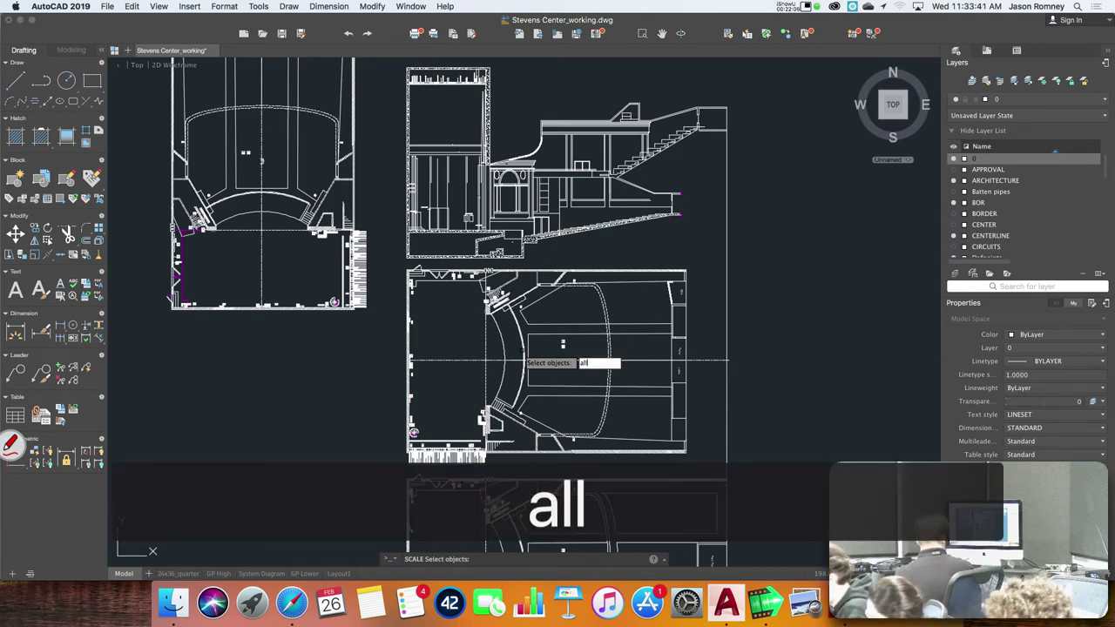
key("Return")
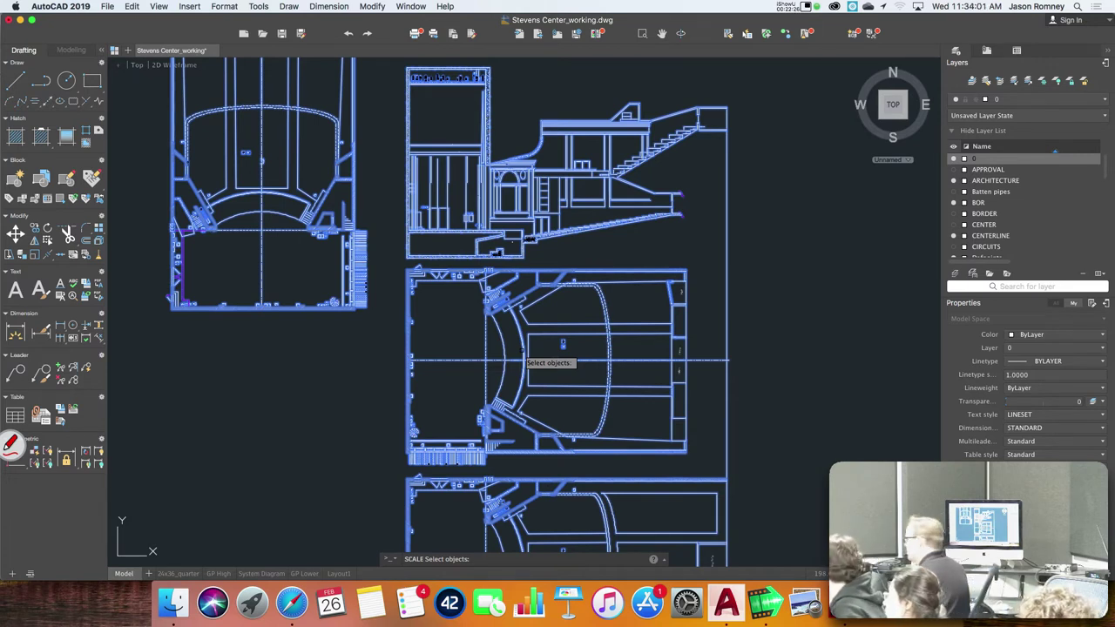
key("Return")
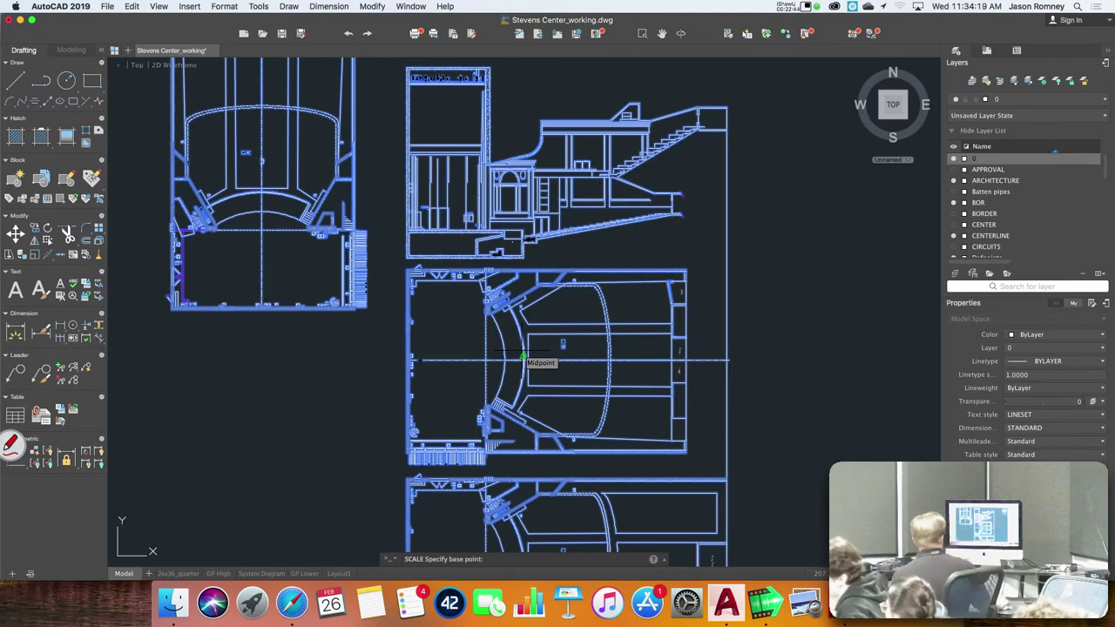
scroll(488, 366, "up", 5)
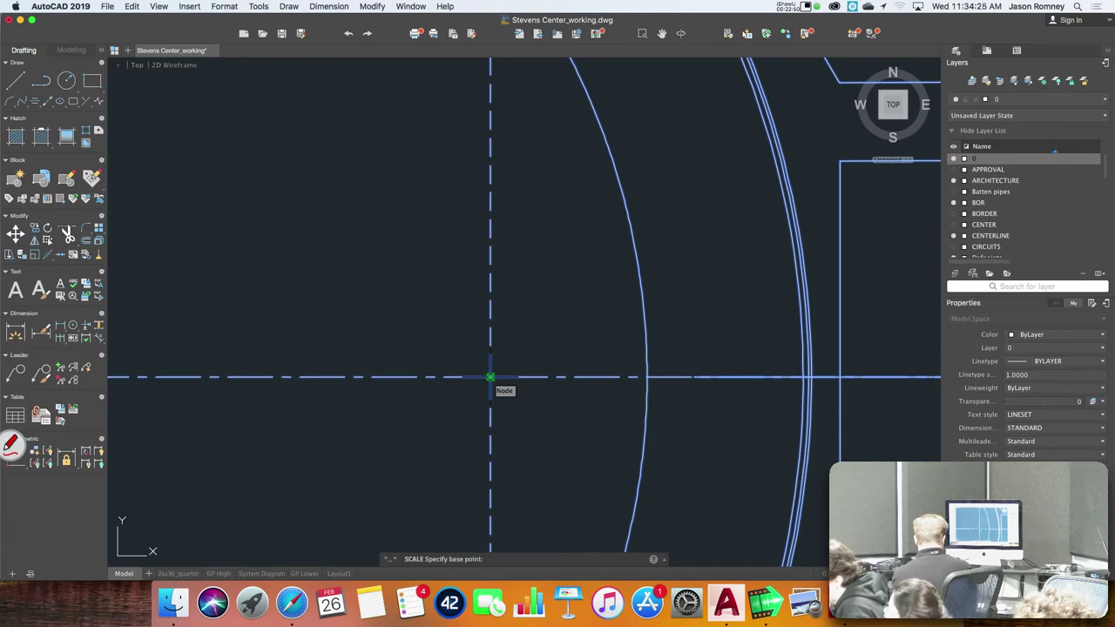
type("0,0")
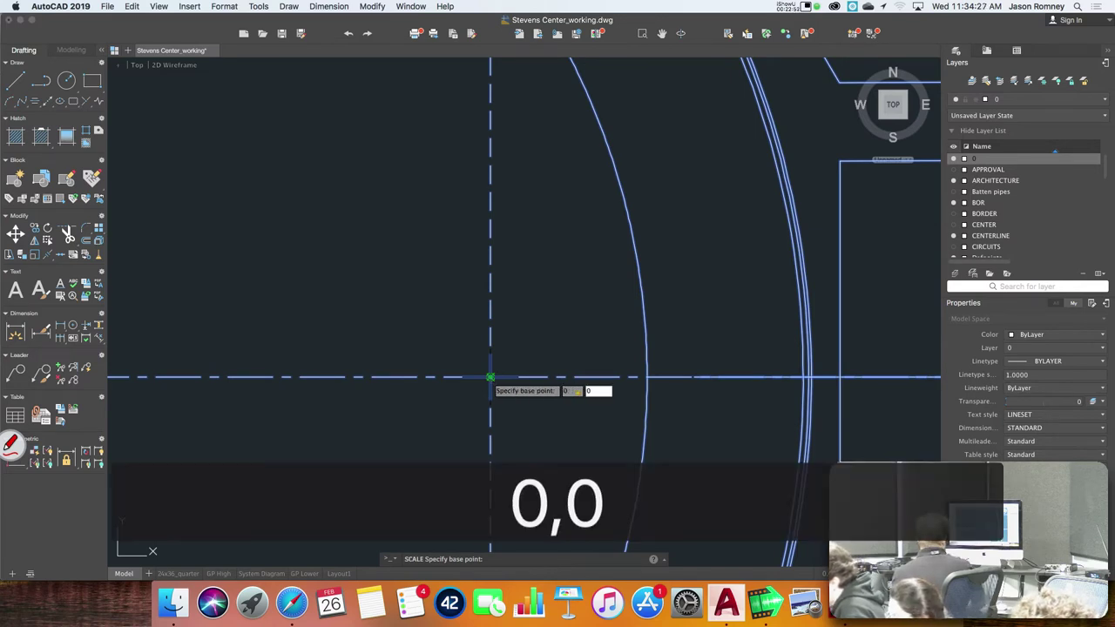
key("Return")
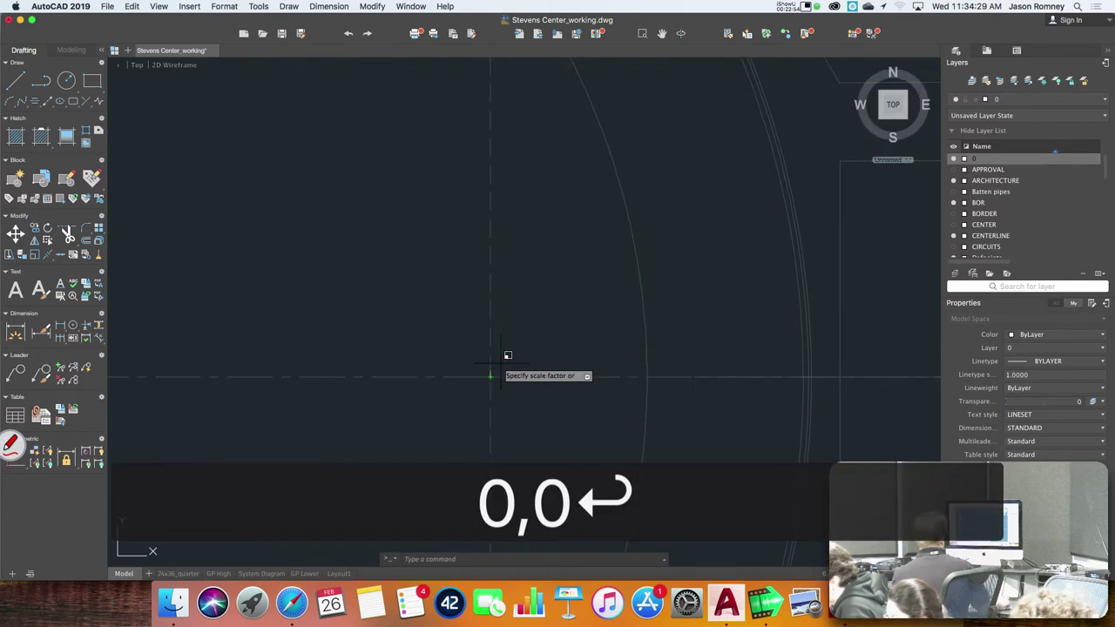
- Apply a 1/12 scale factor to the whole drawing, converting inches to feet
scroll(509, 354, "down", 5)
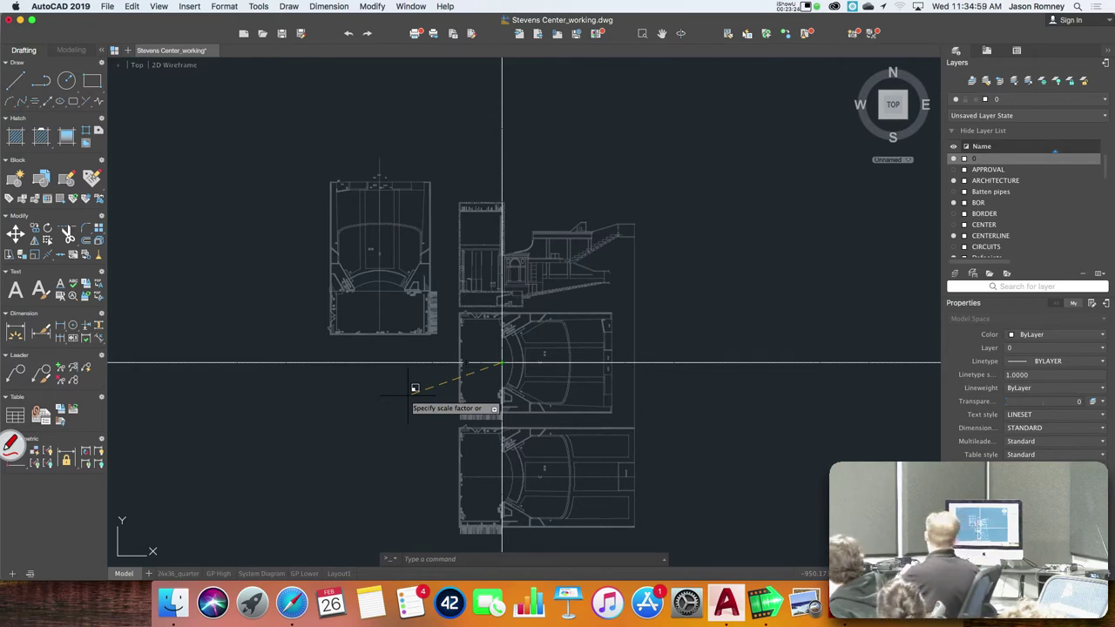
type("1/12")
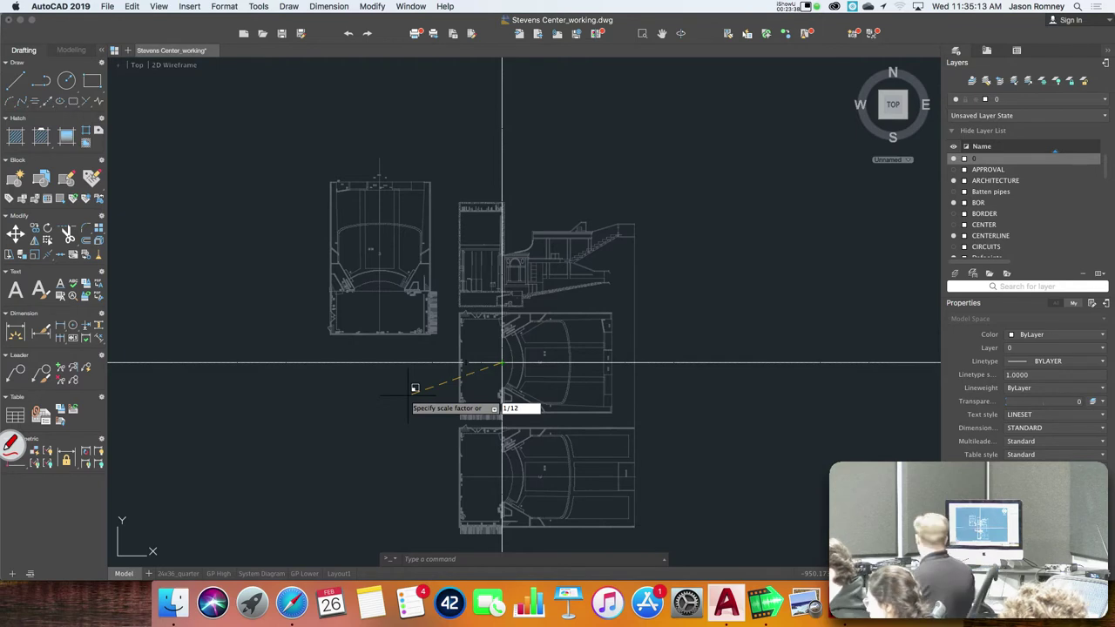
key("Return")
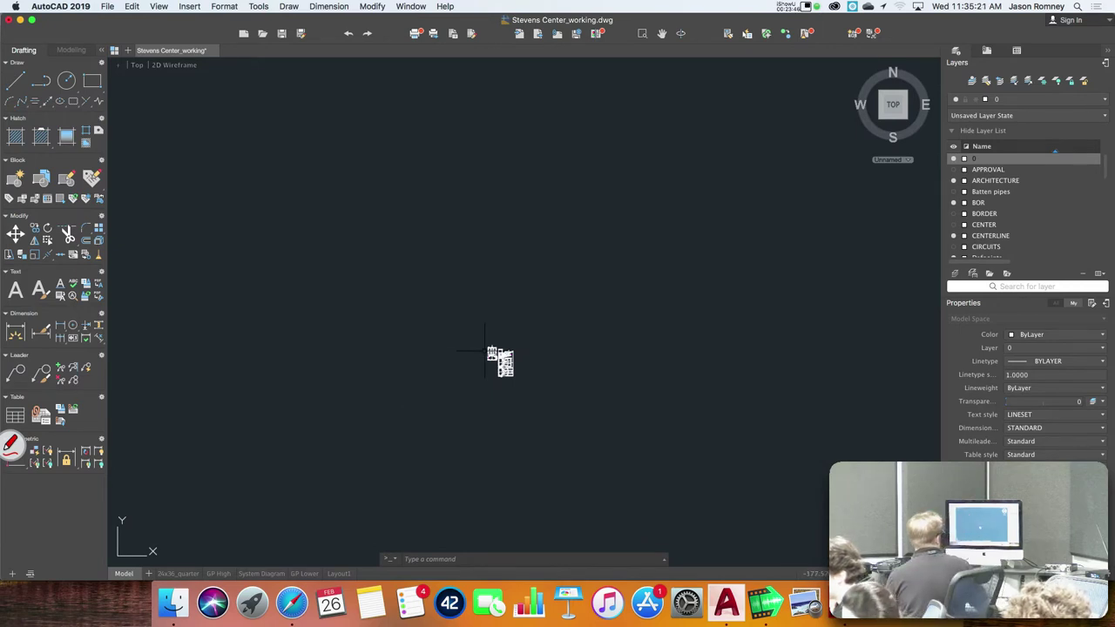
scroll(494, 364, "up", 8)
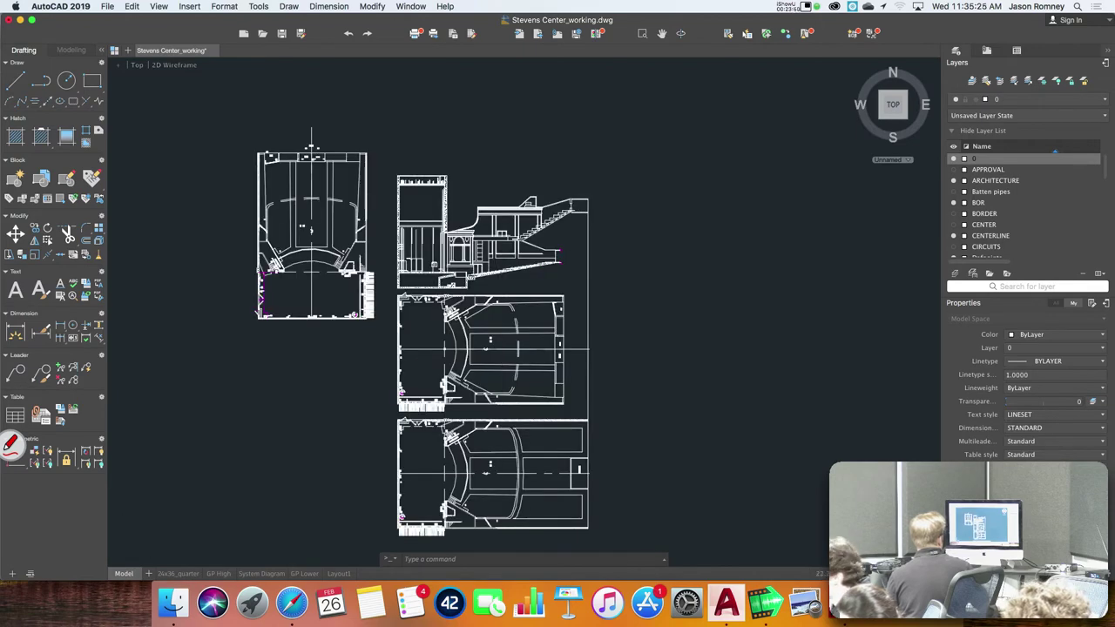
- Re-measure the elevation doorway width, now reading 3.0000 feet
scroll(472, 264, "up", 5)
scroll(473, 266, "up", 5)
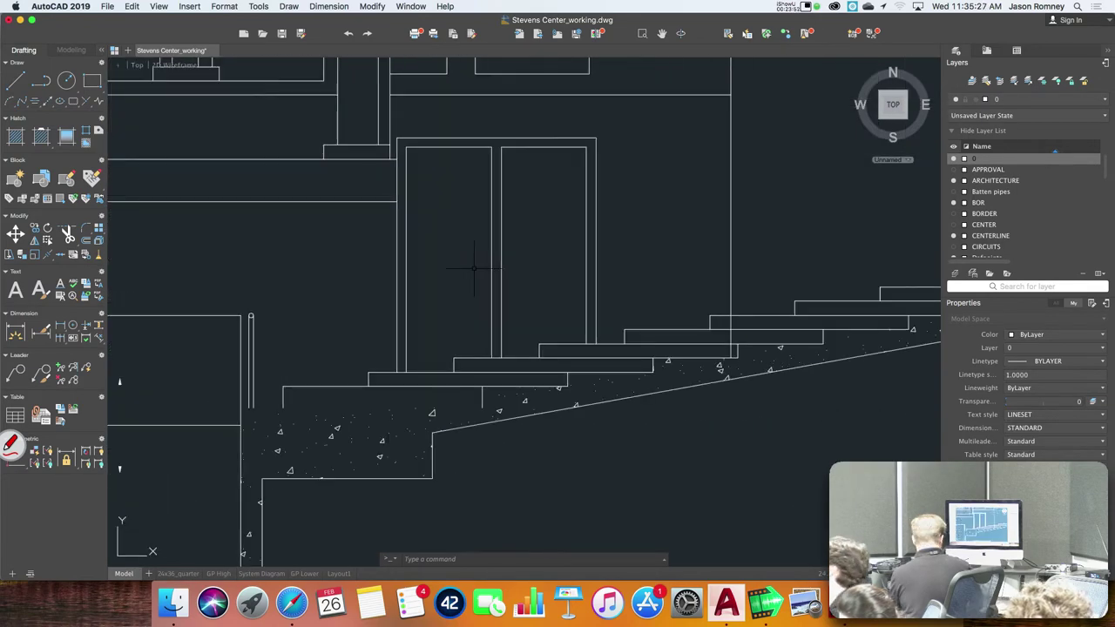
type("mea")
key("Return")
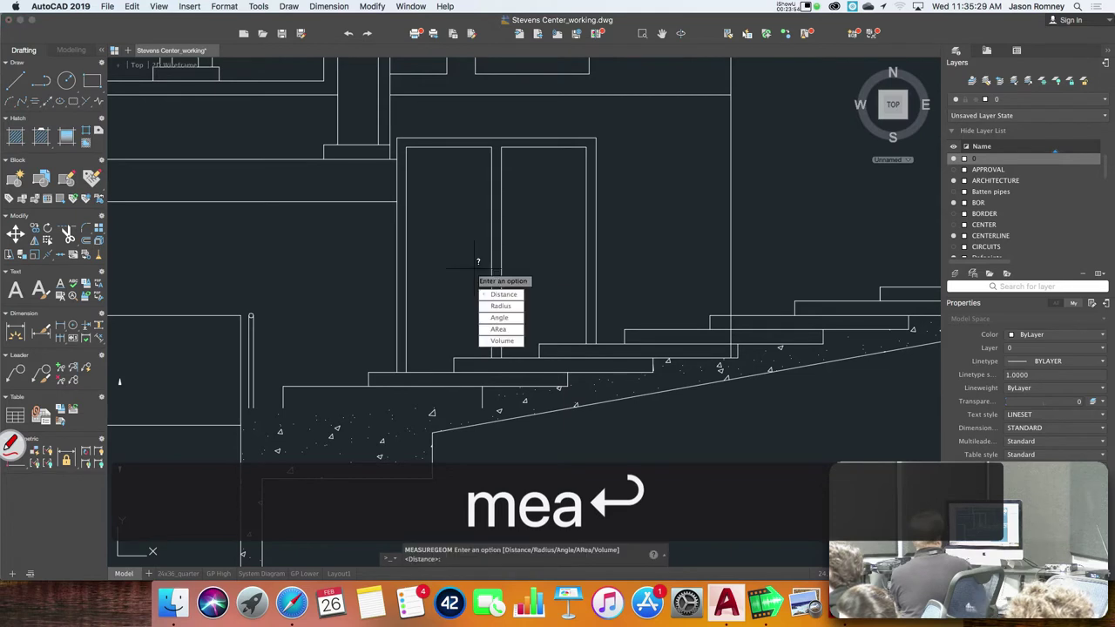
left_click(493, 293)
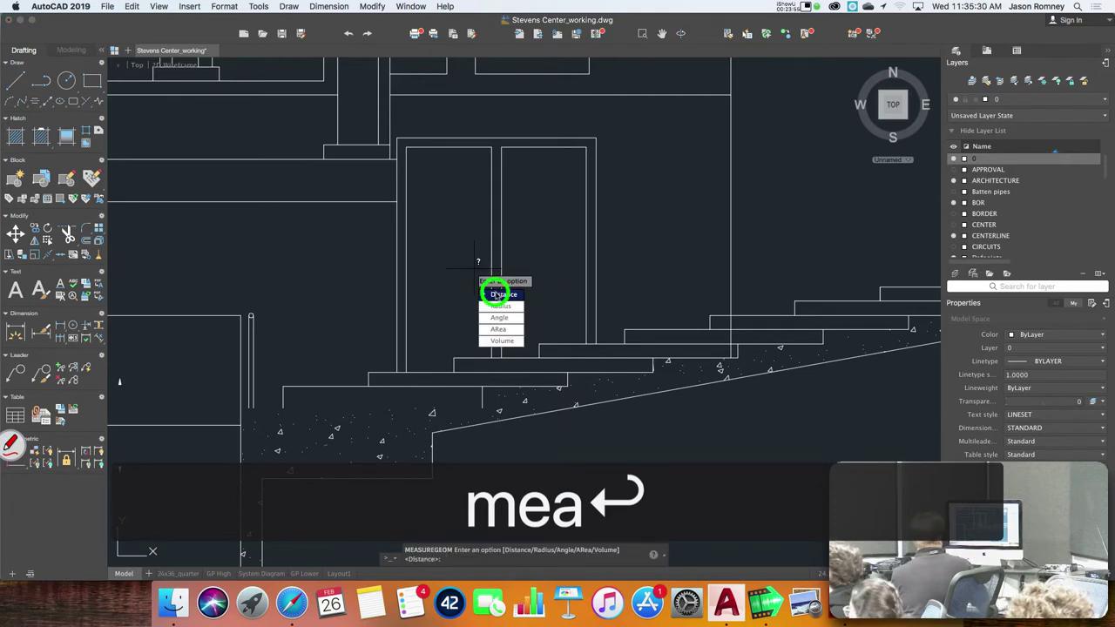
left_click(406, 259)
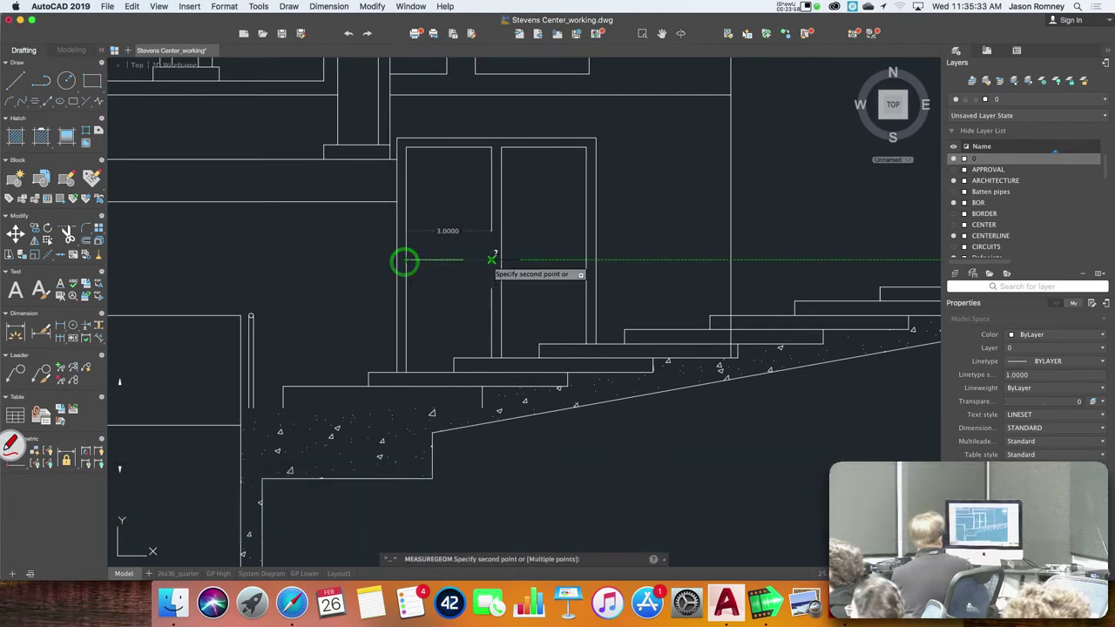
left_click(491, 260)
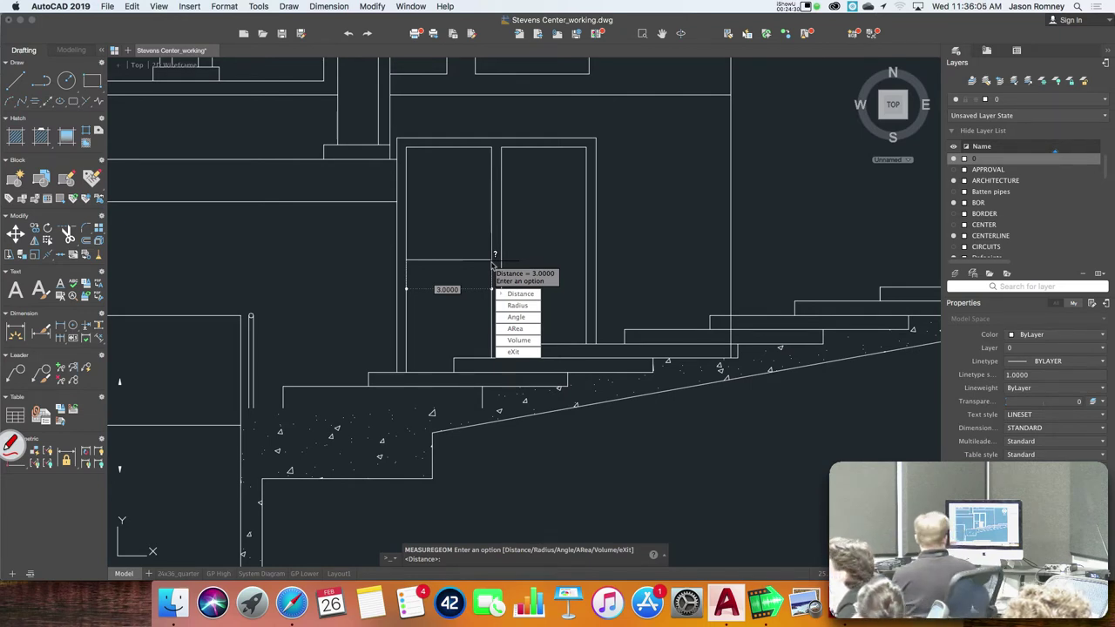
key("Escape")
- Pan and zoom the drawing until the upper Stevens Center ground plan fills the screen
scroll(479, 270, "down", 5)
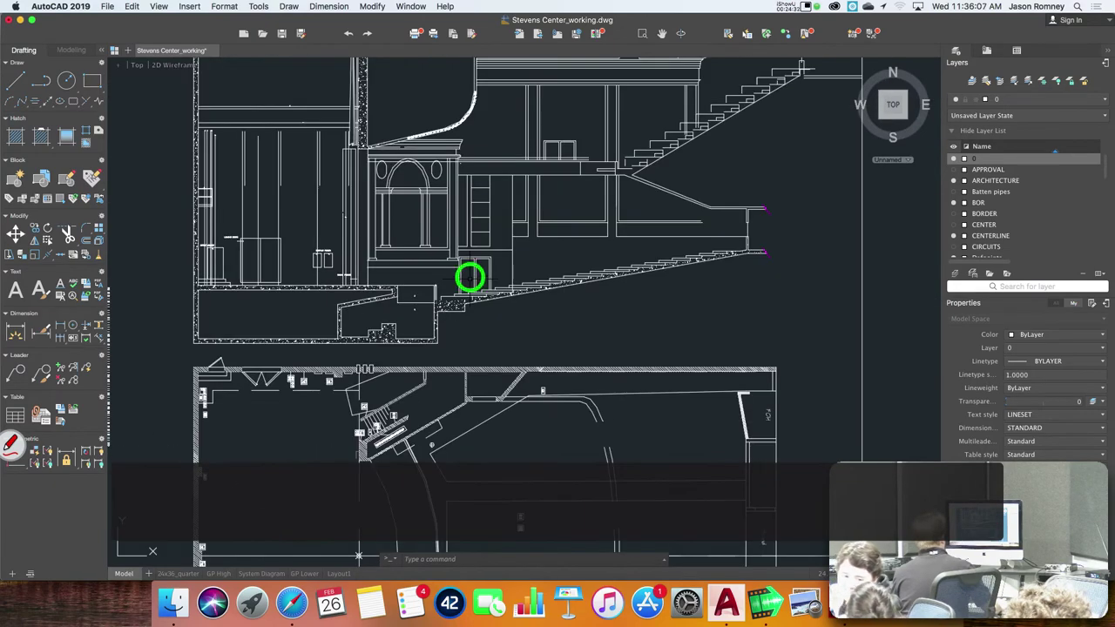
mouse_move(470, 277)
left_mouse_down()
mouse_move(481, 149)
mouse_move(480, 256)
mouse_move(466, 180)
mouse_move(460, 427)
left_mouse_up()
scroll(465, 179, "down", 3)
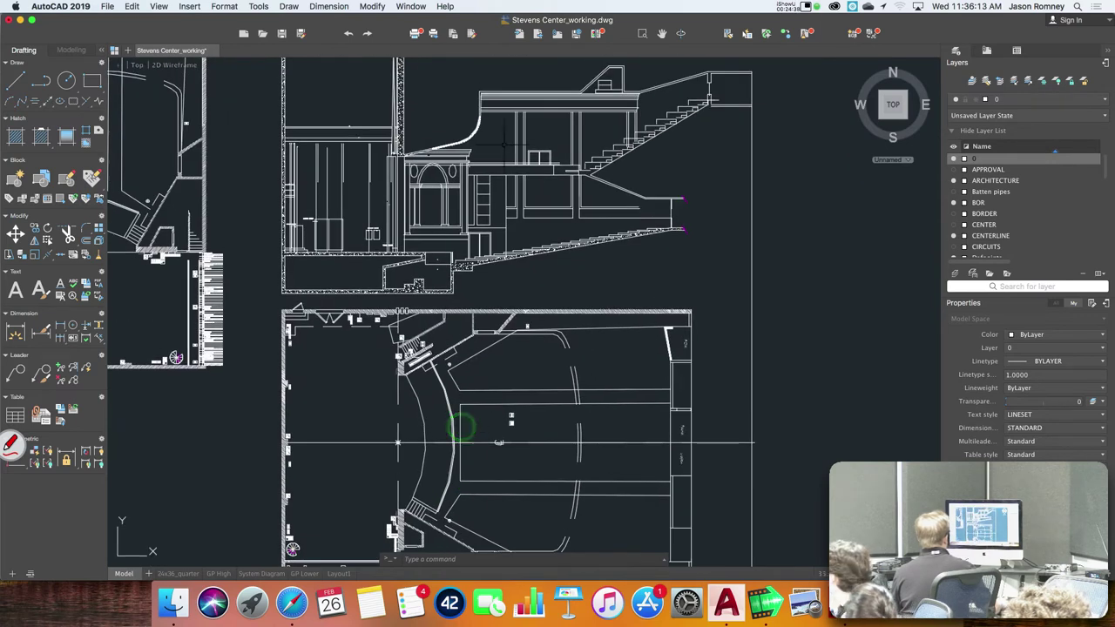
left_click_drag(525, 261, 529, 66)
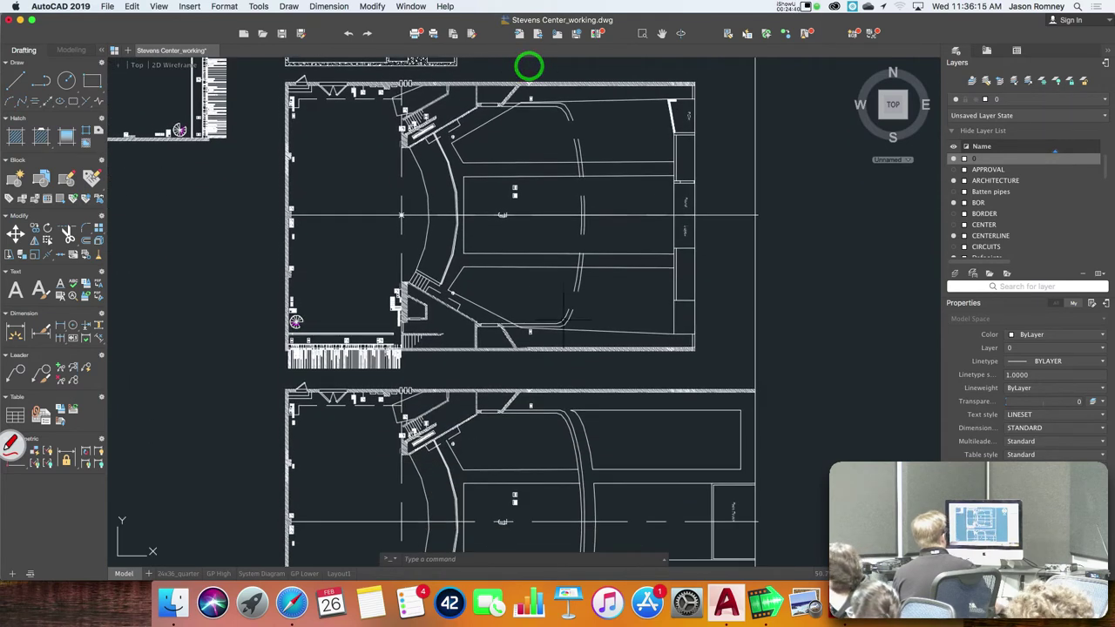
mouse_move(552, 326)
left_mouse_down()
mouse_move(553, 281)
mouse_move(523, 335)
left_mouse_up()
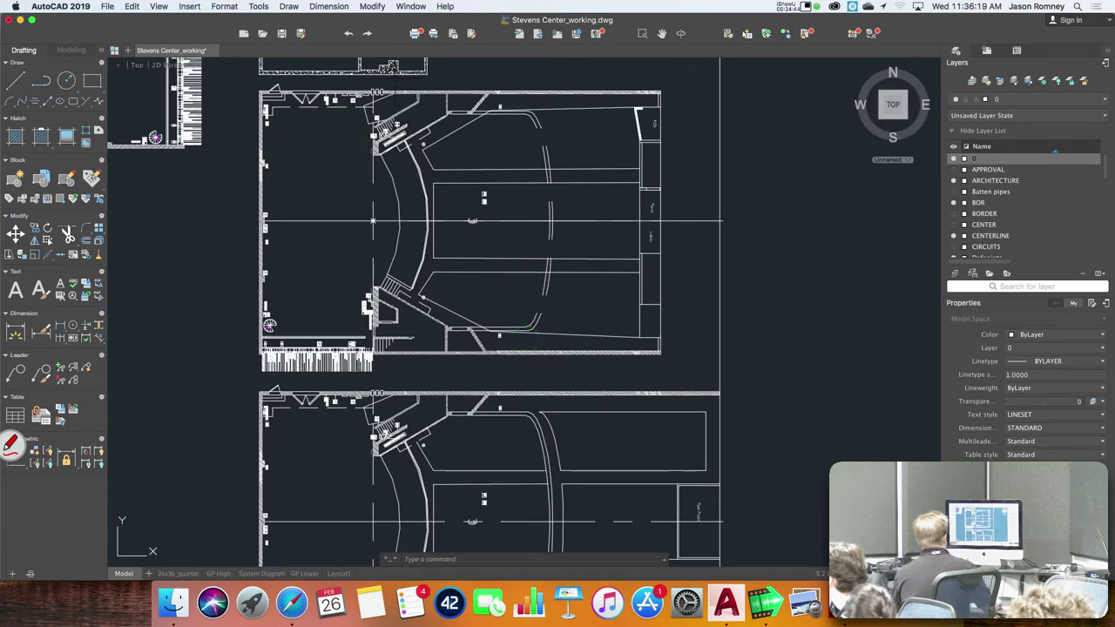
left_click_drag(474, 279, 491, 49)
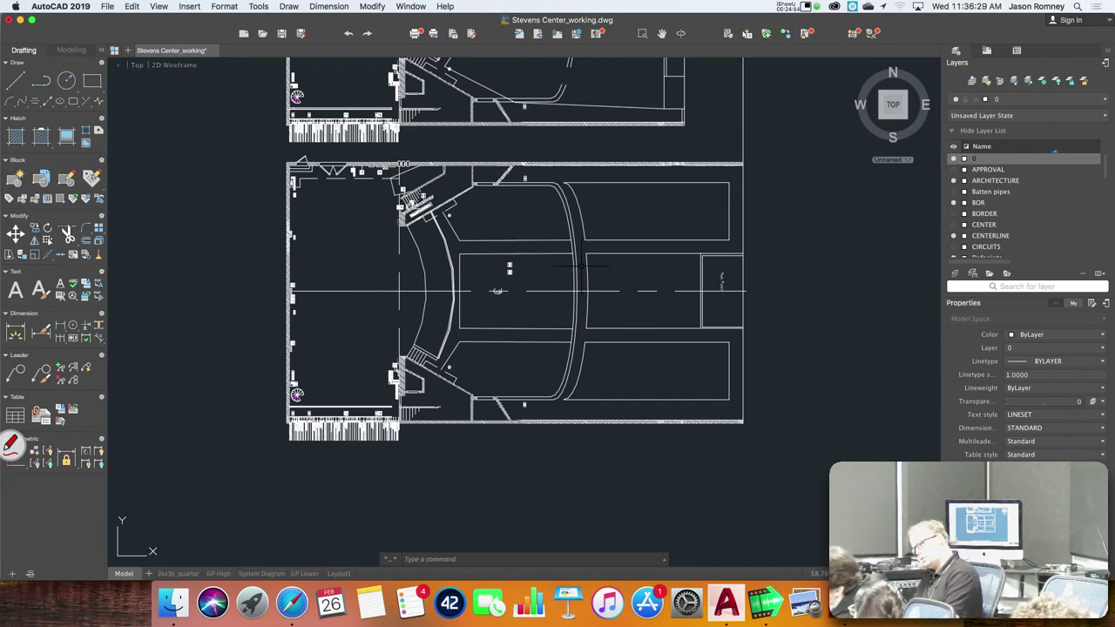
left_click_drag(562, 277, 549, 435)
left_click_drag(532, 148, 530, 260)
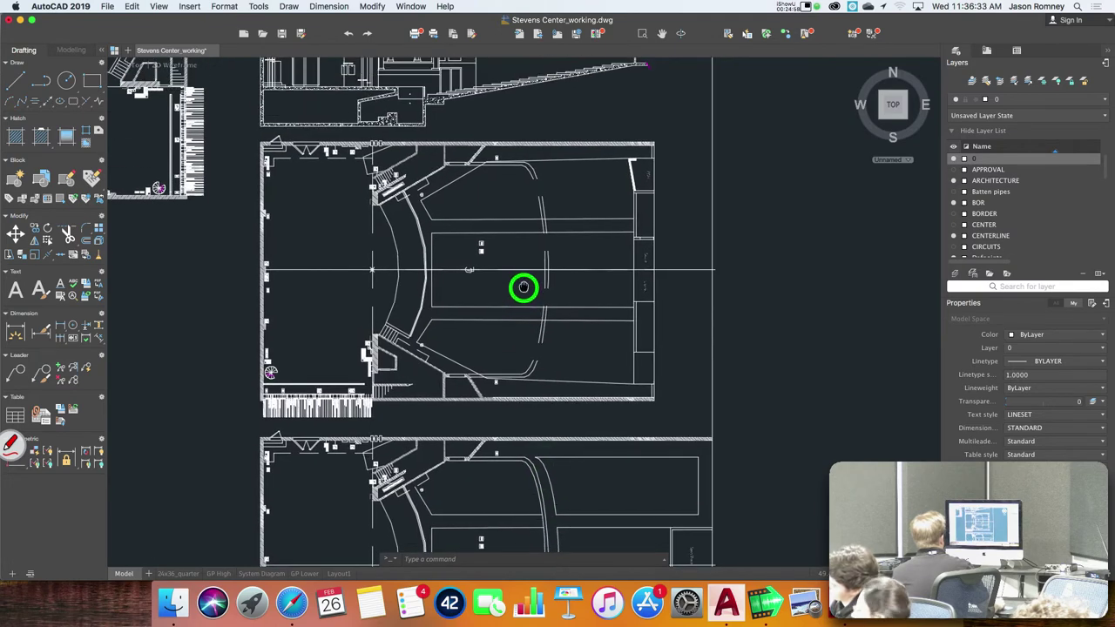
key("super+Tab")
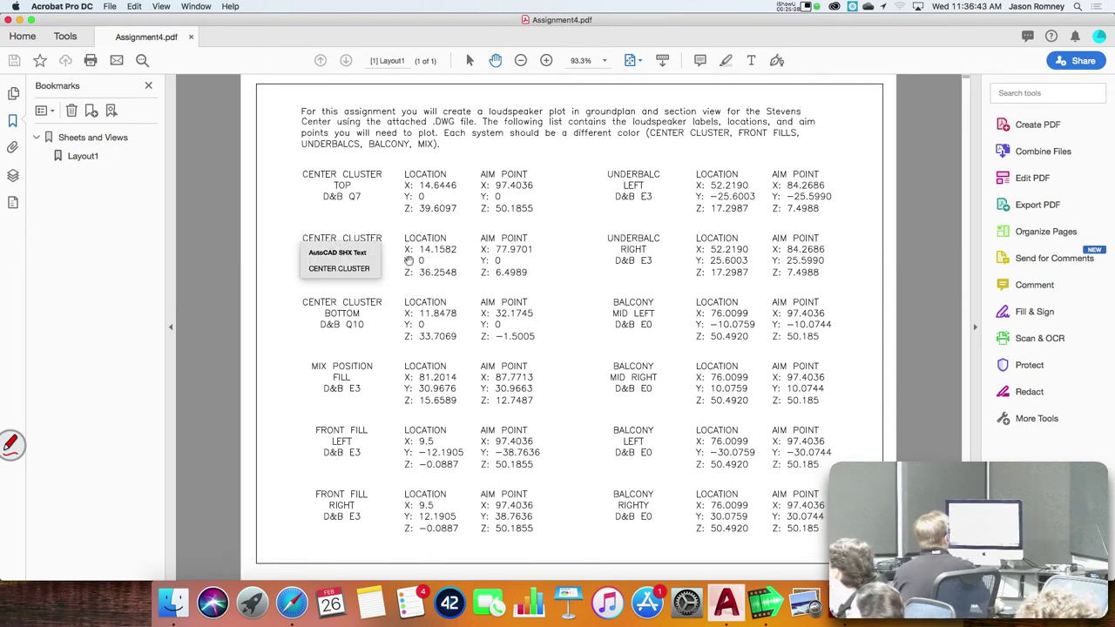
- Look up the BALCONY LEFT loudspeaker coordinates (X 76.0099, Y −30.0759, Z 50.4920) in Assignment4.pdf
left_click(655, 519)
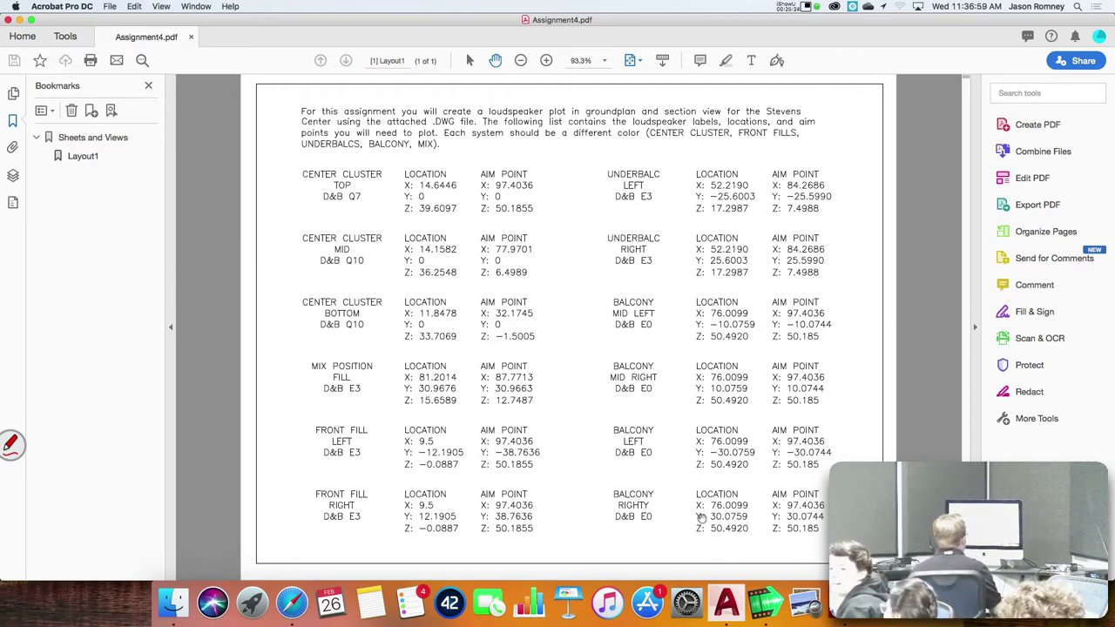
mouse_move(723, 517)
left_mouse_down()
mouse_move(729, 530)
mouse_move(706, 501)
mouse_move(674, 540)
left_mouse_up()
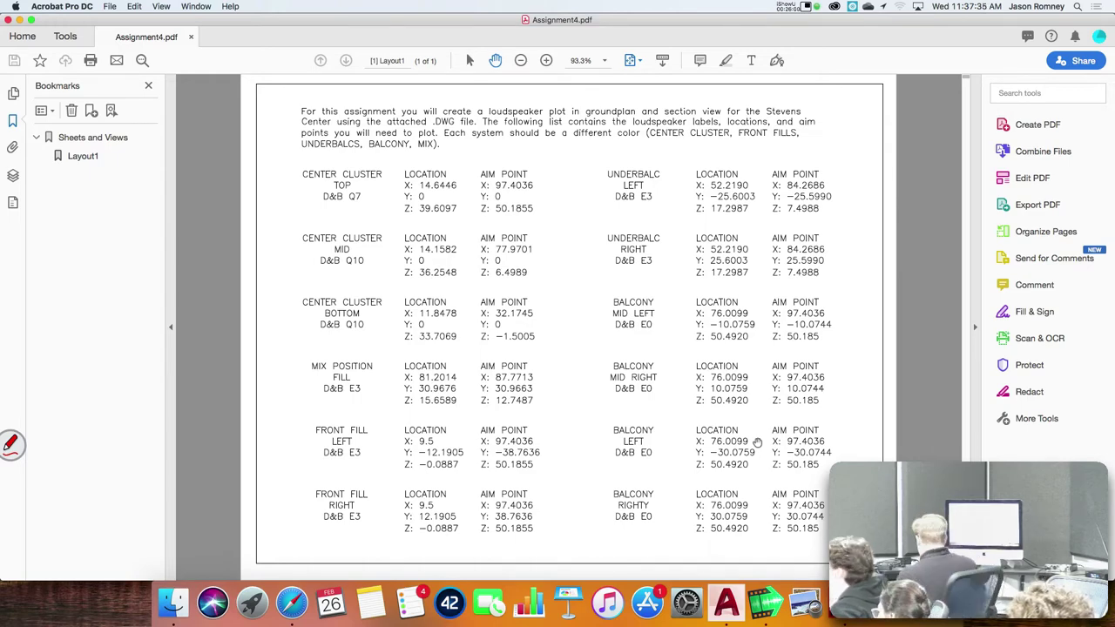
key("super+Tab")
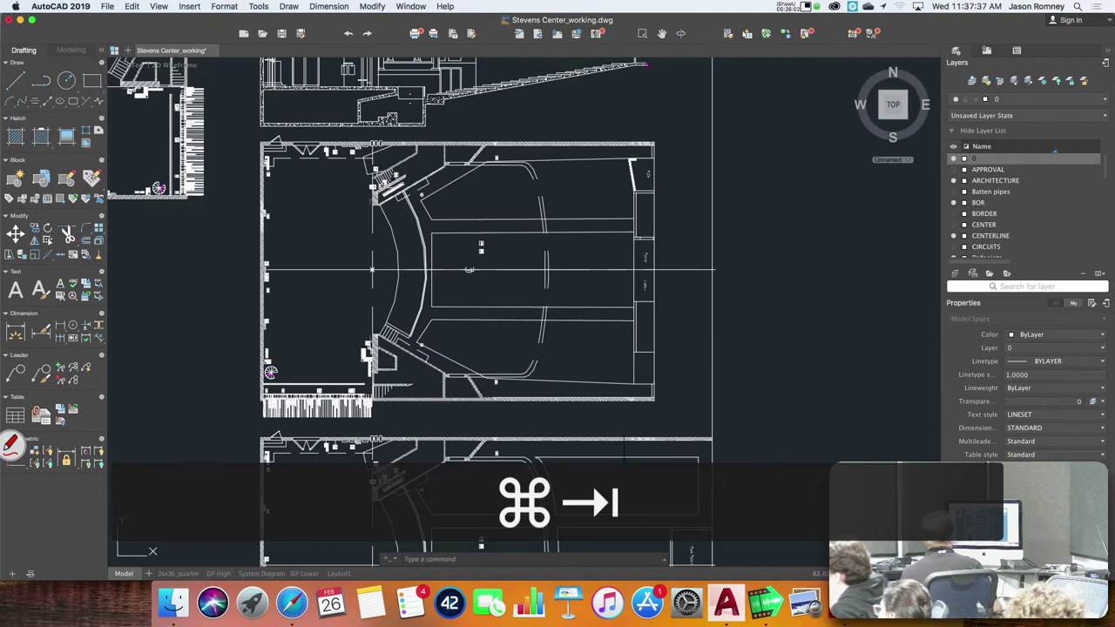
- Define a new UCS with its origin on the stage centerline and X along the centerline
left_click_drag(633, 415, 663, 247)
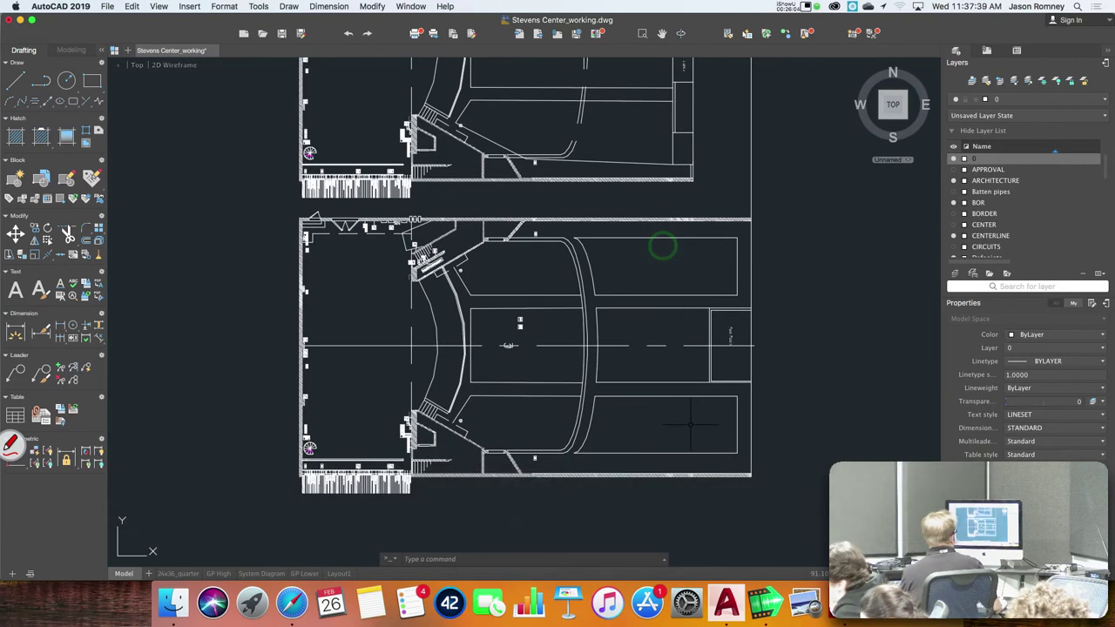
scroll(411, 349, "up", 5)
scroll(410, 347, "up", 1)
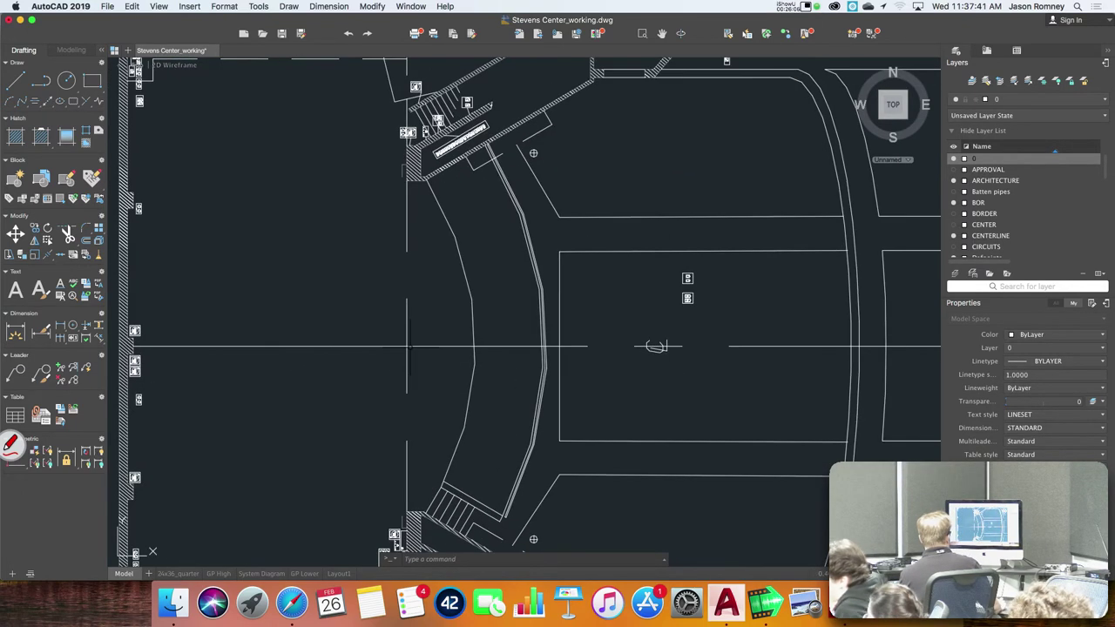
type("ucs")
key("Return")
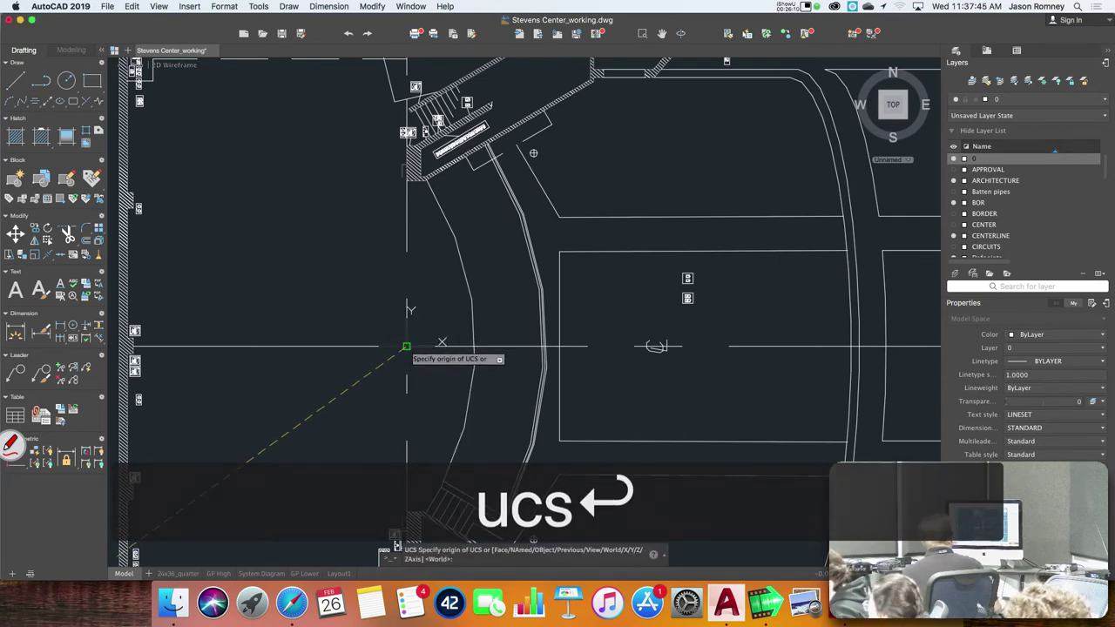
left_click(408, 347)
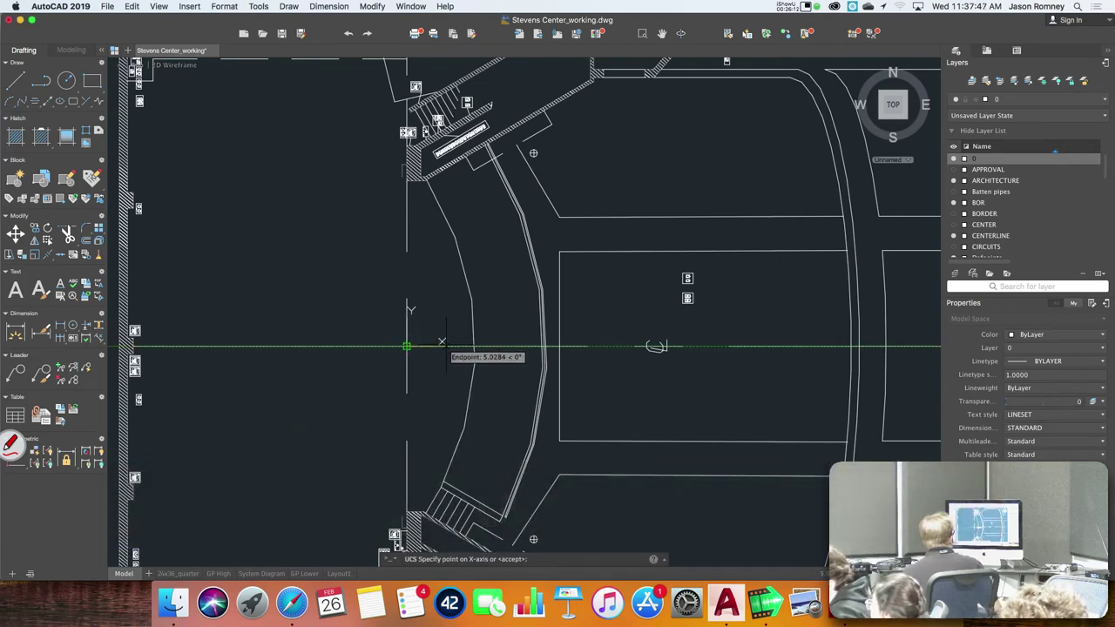
left_click(453, 347)
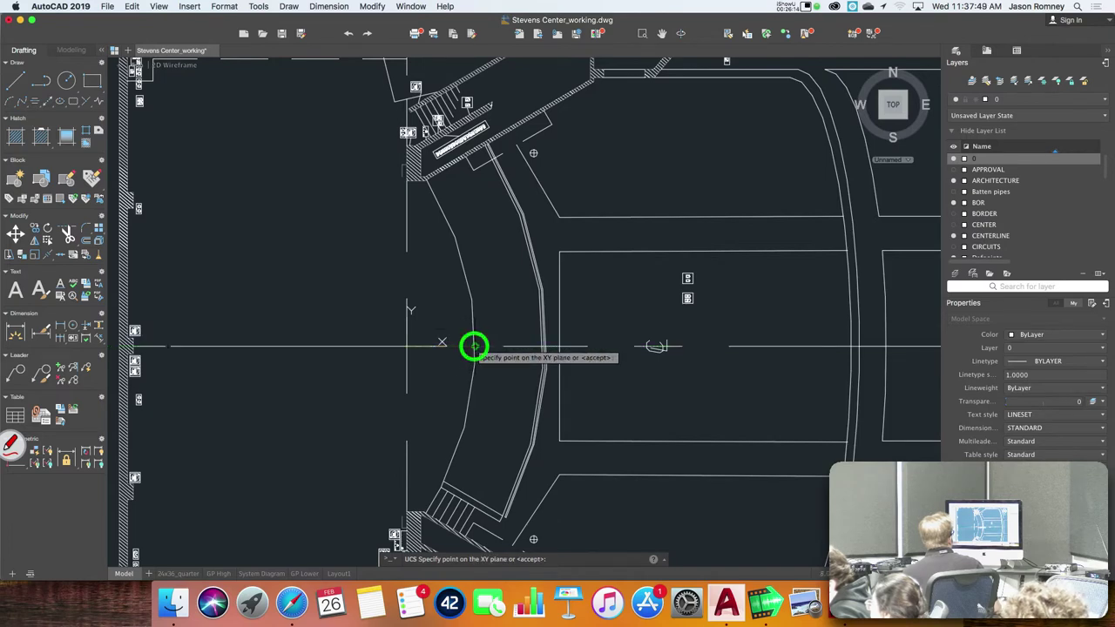
key("Return")
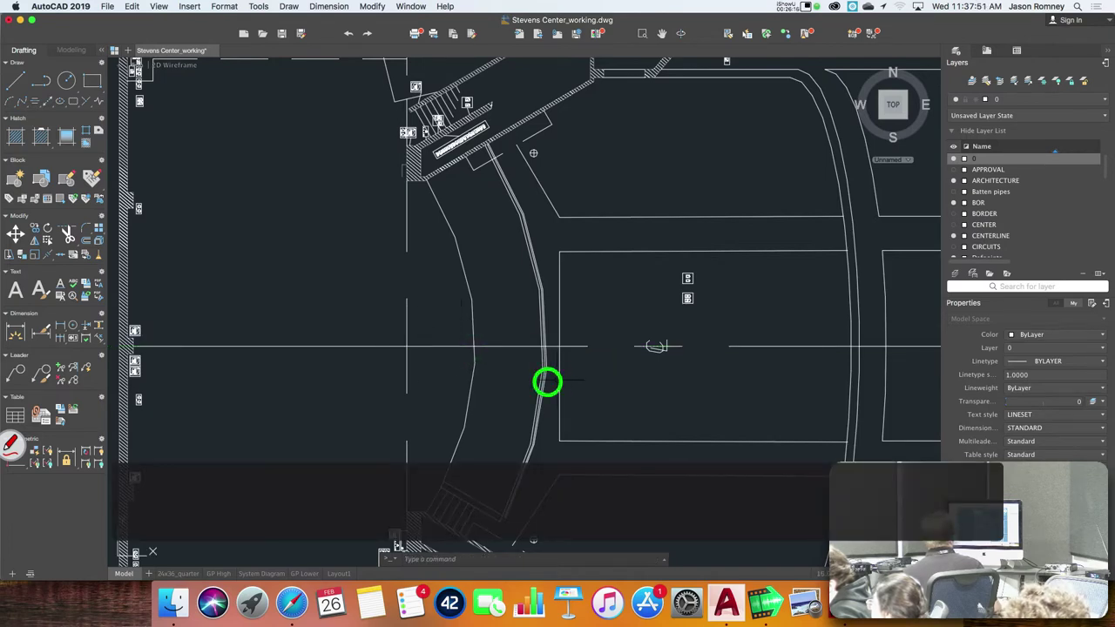
- Narrow the AutoCAD window so the Acrobat window shows behind it on the right
left_click_drag(547, 380, 358, 373)
scroll(358, 373, "down", 2)
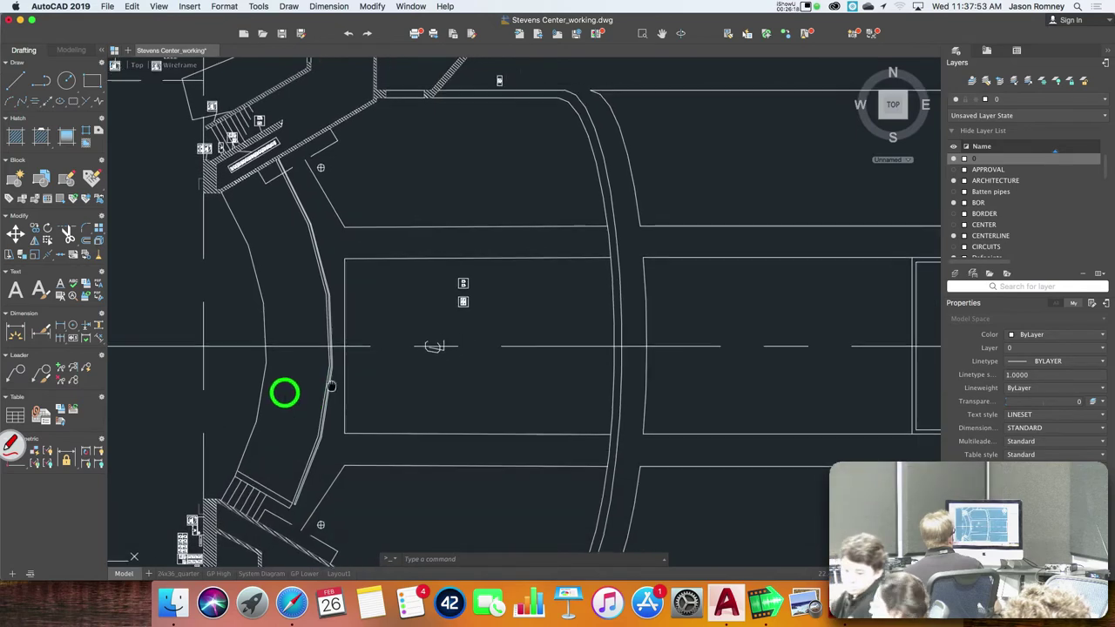
left_click_drag(450, 393, 374, 406)
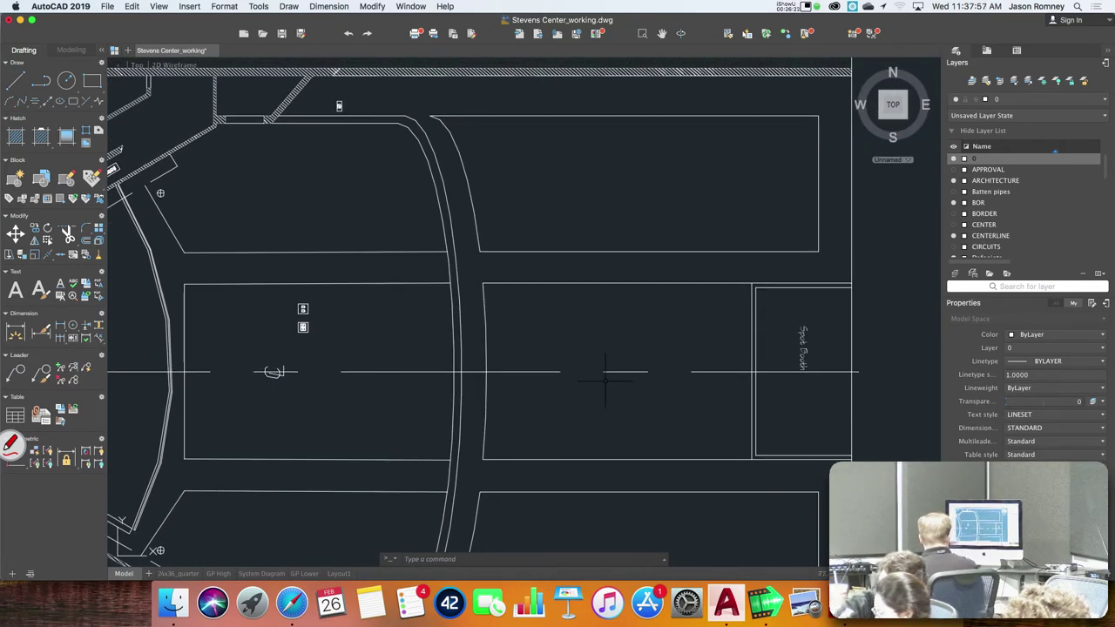
left_click_drag(1112, 543, 938, 541)
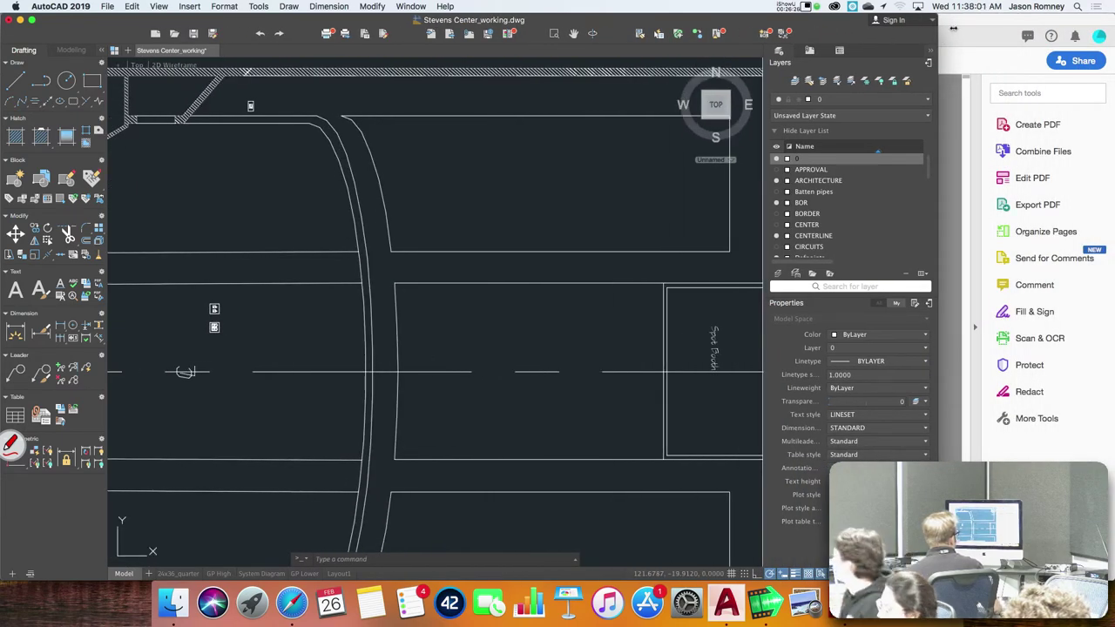
- Resize and move the Assignment4.pdf window to sit beside the drawing
left_click(954, 28)
double_click(601, 30)
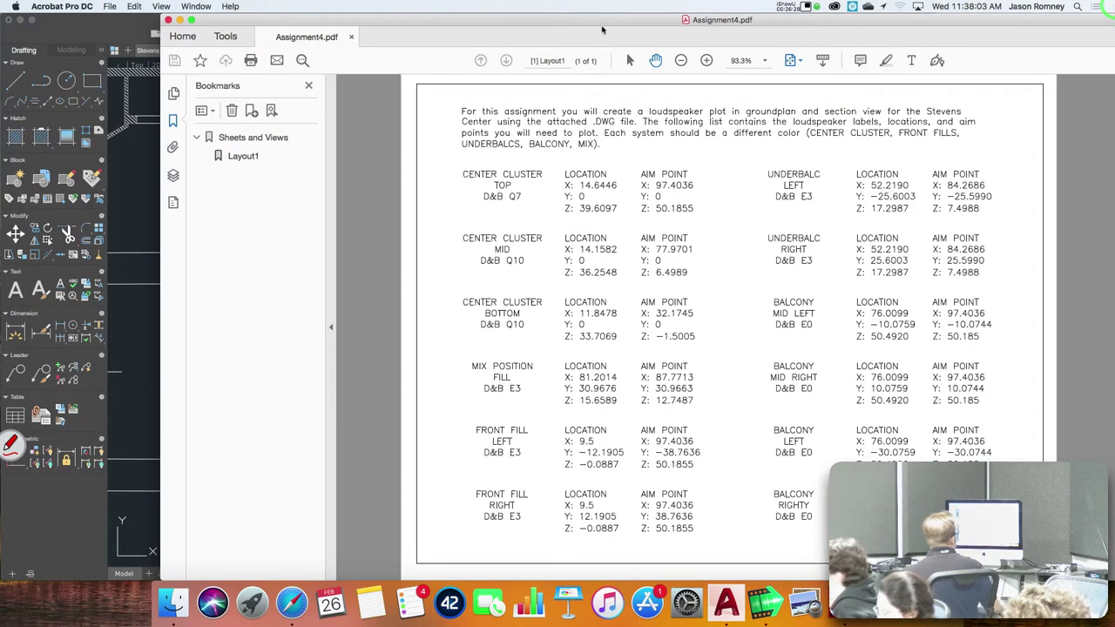
left_click_drag(601, 29, 769, 20)
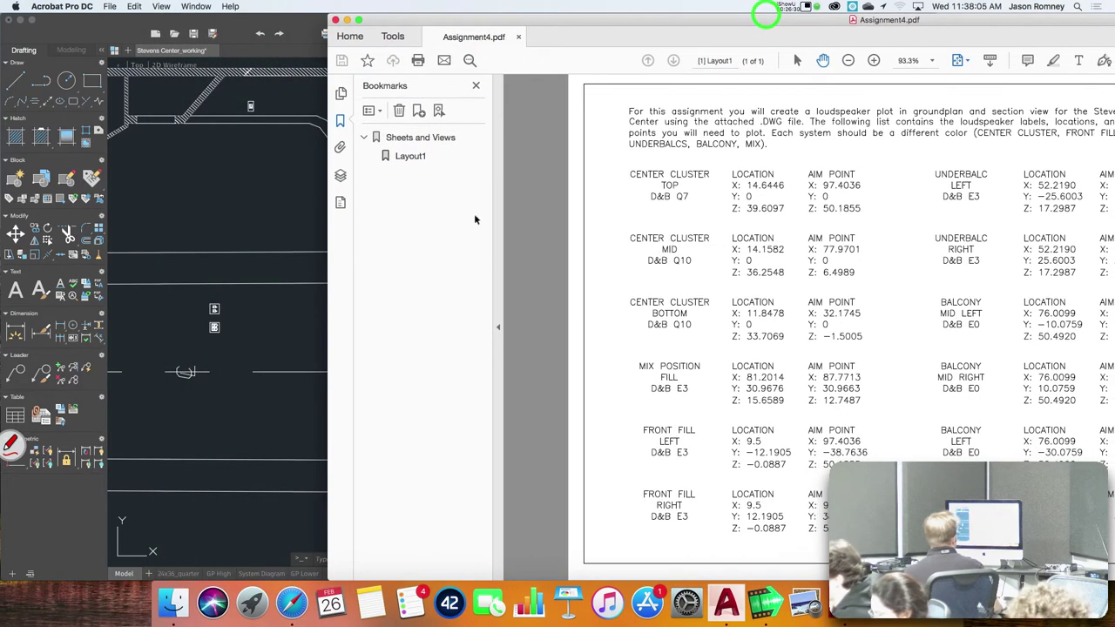
left_click(299, 296)
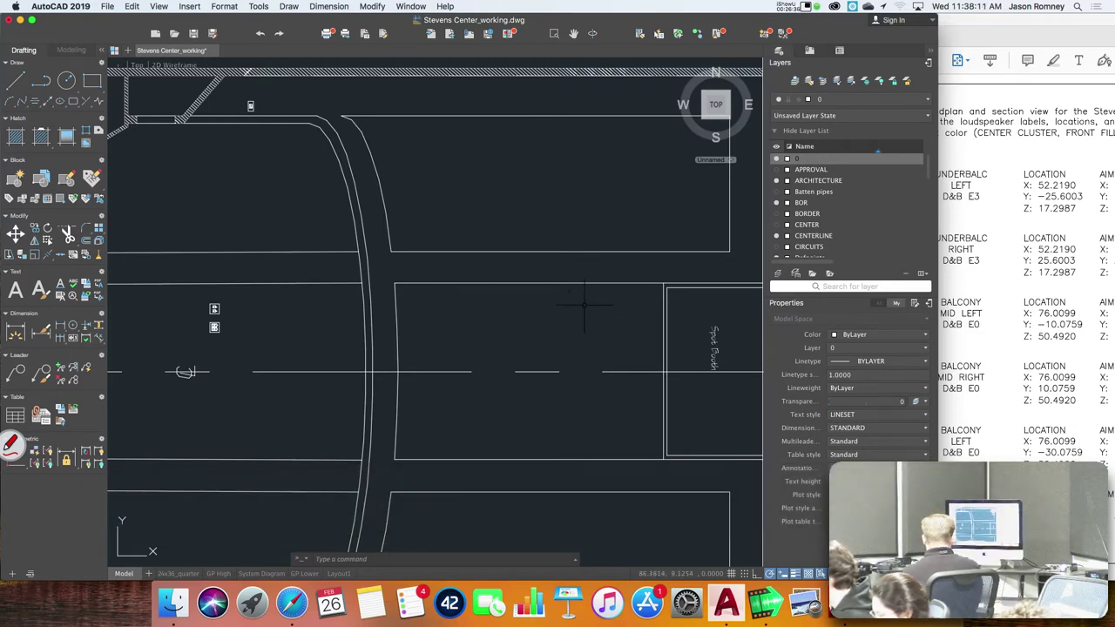
- Place a point at 76.0099,30.0759 and zoom around to inspect it
type("point")
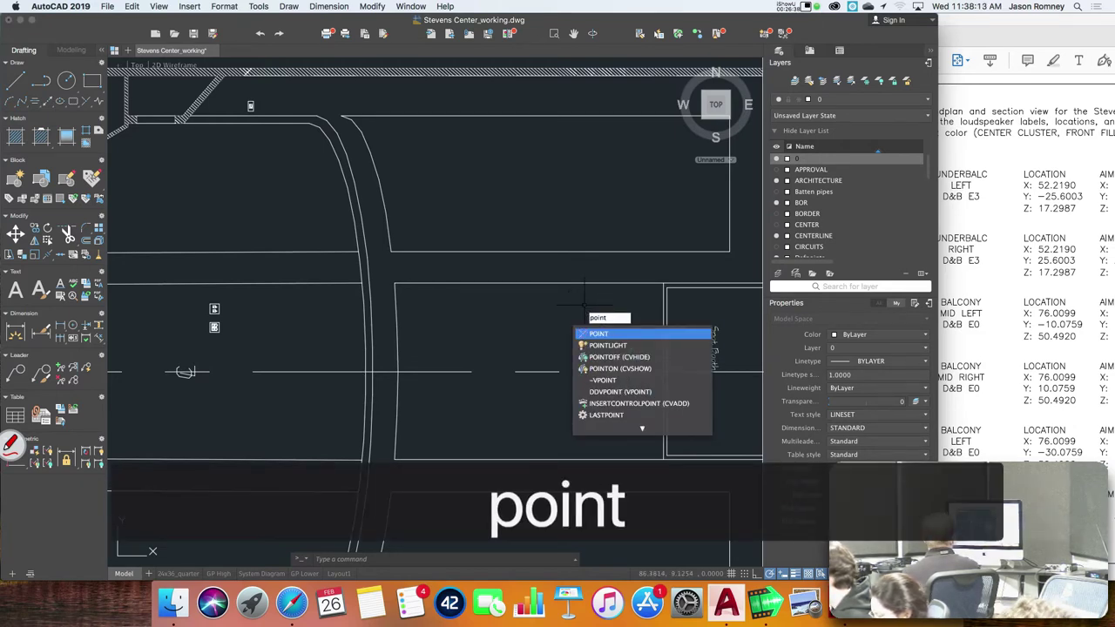
key("Return")
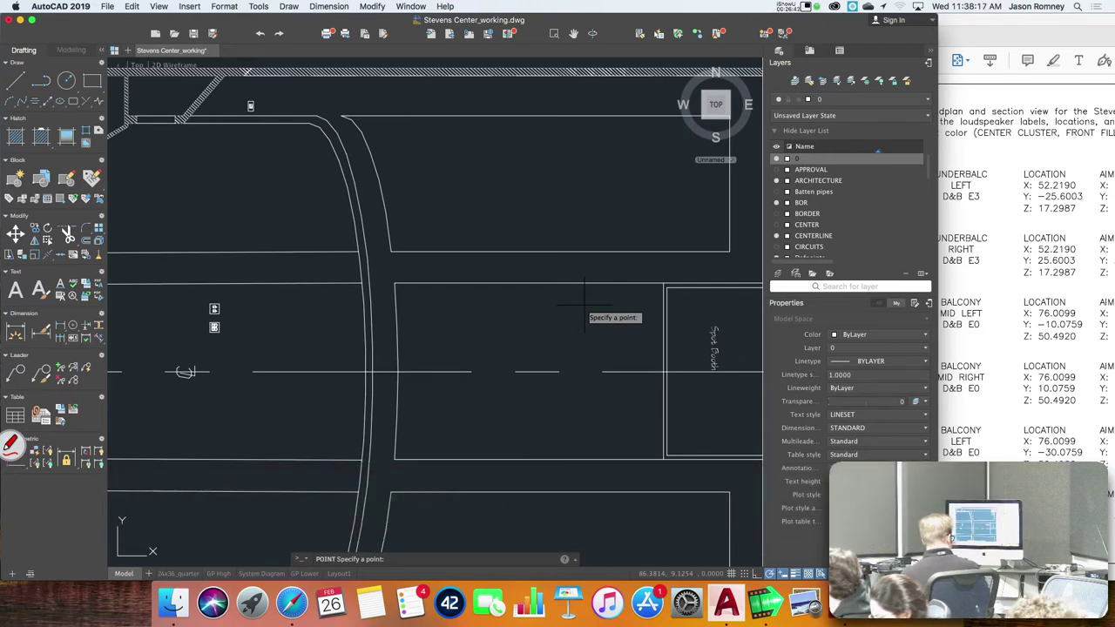
type("76")
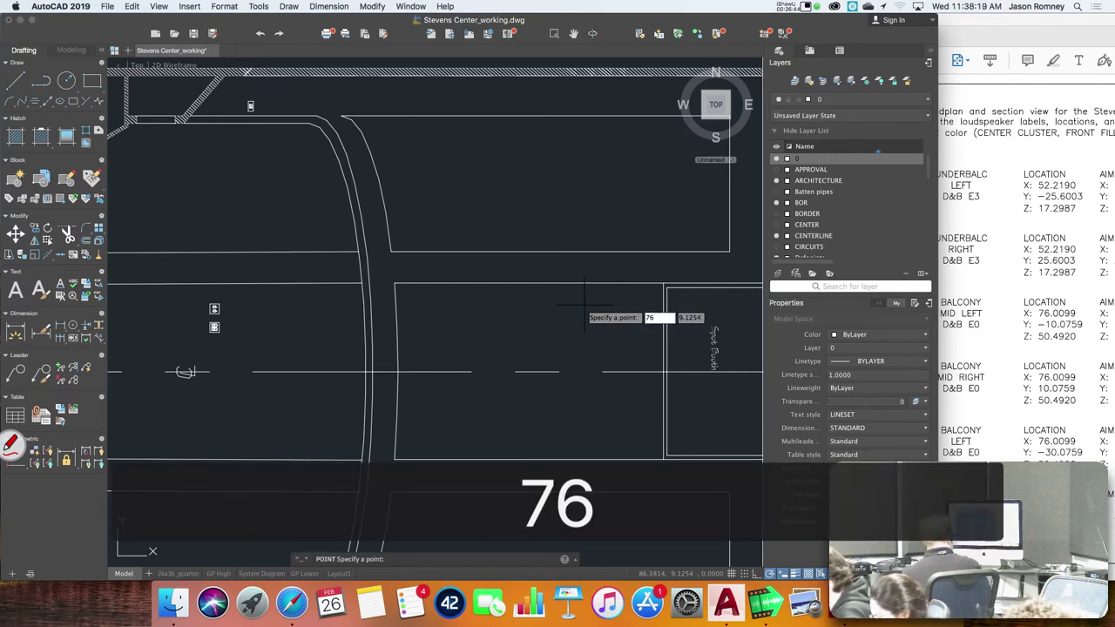
type(".0099")
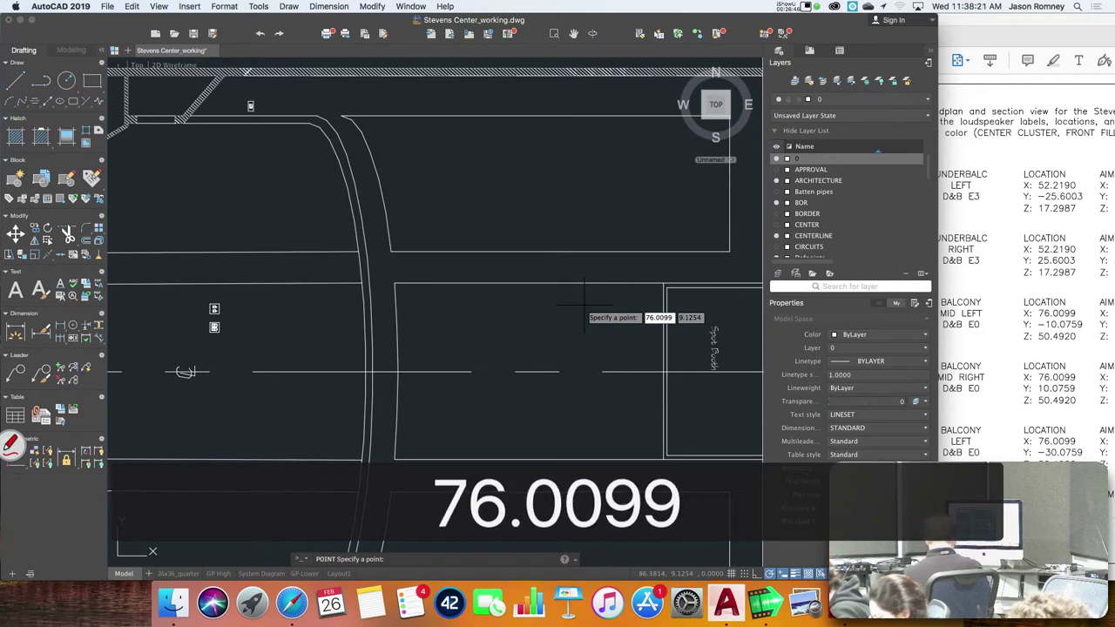
type(",")
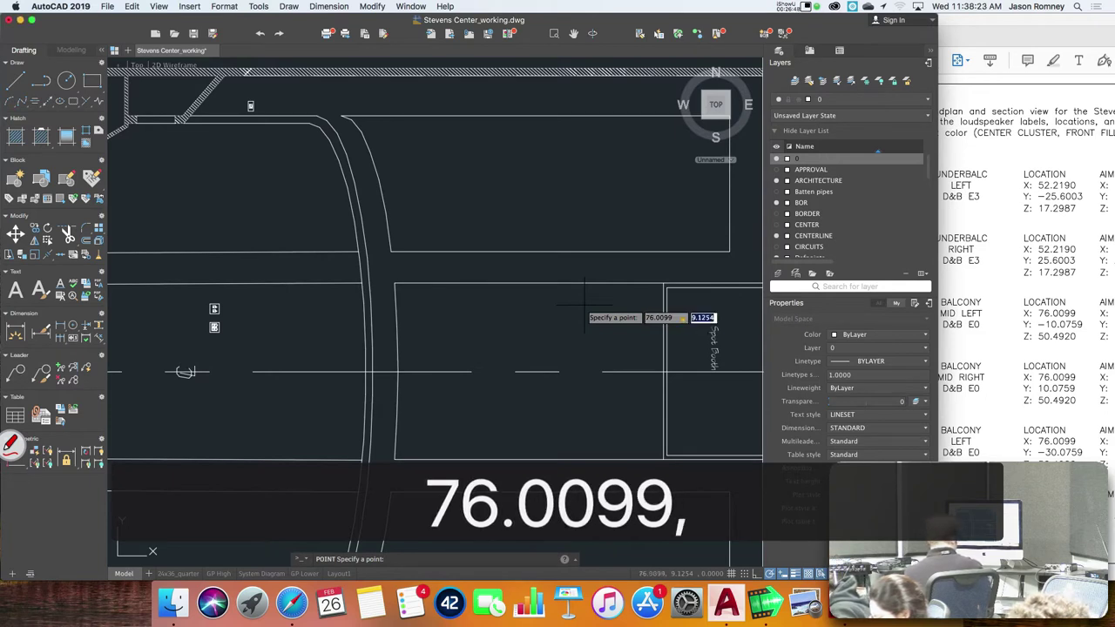
type("30.")
type("0")
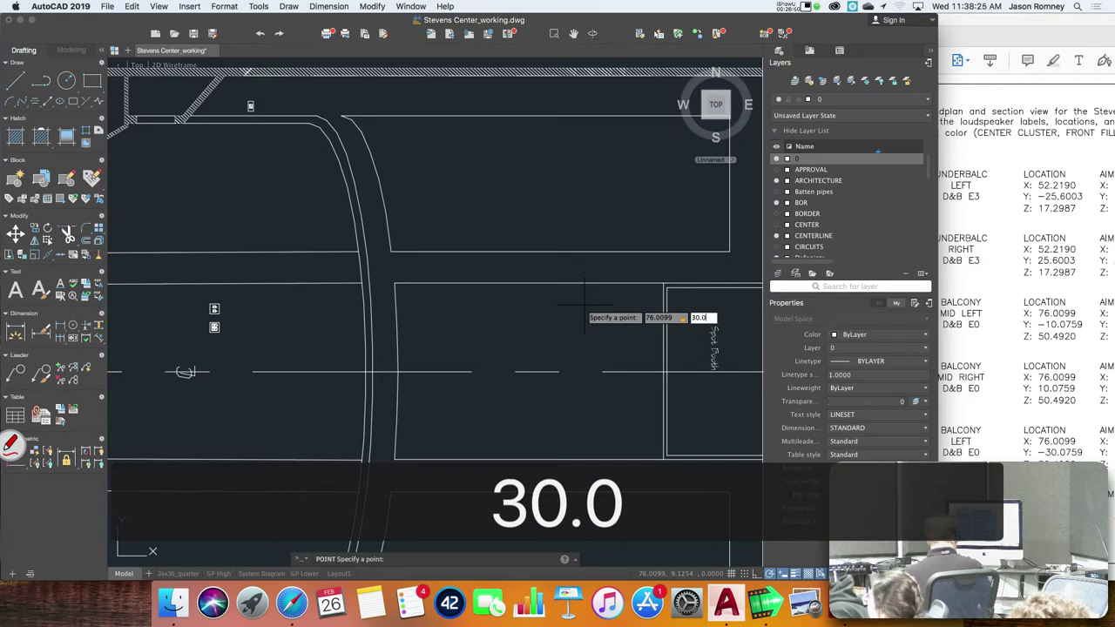
type("759")
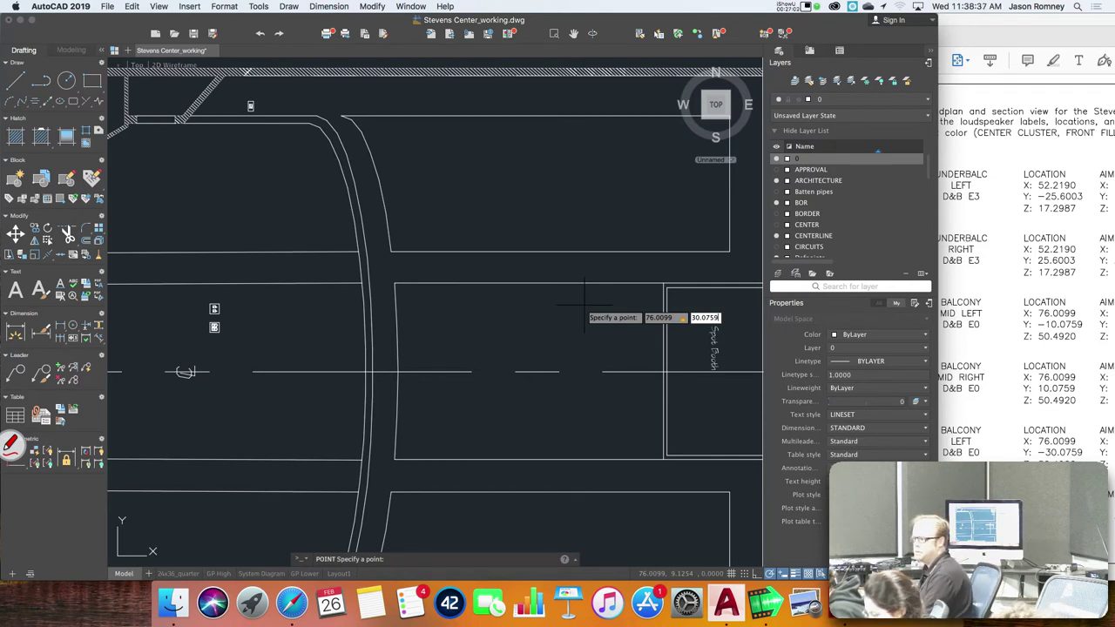
key("Return")
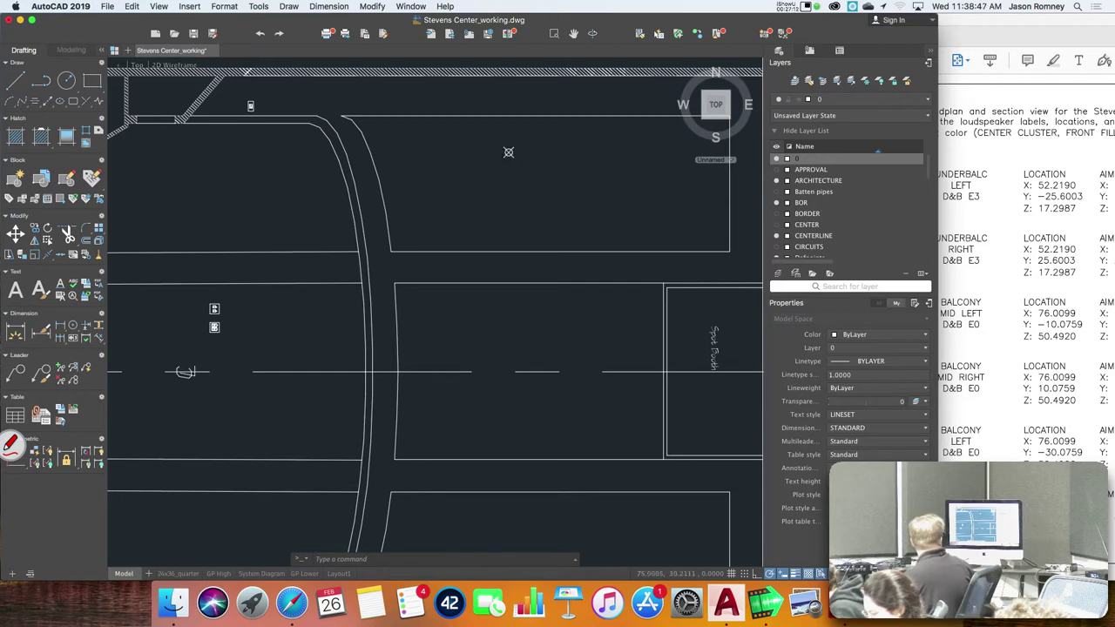
scroll(522, 153, "up", 8)
scroll(540, 154, "down", 5)
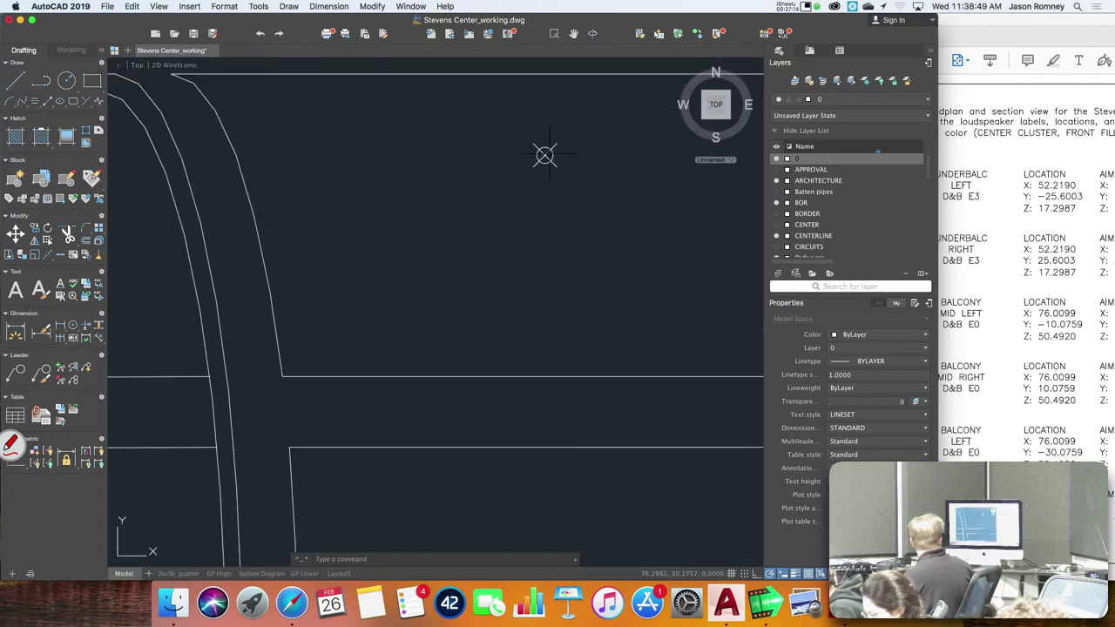
left_click_drag(540, 154, 451, 249)
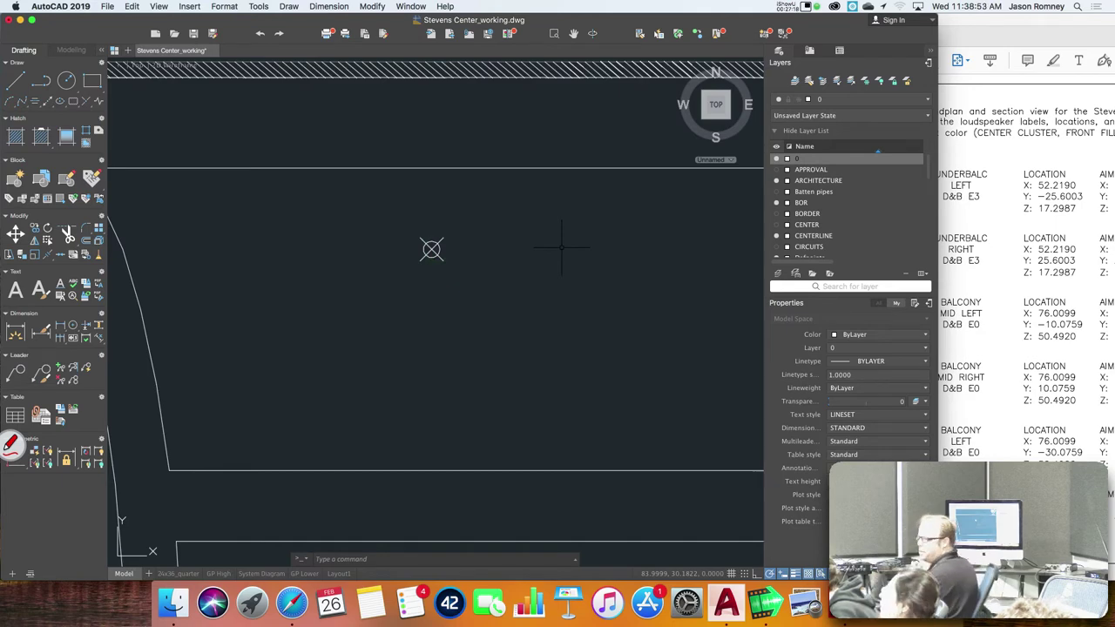
scroll(562, 247, "down", 4)
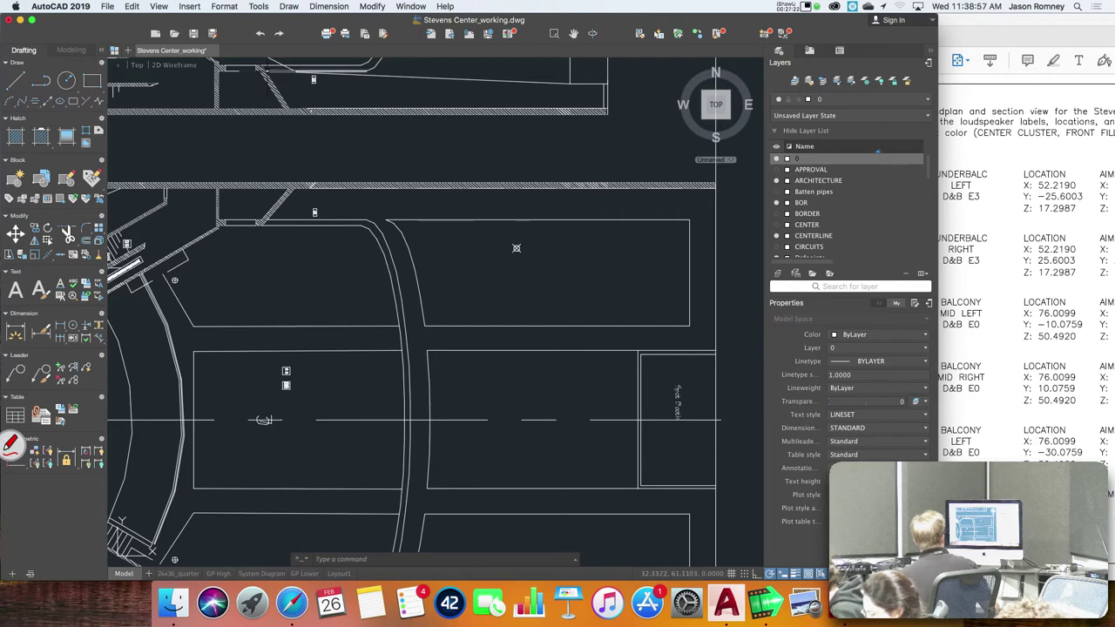
- Set the point style to circle-X with an absolute size of 5 units
left_click(224, 6)
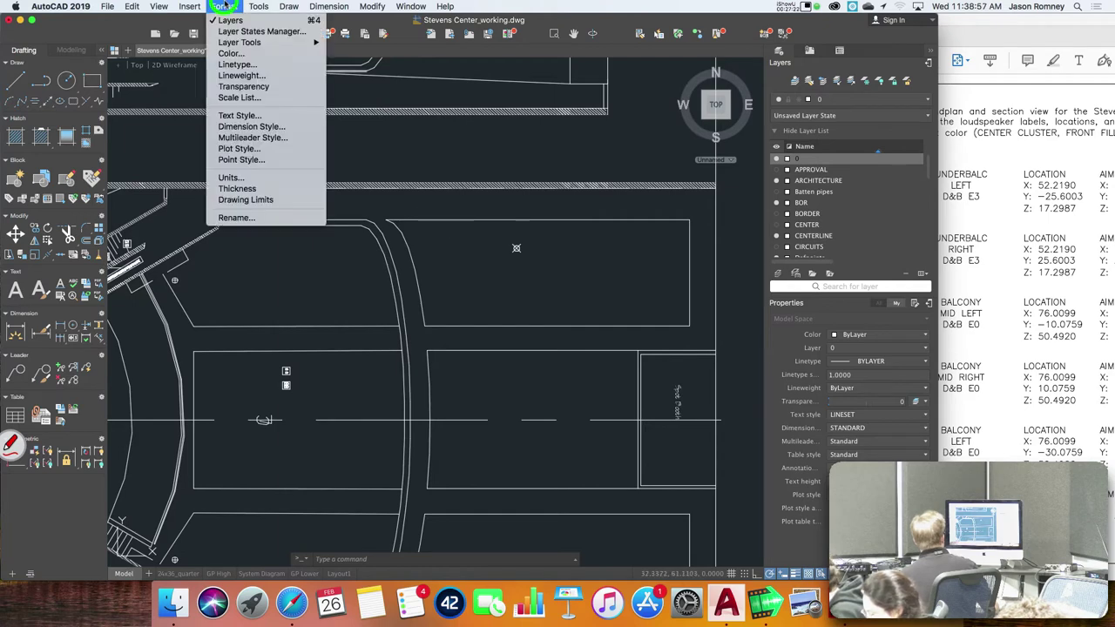
left_click(283, 161)
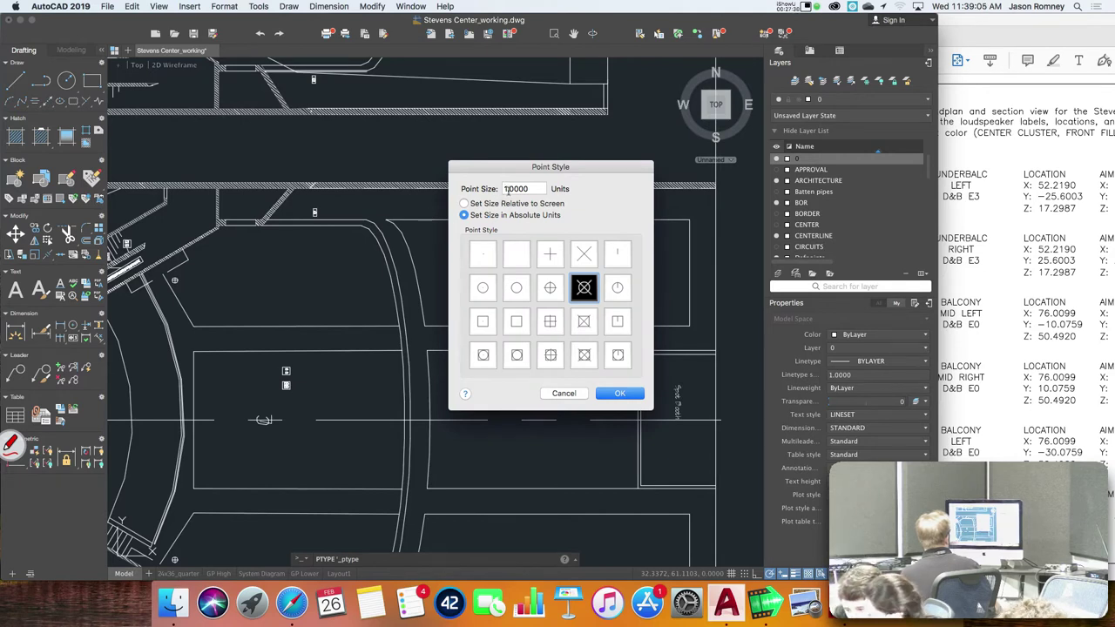
left_click(492, 188)
type("5")
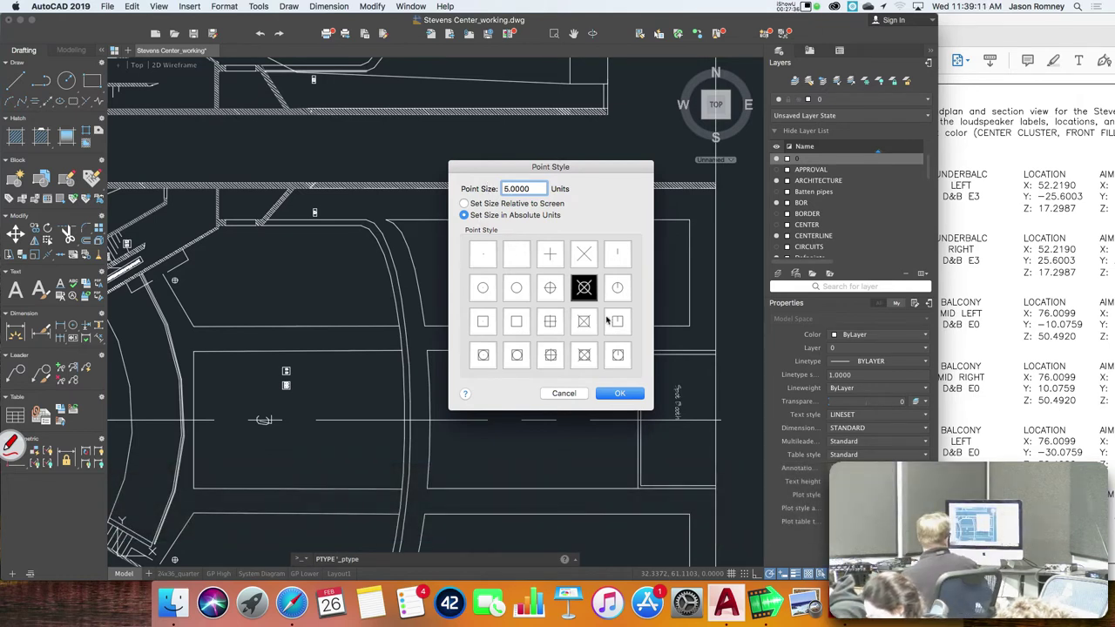
left_click(619, 393)
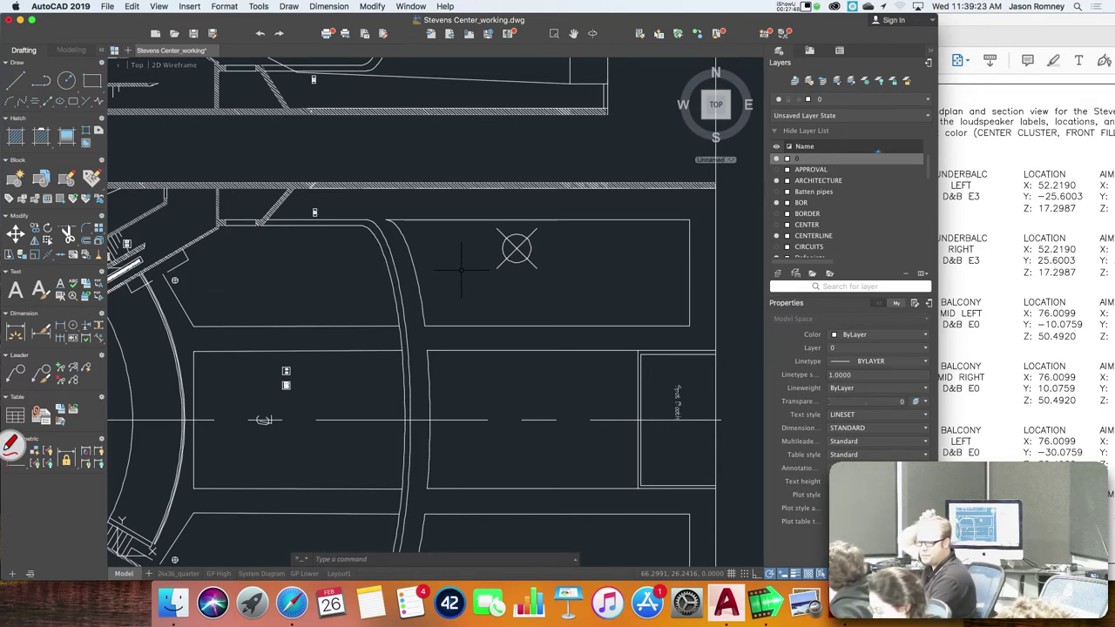
- Reopen the Point Style settings to verify them and close without changes
left_click(224, 6)
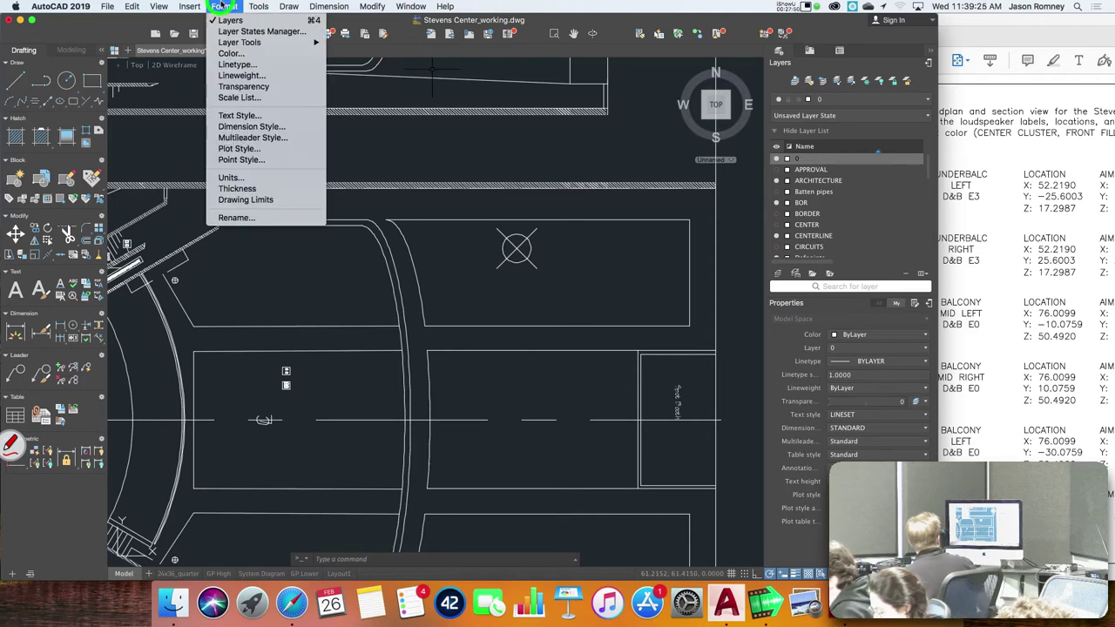
left_click(288, 160)
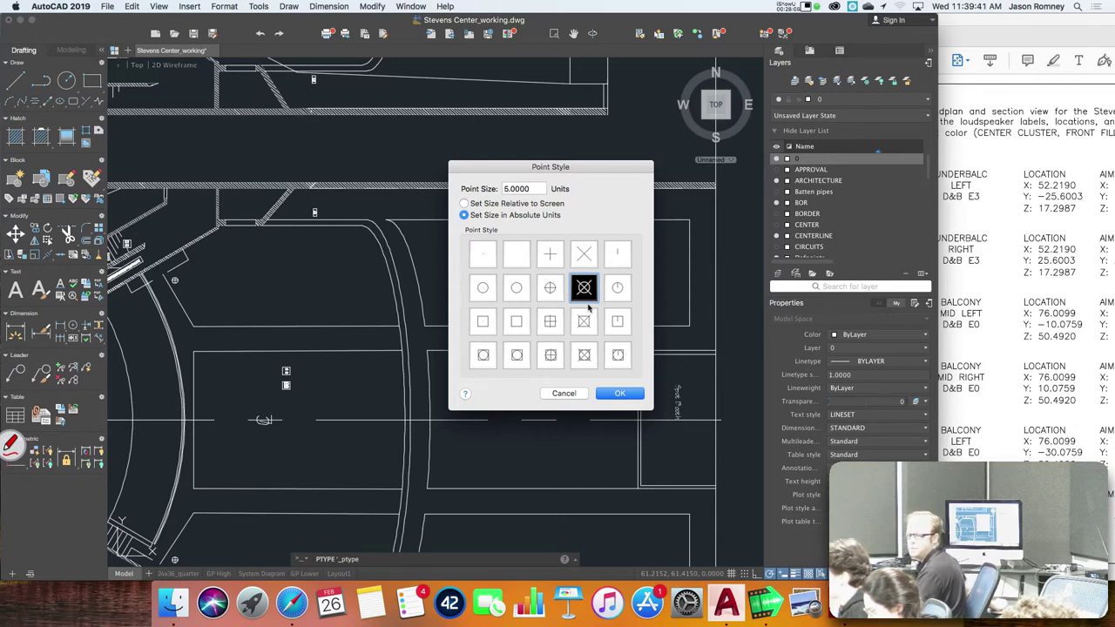
left_click(555, 391)
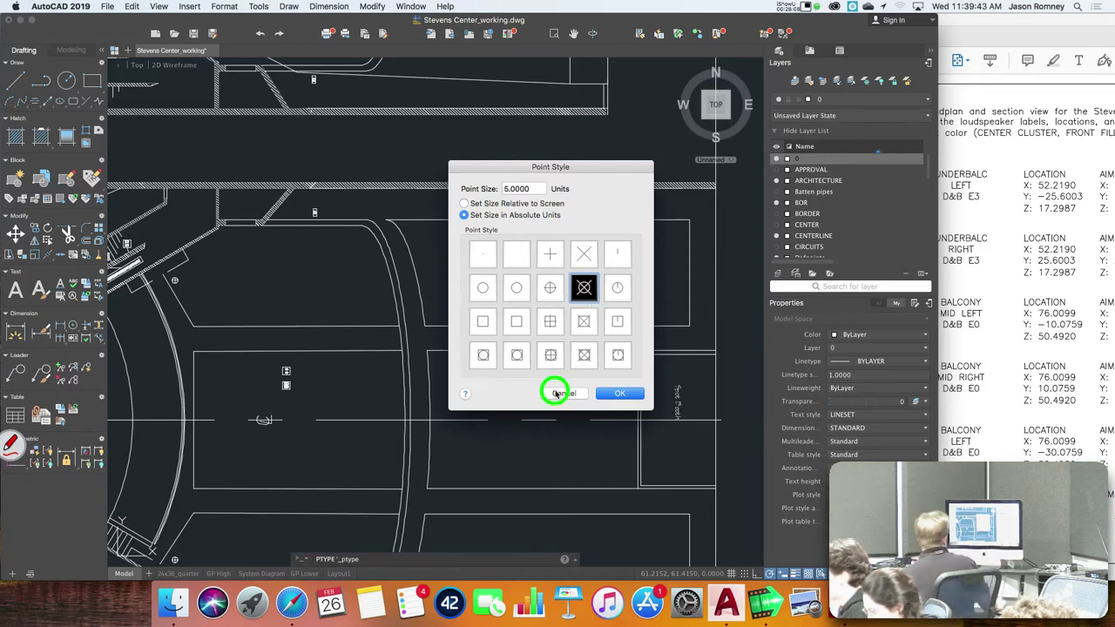
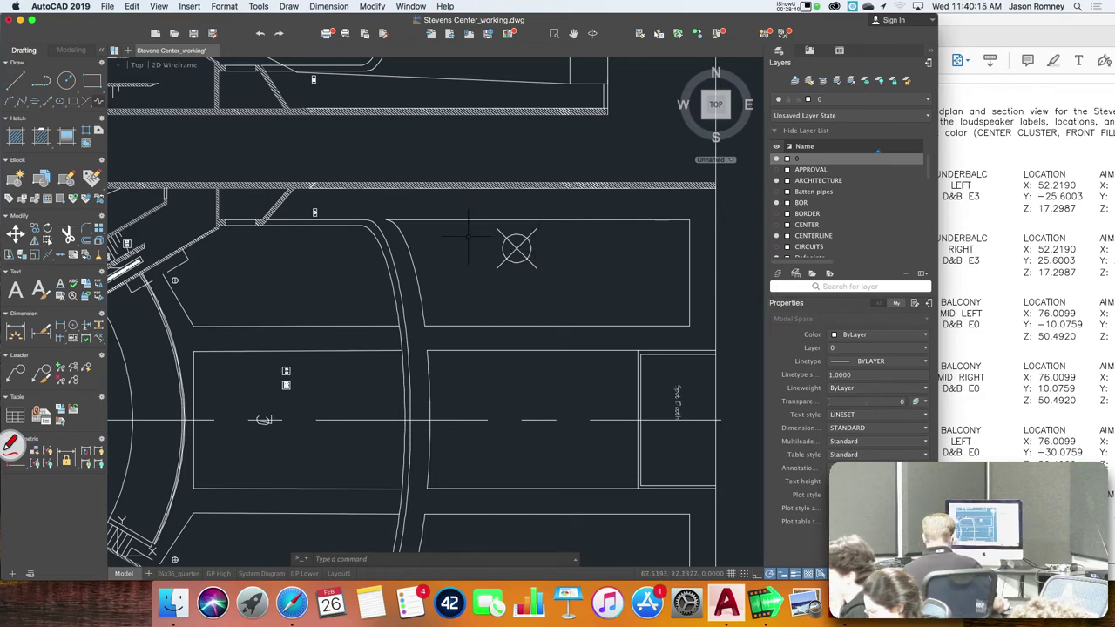
- Draw a small square rectangle just right of the speaker symbol
left_click(91, 80)
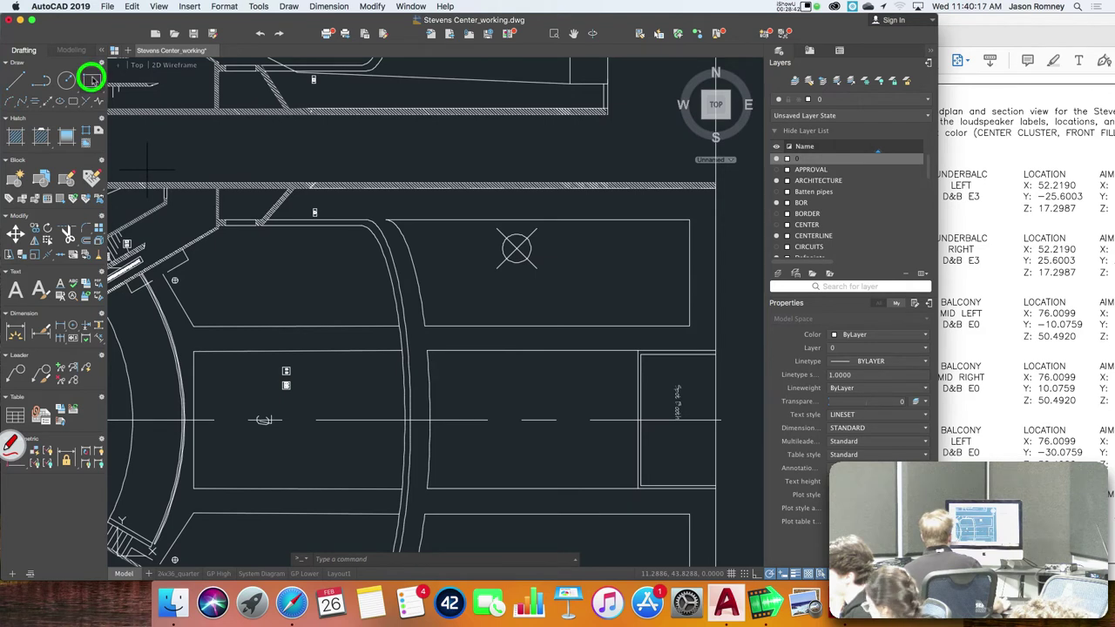
left_click(580, 247)
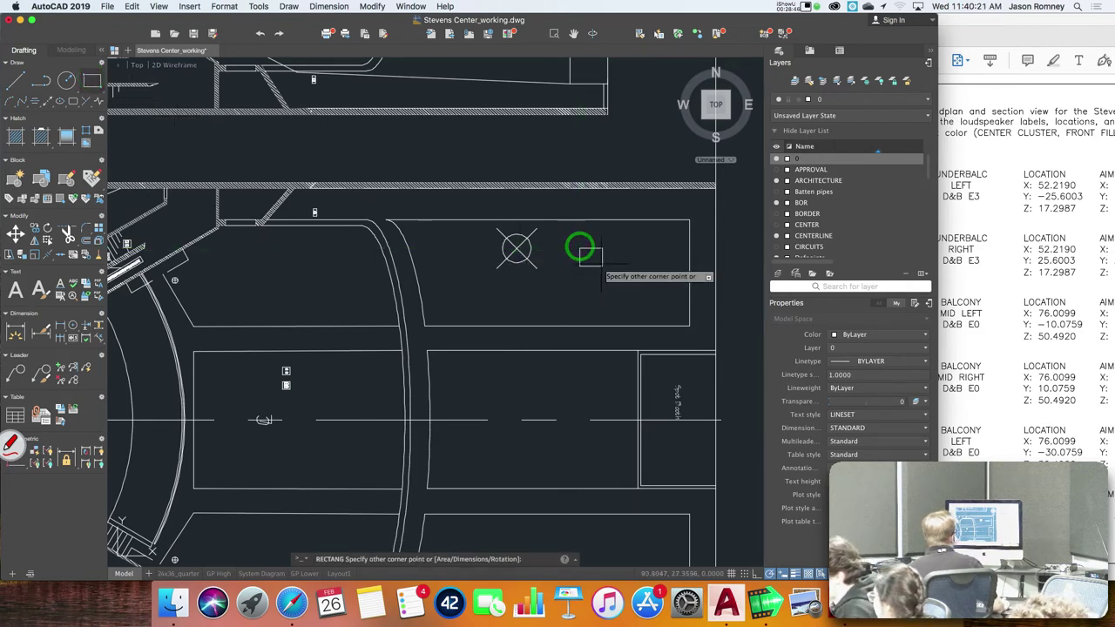
scroll(584, 255, "up", 1)
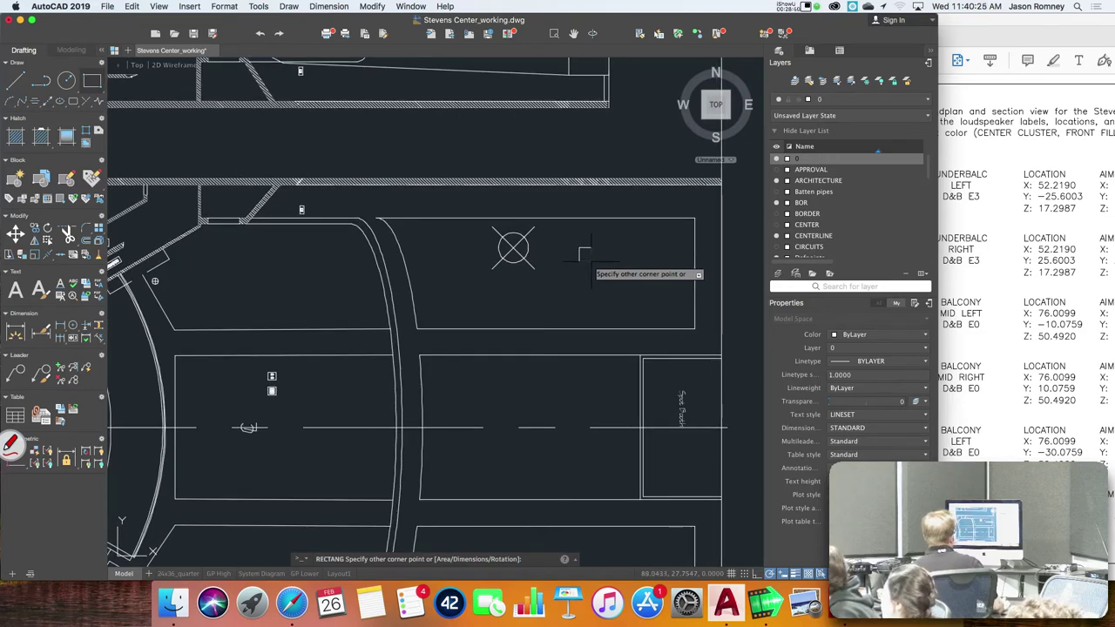
left_click(591, 261)
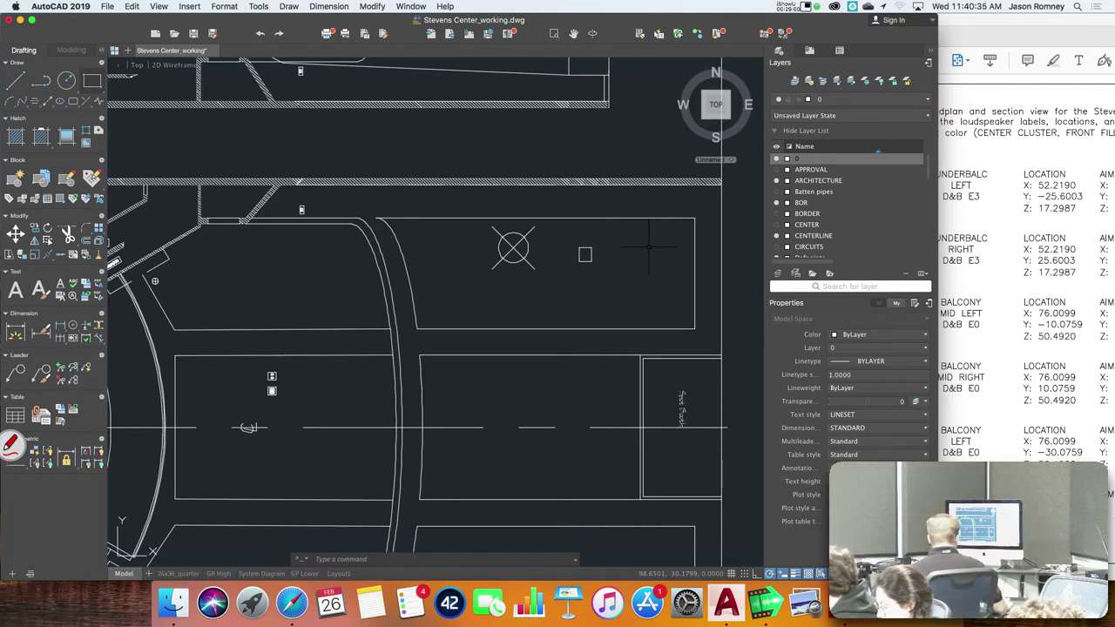
- Move the square by its midpoint onto the speaker's node, then select the old point symbol
type("m")
key("Return")
left_click(562, 239)
left_click(607, 279)
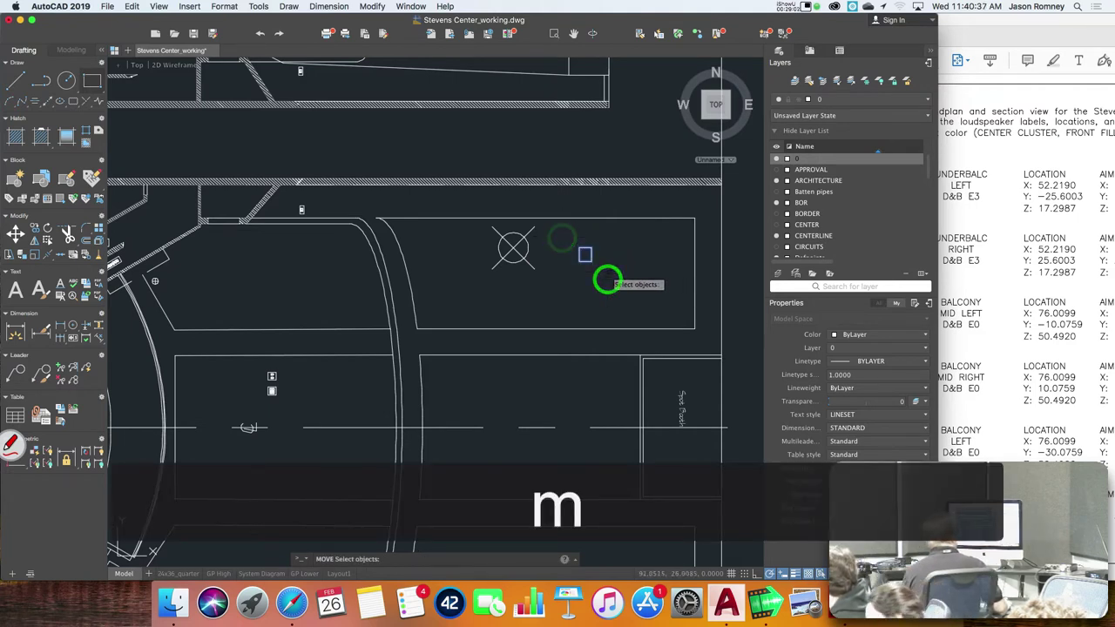
key("Return")
scroll(588, 255, "up", 3)
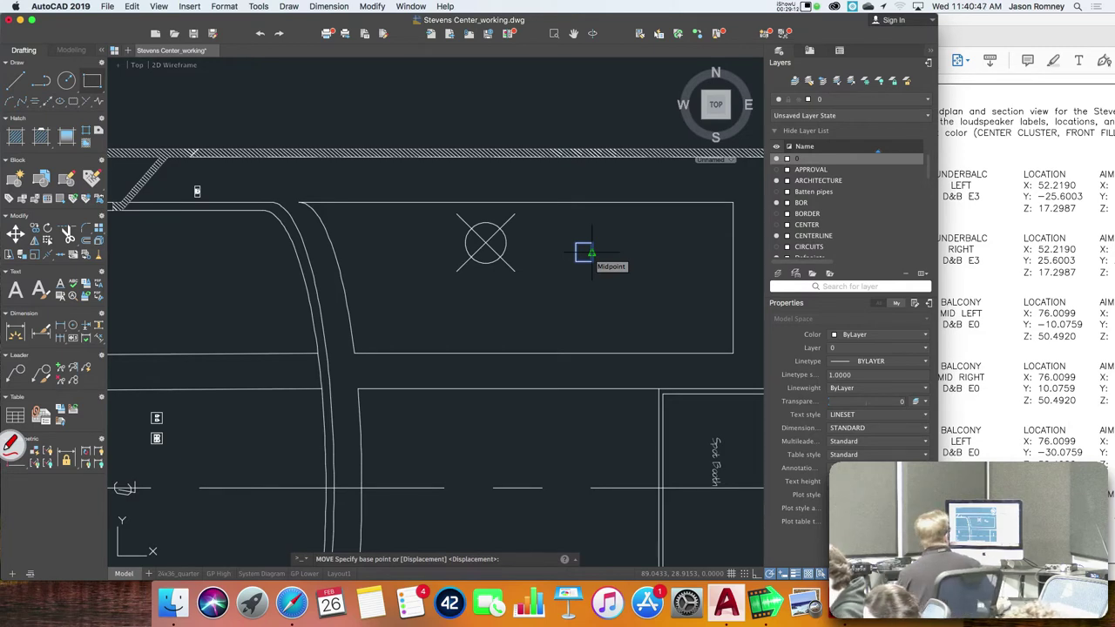
left_click(591, 254)
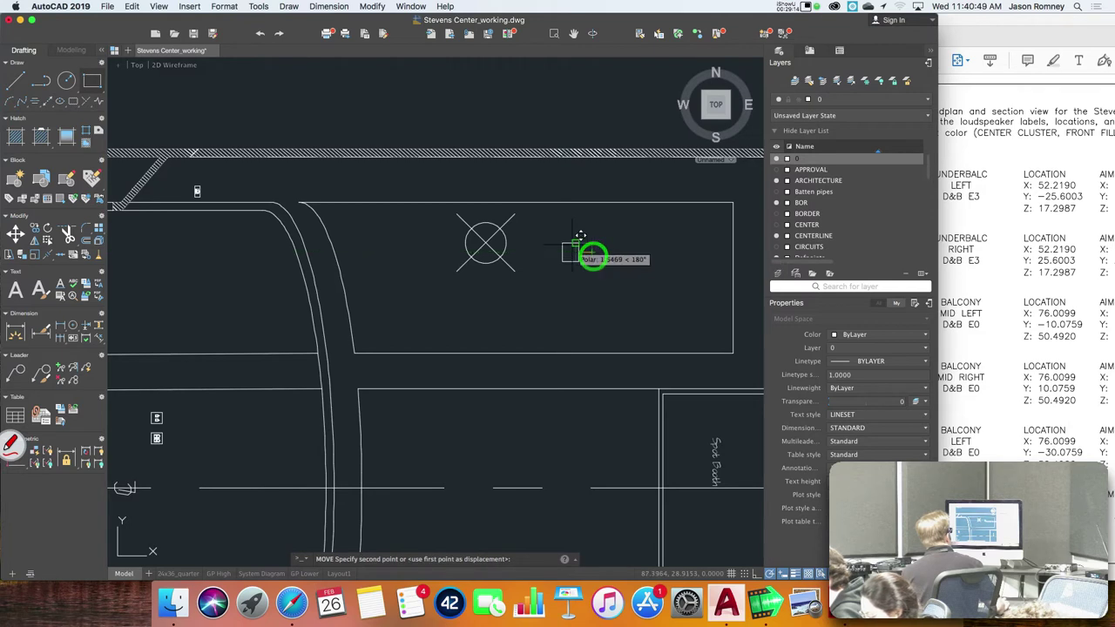
left_click(493, 235)
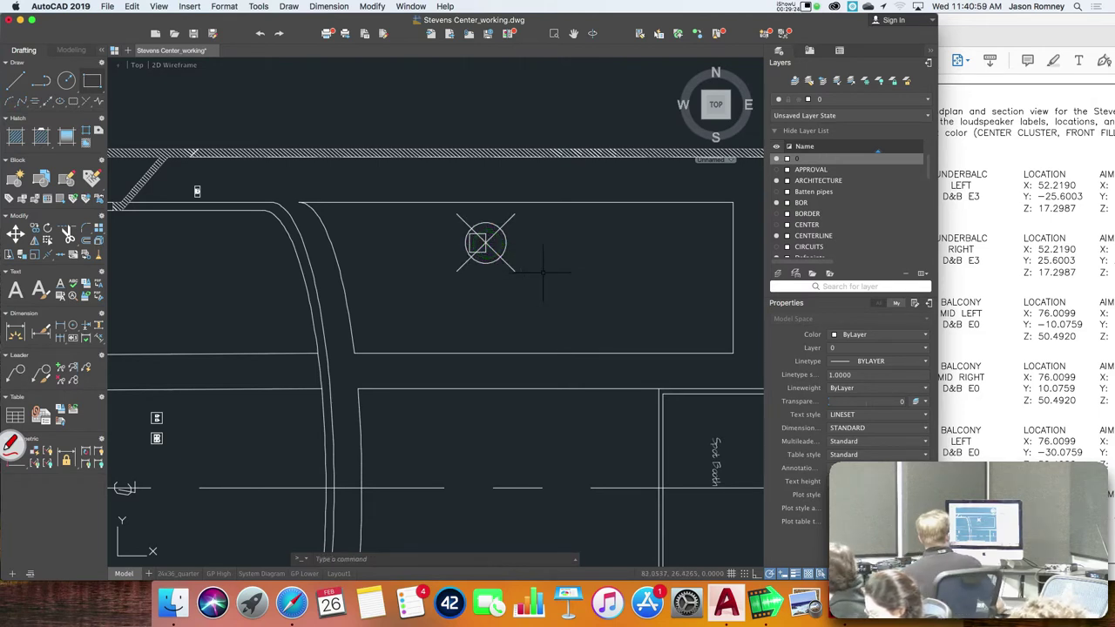
left_click(530, 281)
left_click(507, 261)
- Erase the old speaker point and fill the square with a solid ByLayer hatch
key("e")
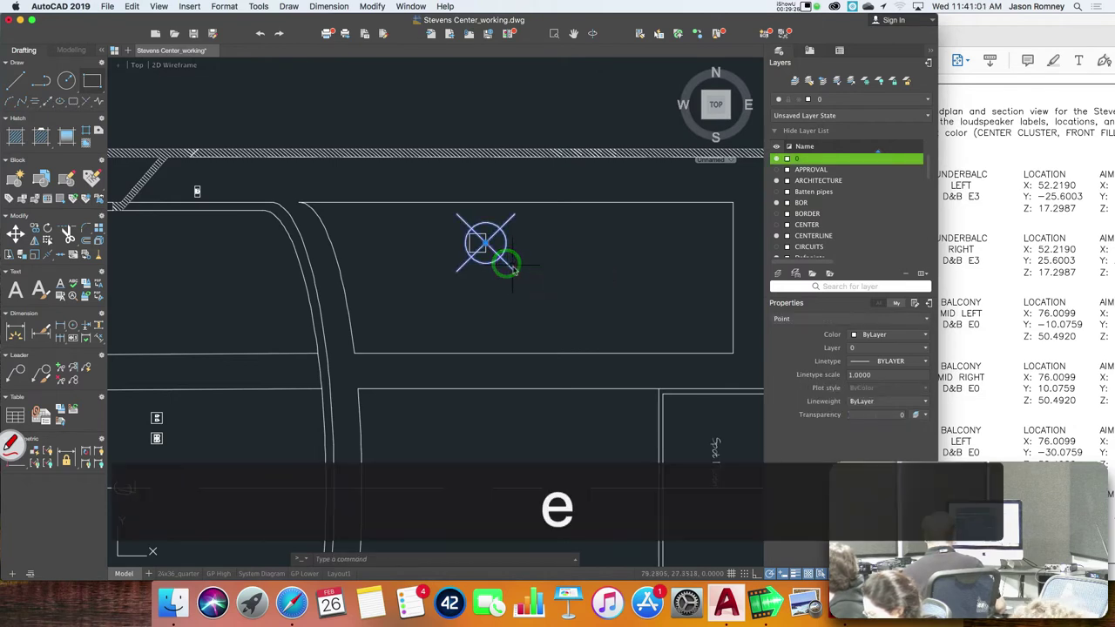
key("Return")
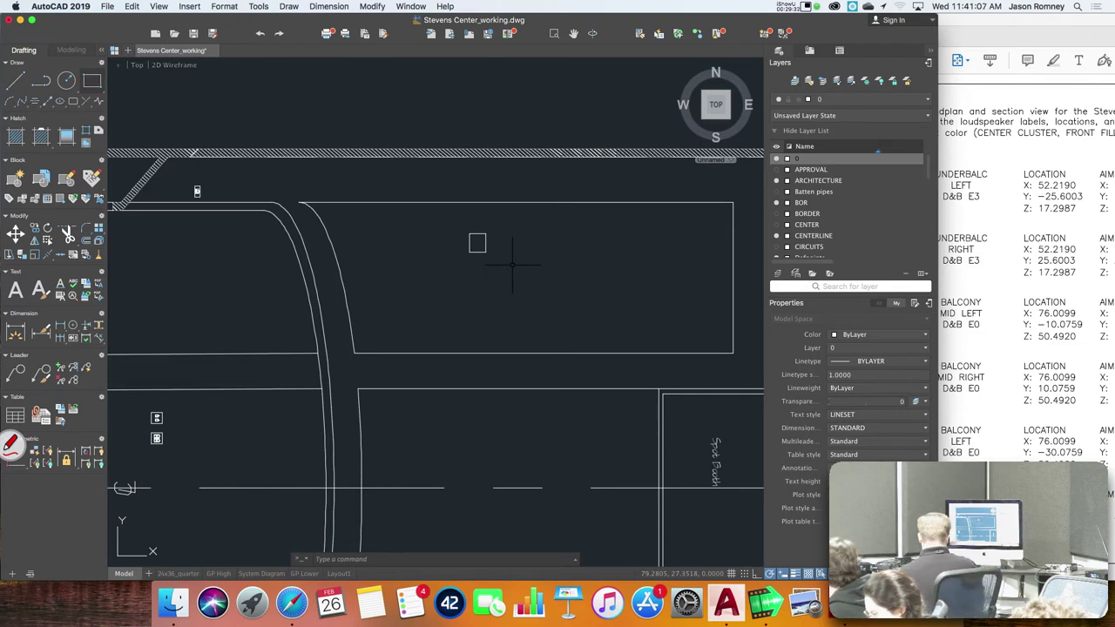
type("hatch")
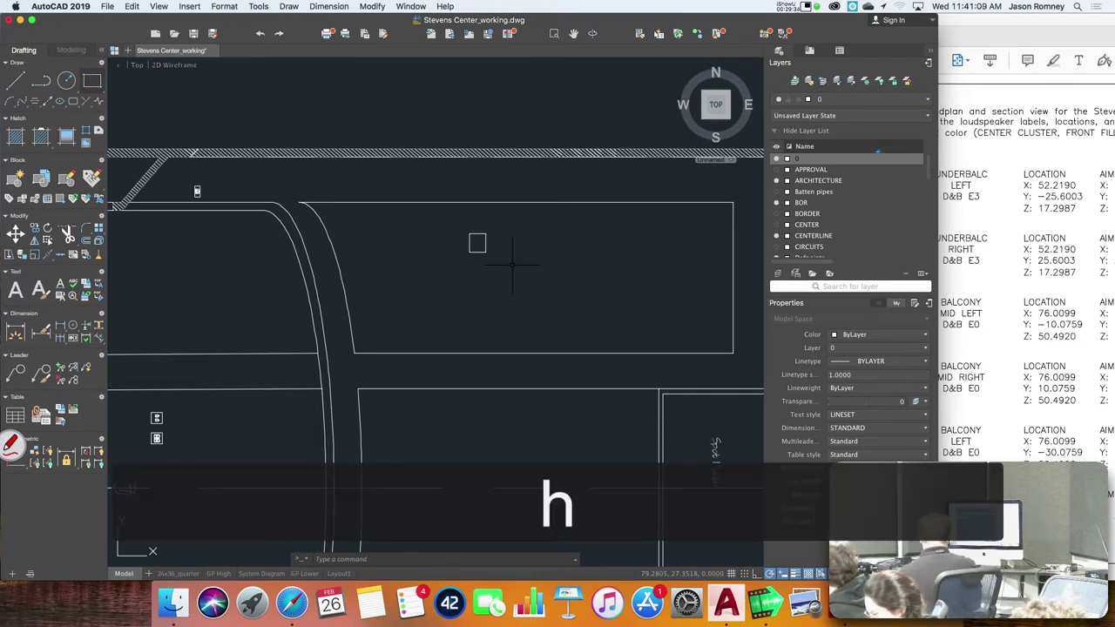
key("Return")
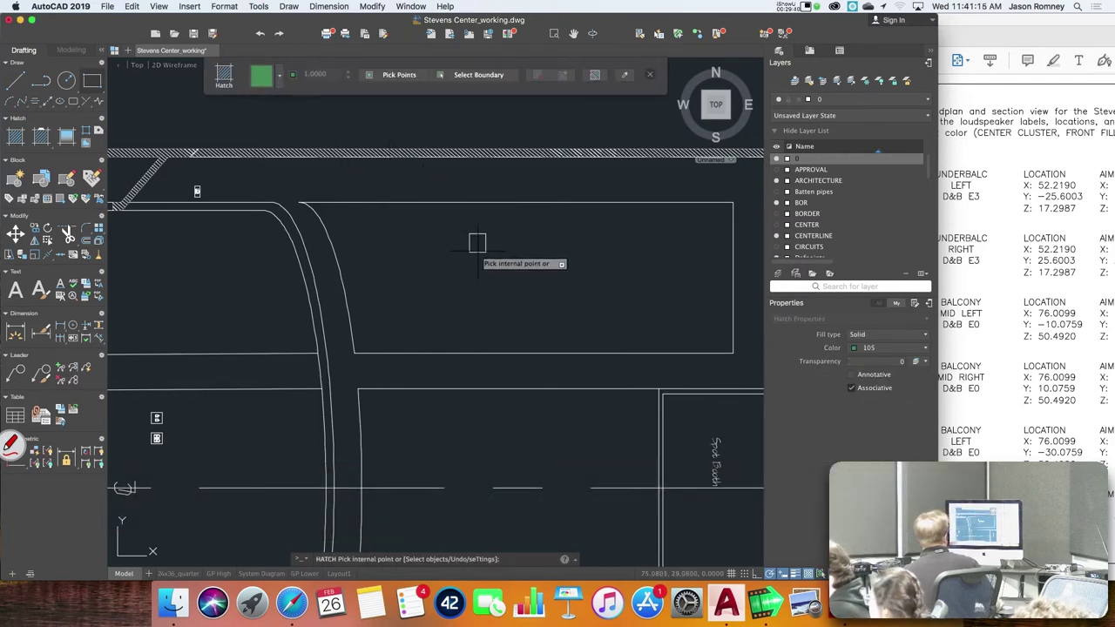
left_click(296, 77)
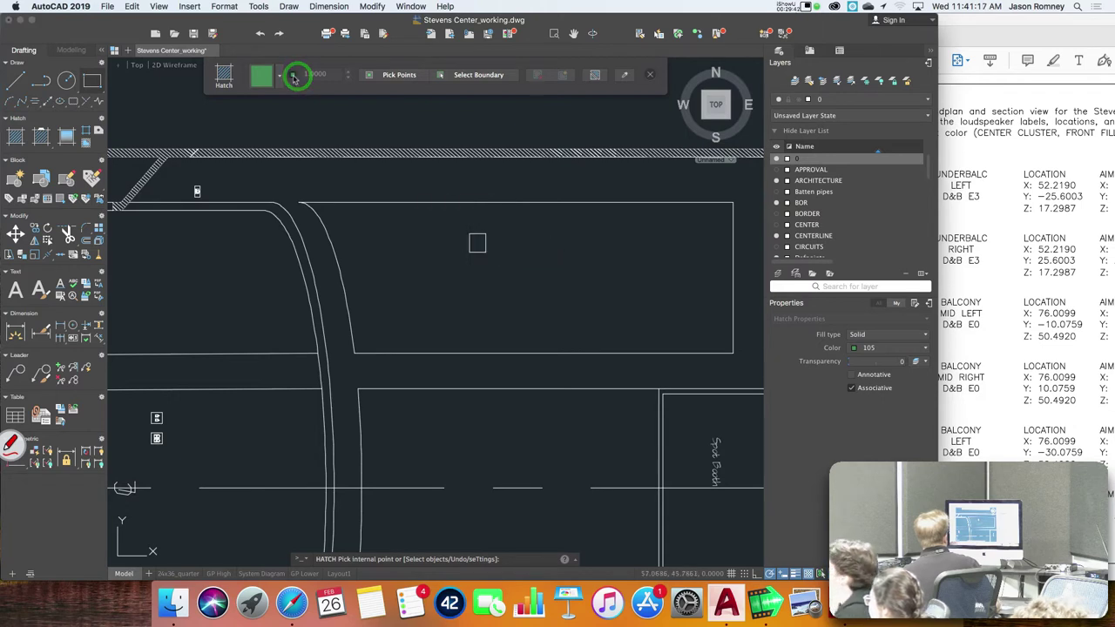
left_click(293, 73)
left_click(309, 103)
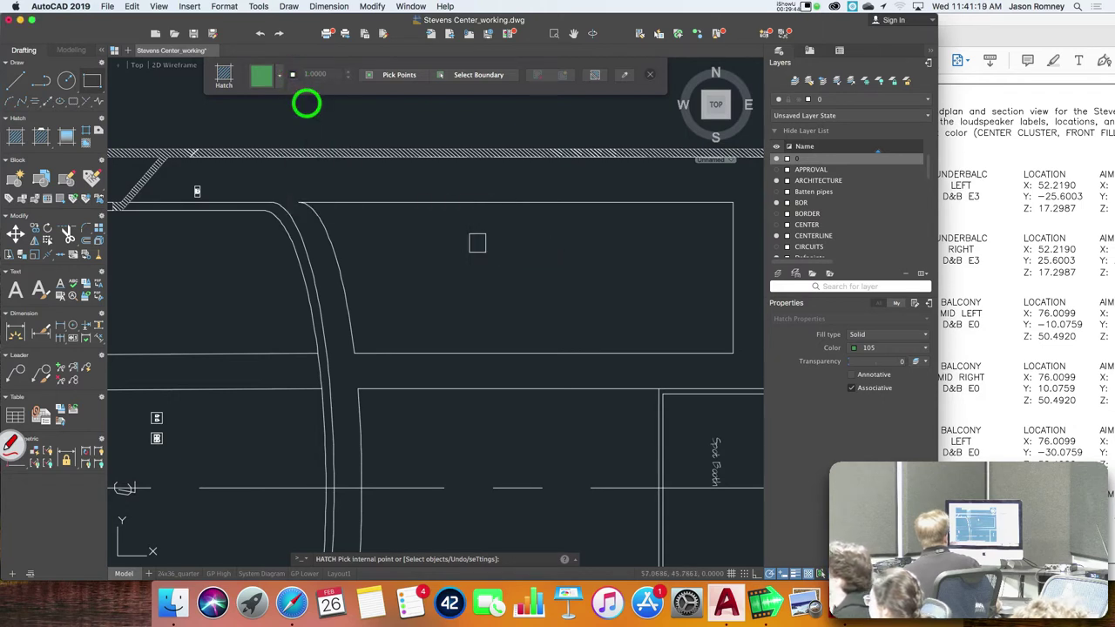
left_click(475, 244)
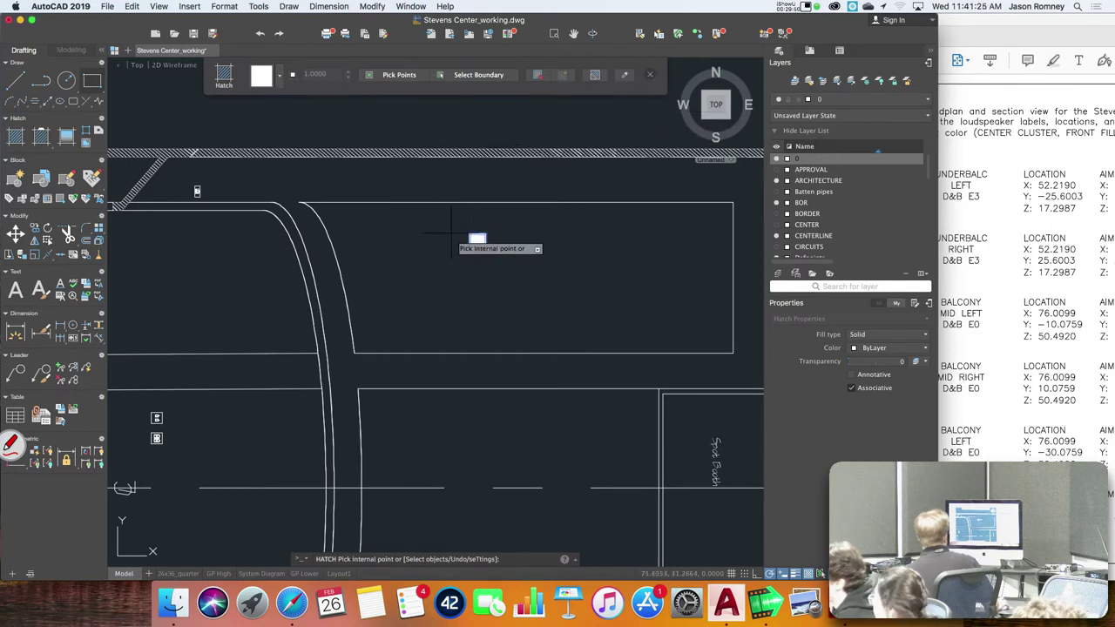
left_click(651, 74)
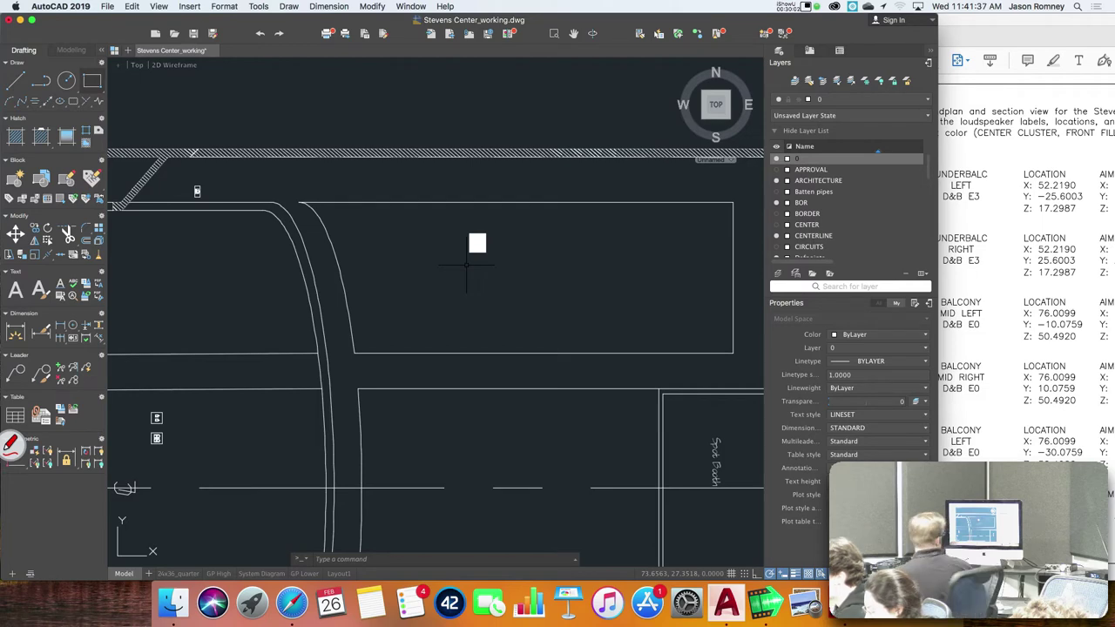
- Read the loudspeaker location and aim point columns in Assignment4.pdf, then return to AutoCAD
left_click(1016, 369)
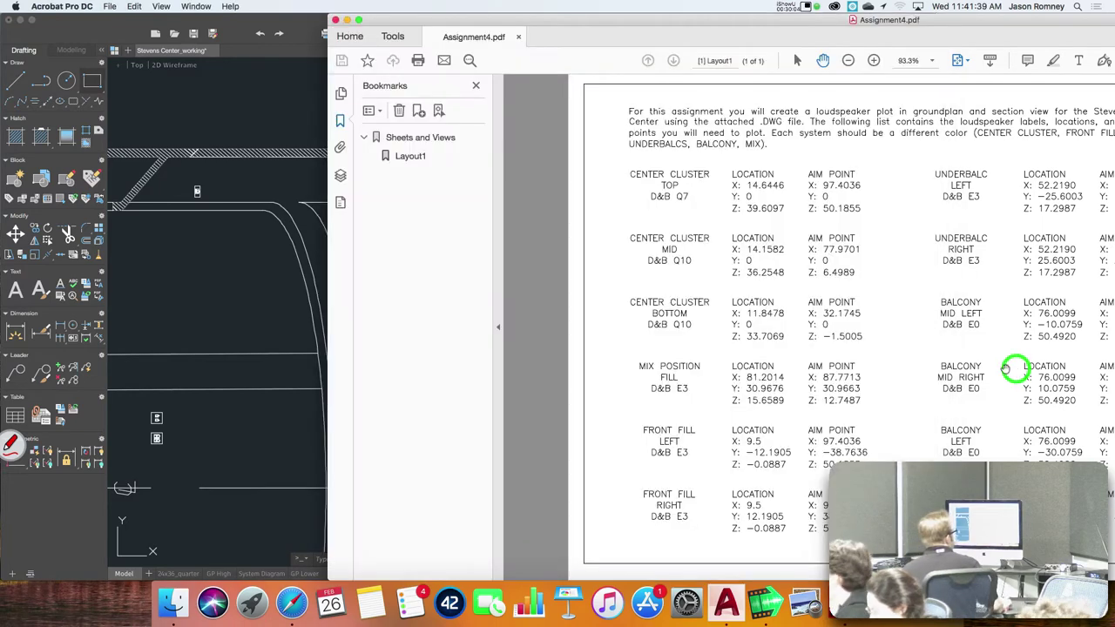
left_click_drag(1028, 20, 954, 19)
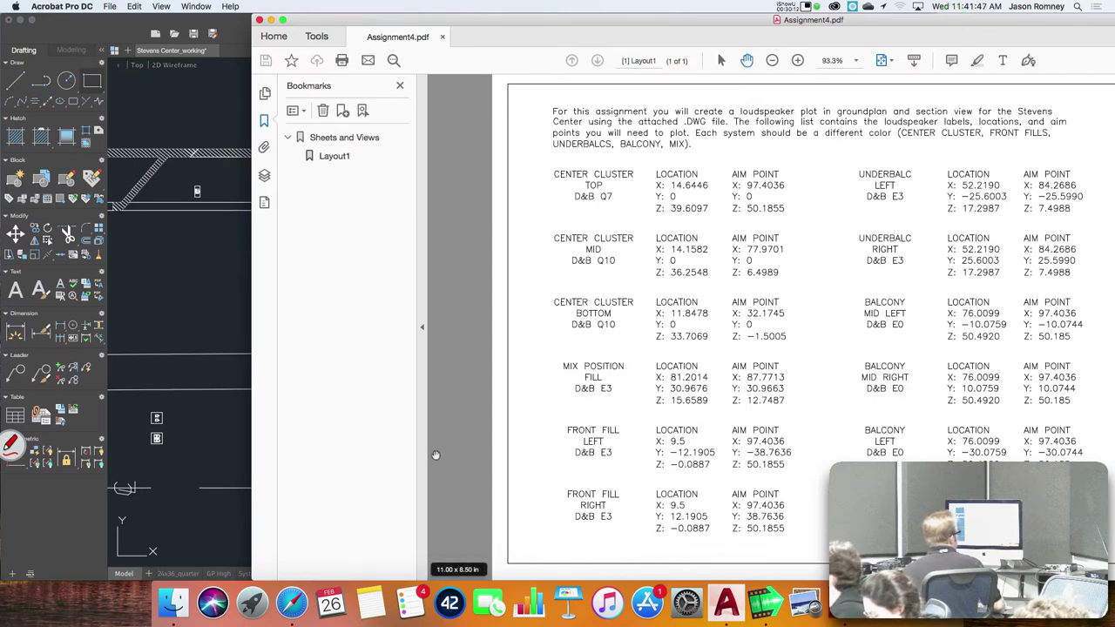
left_click(219, 452)
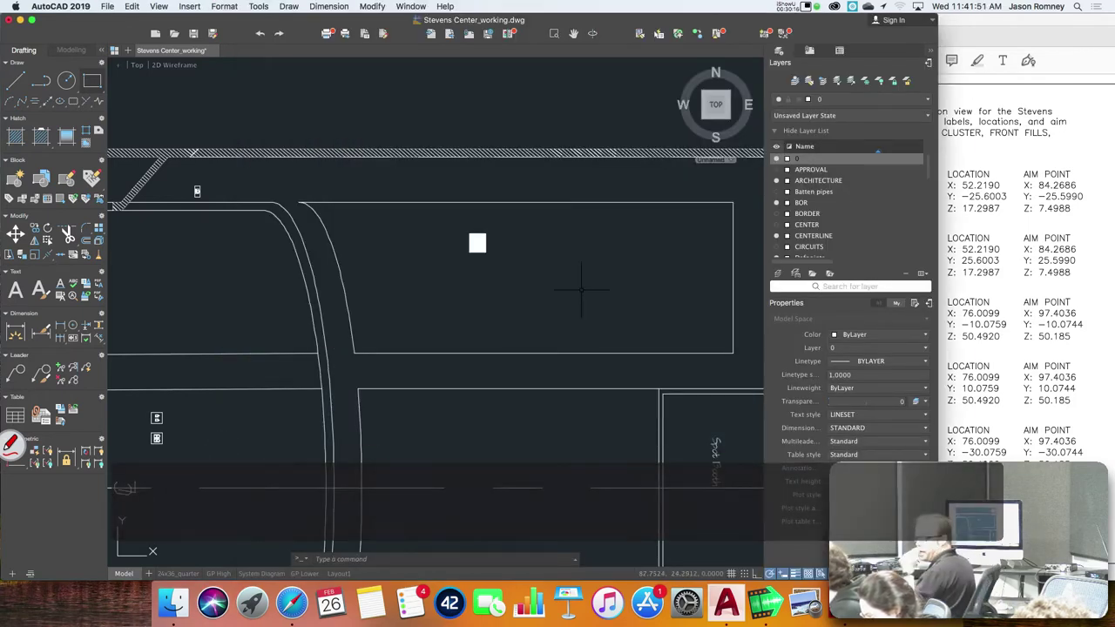
- Place a point at the aim coordinates 97.4036,30.0744 and zoom in
type("point")
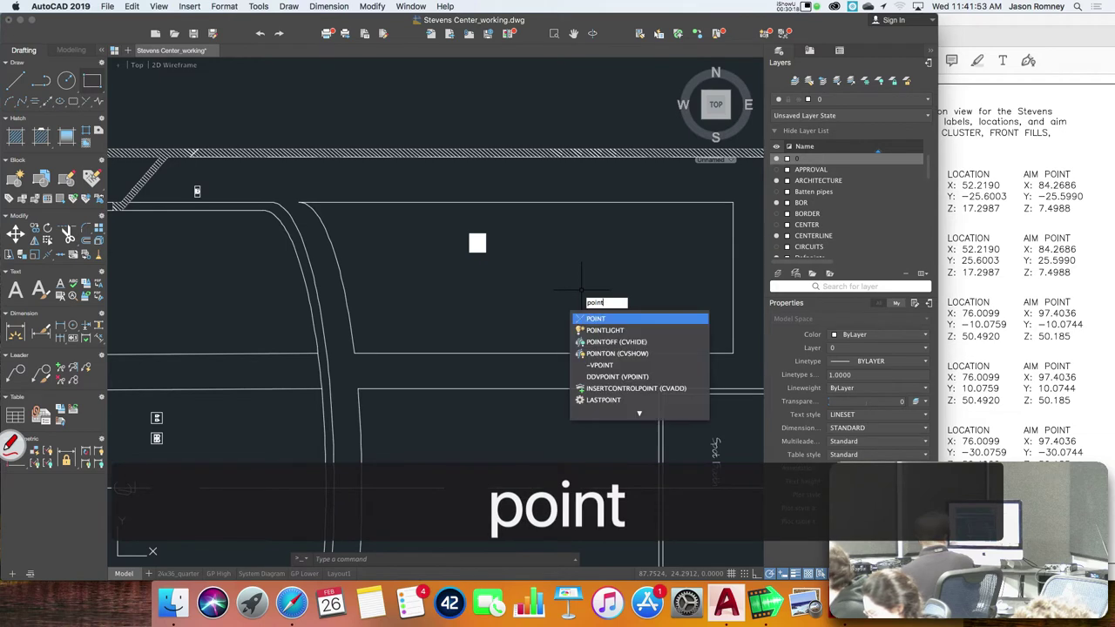
key("Return")
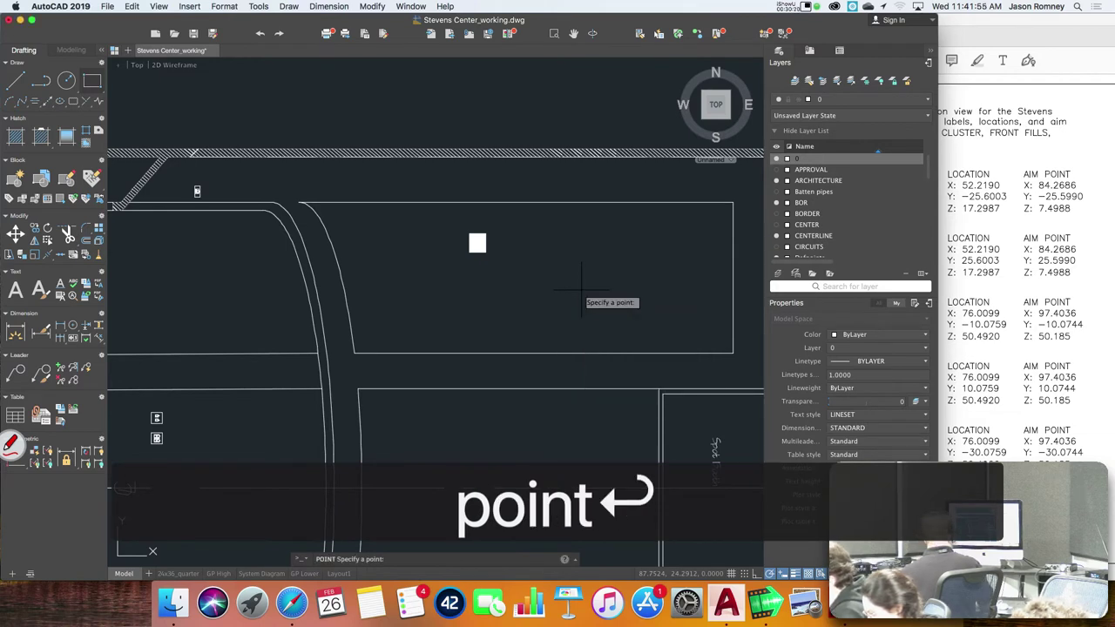
type("97.40")
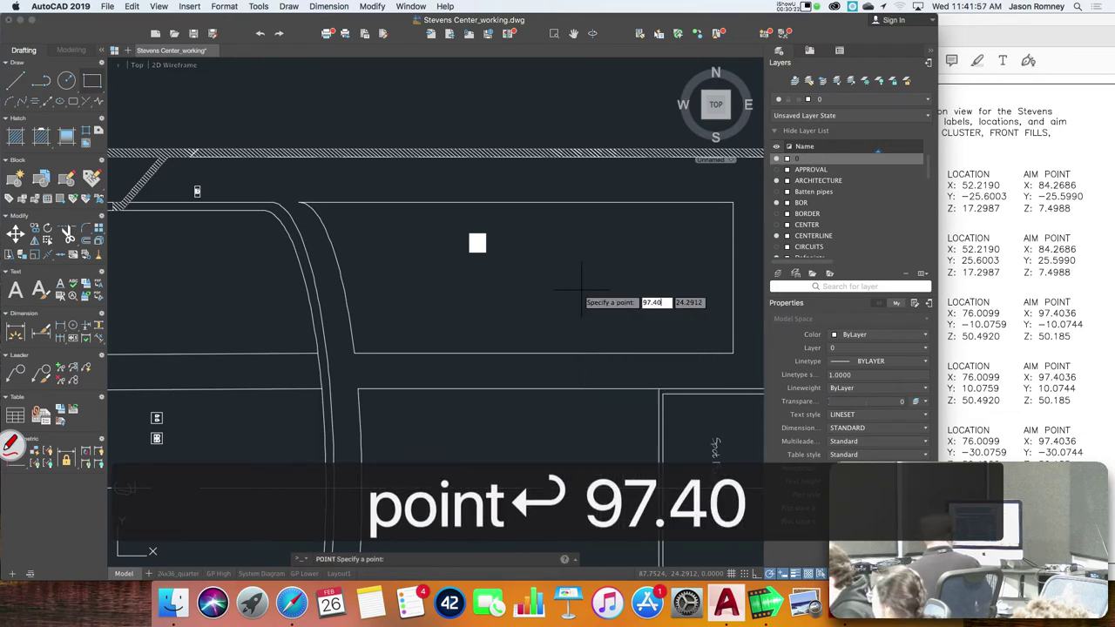
type("36,30")
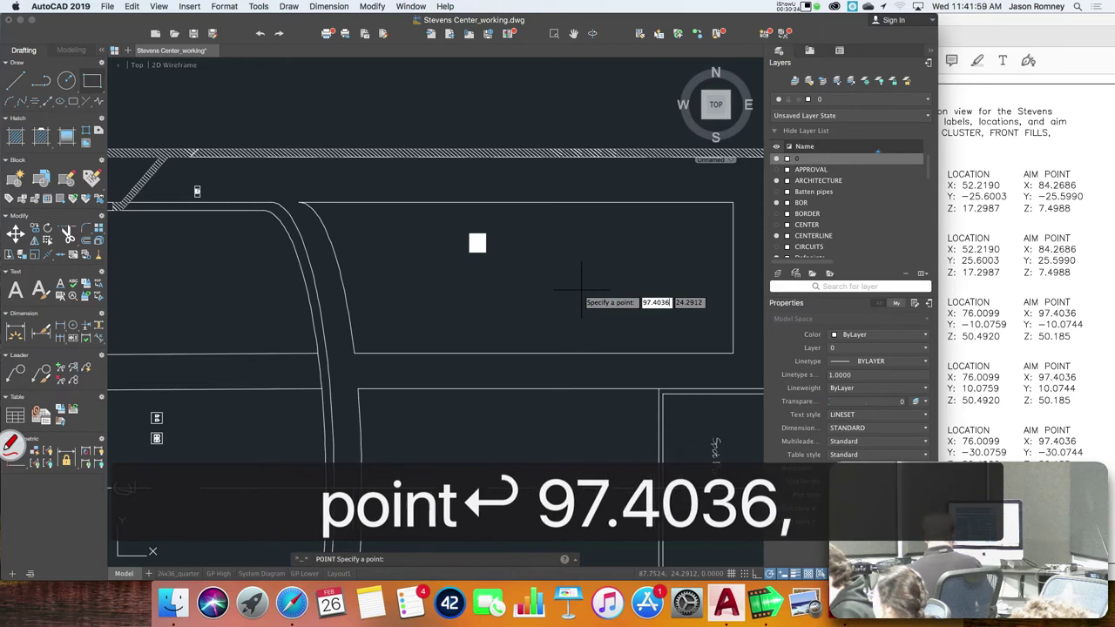
type(".0744")
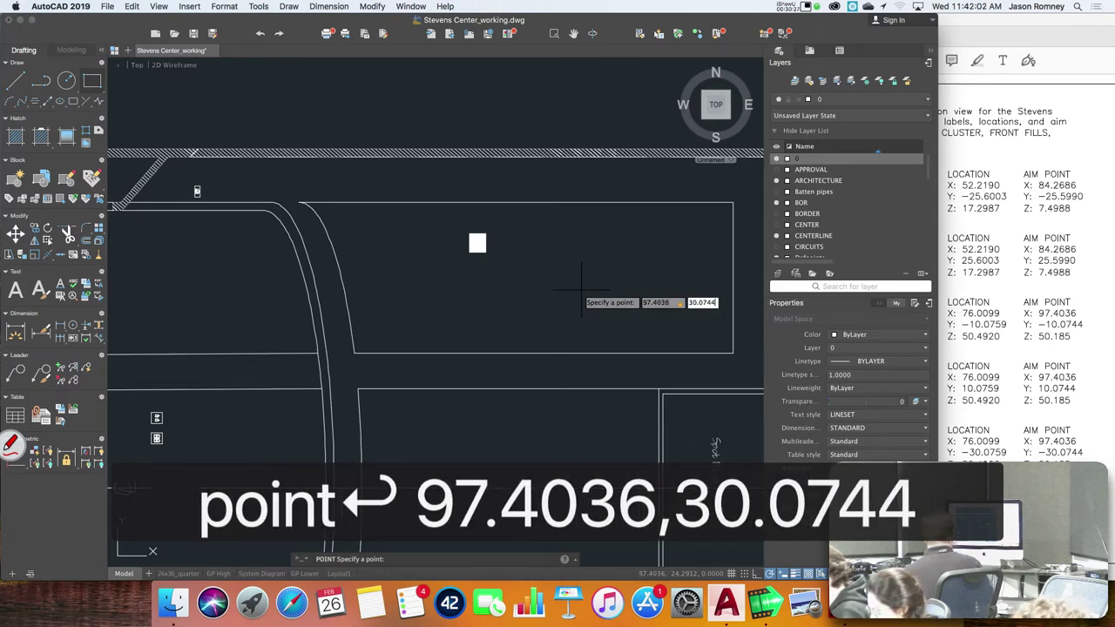
key("Return")
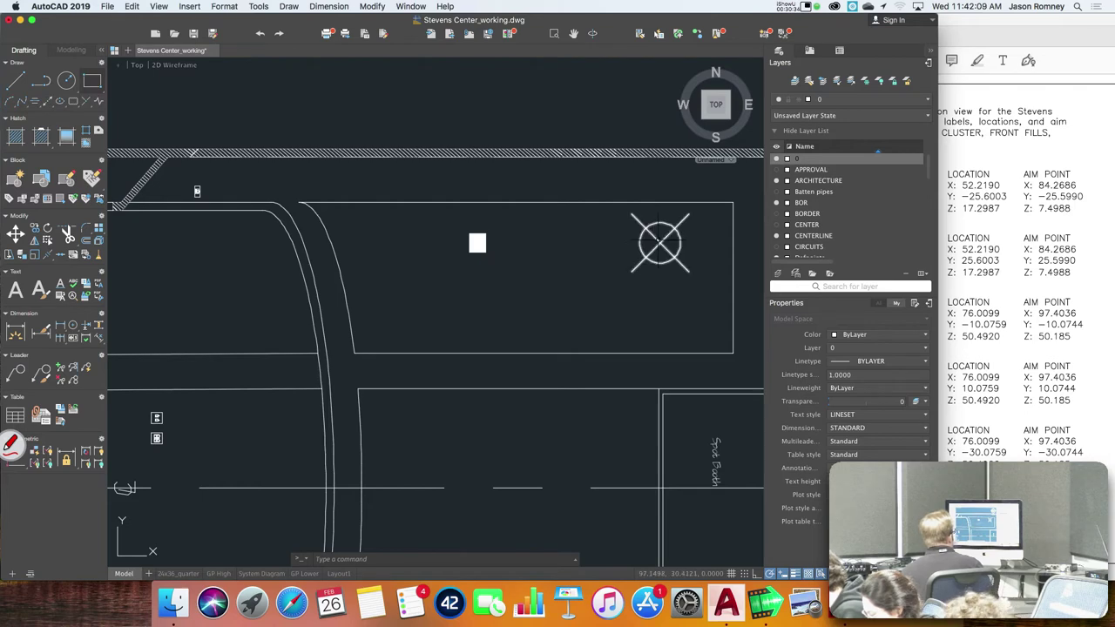
scroll(661, 243, "up", 3)
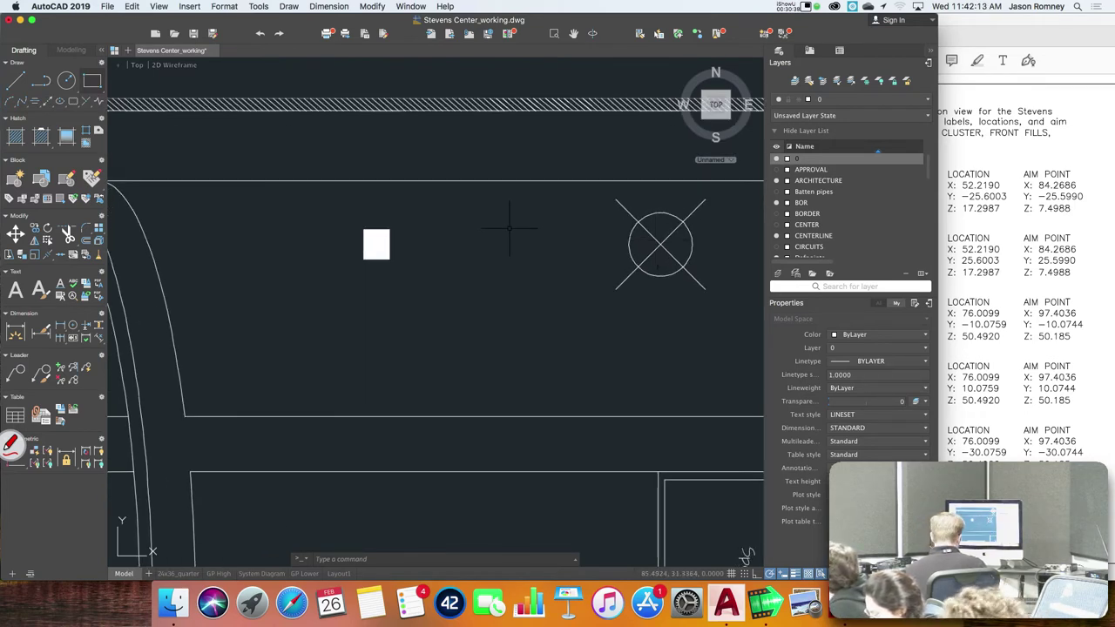
type("l")
key("space")
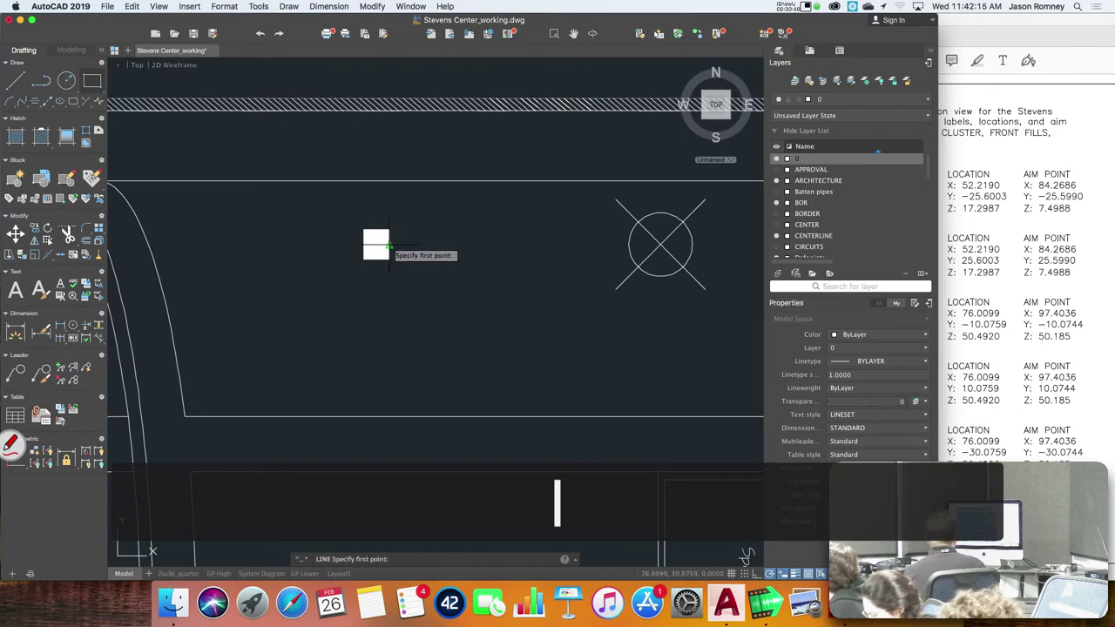
left_click(390, 247)
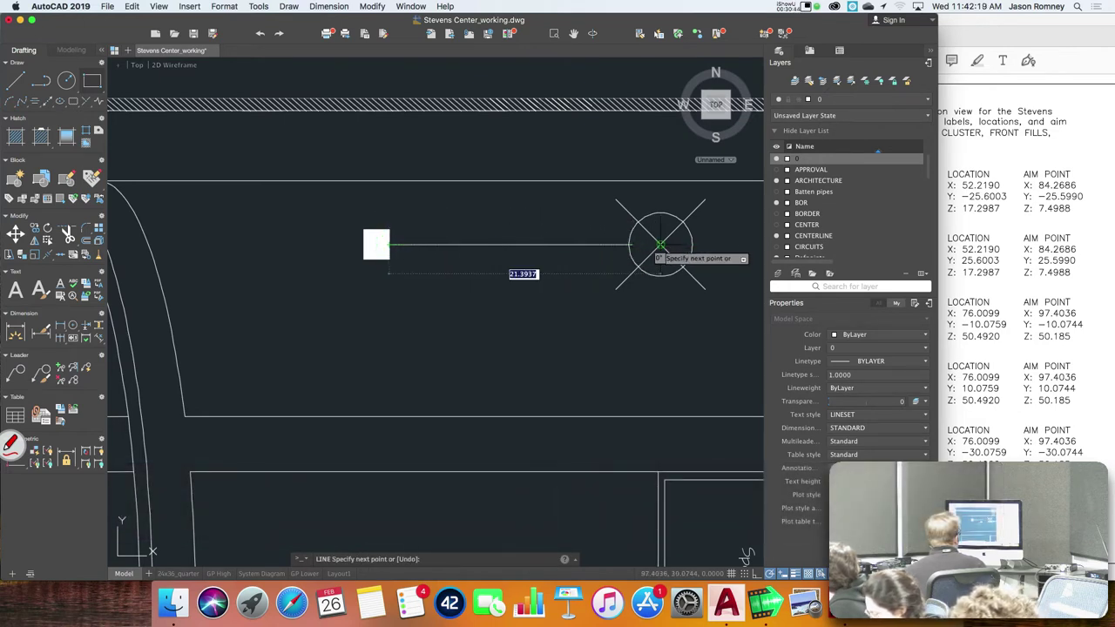
key("Escape")
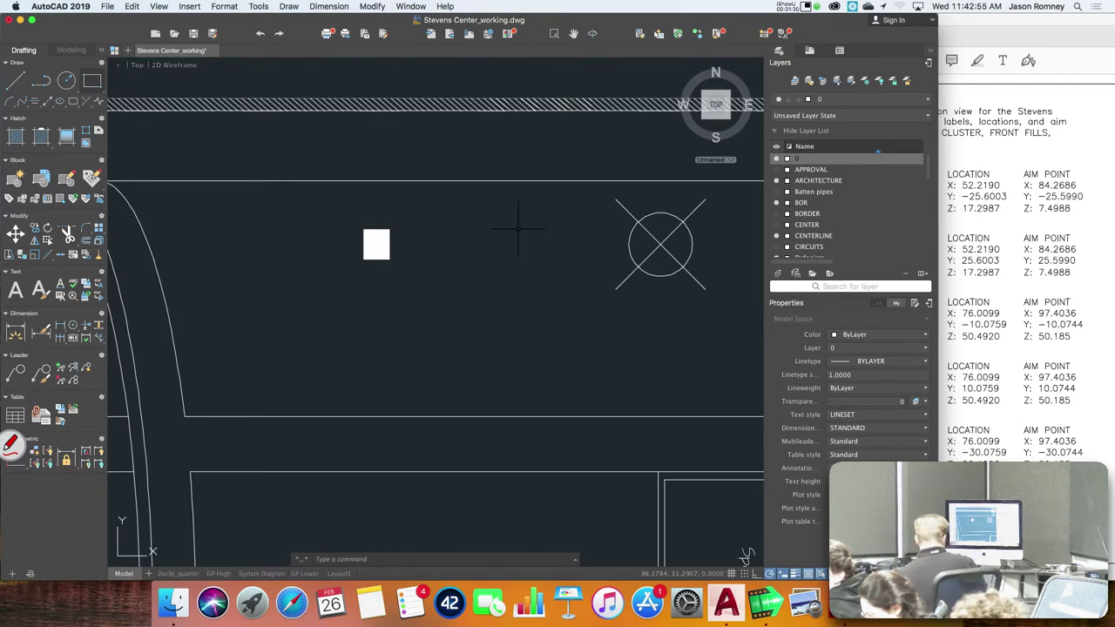
type("point")
key("Return")
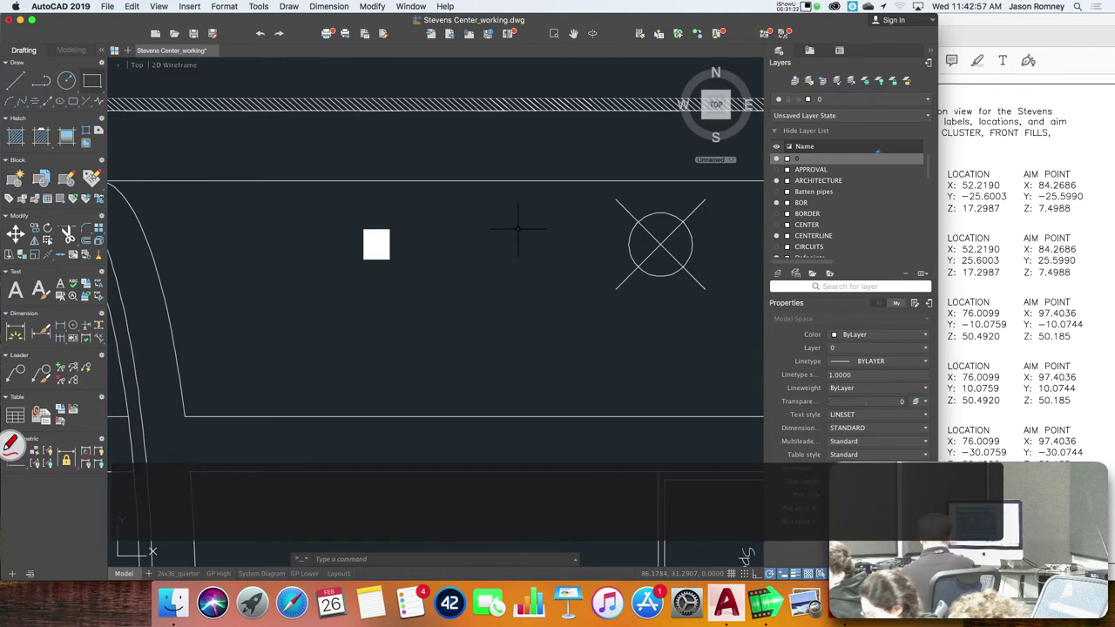
- Copy the crossed-circle aim marker from its centre to a spot directly below
key("Escape")
key("Escape")
key("Escape")
type("co")
key("Return")
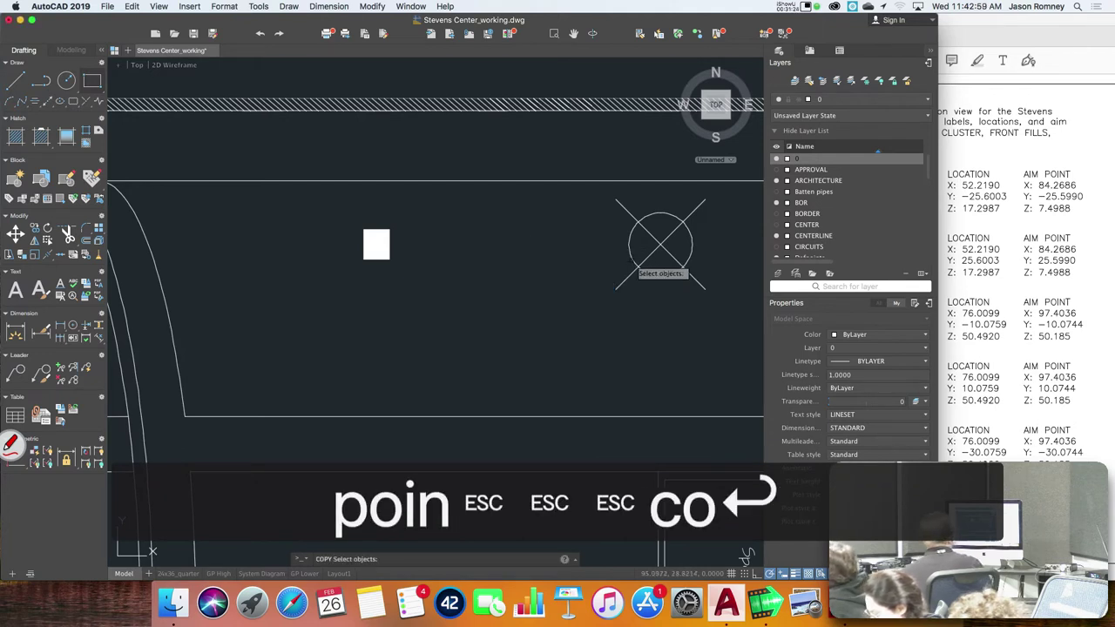
left_click(652, 274)
right_click(654, 273)
left_click(660, 244)
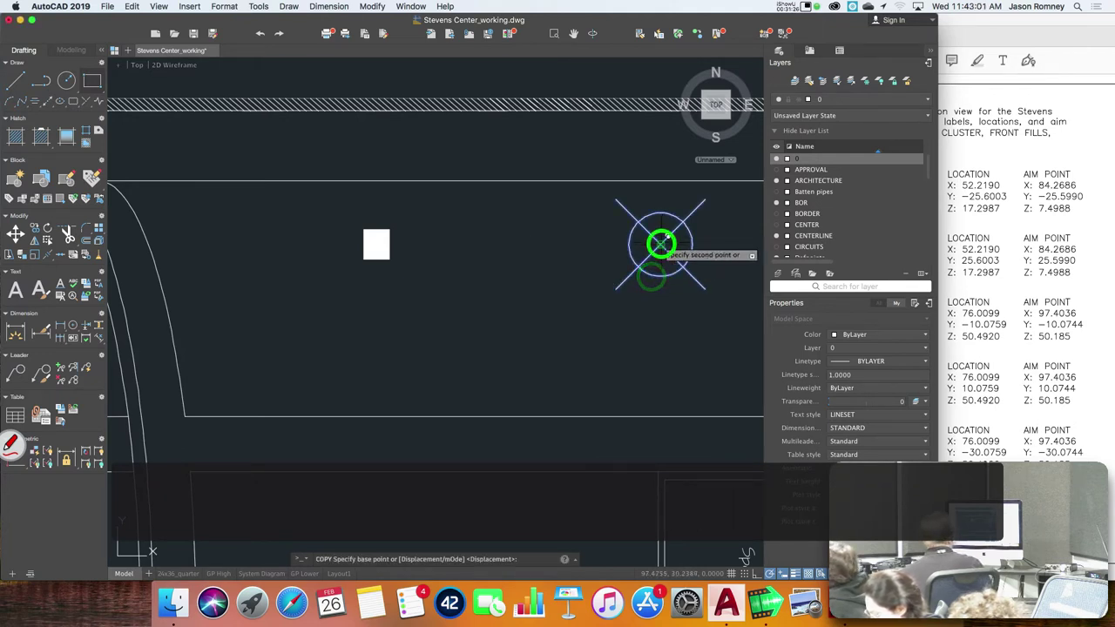
left_click(661, 310)
key("Return")
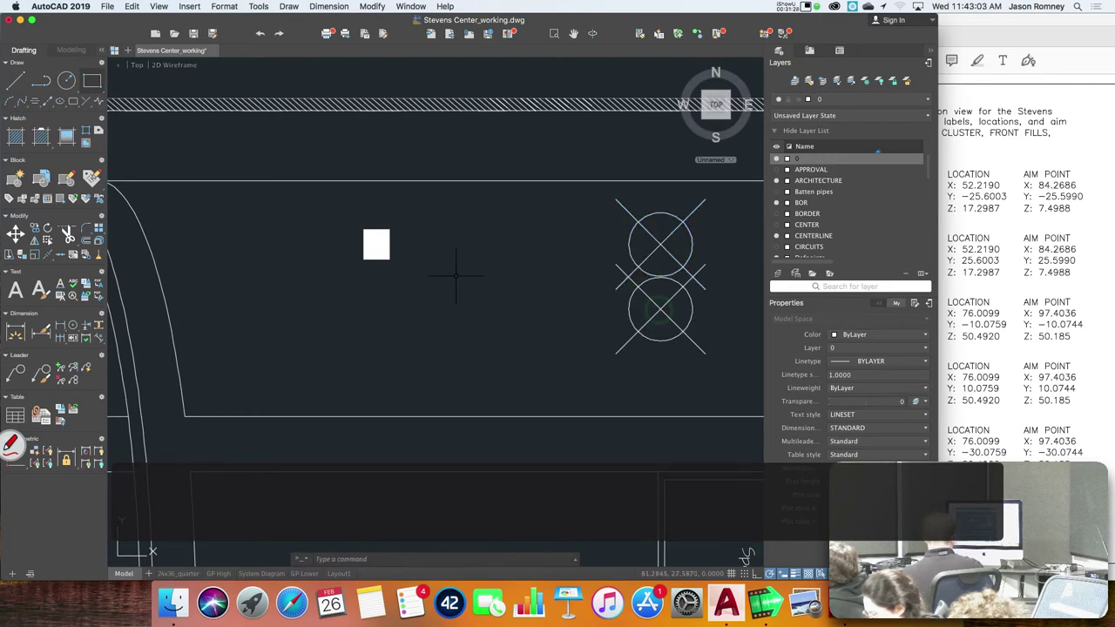
- Draw a test line from the square to the lower marker's centre, then erase it
key("Escape")
key("l")
key("Return")
left_click(390, 248)
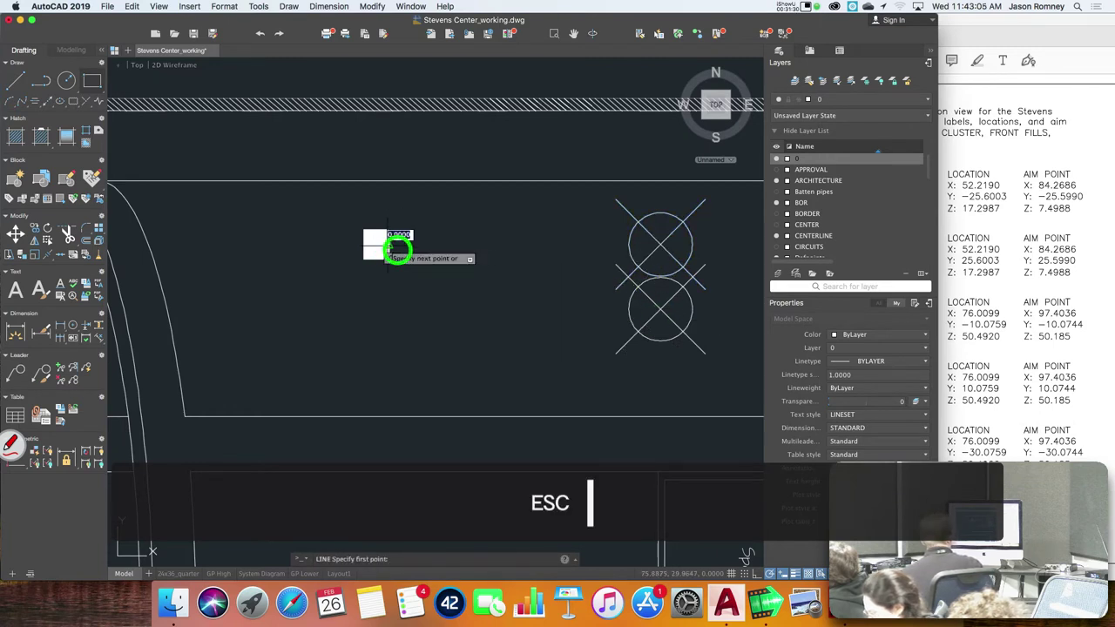
left_click(665, 310)
key("Return")
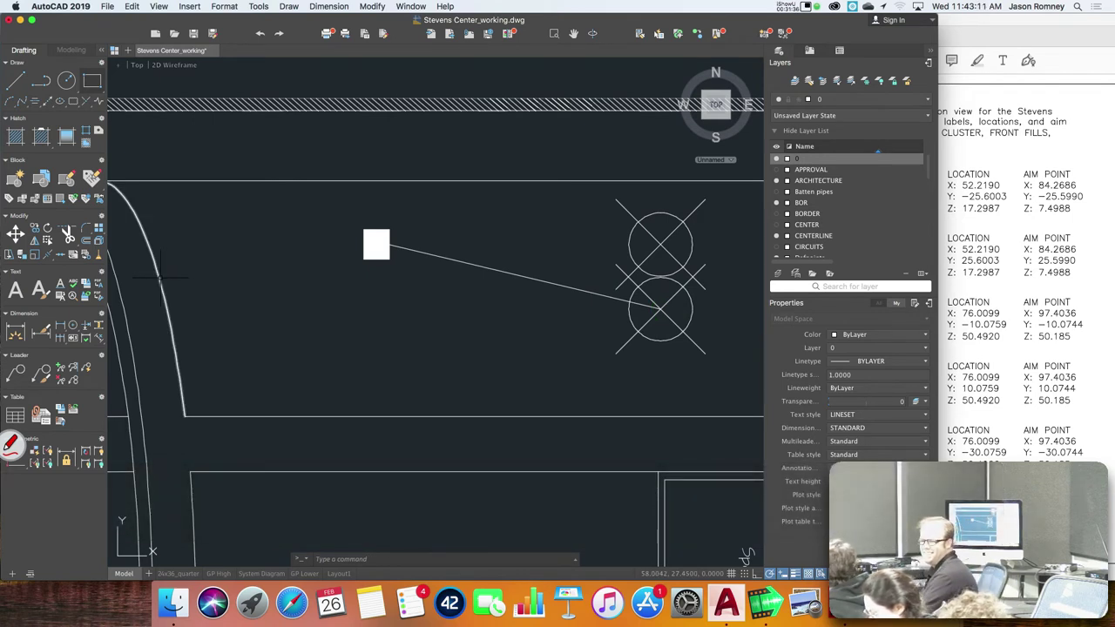
left_click(447, 259)
type("e")
key("Return")
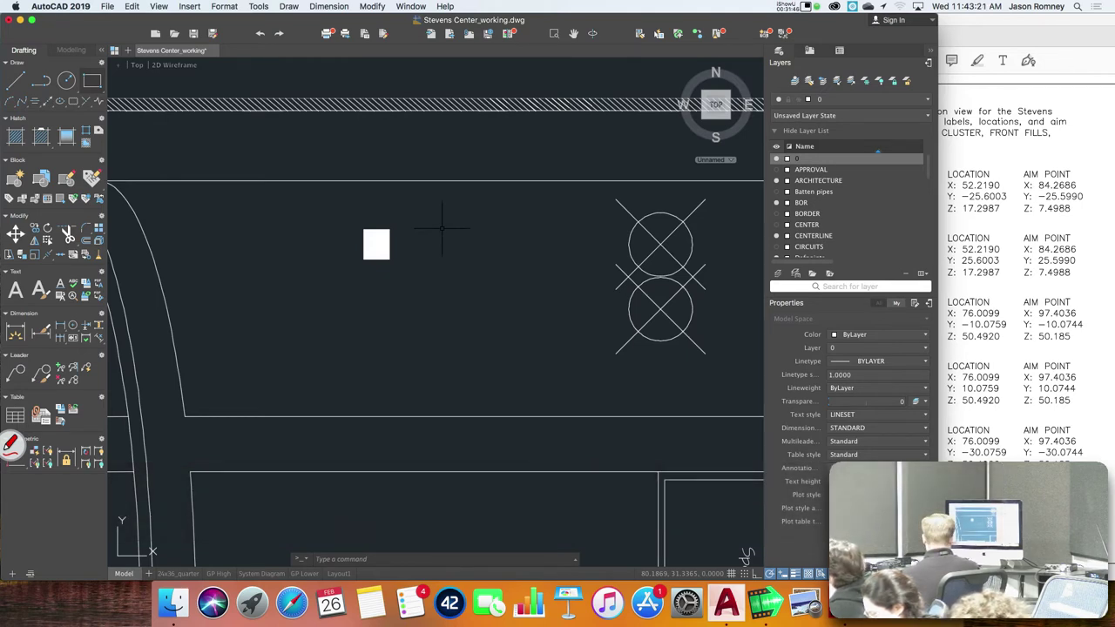
- Rotate the square about its centre using its edge midpoints as reference, aiming at the lower marker
type("ro")
key("Return")
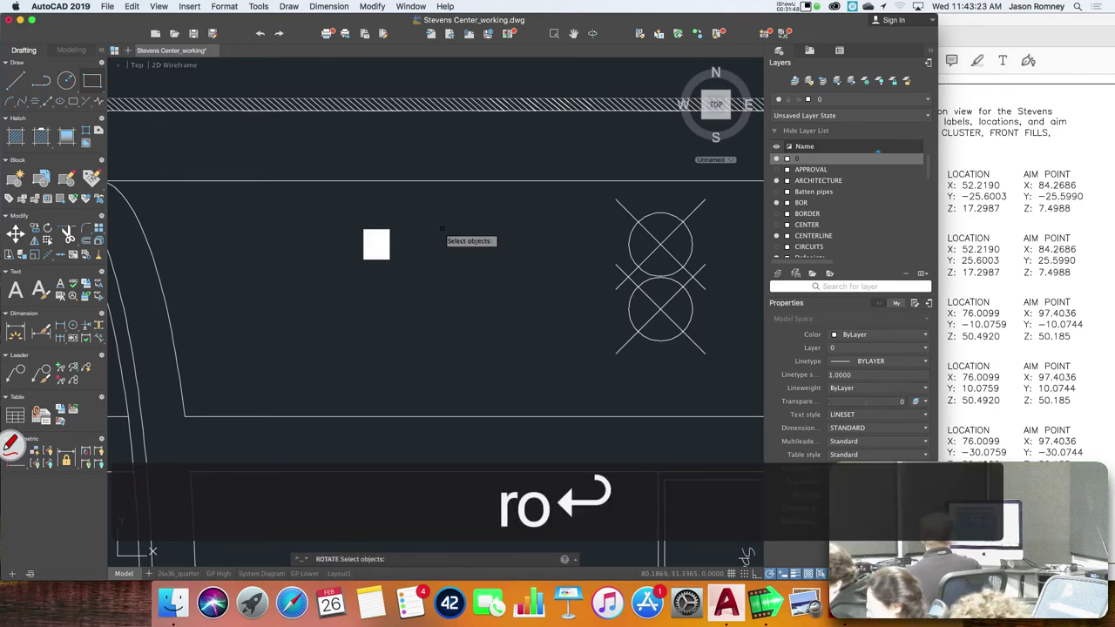
left_click(337, 215)
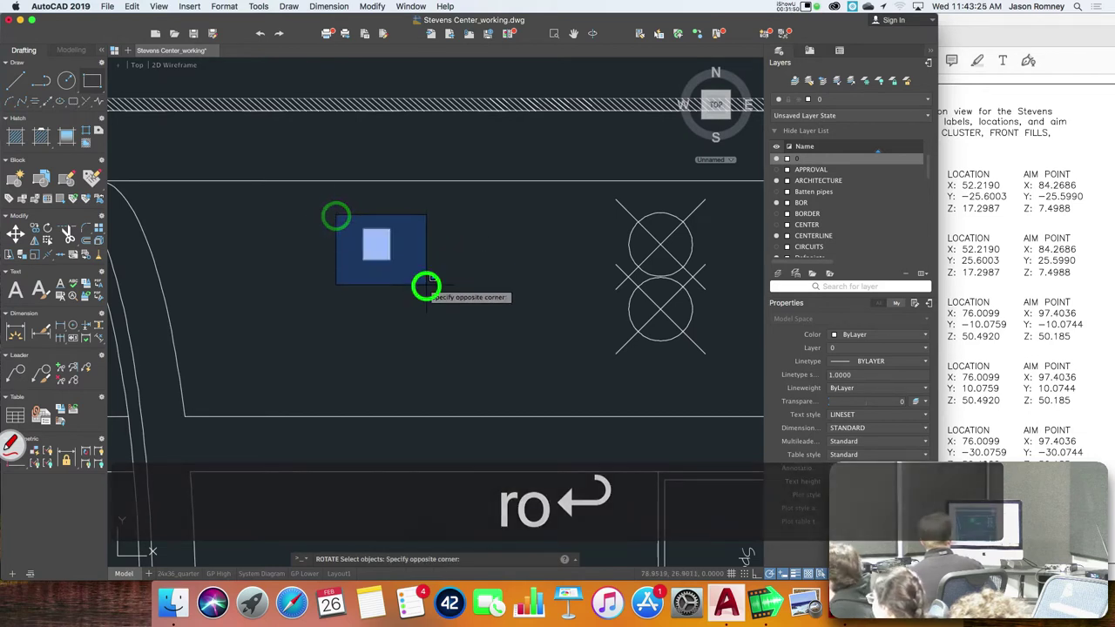
left_click(426, 285)
right_click(426, 286)
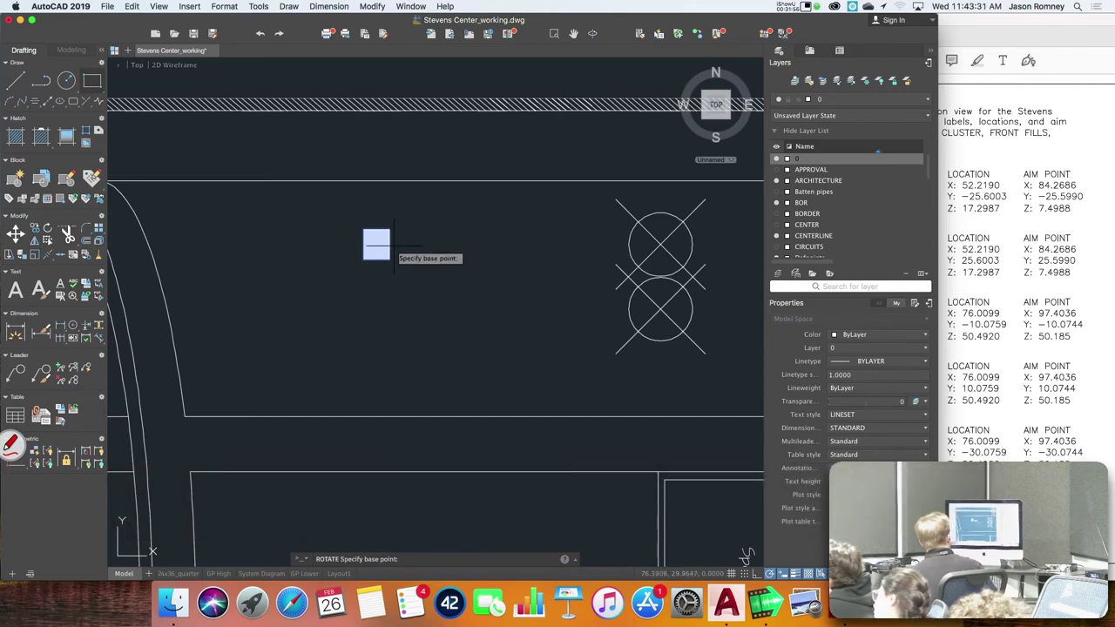
left_click(388, 247)
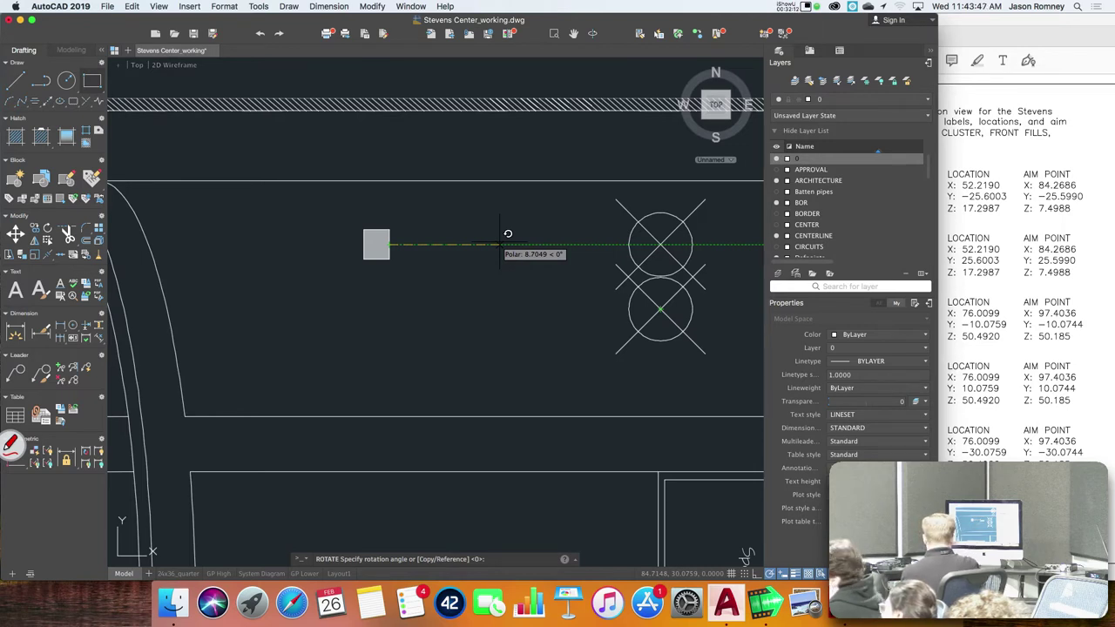
type("r")
key("Return")
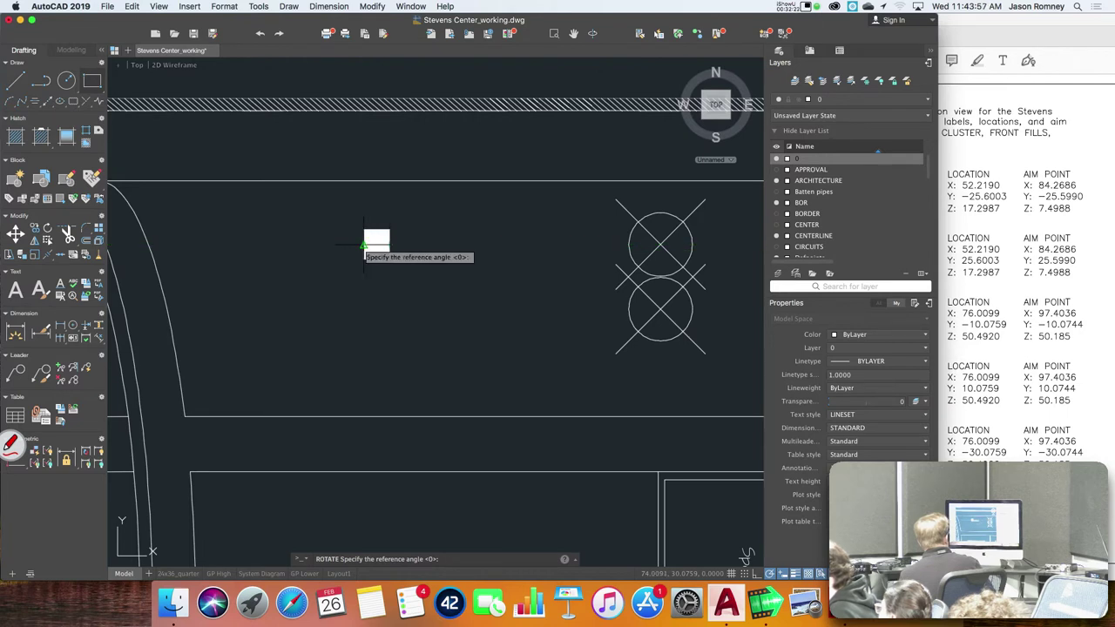
left_click(364, 246)
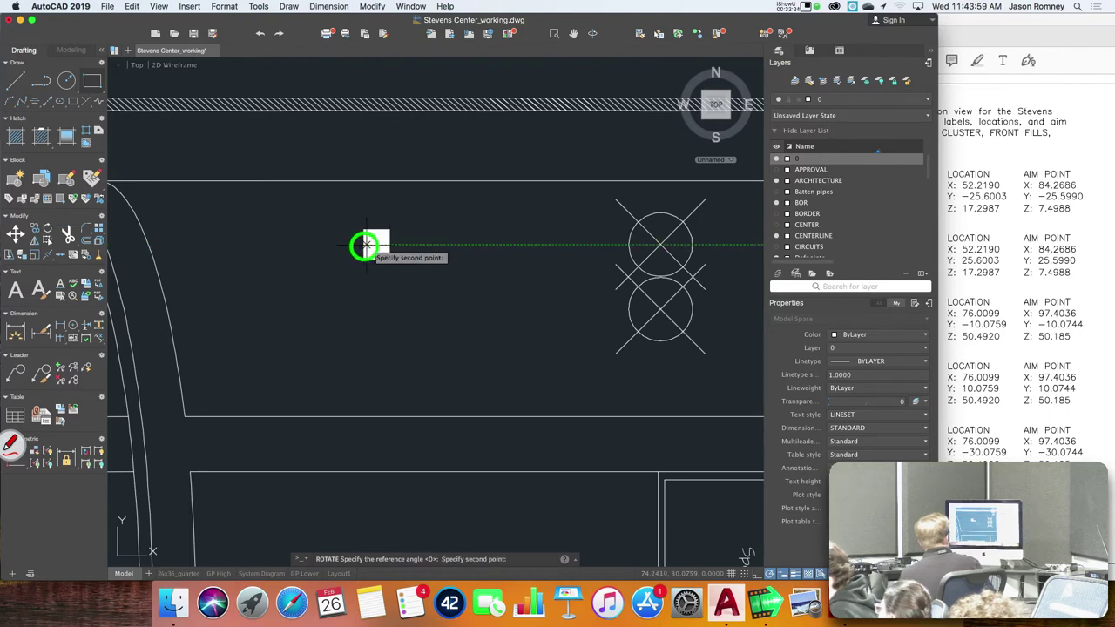
left_click(388, 246)
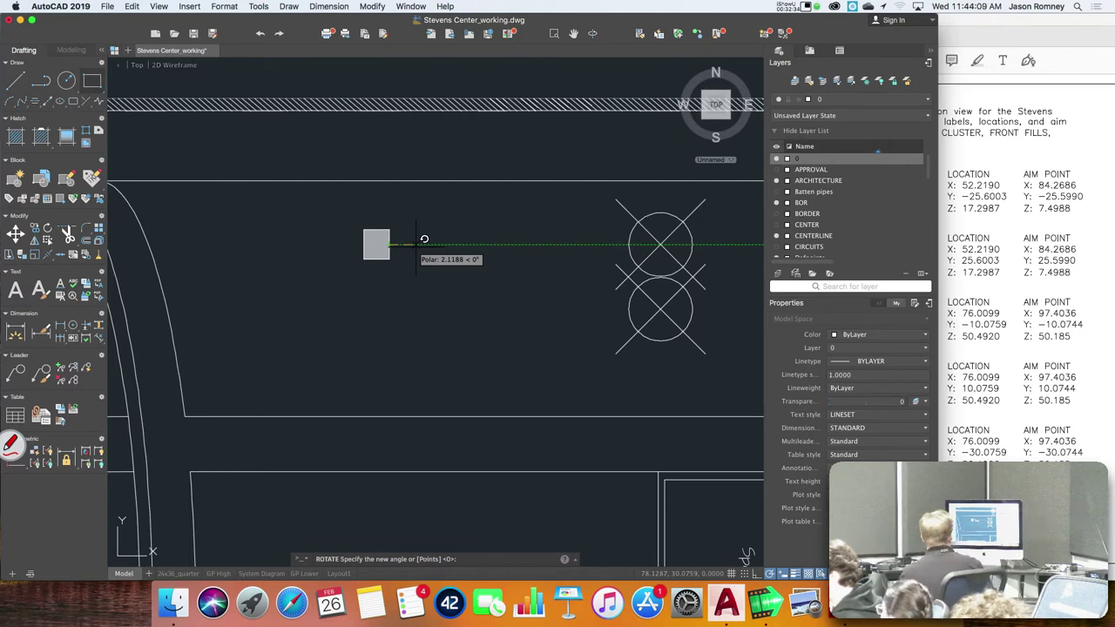
left_click(660, 307)
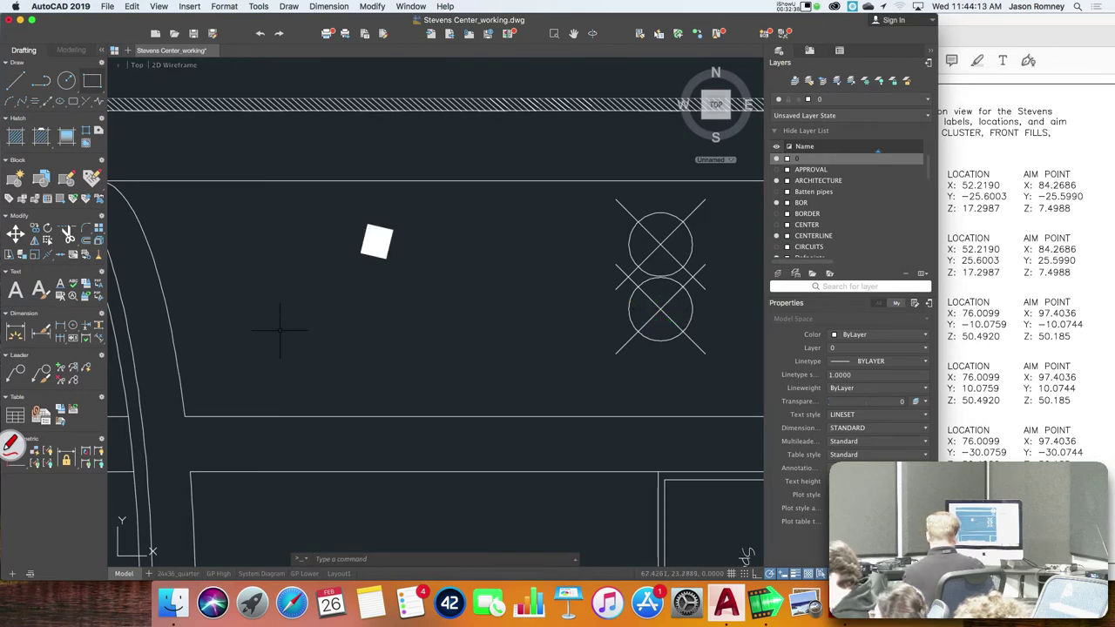
- Draw an aim line from the square to the lower marker's centre
type("l")
key("Return")
left_click(389, 247)
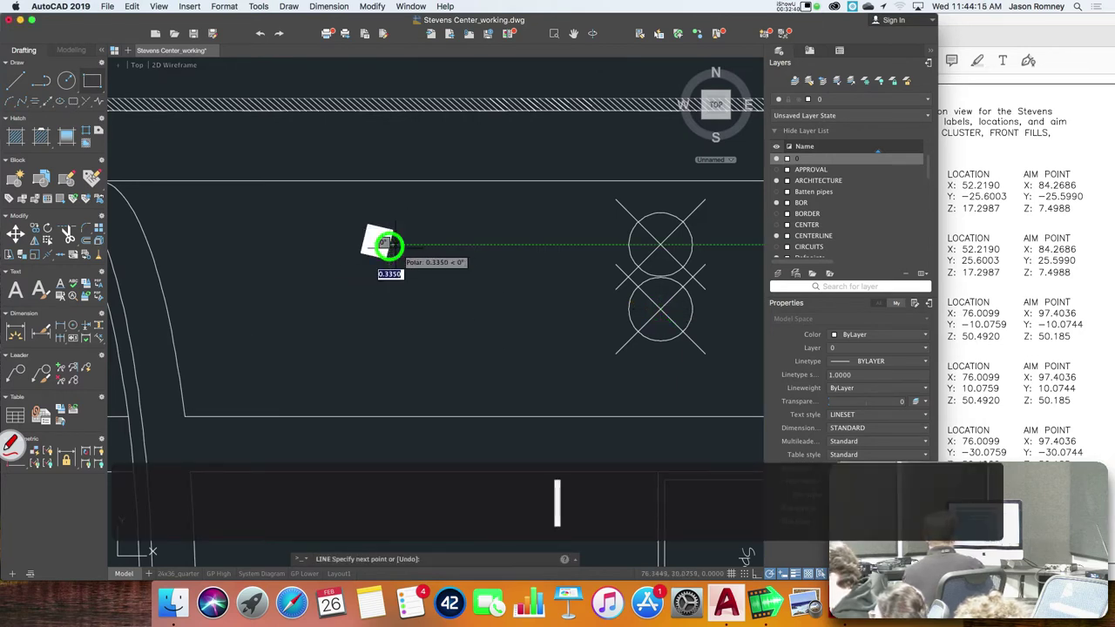
left_click(662, 309)
key("Return")
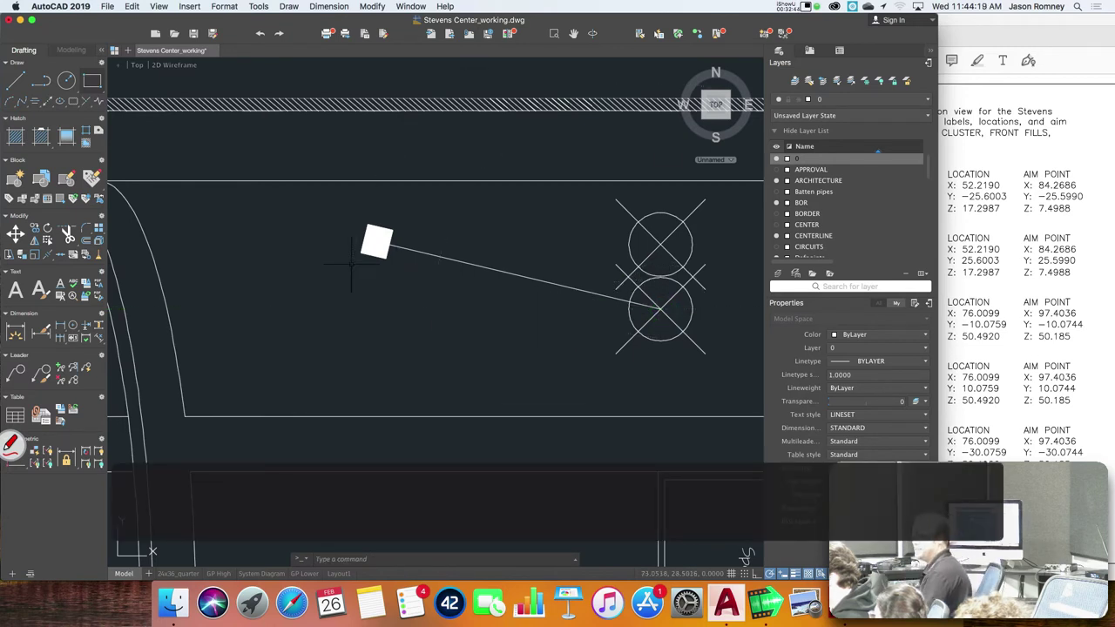
- Erase the lower crossed-circle marker and its aim line
left_click(660, 310)
key("e")
key("Return")
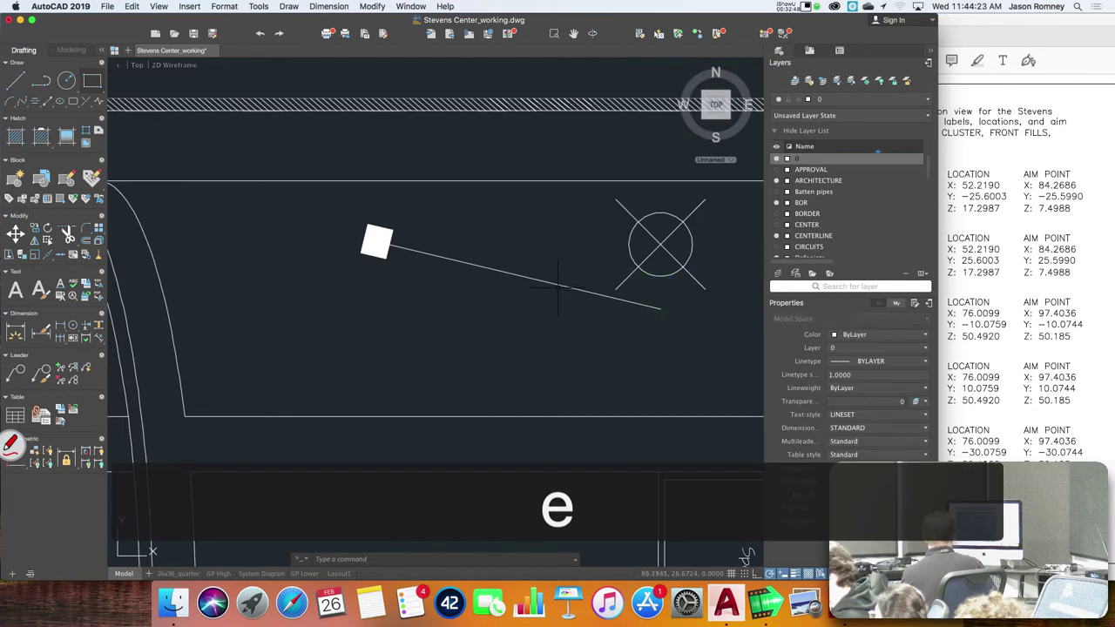
left_click(557, 286)
key("e")
key("Return")
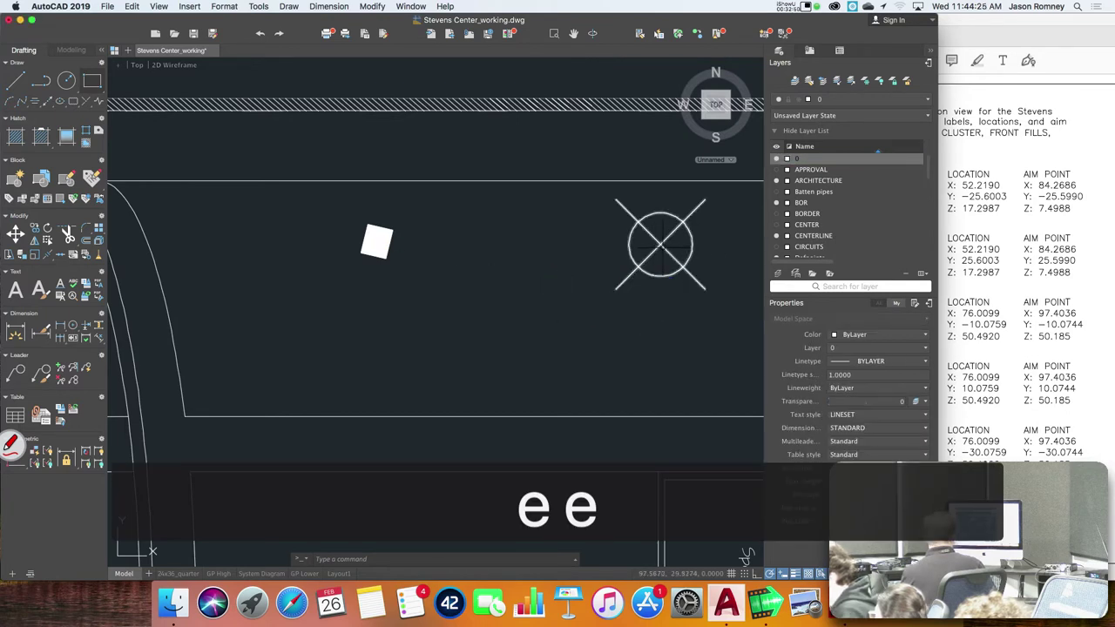
- Attempt a reference rotation of the square, then cancel it
type("ro")
key("Return")
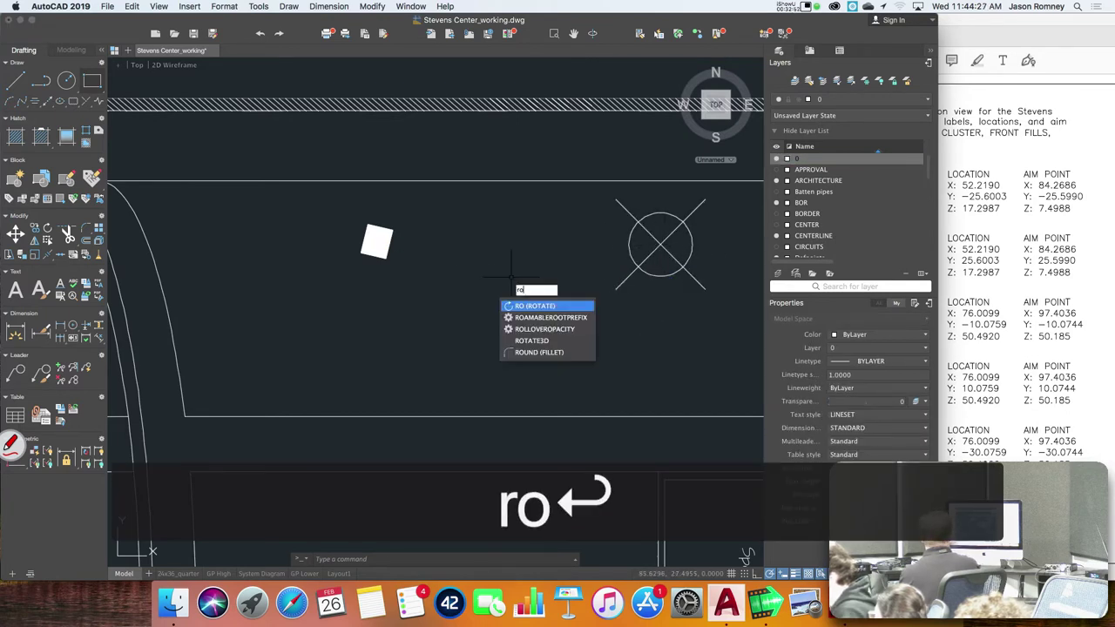
left_click(336, 204)
left_click(426, 291)
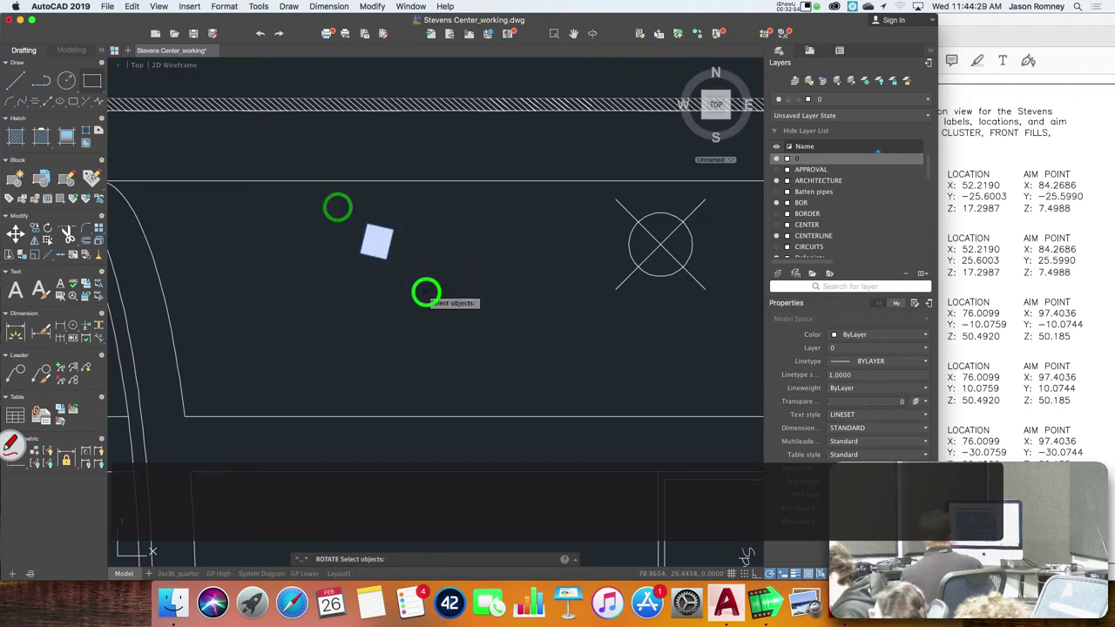
right_click(426, 291)
left_click(388, 246)
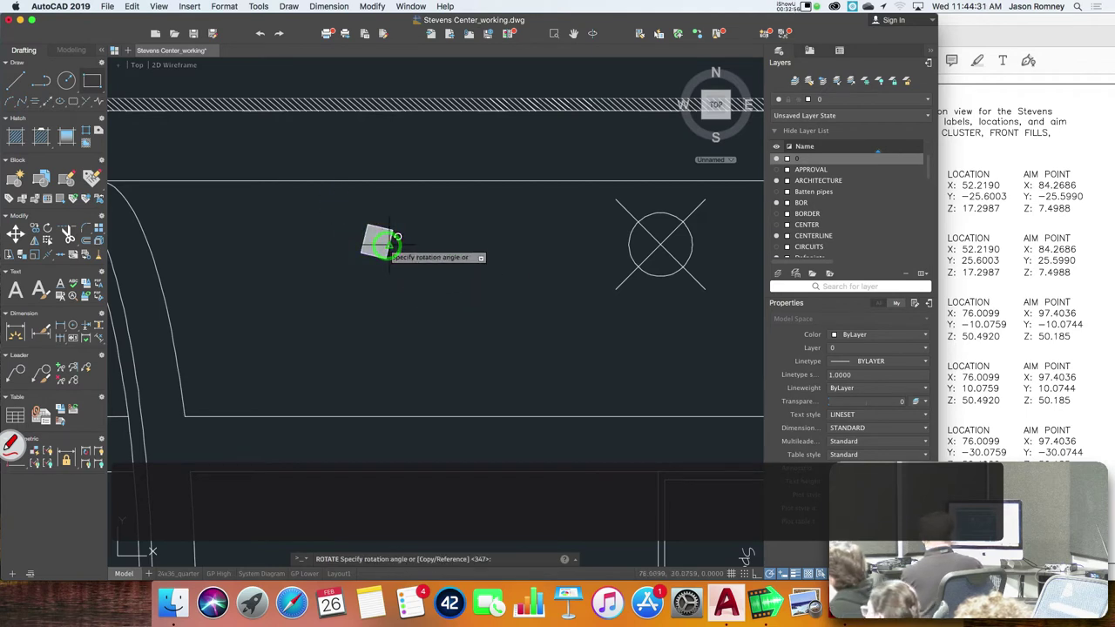
type("r")
key("Return")
left_click(386, 241)
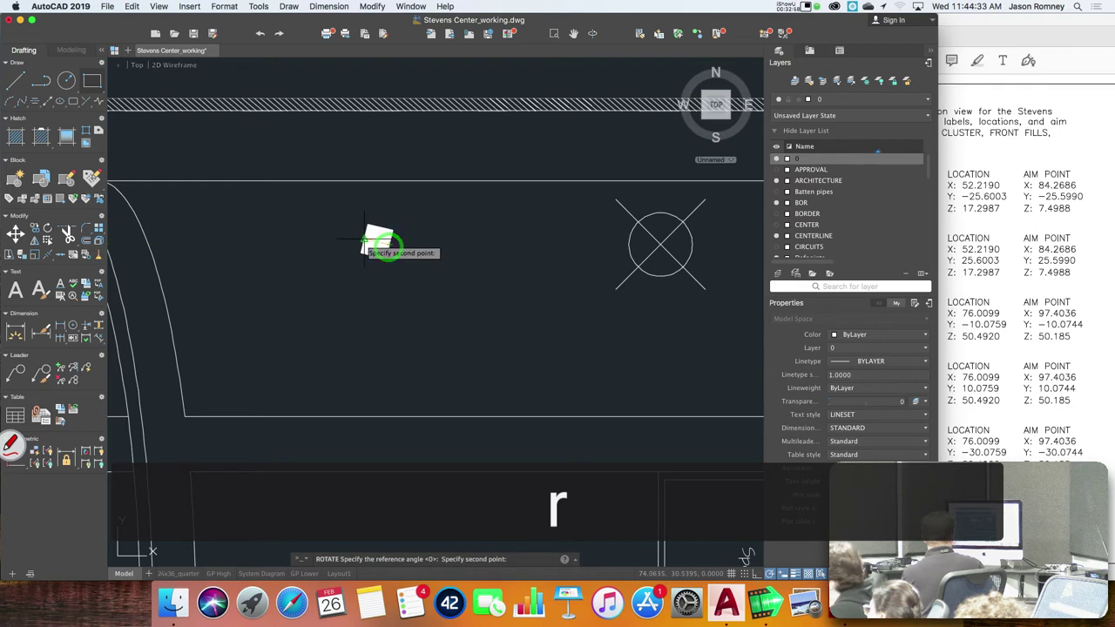
left_click(361, 241)
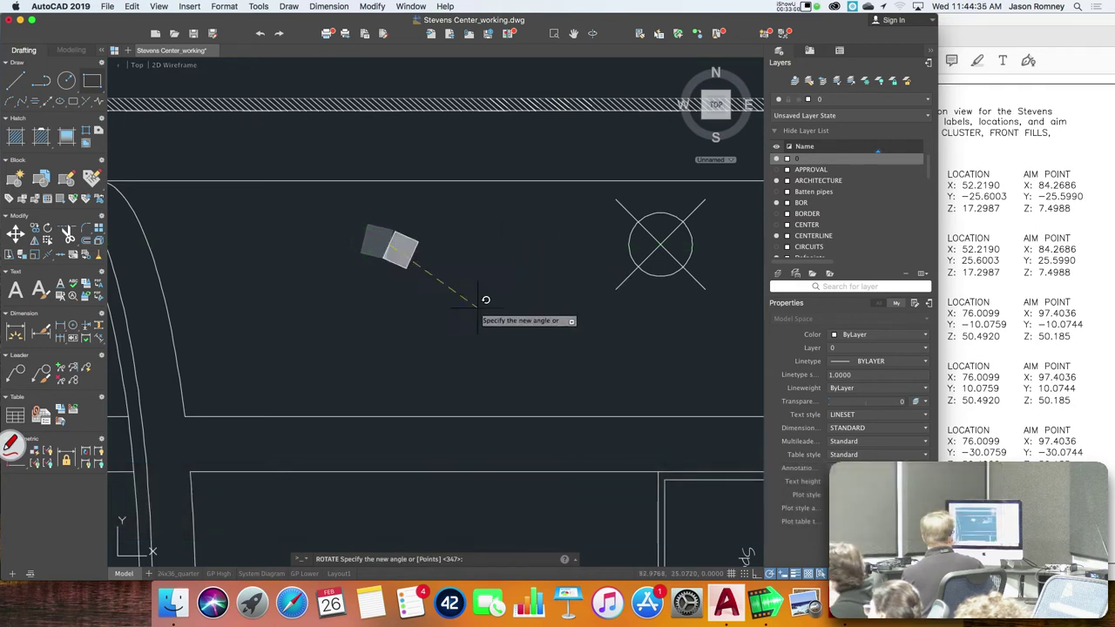
left_click(328, 259)
key("Escape")
- Rotate the square with the Reference option so it faces the aim circle's centre
type("ro")
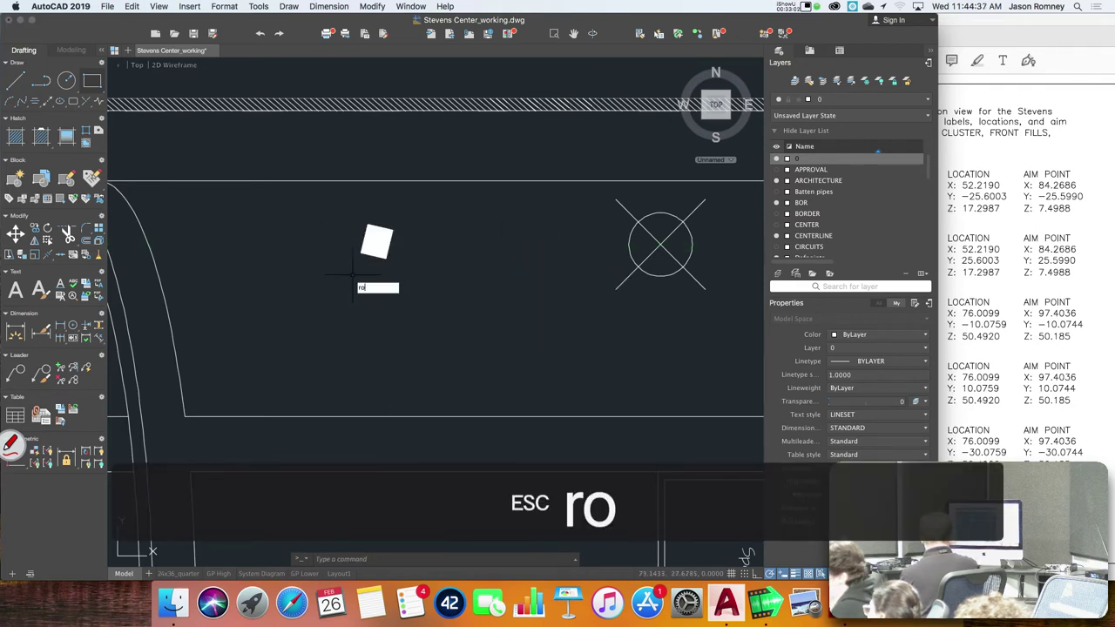
key("Return")
left_click(349, 206)
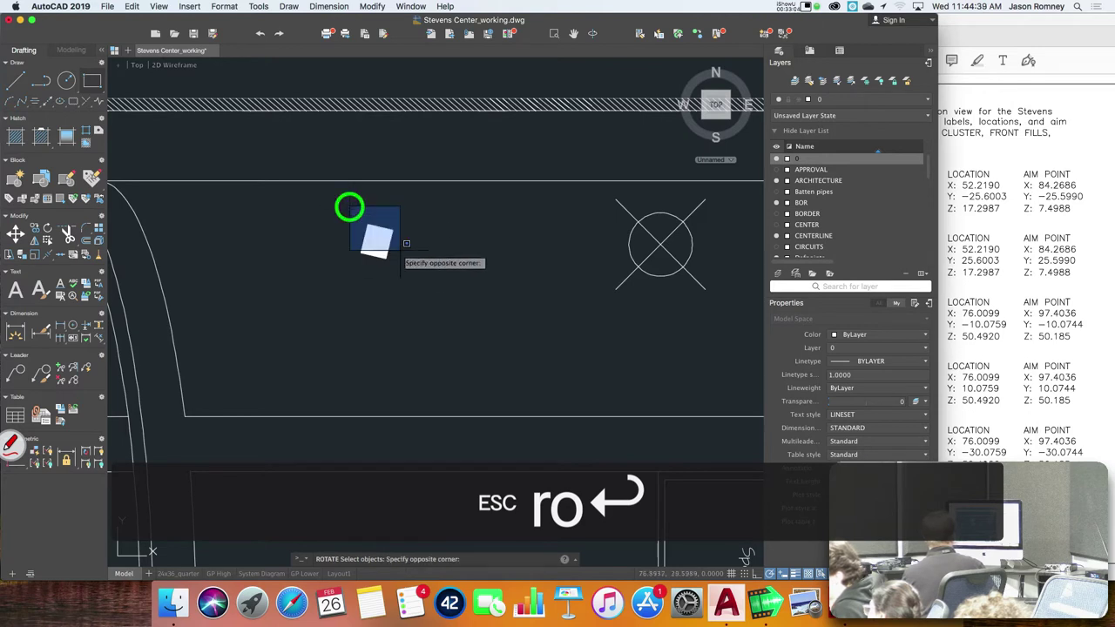
left_click(428, 294)
right_click(431, 294)
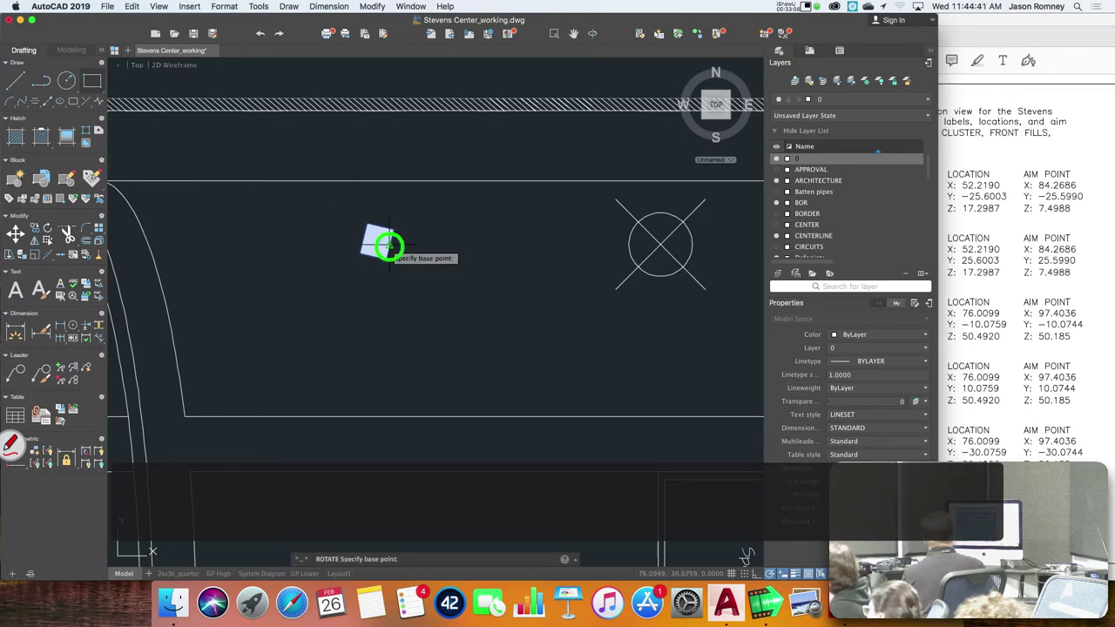
left_click(386, 241)
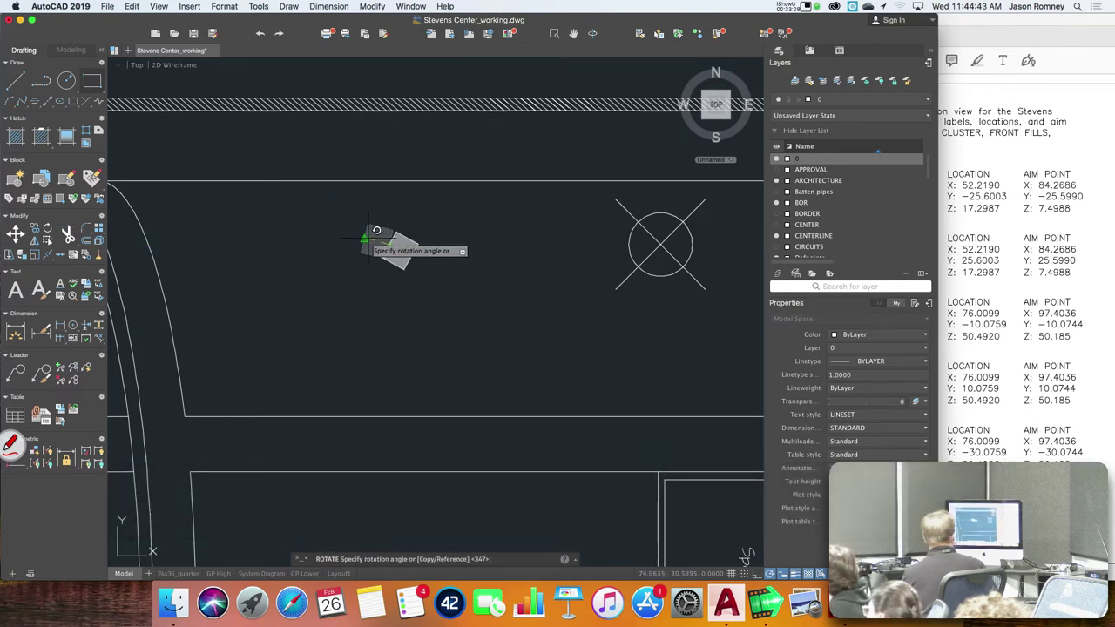
type("r")
key("Return")
left_click(375, 240)
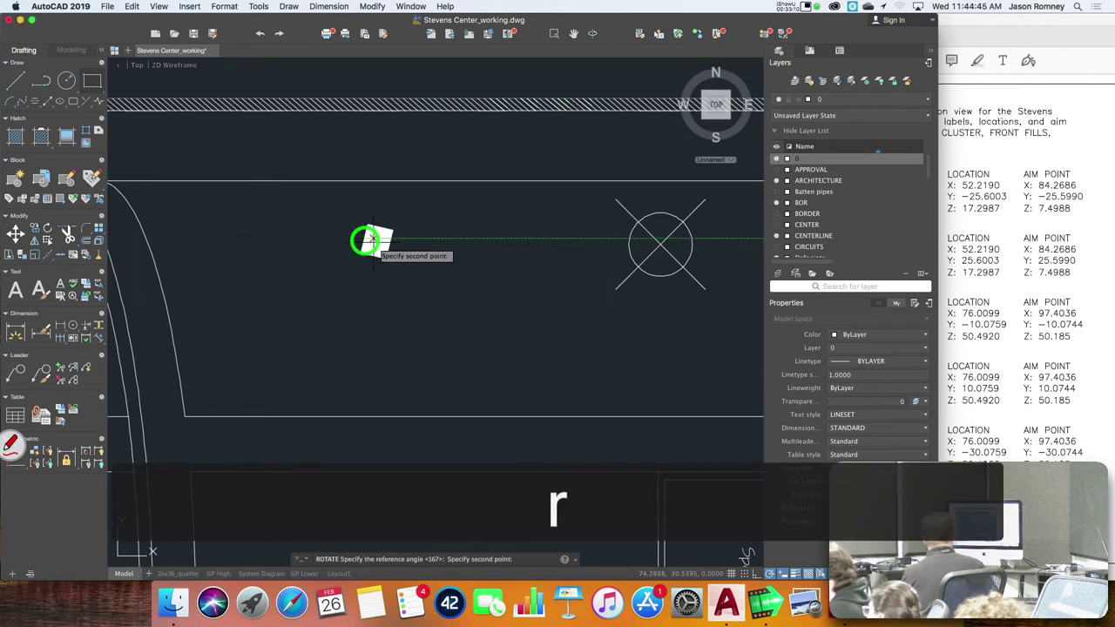
left_click(381, 243)
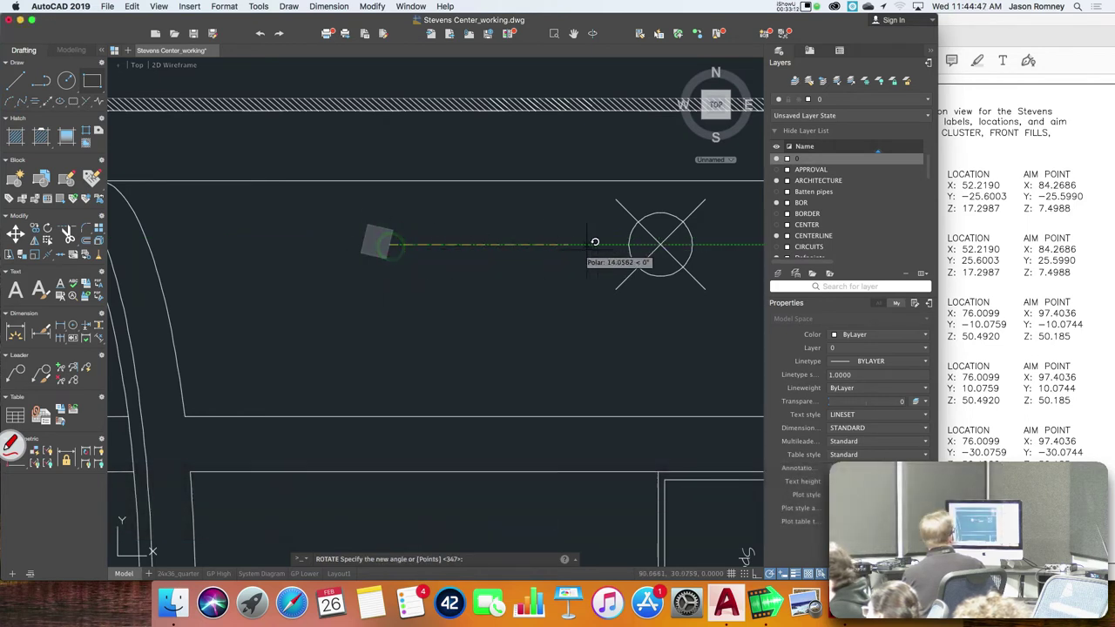
left_click(665, 240)
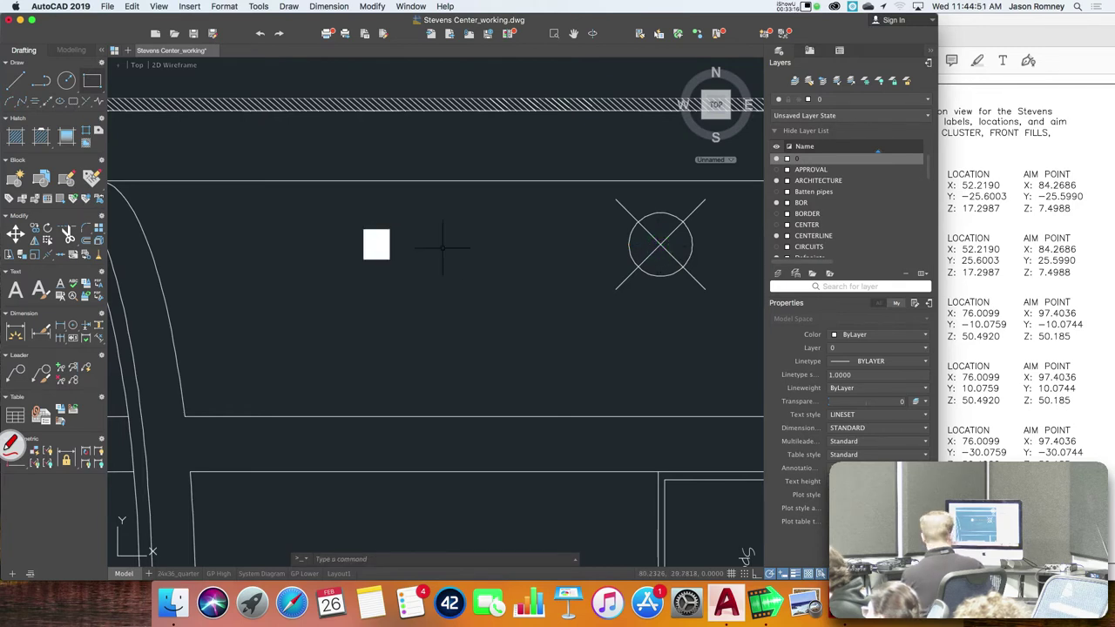
- Draw a straight aim line from the square's edge to the circle's centre
type("l")
key("Return")
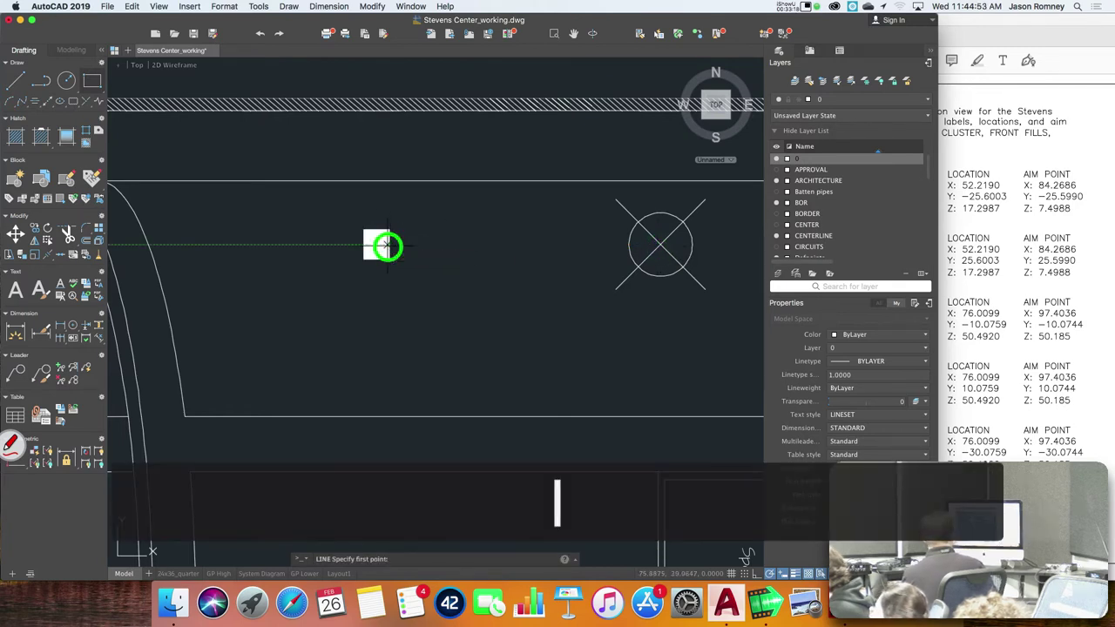
left_click(388, 247)
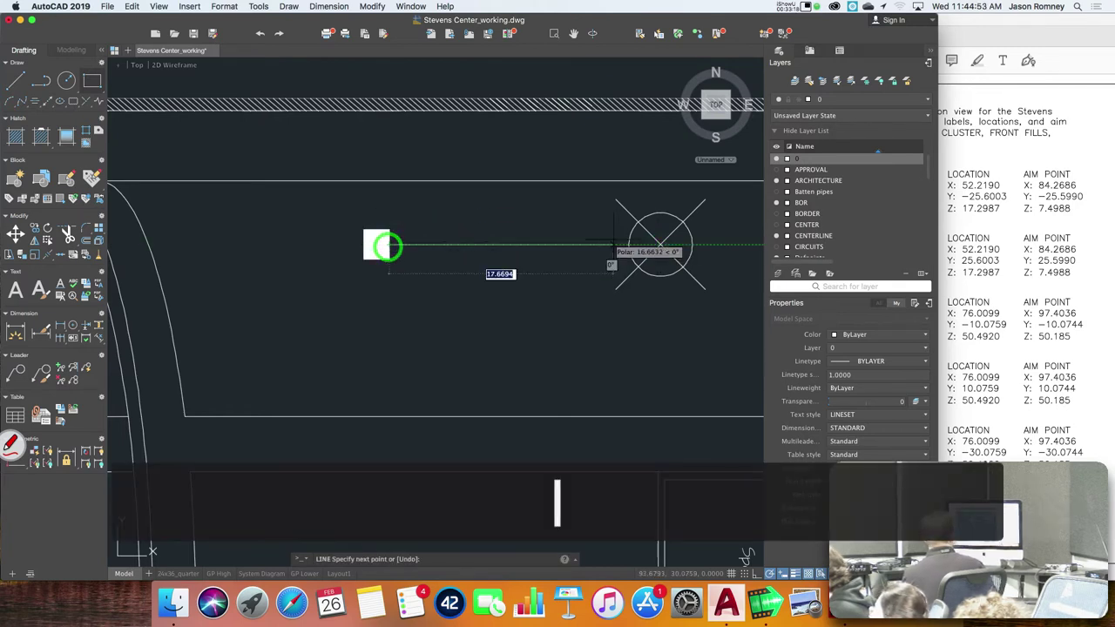
left_click(659, 245)
key("Return")
scroll(473, 261, "down", 3)
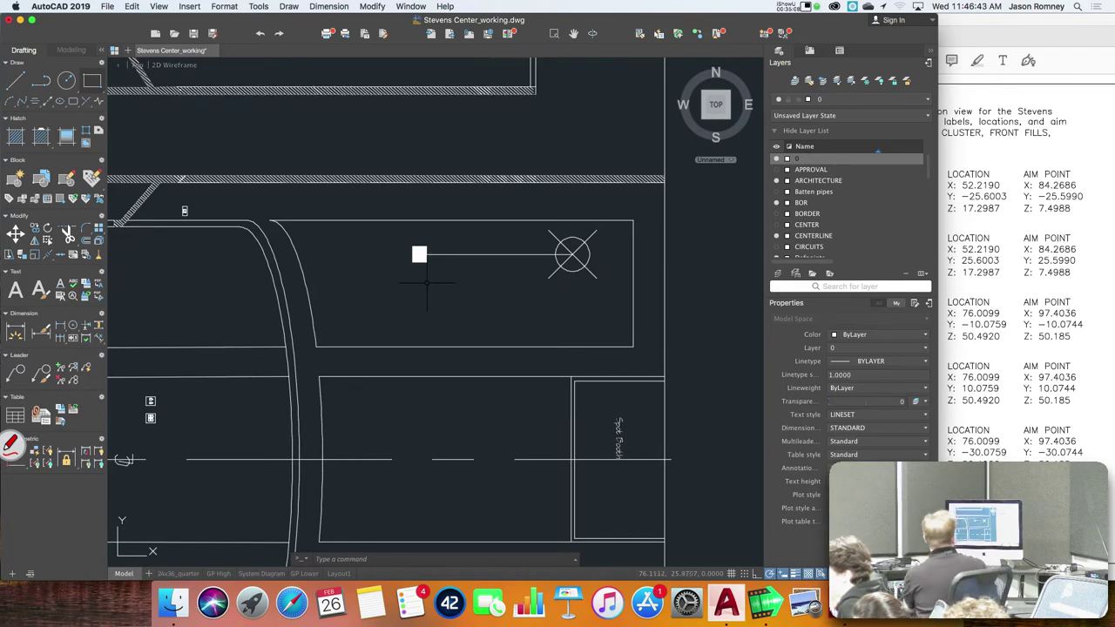
- In the section view, set a UCS origin at the stage floor corner
scroll(361, 326, "down", 5)
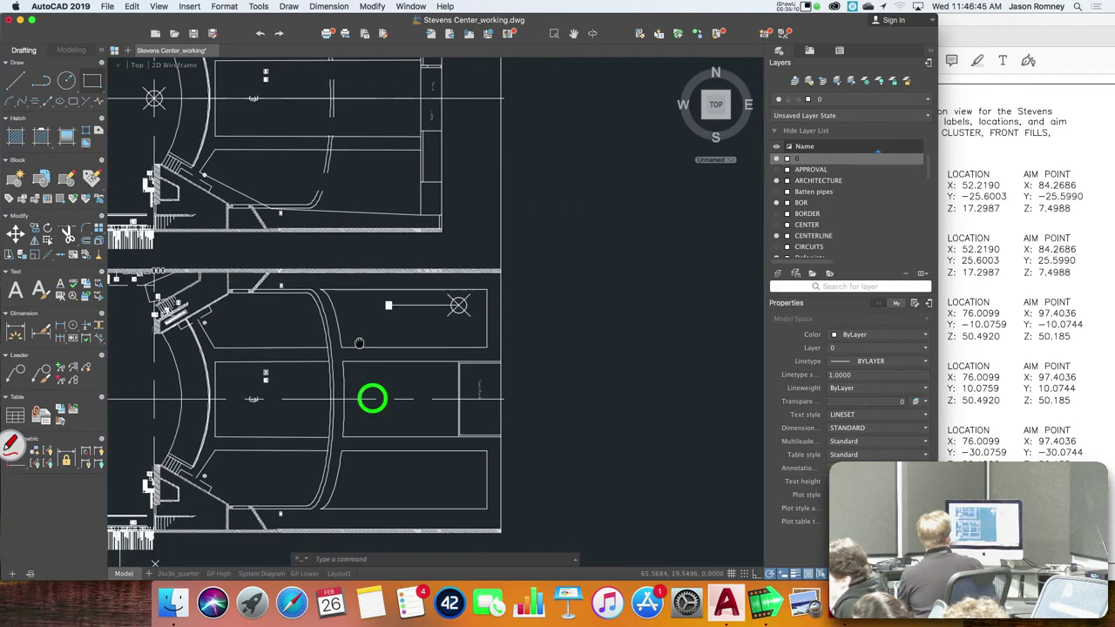
left_click_drag(359, 343, 388, 433)
scroll(389, 433, "down", 3)
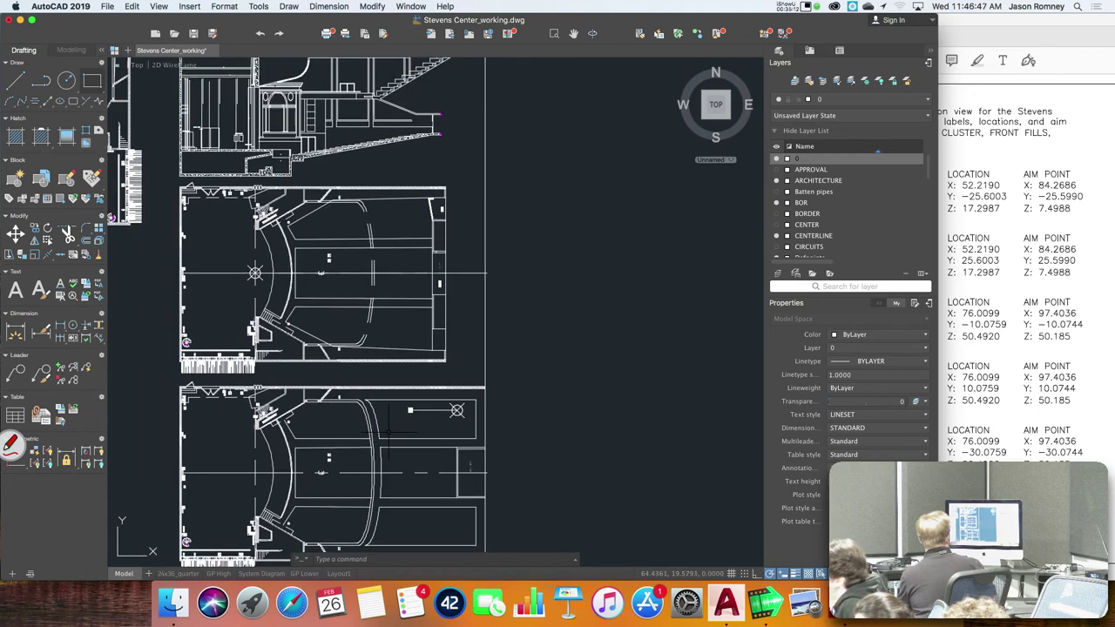
scroll(389, 431, "down", 2)
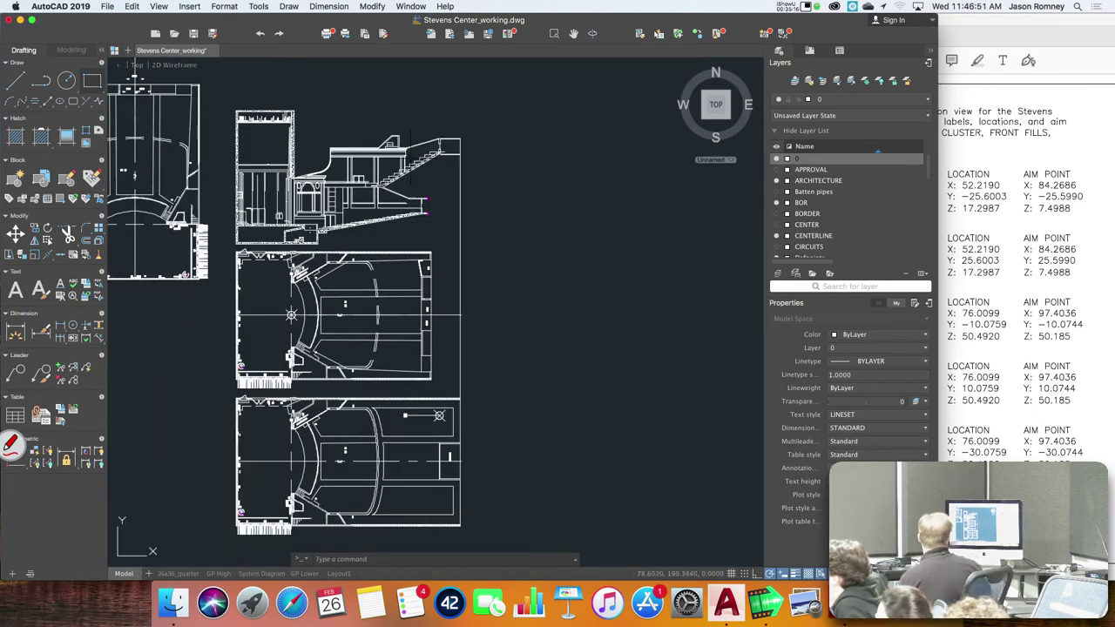
scroll(410, 143, "up", 5)
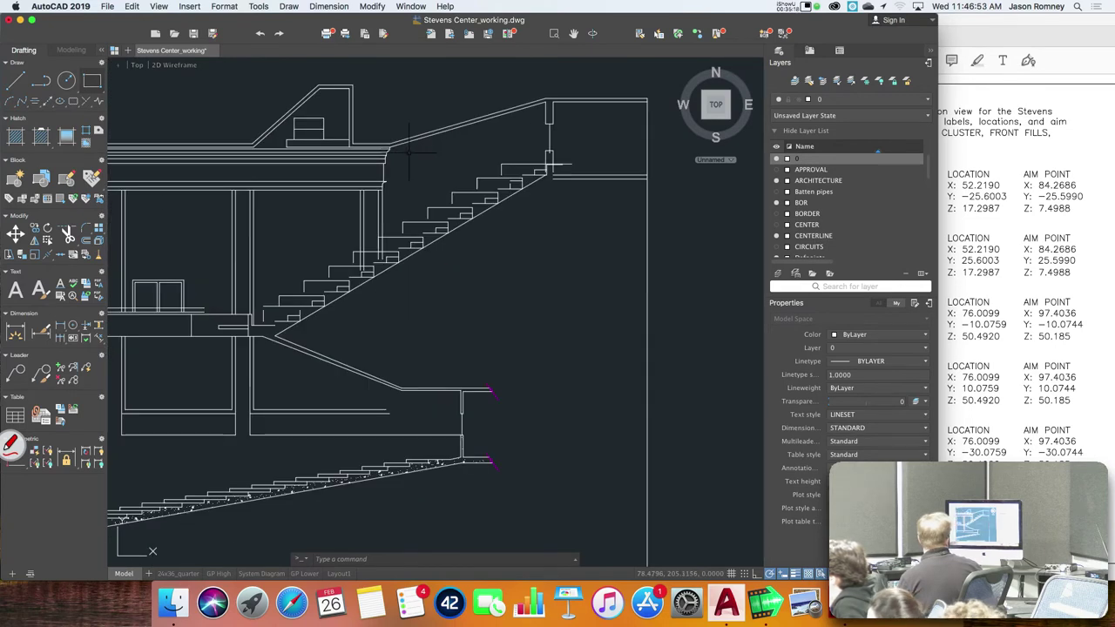
scroll(409, 153, "down", 1)
scroll(602, 340, "left", 5)
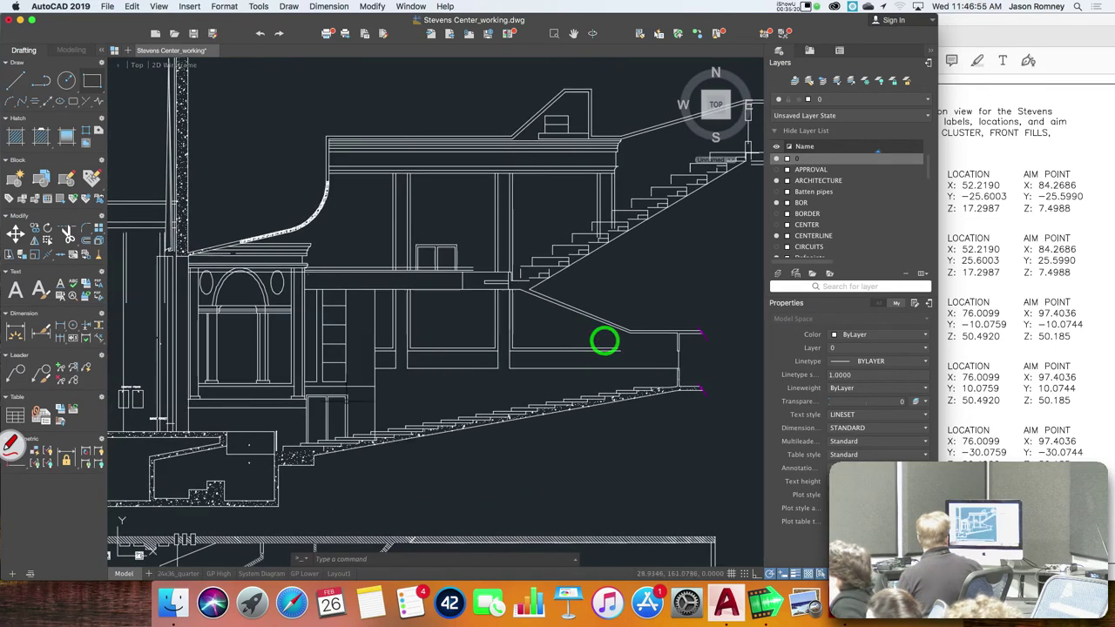
scroll(425, 389, "left", 5)
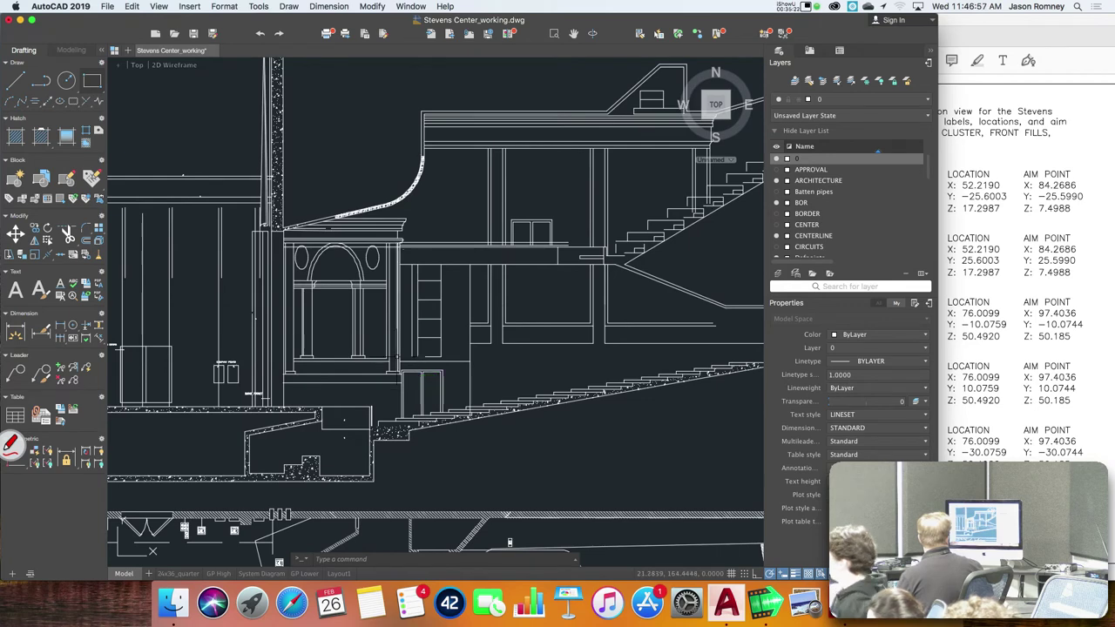
type("ucs")
key("Return")
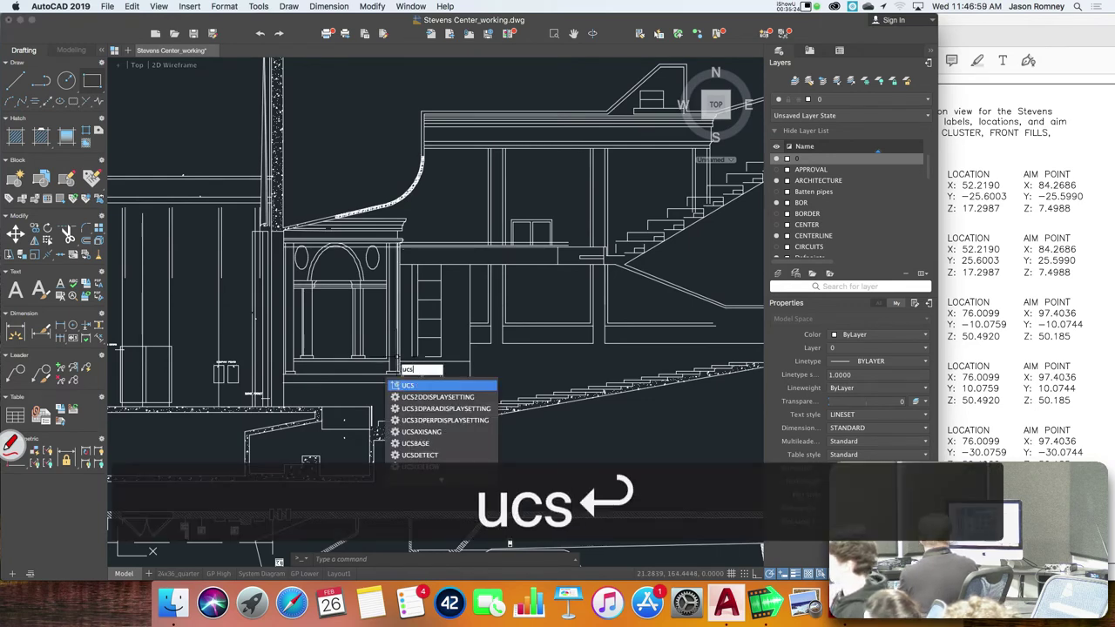
scroll(264, 410, "up", 3)
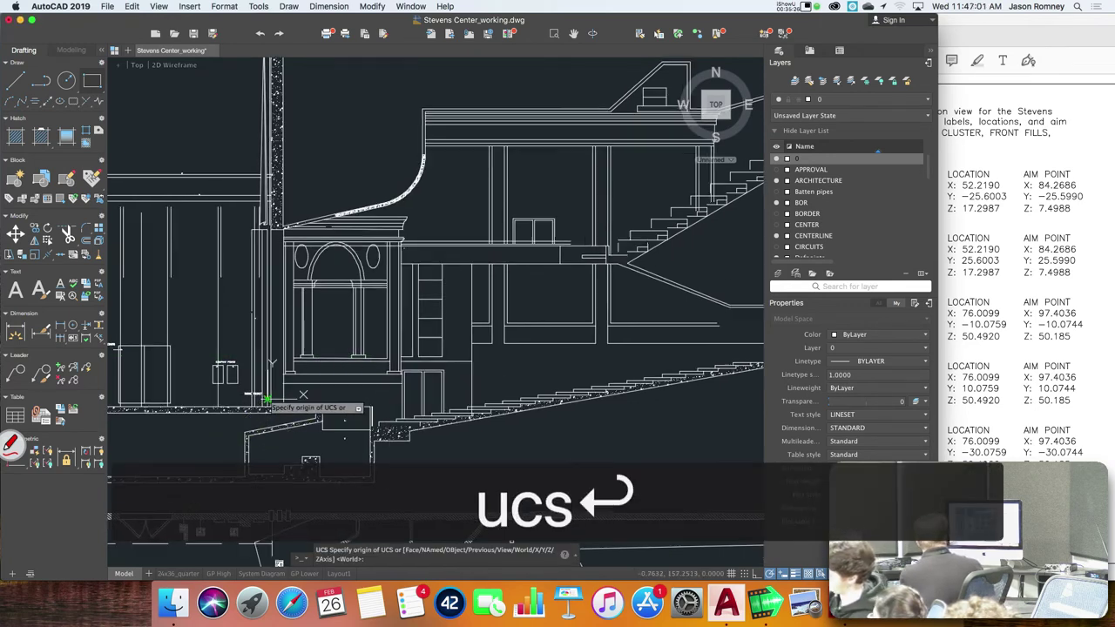
scroll(265, 417, "up", 2)
scroll(281, 389, "up", 2)
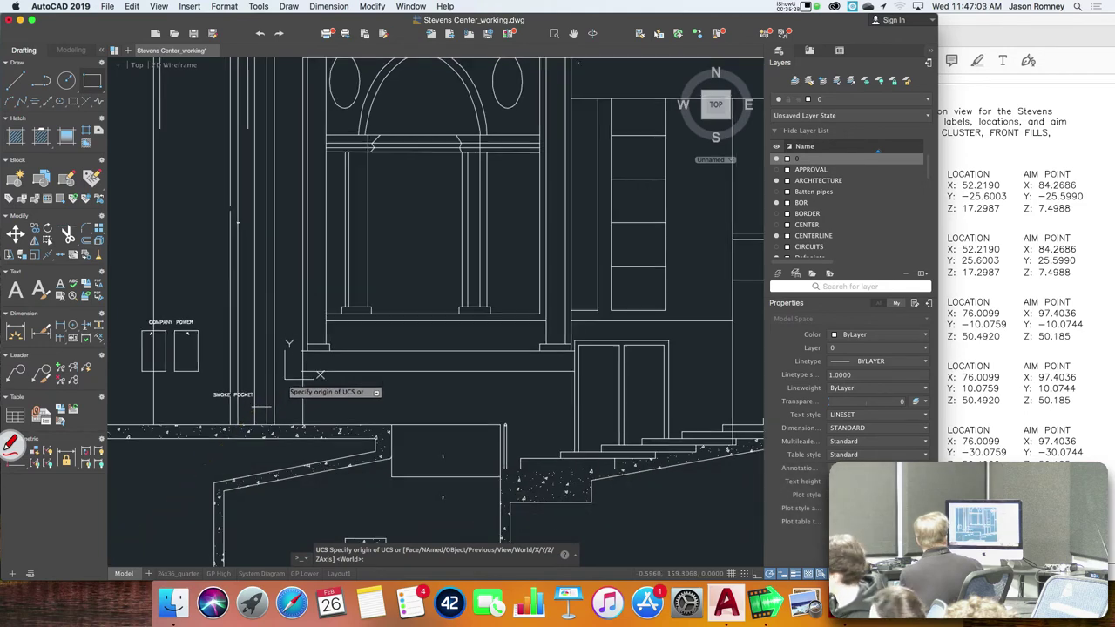
mouse_move(281, 389)
left_mouse_down()
mouse_move(319, 453)
mouse_move(322, 436)
left_mouse_up()
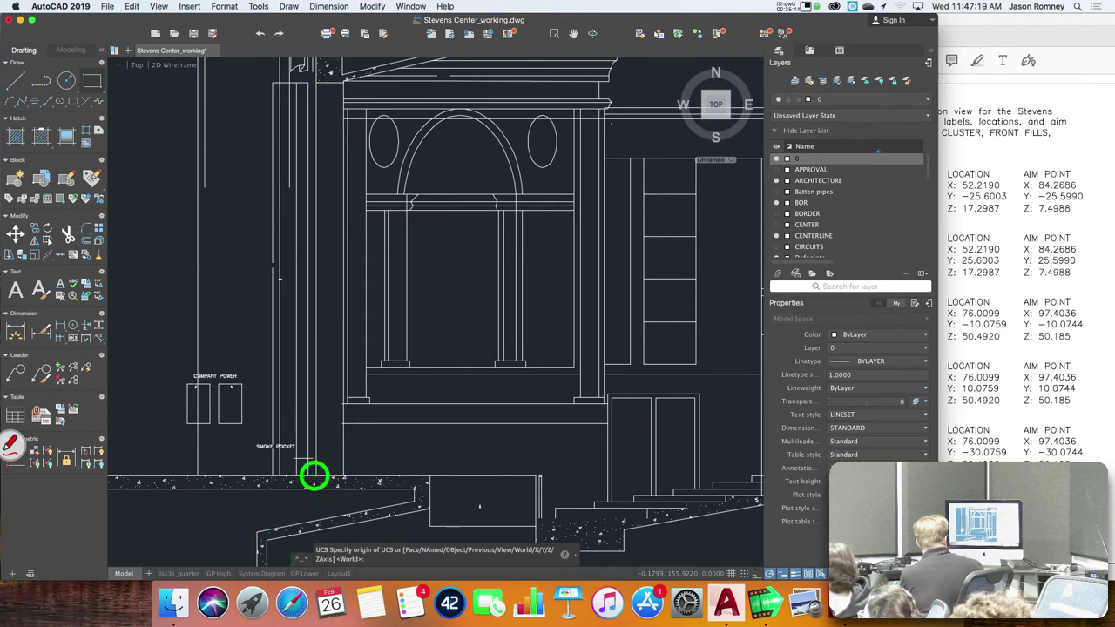
left_click(315, 475)
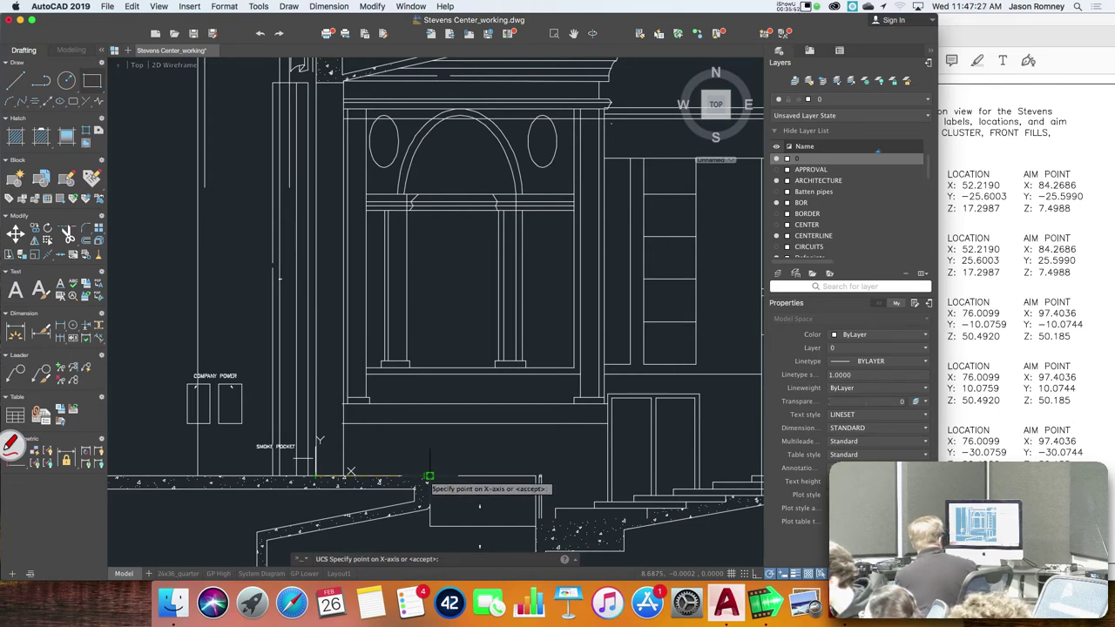
left_click(429, 476)
key("Return")
scroll(329, 449, "up", 3)
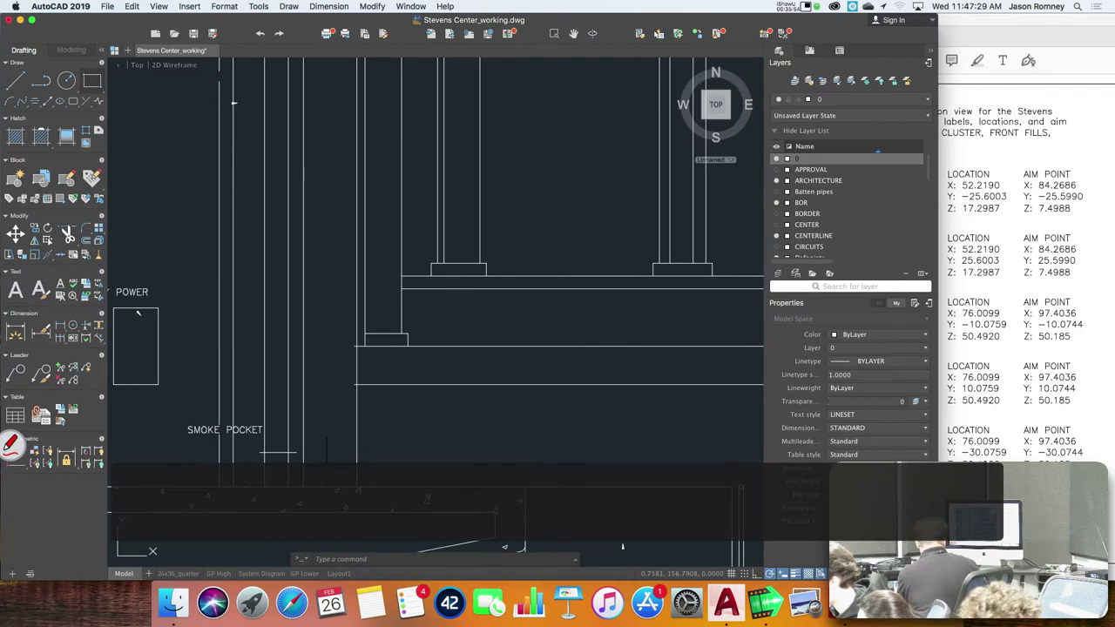
- Redefine the UCS with origin at the smoke pocket floor corner and X-axis along the floor
type("ucs")
key("Return")
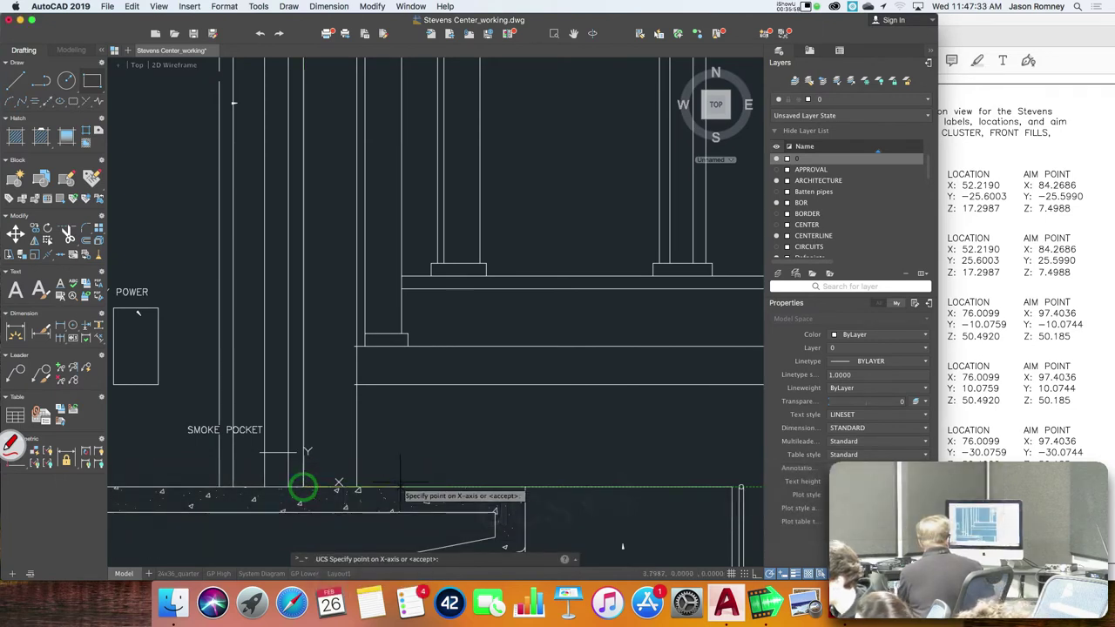
left_click(299, 486)
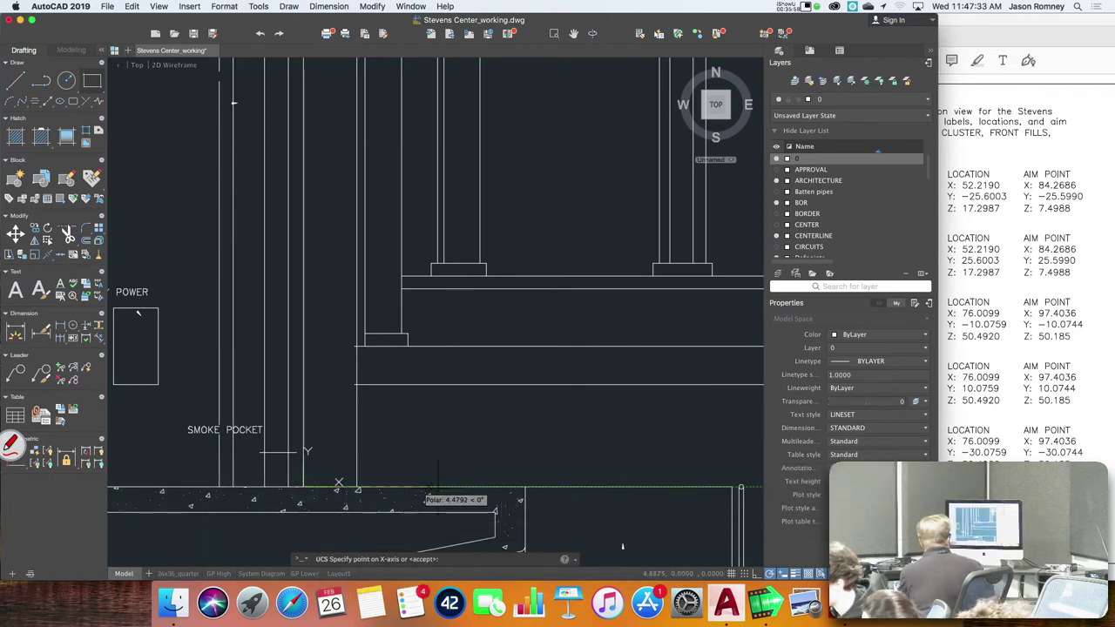
left_click(523, 491)
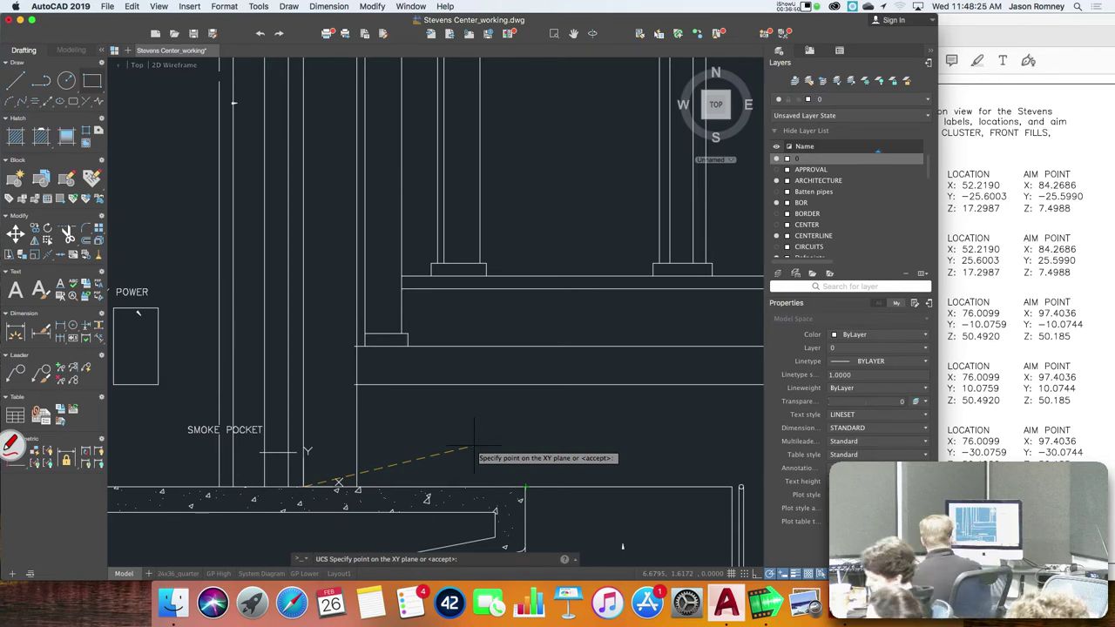
key("Return")
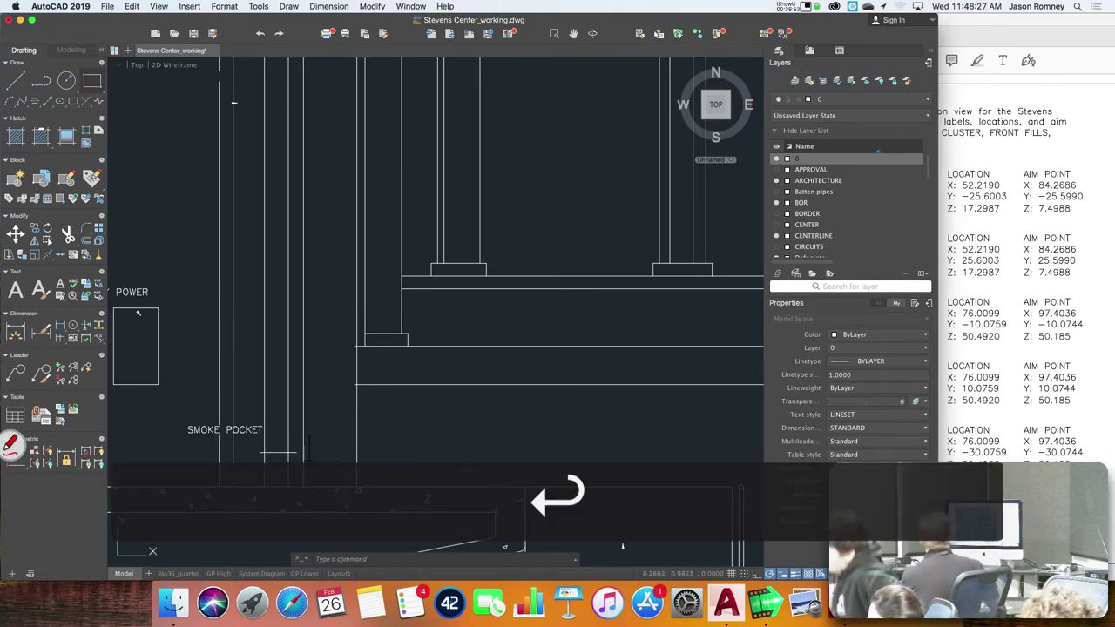
- Check the vertical line by the smoke pocket, then pan out to the full seating section
left_click(304, 472)
mouse_move(304, 488)
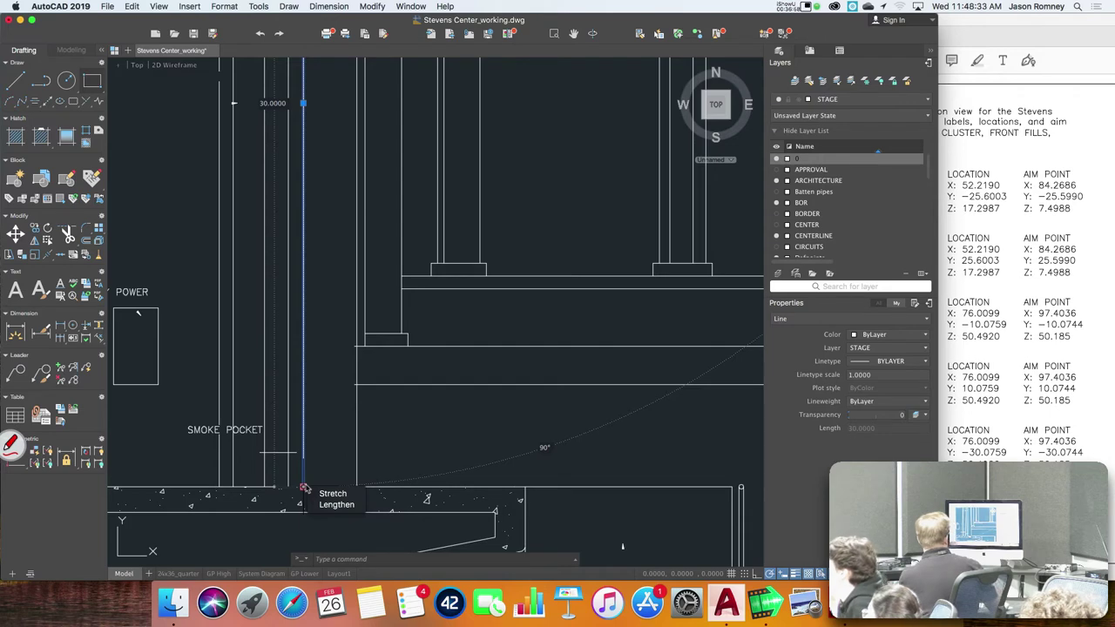
key("Escape")
scroll(443, 434, "down", 4)
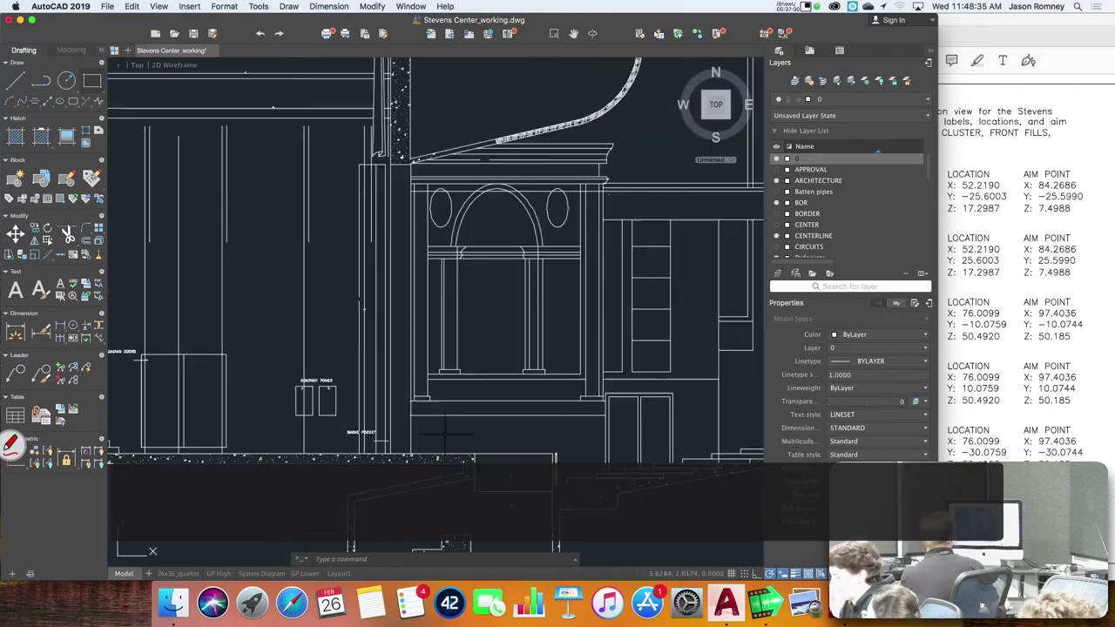
left_click_drag(443, 434, 264, 438)
scroll(493, 406, "down", 2)
left_click_drag(493, 406, 298, 444)
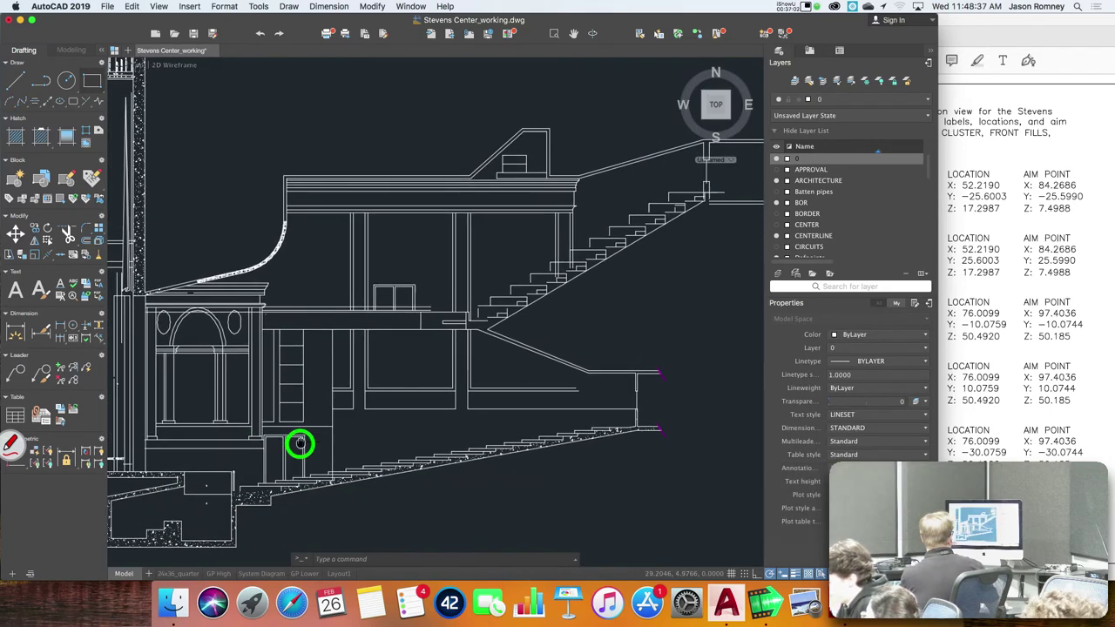
- Place a point at 76.0099,50.4920 on the section and zoom in on it
type("point")
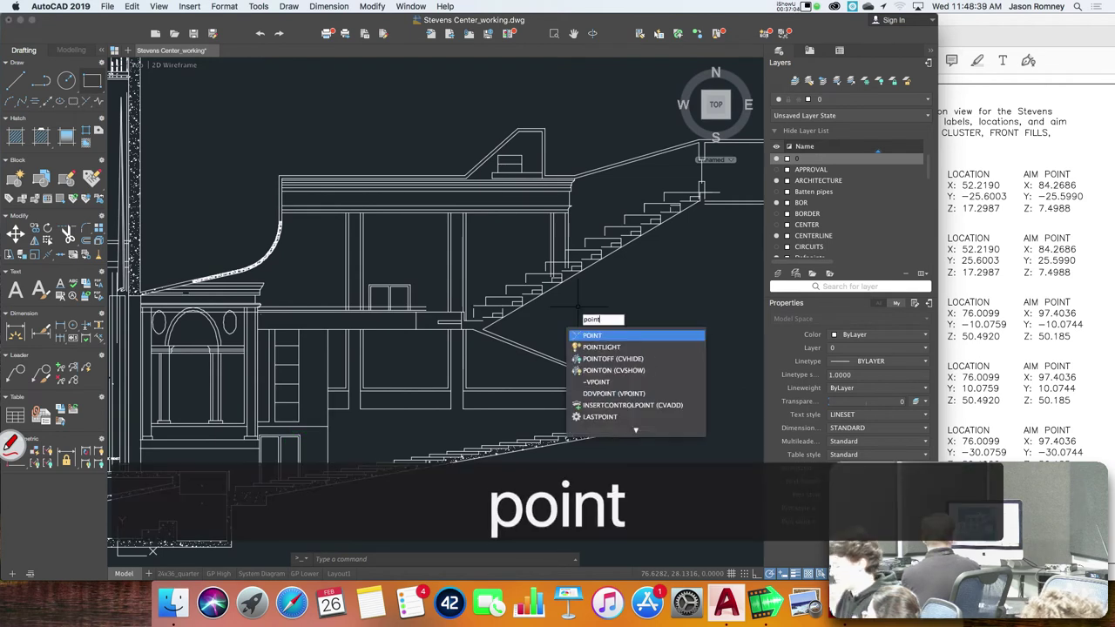
key("Return")
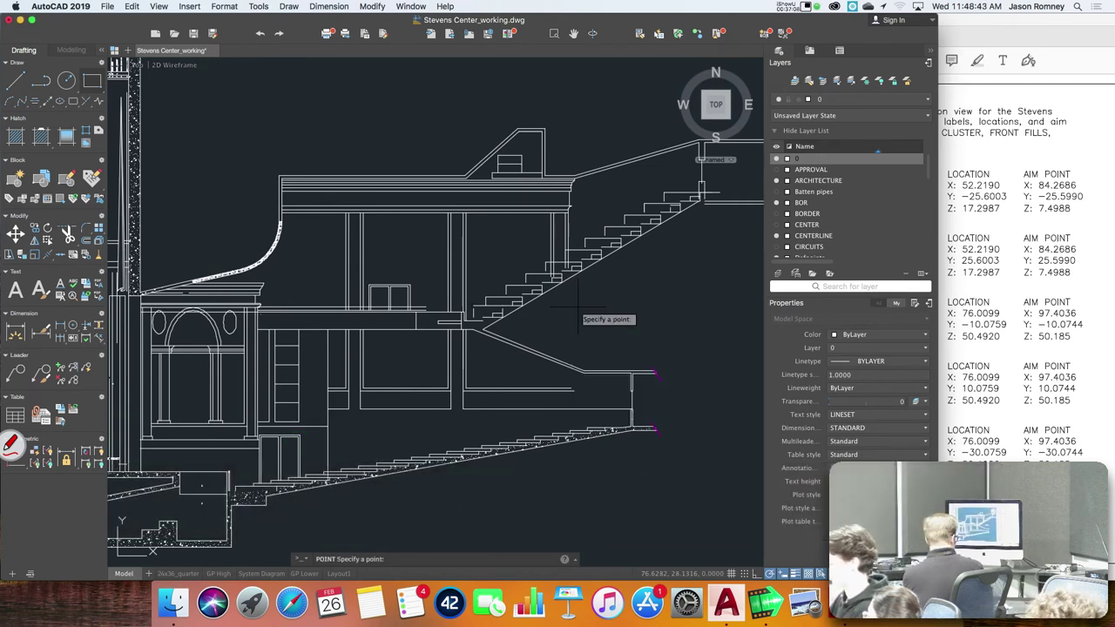
type("76.00")
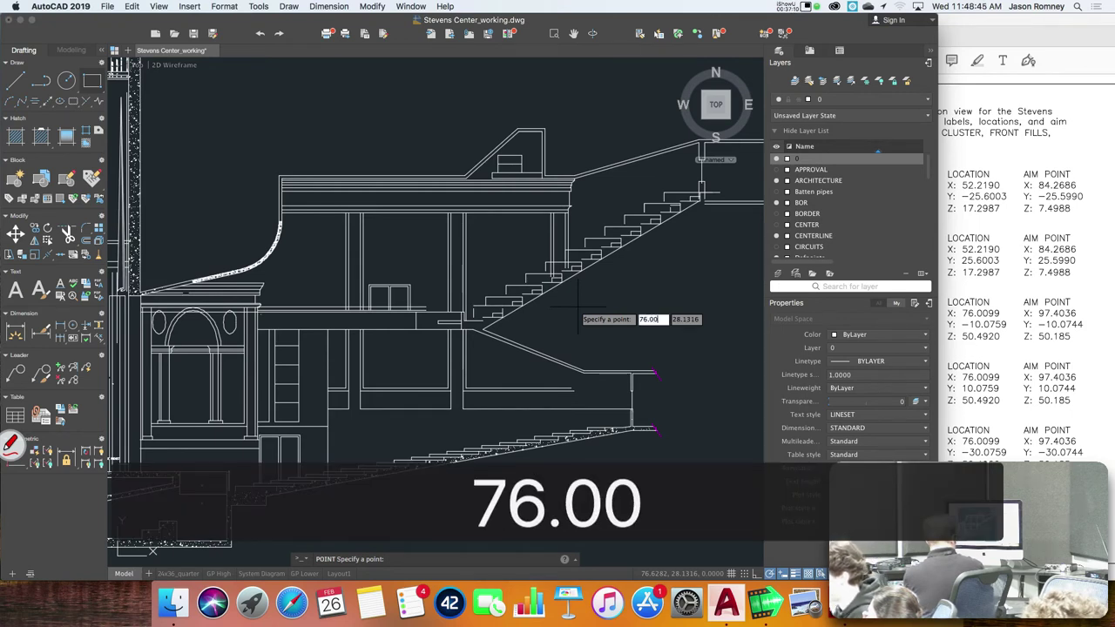
type("99,")
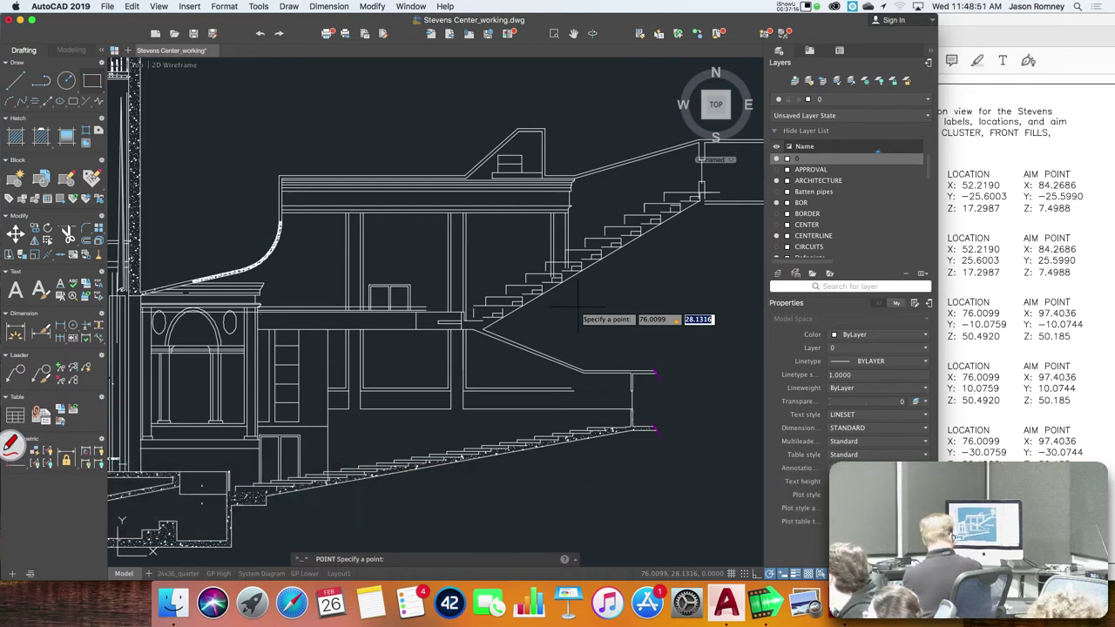
type("50.4")
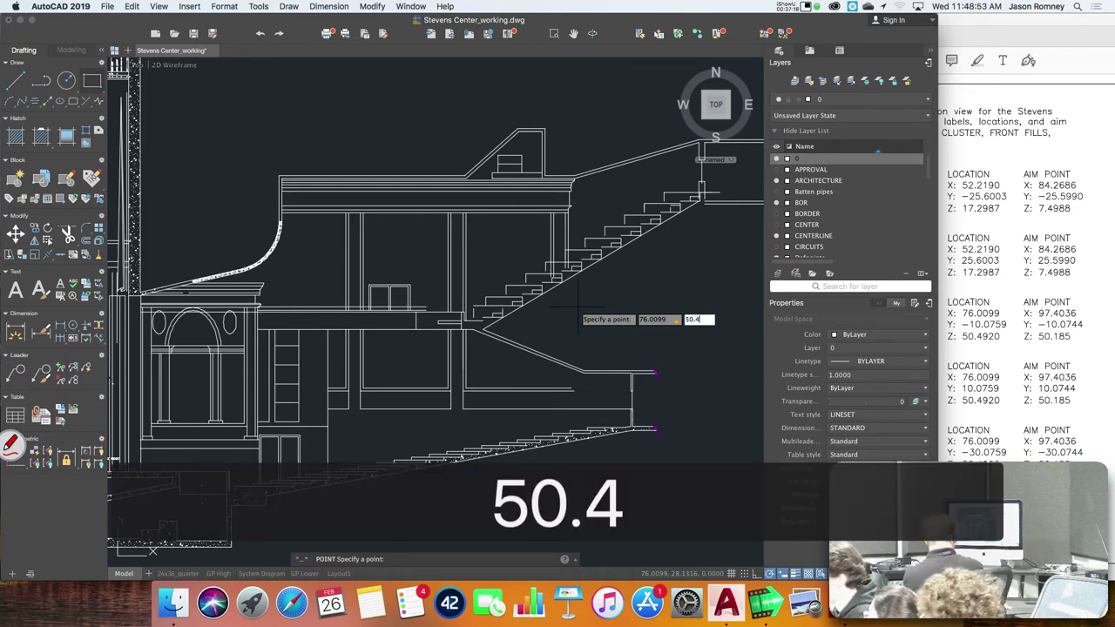
type("920")
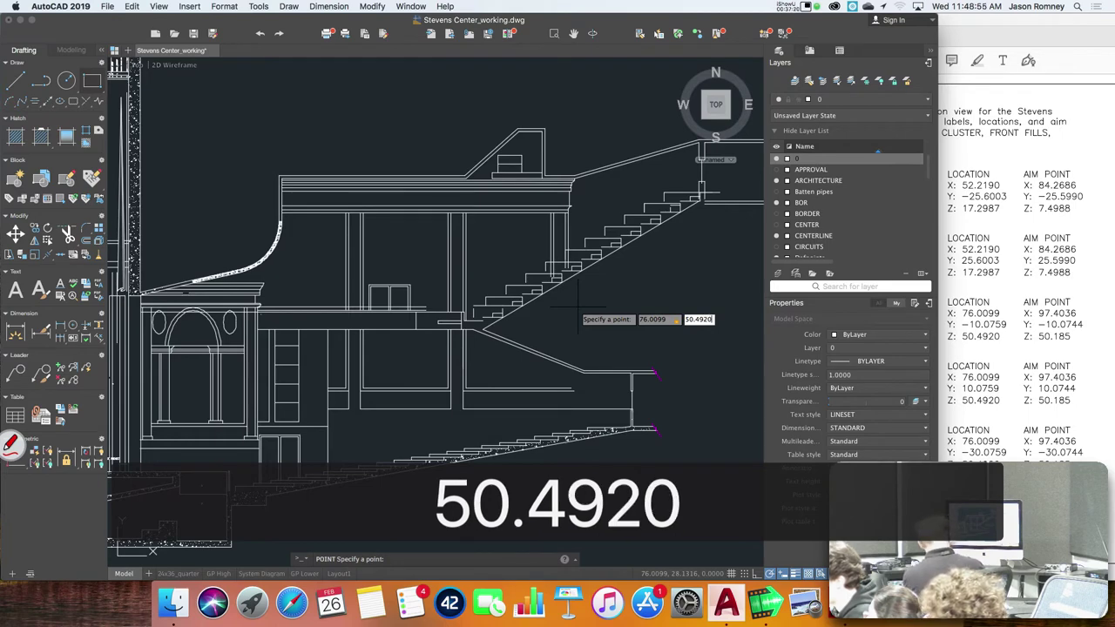
key("Return")
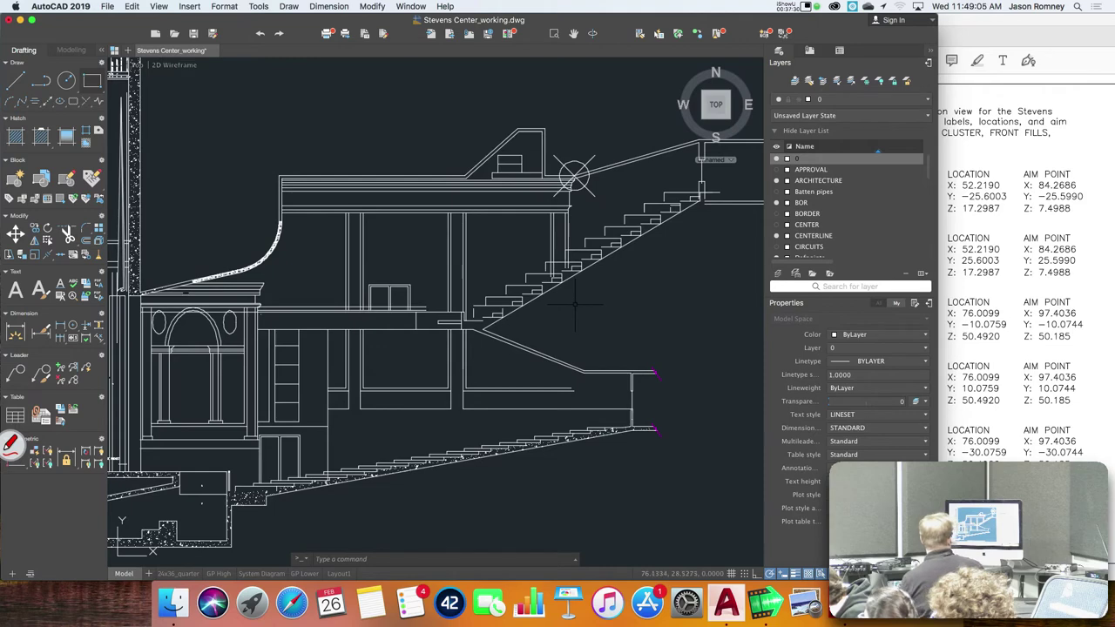
scroll(574, 176, "up", 8)
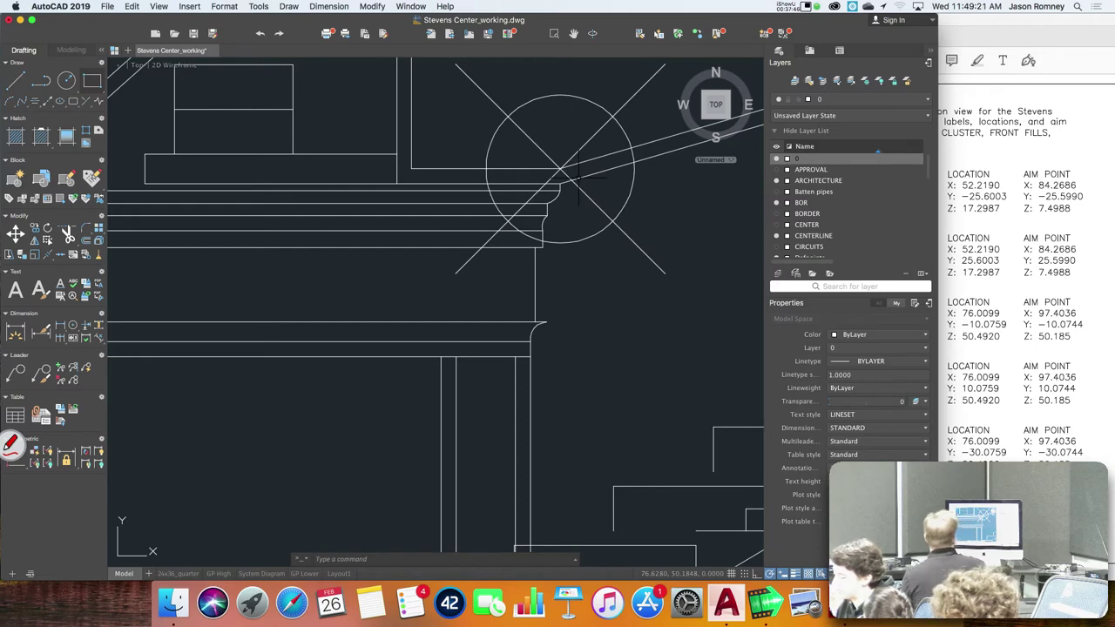
- Copy the speaker rectangle from the floor plan onto the section's upper-balcony point marker
scroll(542, 279, "down", 5)
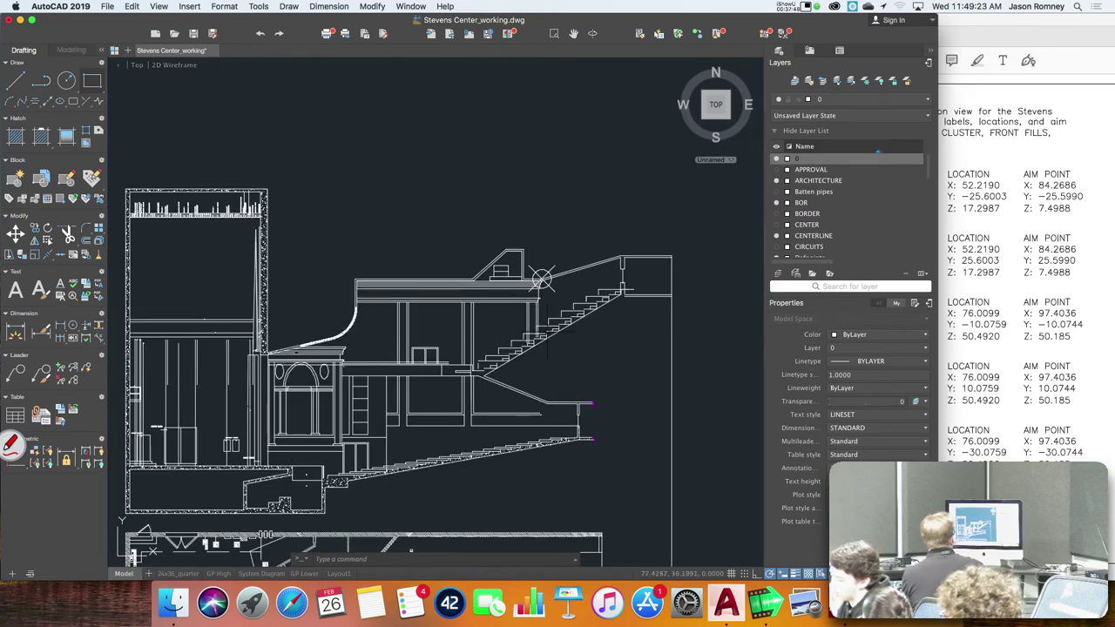
left_click_drag(558, 416, 540, 52)
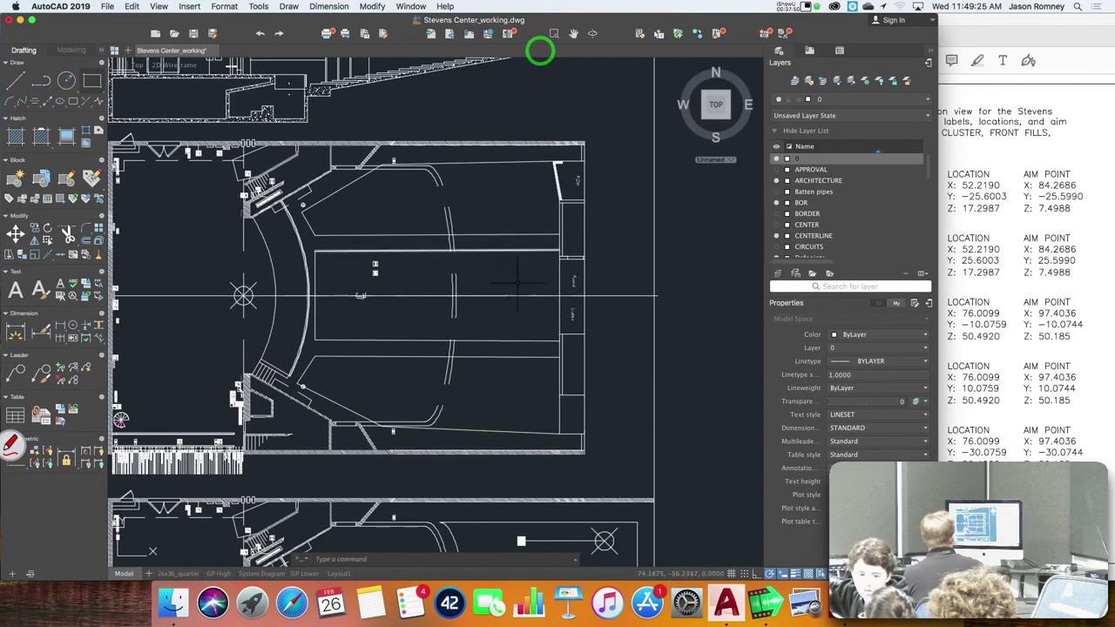
scroll(528, 157, "down", 5)
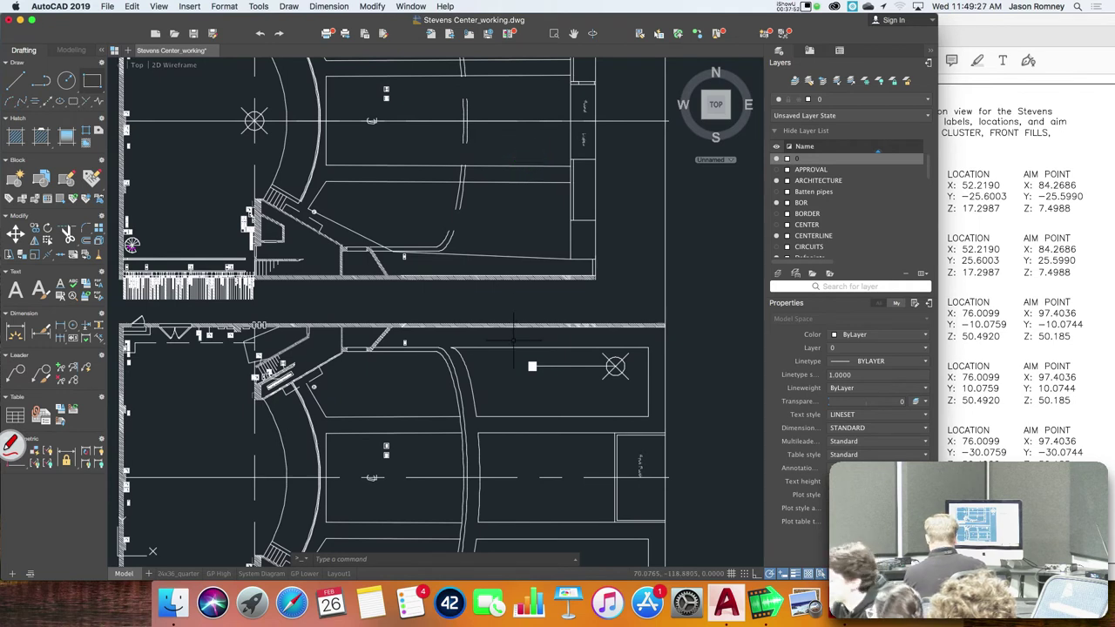
type("co")
key("Return")
left_click(518, 357)
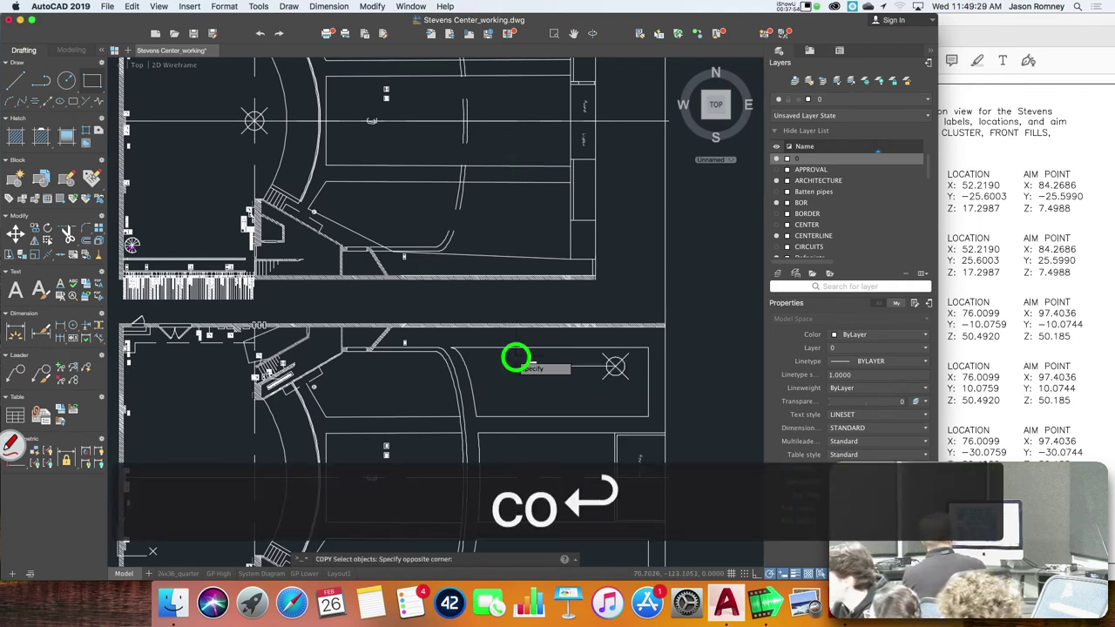
key("Return")
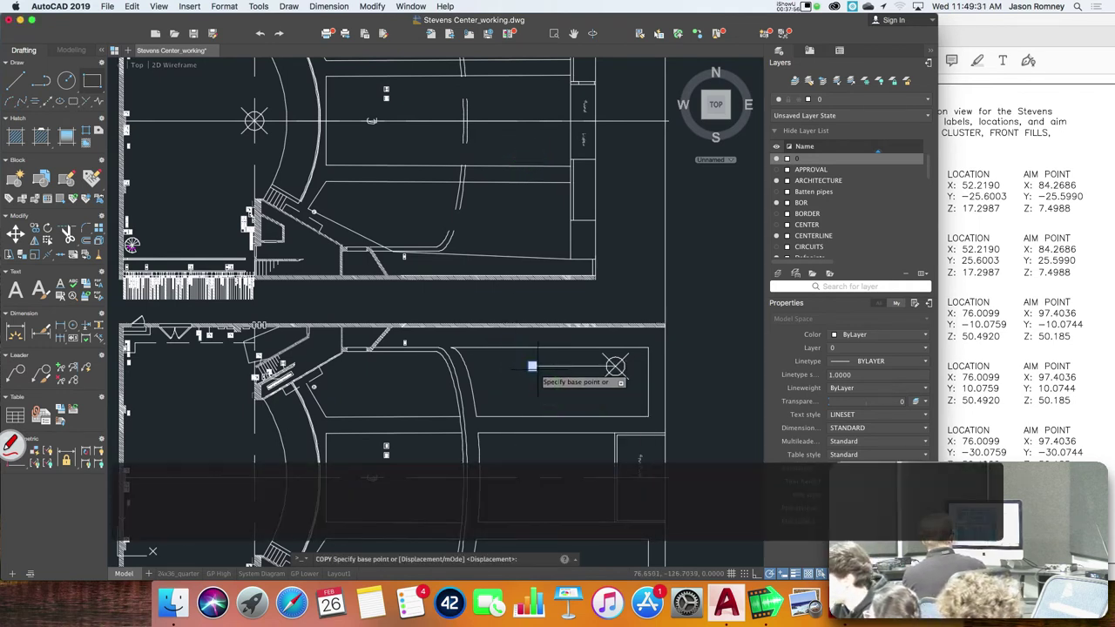
left_click(535, 368)
scroll(526, 224, "down", 3)
scroll(526, 224, "down", 3)
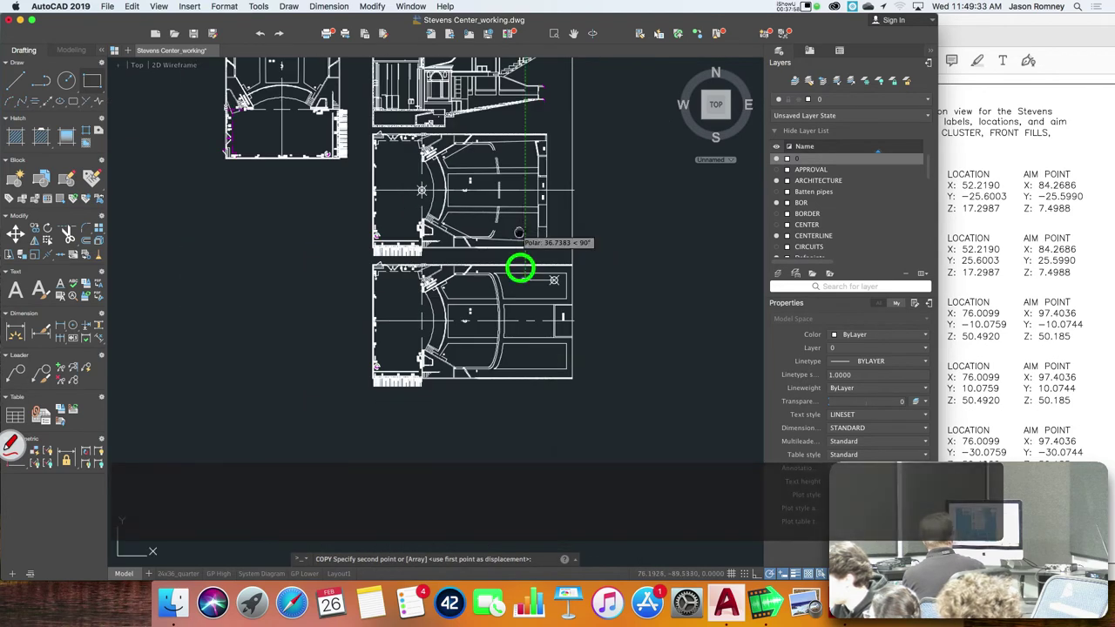
scroll(521, 284, "up", 6)
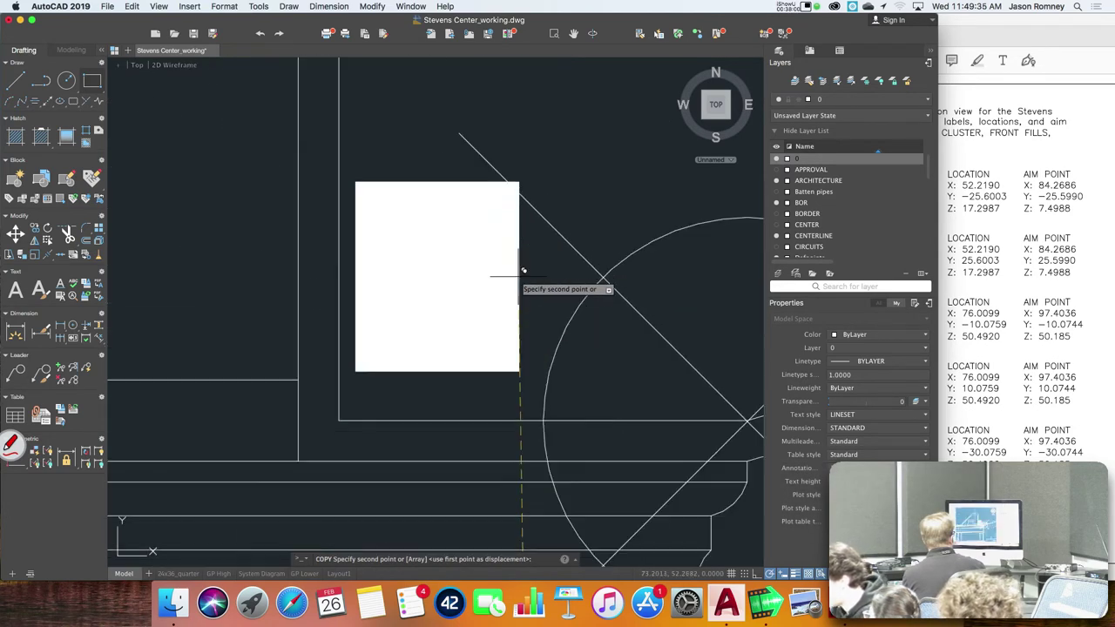
scroll(520, 283, "down", 2)
scroll(533, 286, "up", 4)
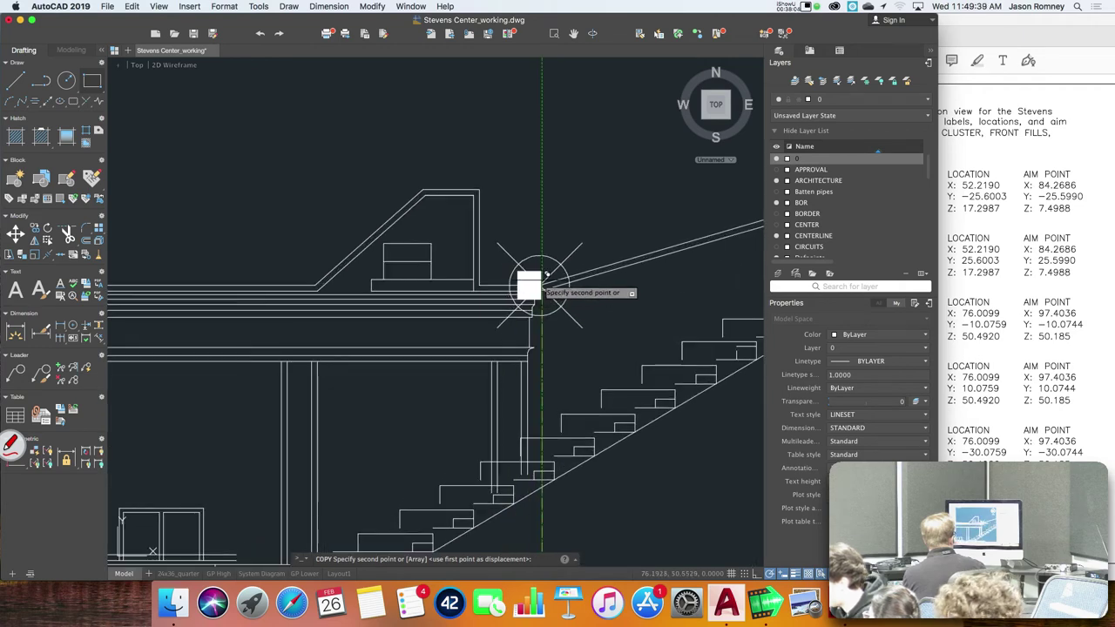
scroll(540, 284, "up", 1)
scroll(540, 284, "up", 6)
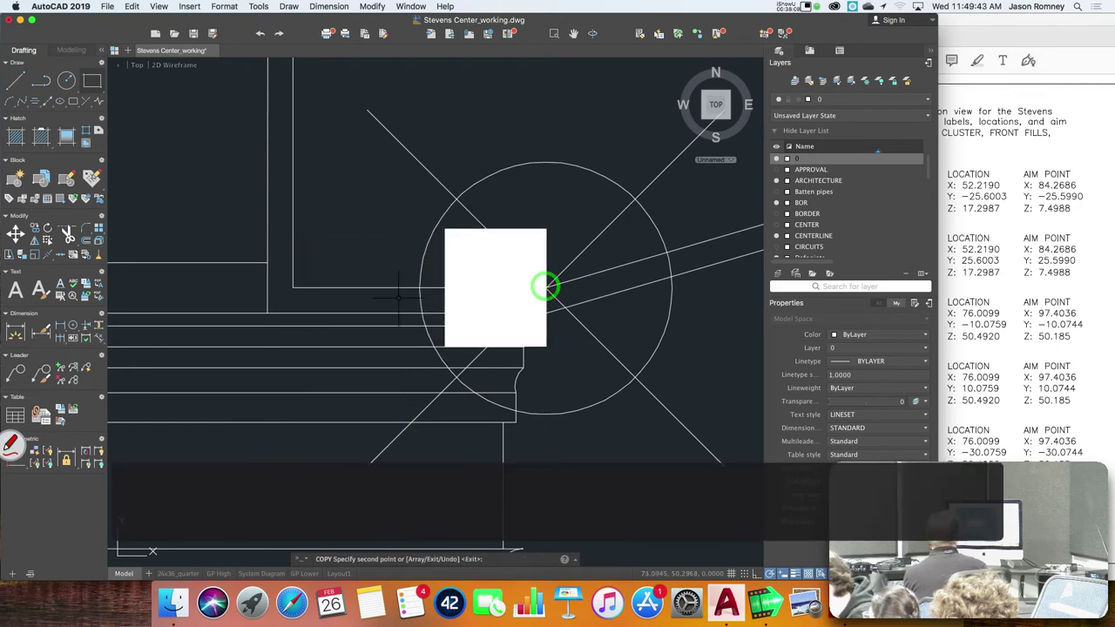
key("Return")
scroll(488, 287, "down", 5)
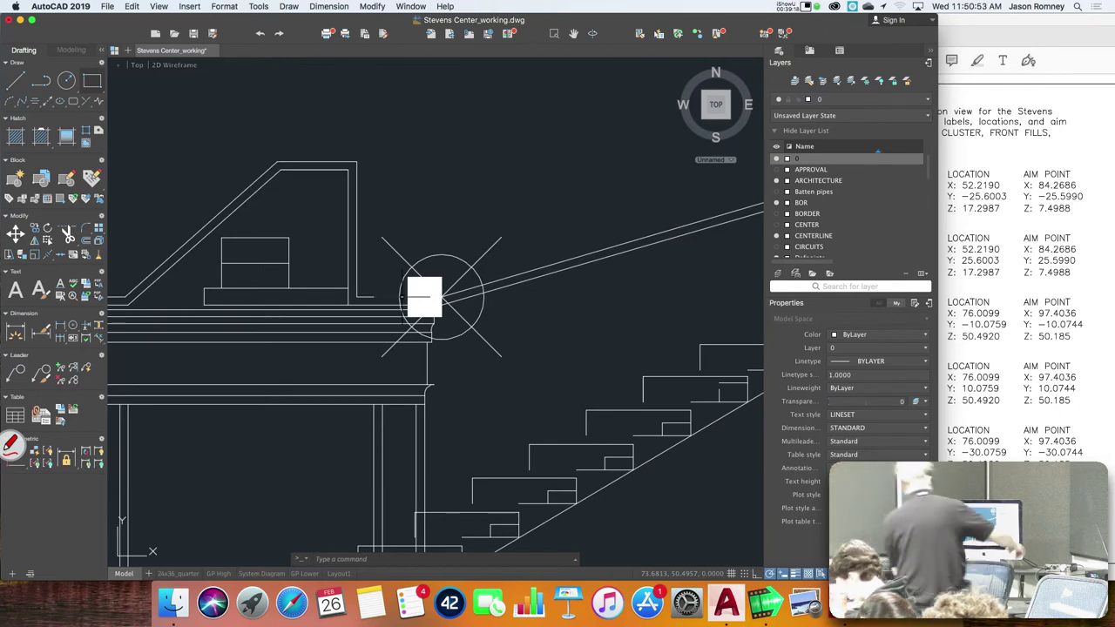
- Inspect the balcony speaker in the section view, then switch to the assignment PDF
scroll(430, 258, "down", 10)
scroll(431, 257, "up", 5)
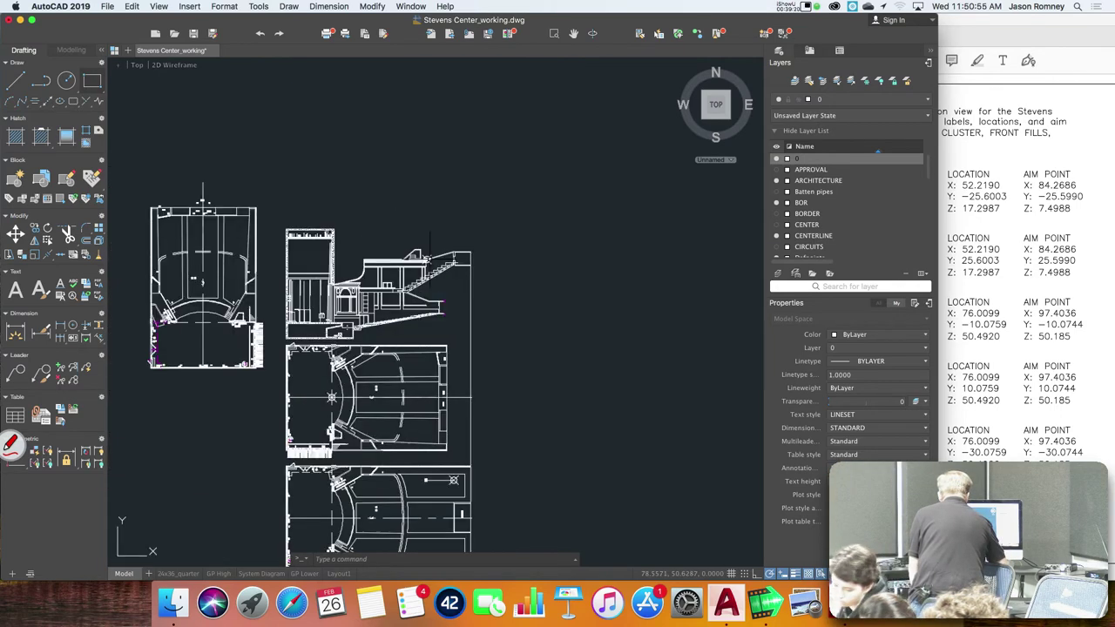
scroll(483, 256, "up", 3)
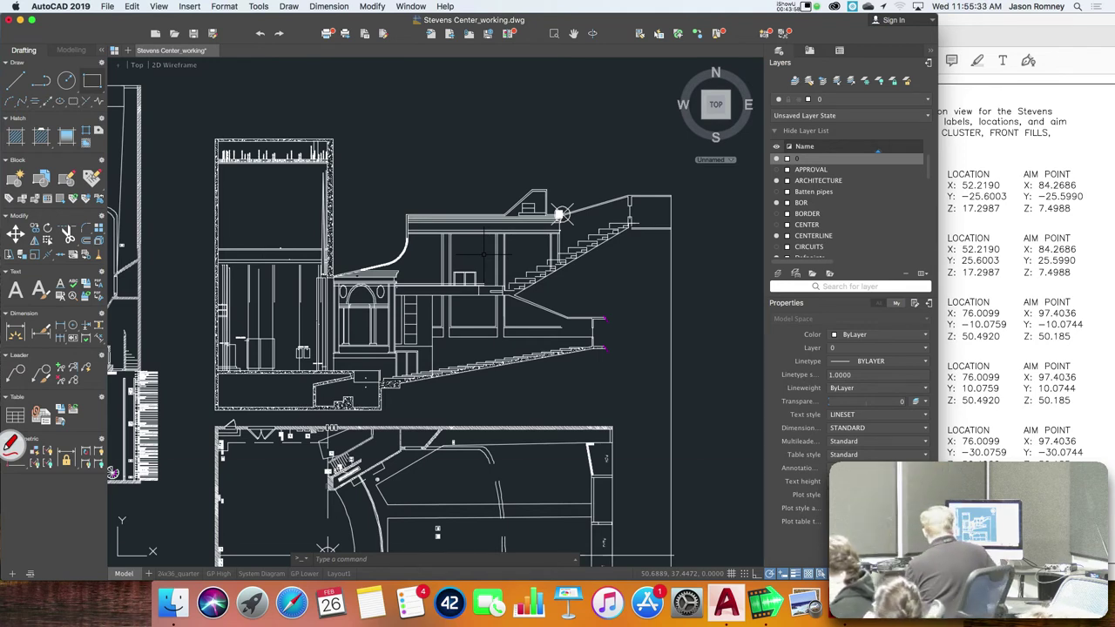
key("super+Tab")
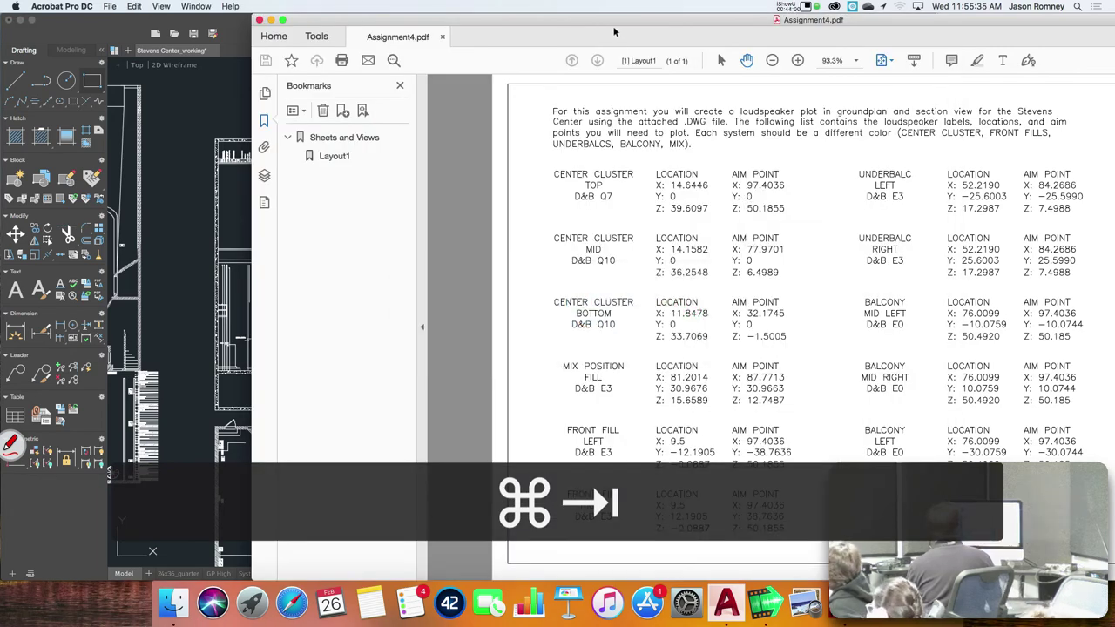
- Read the speaker location and aim-point table in Assignment4.pdf, then return to AutoCAD
left_click_drag(615, 33, 470, 11)
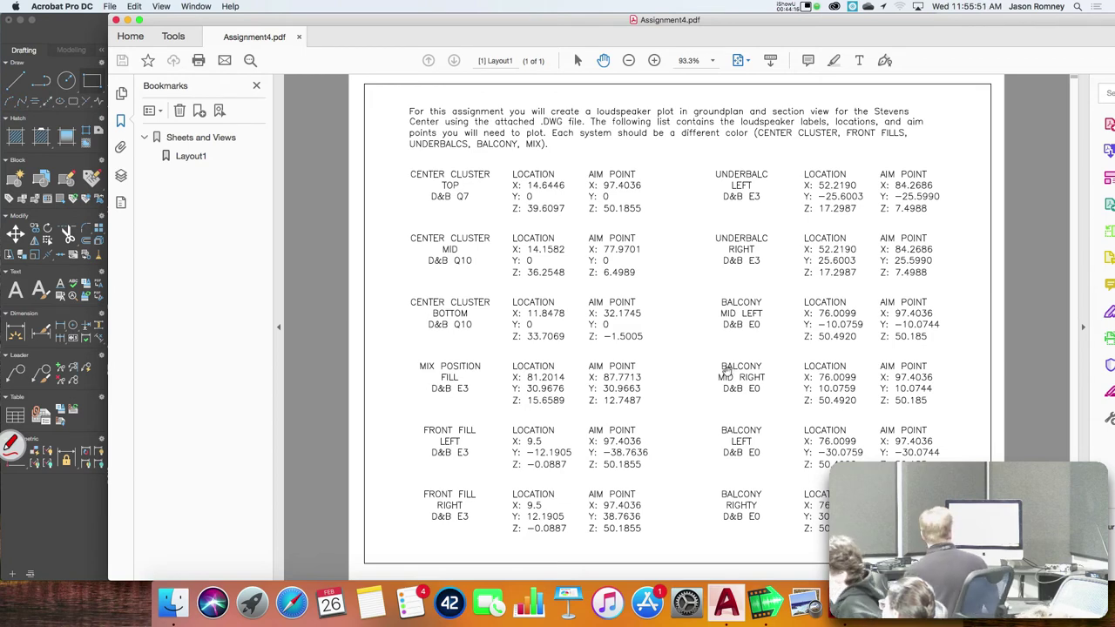
left_click_drag(448, 23, 605, 11)
left_click(242, 26)
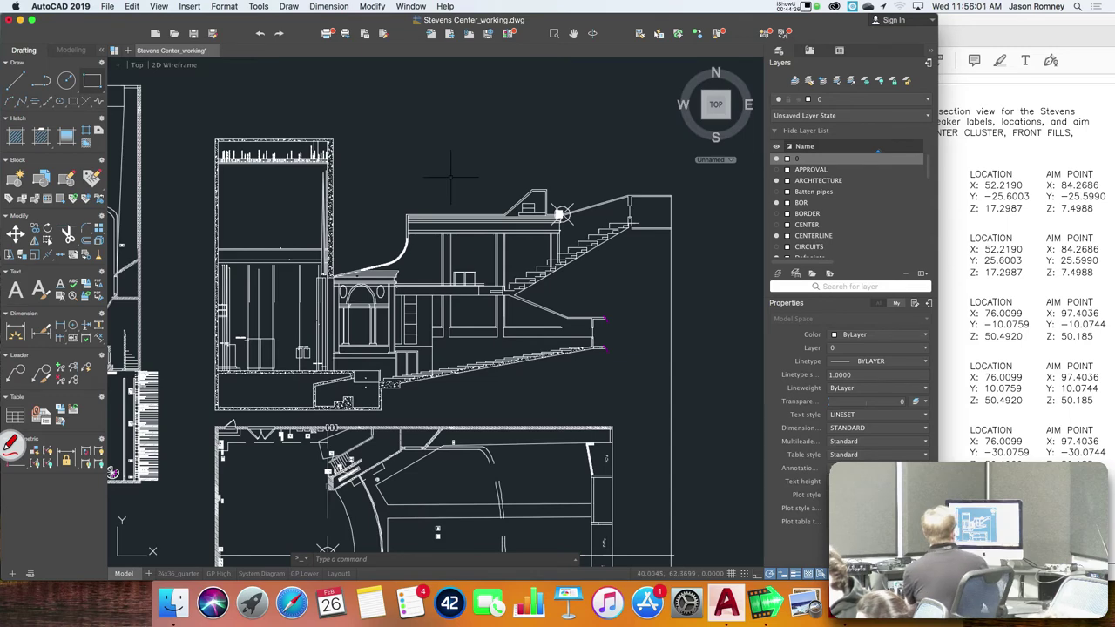
- Place a point marker at the aim-point coordinates 97.4036,50.185 using POINT
scroll(578, 230, "up", 1)
scroll(562, 213, "up", 5)
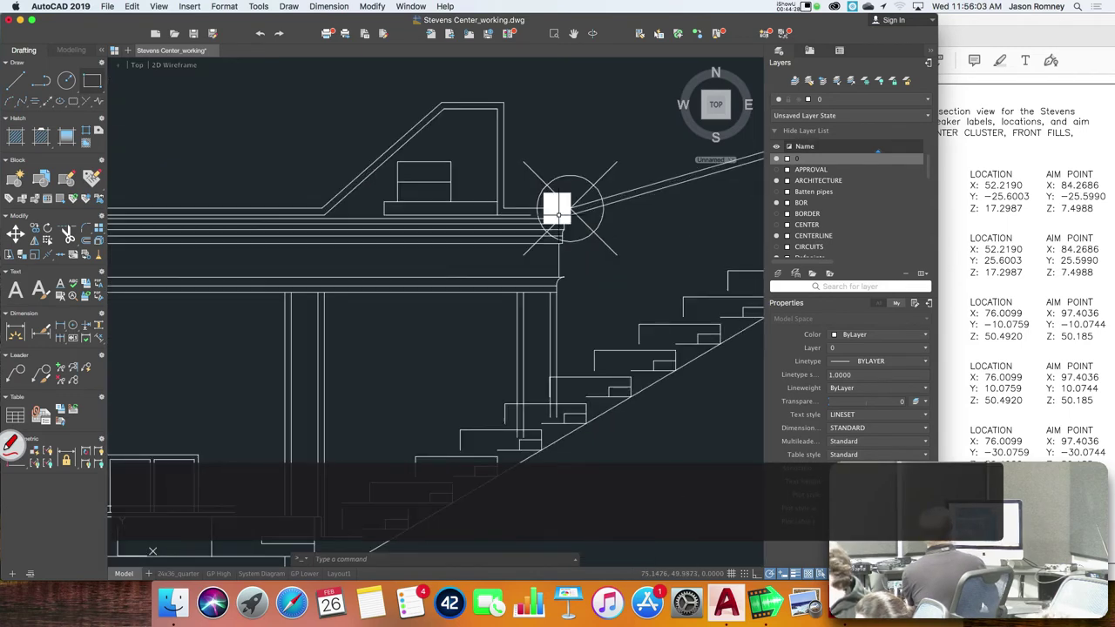
scroll(572, 255, "right", 5)
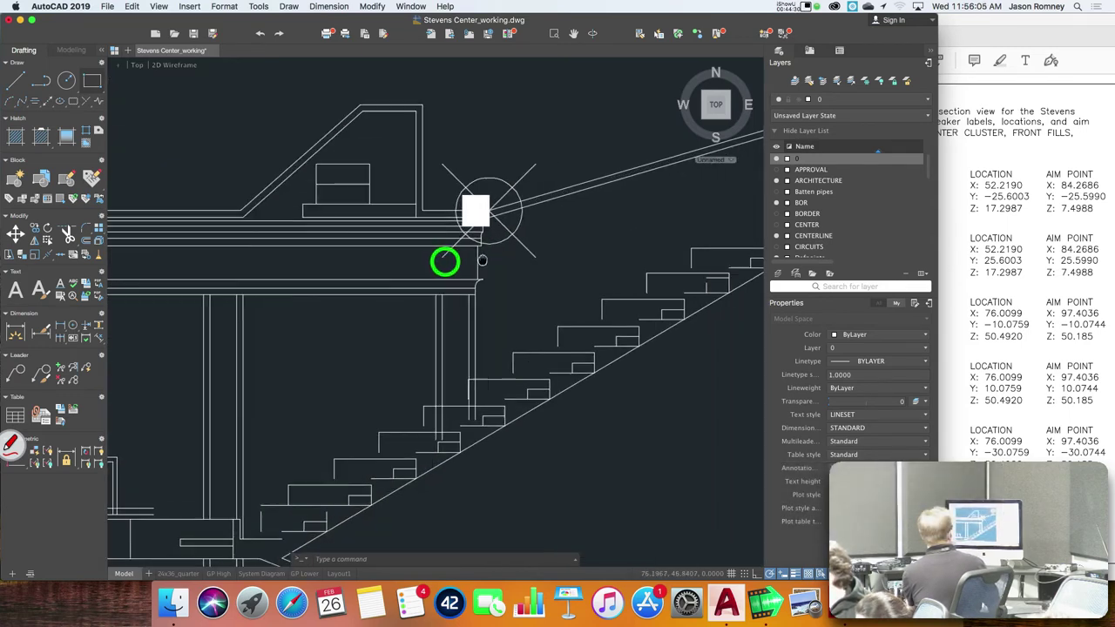
left_click(418, 213)
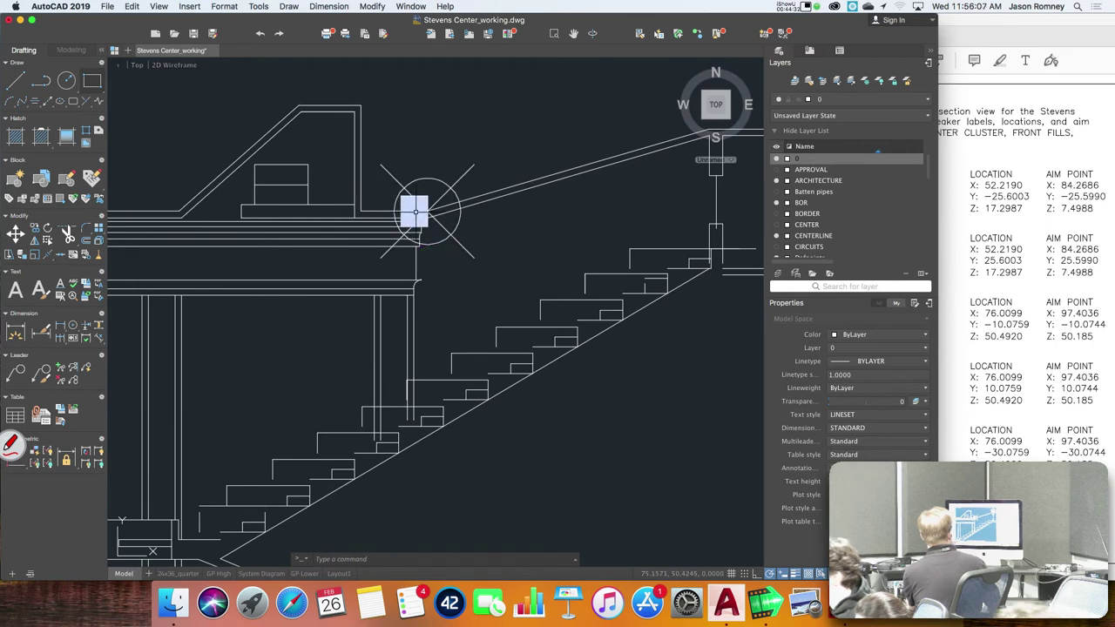
key("Escape")
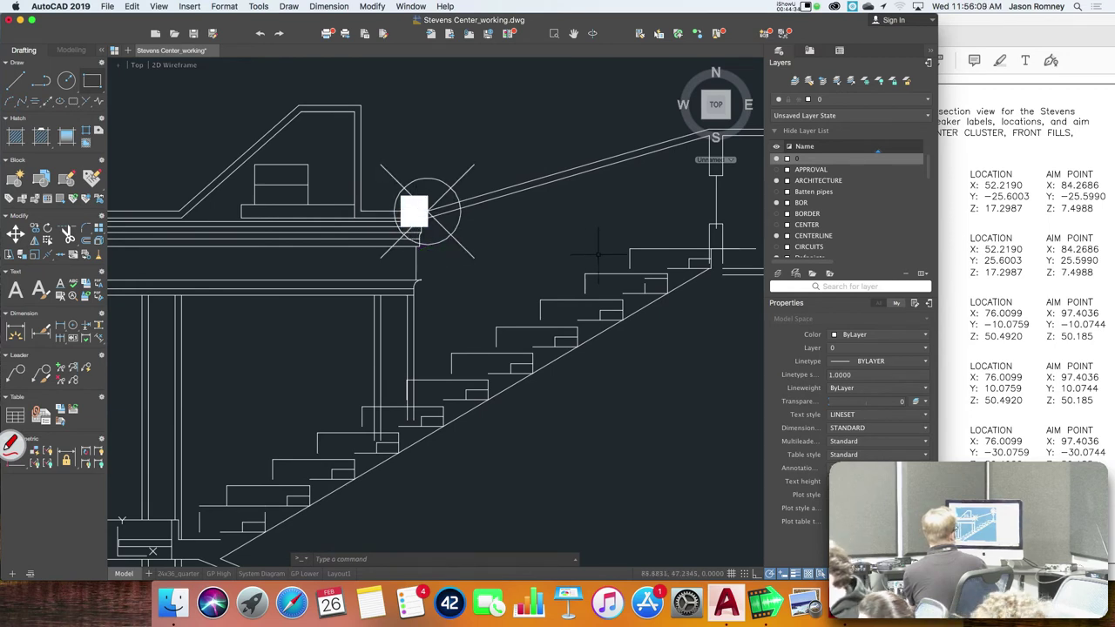
type("point")
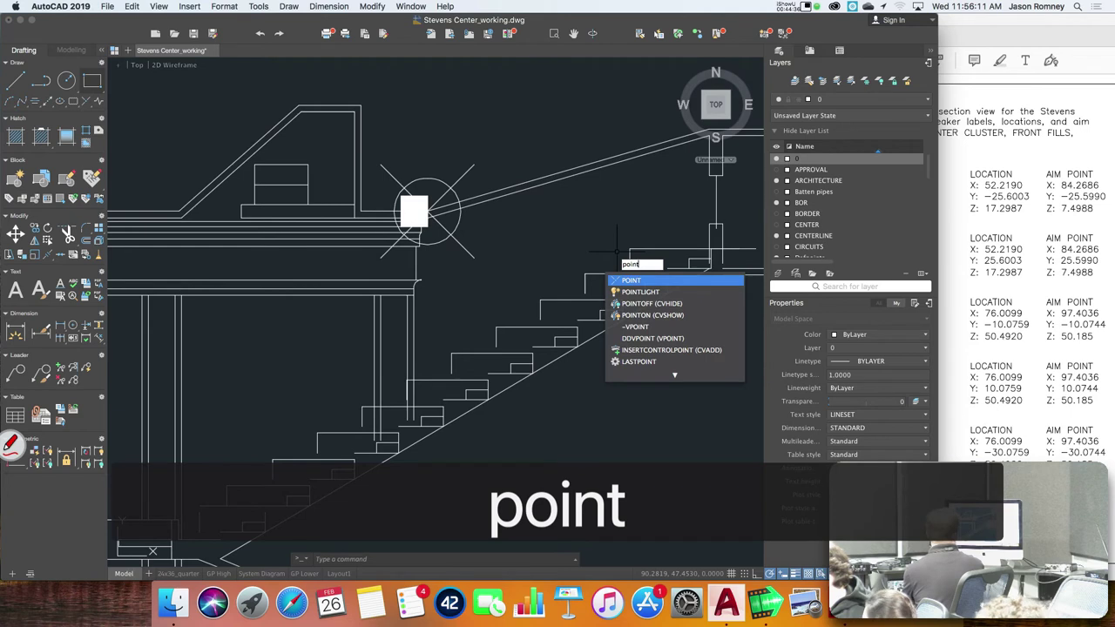
key("Return")
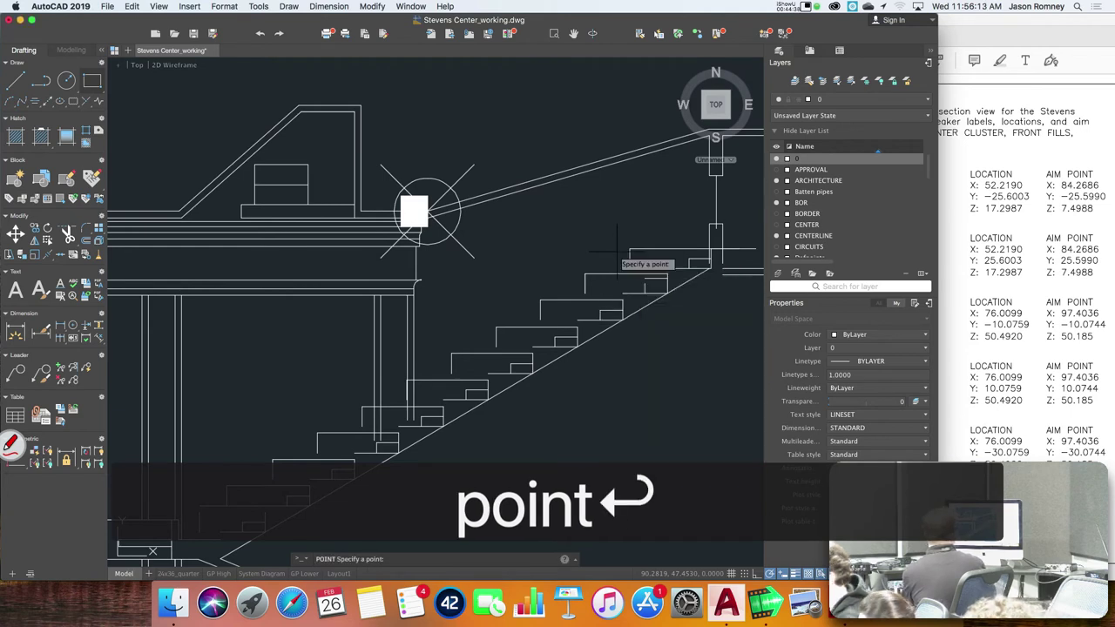
type("97.")
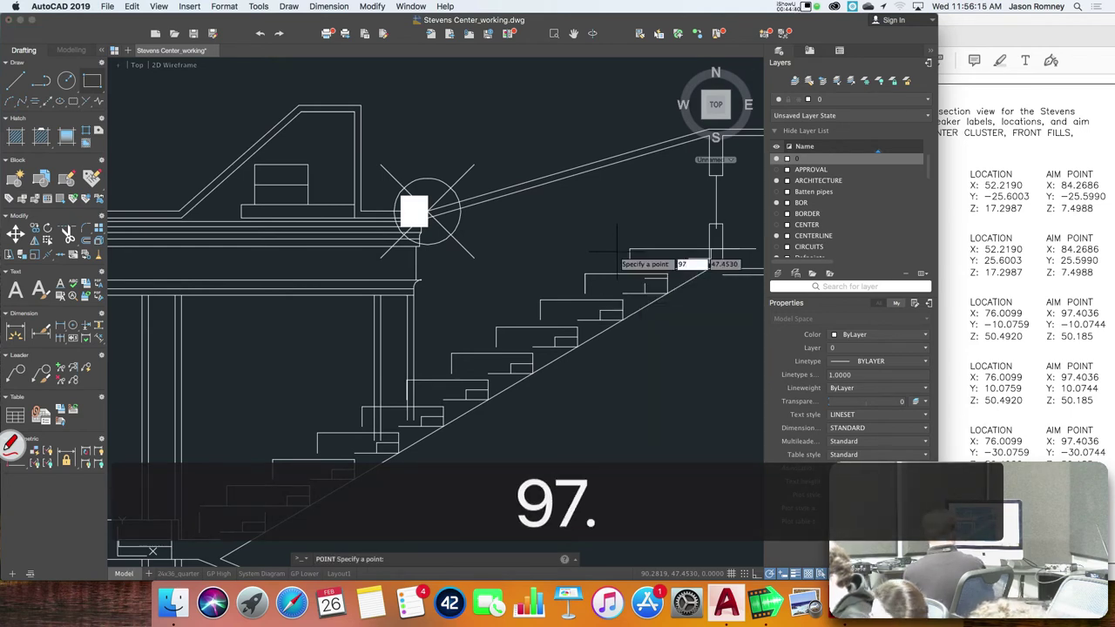
type("4036")
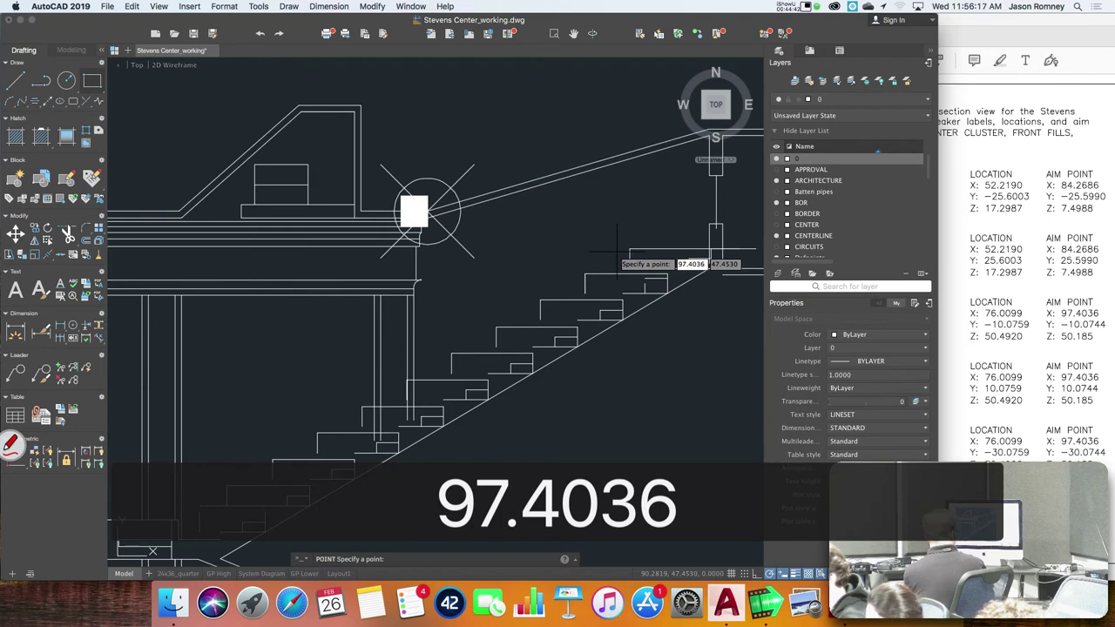
type(",")
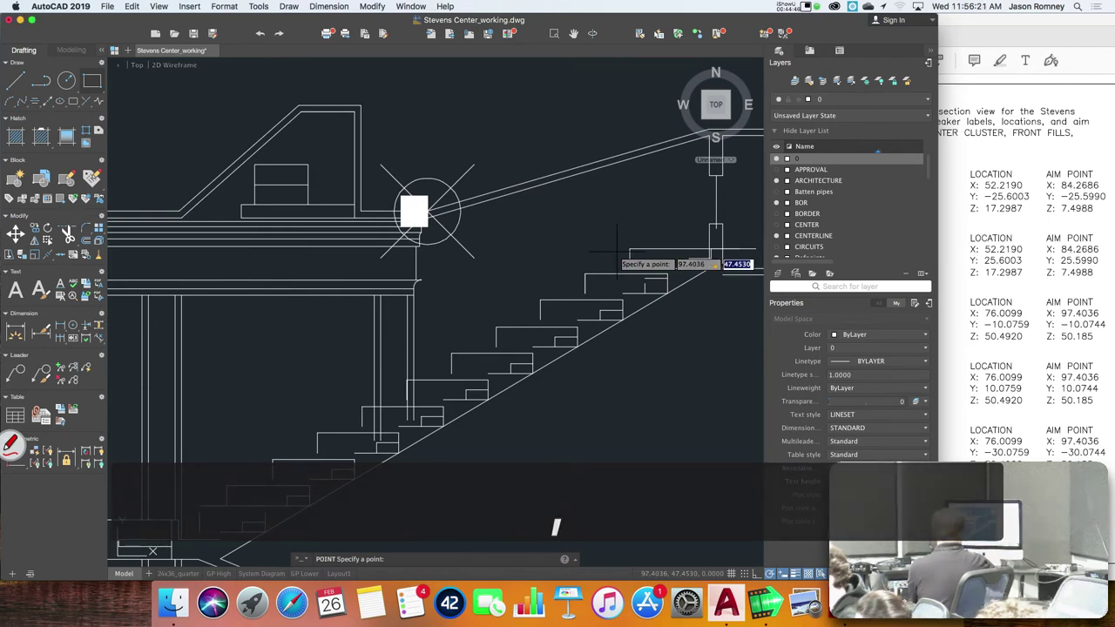
type("50")
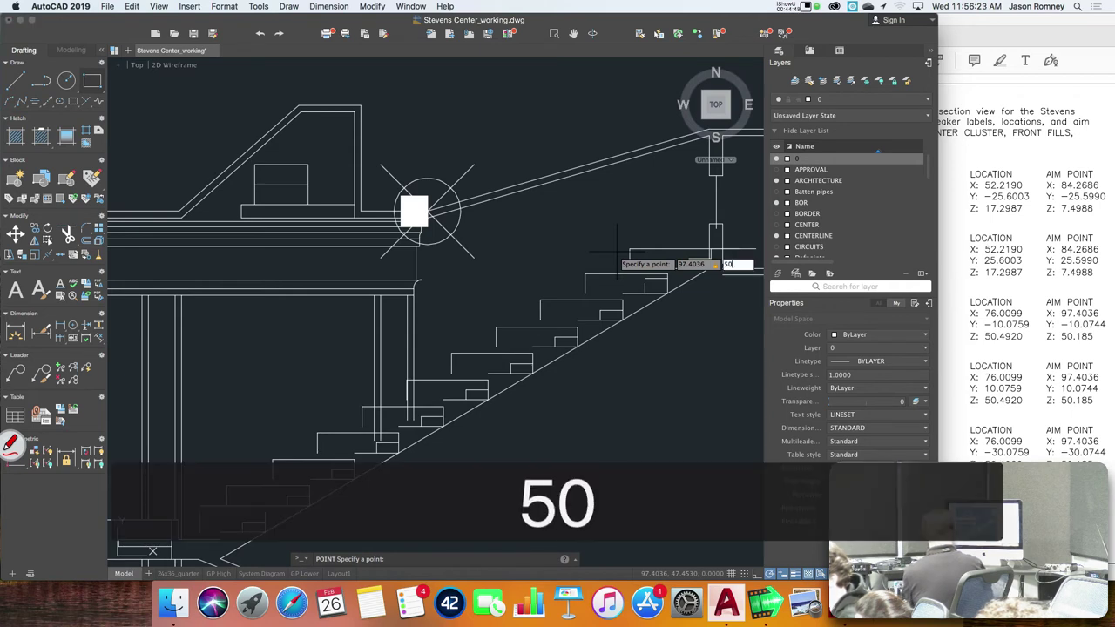
type(".185")
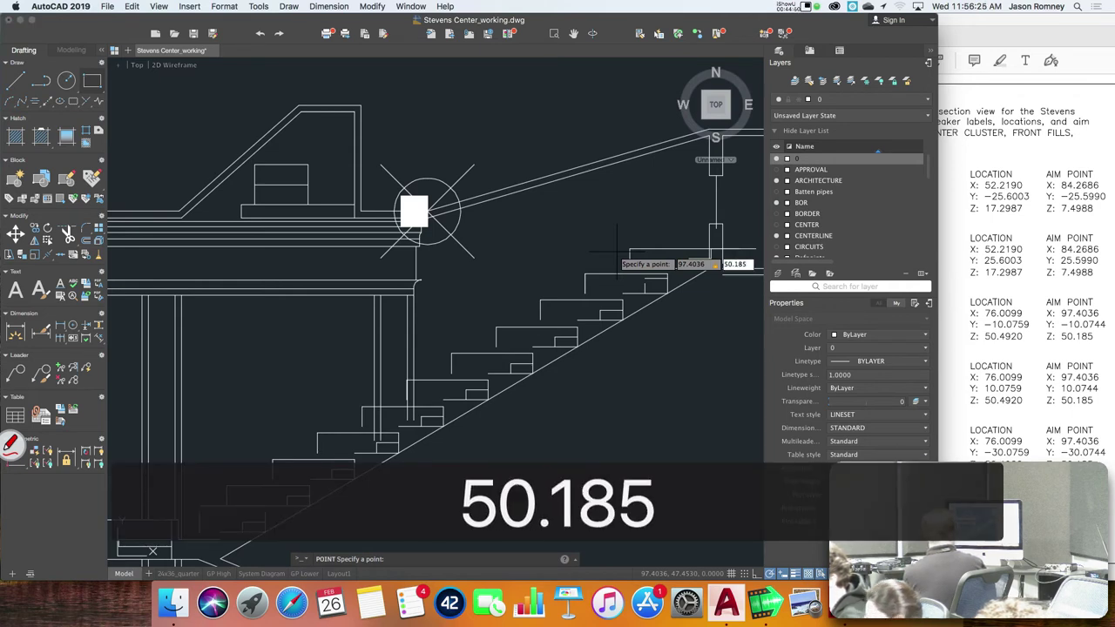
key("Return")
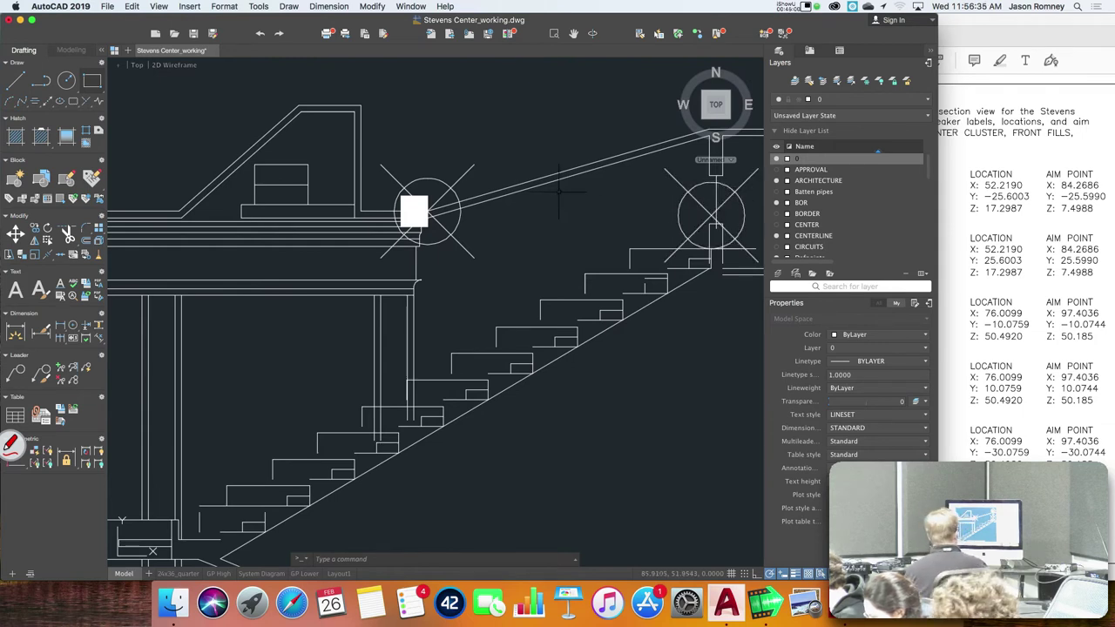
- Erase the point marker around the left speaker
left_click(466, 172)
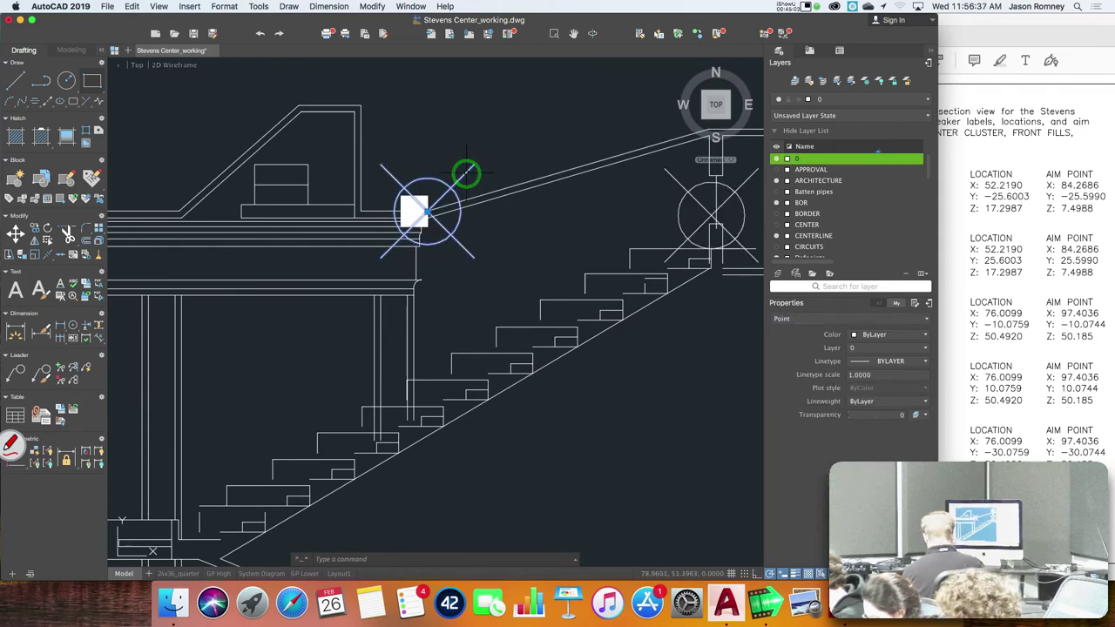
type("e")
key("Return")
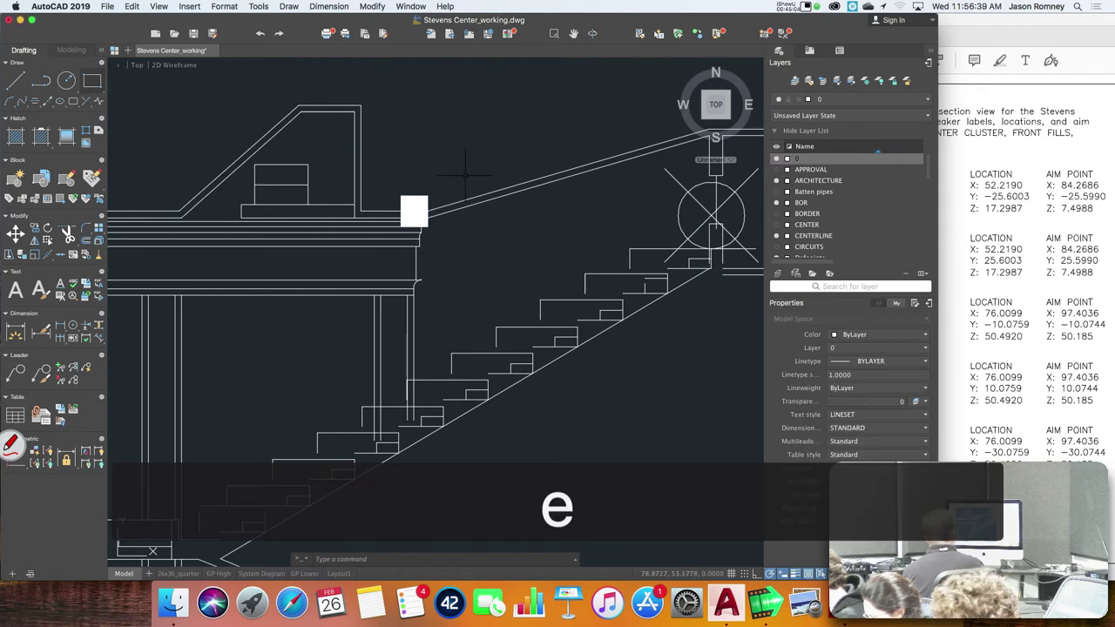
- Start rotating the speaker square, pivoting at its right-edge midpoint
scroll(382, 202, "up", 2)
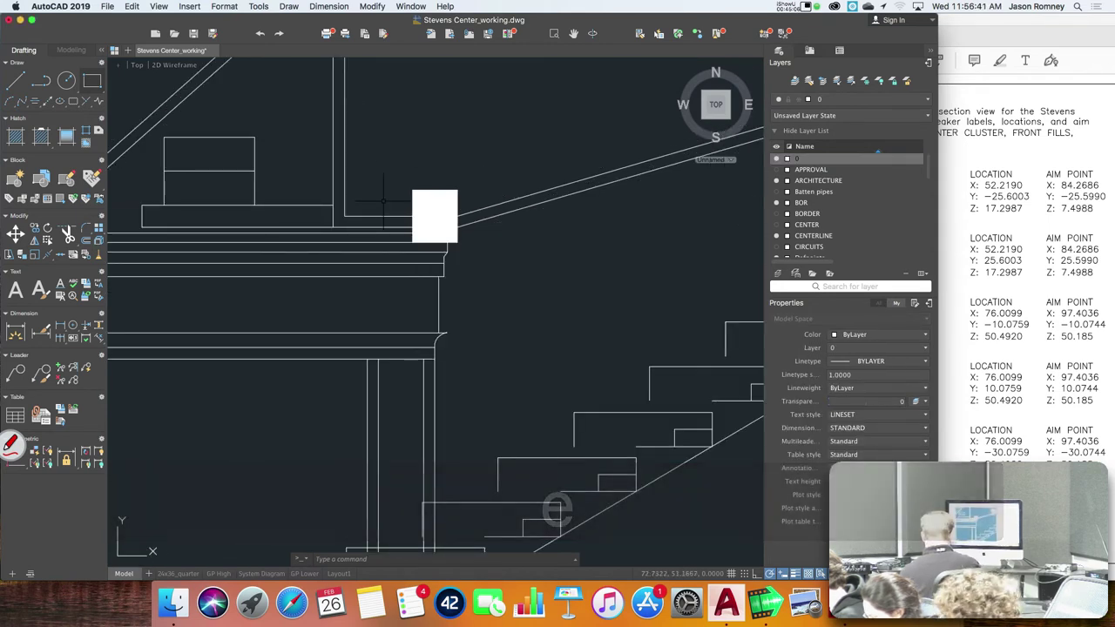
type("ro")
key("Return")
left_click(400, 168)
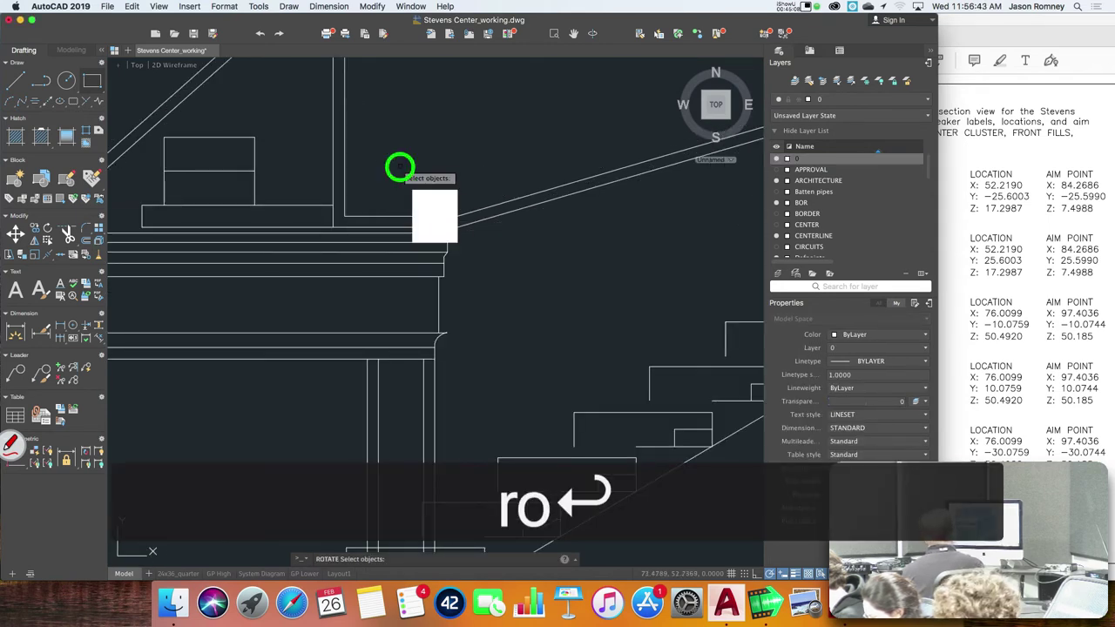
left_click(476, 244)
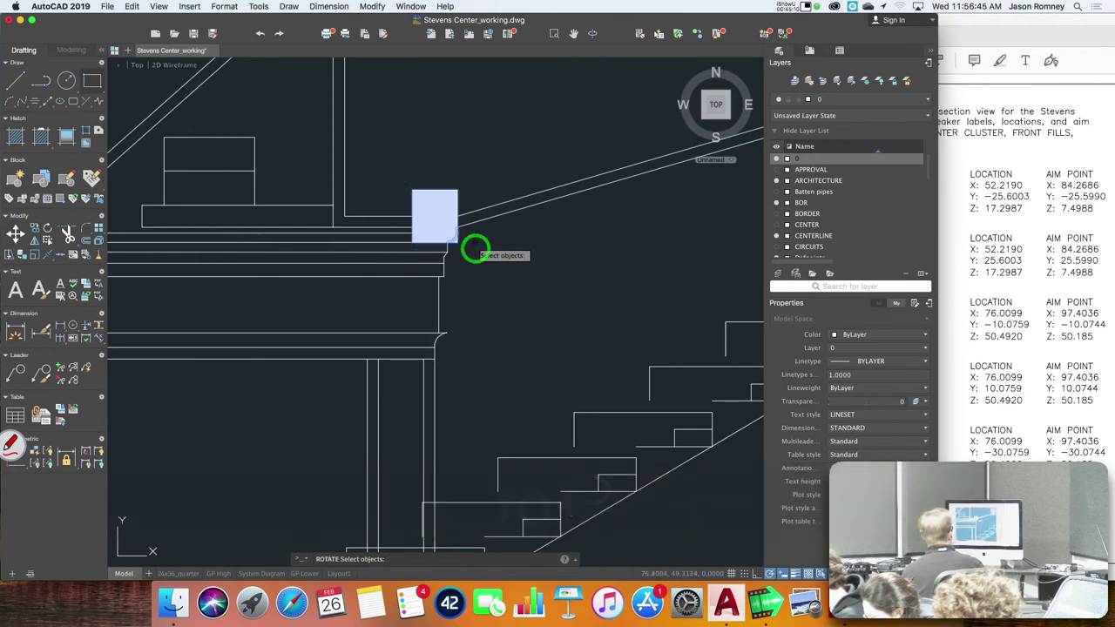
key("Escape")
key("Escape")
key("Escape")
type("ro")
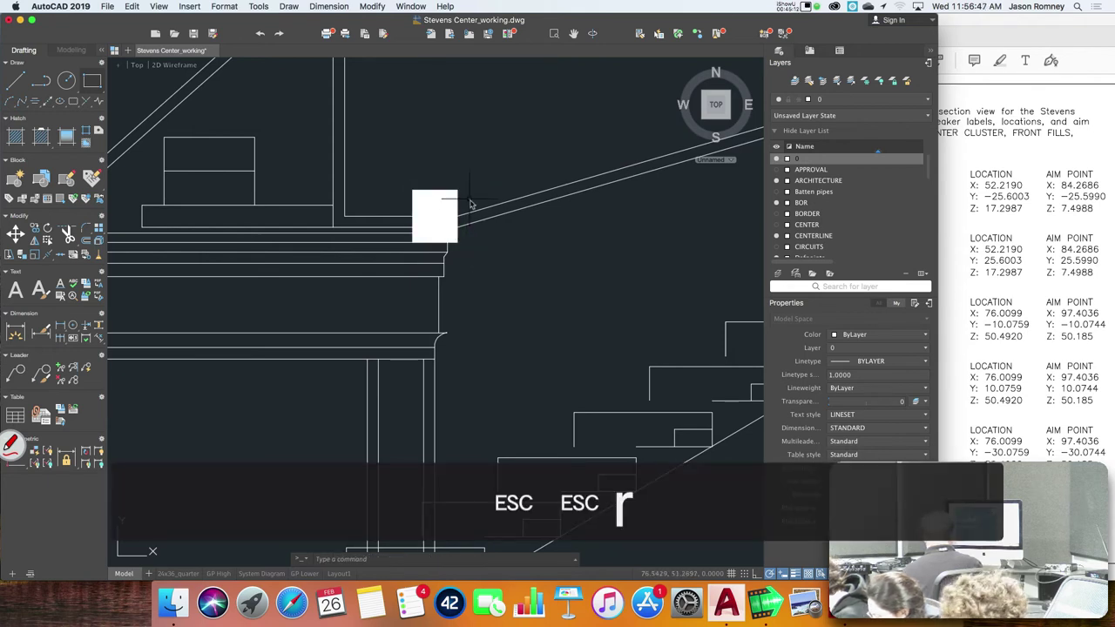
key("Return")
left_click(465, 201)
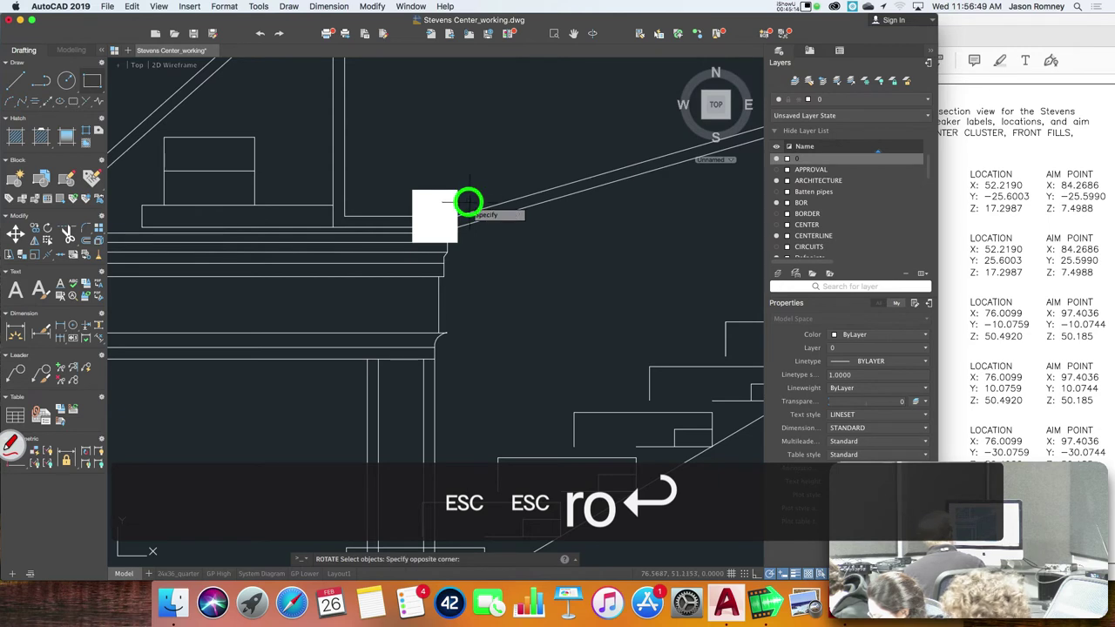
left_click(442, 180)
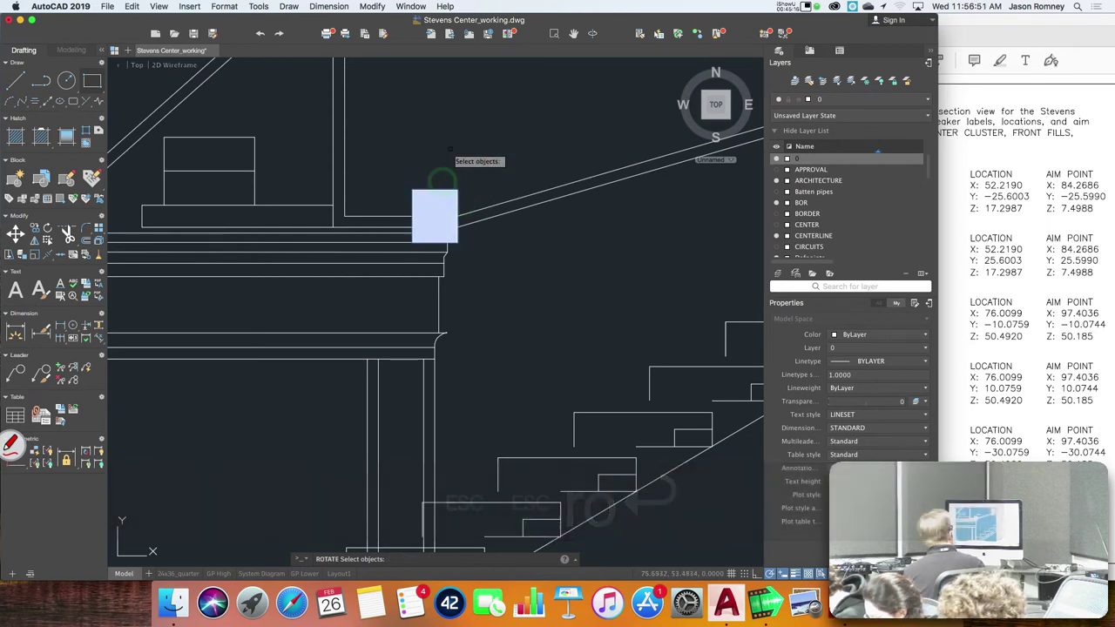
key("Return")
left_click(455, 217)
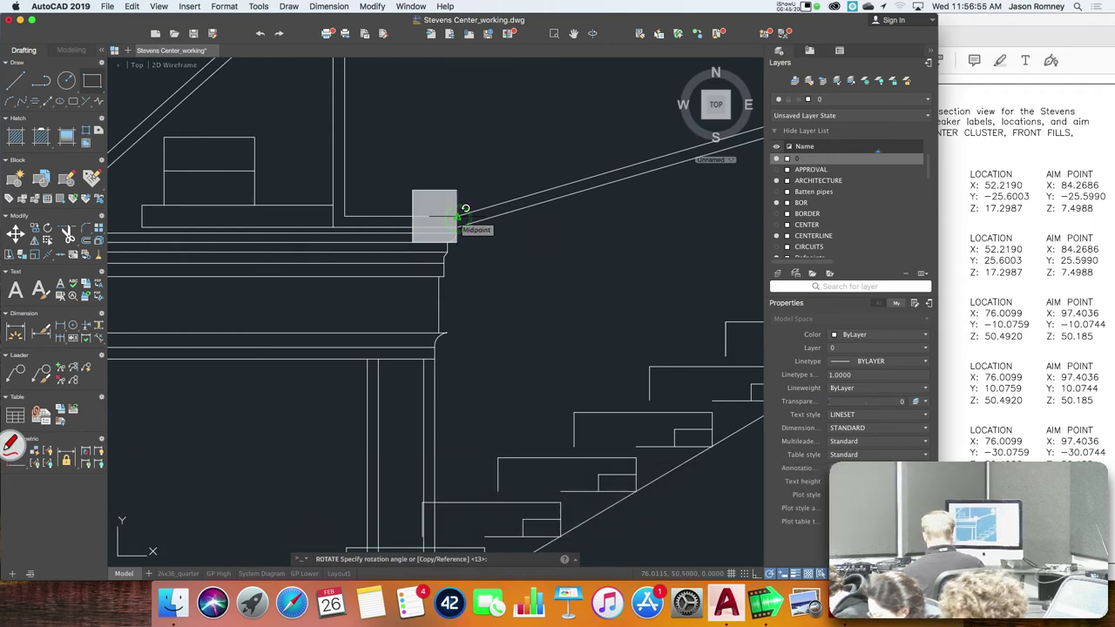
- Use a reference angle along the square's edge to aim it at the marker's centre
type("r")
key("Return")
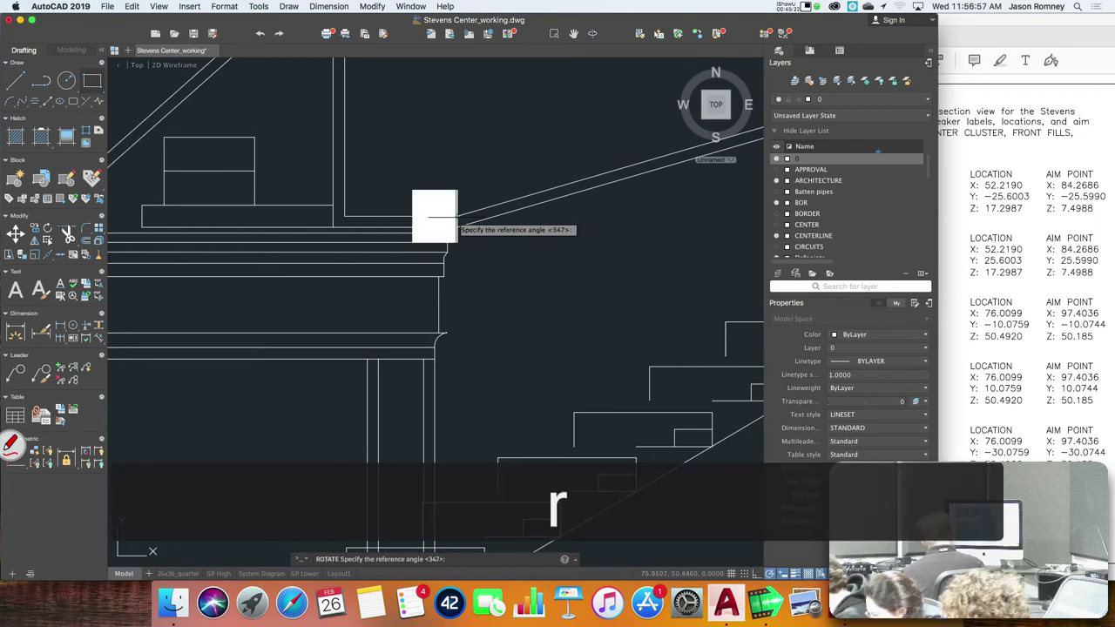
left_click(412, 219)
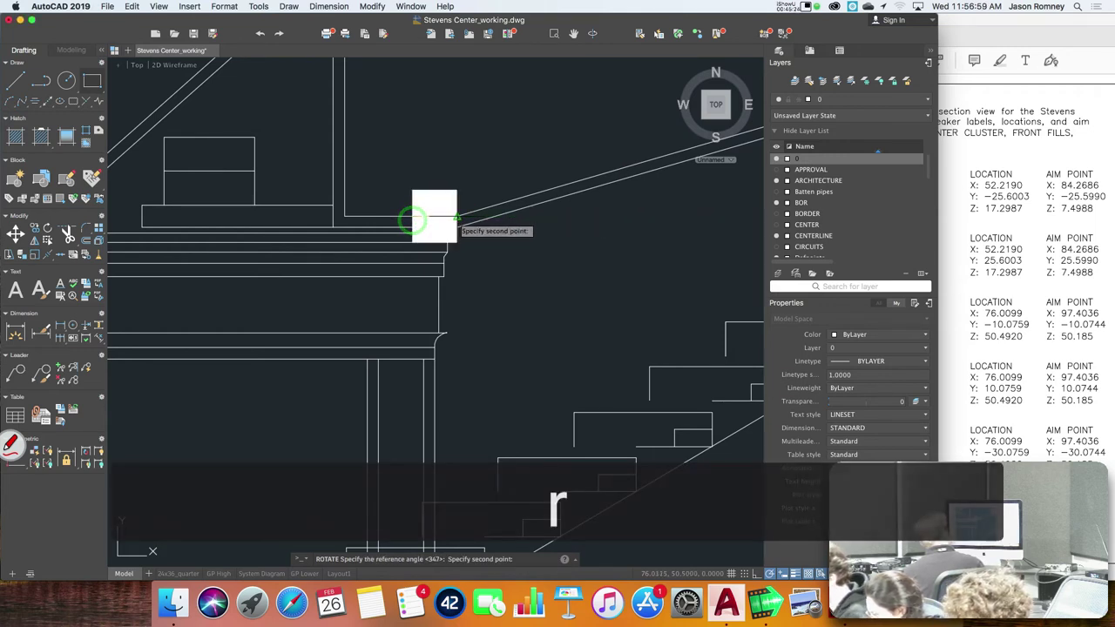
left_click(456, 219)
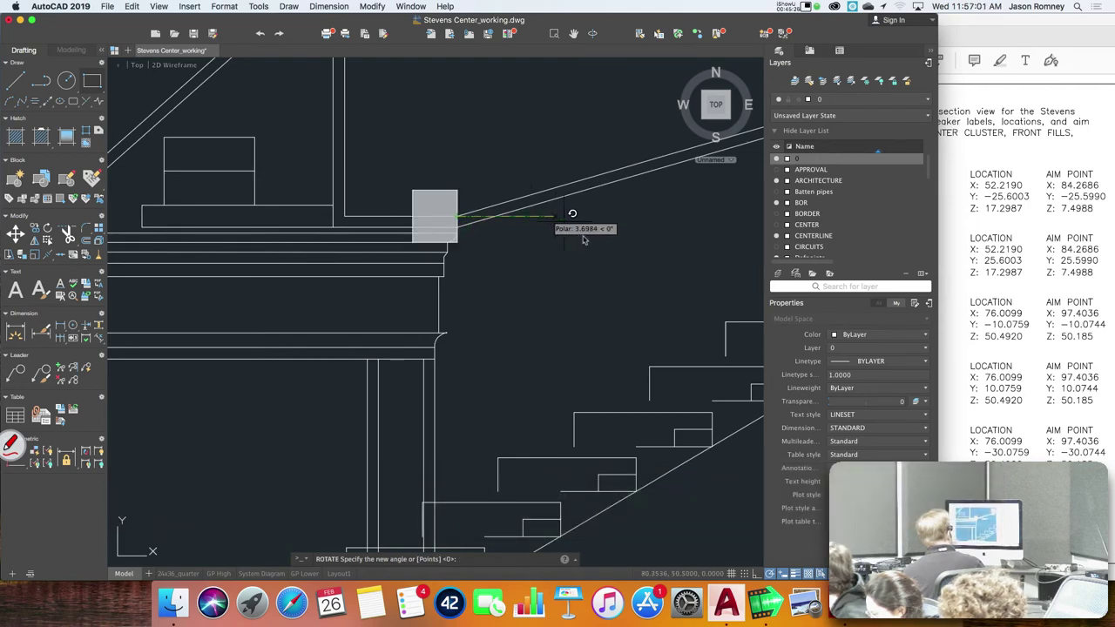
scroll(517, 248, "right", 3)
scroll(517, 247, "right", 5)
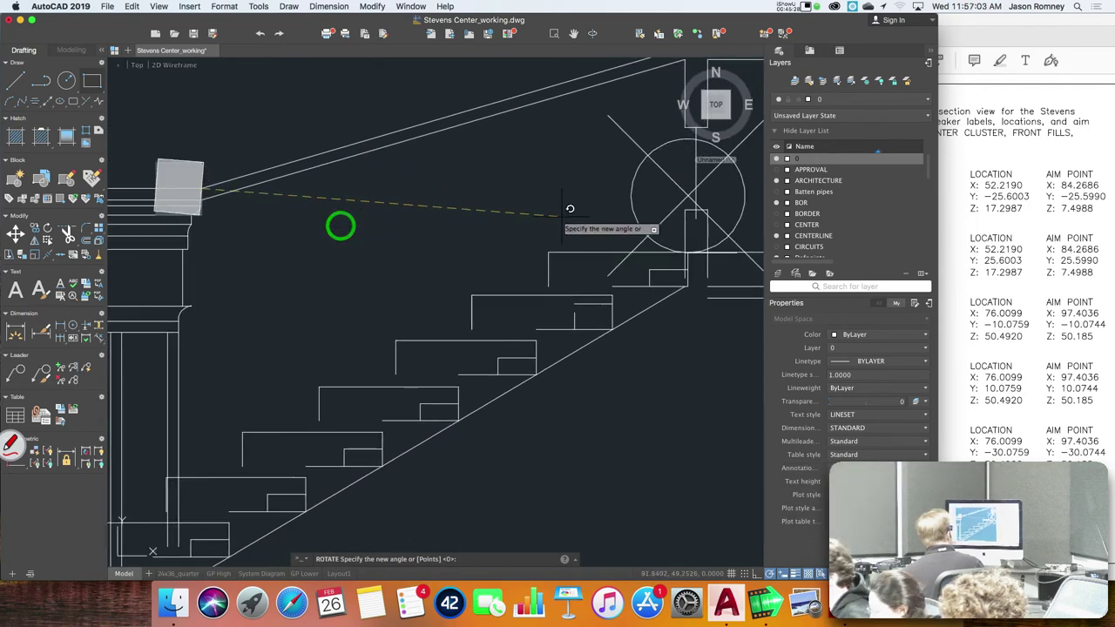
left_click(688, 196)
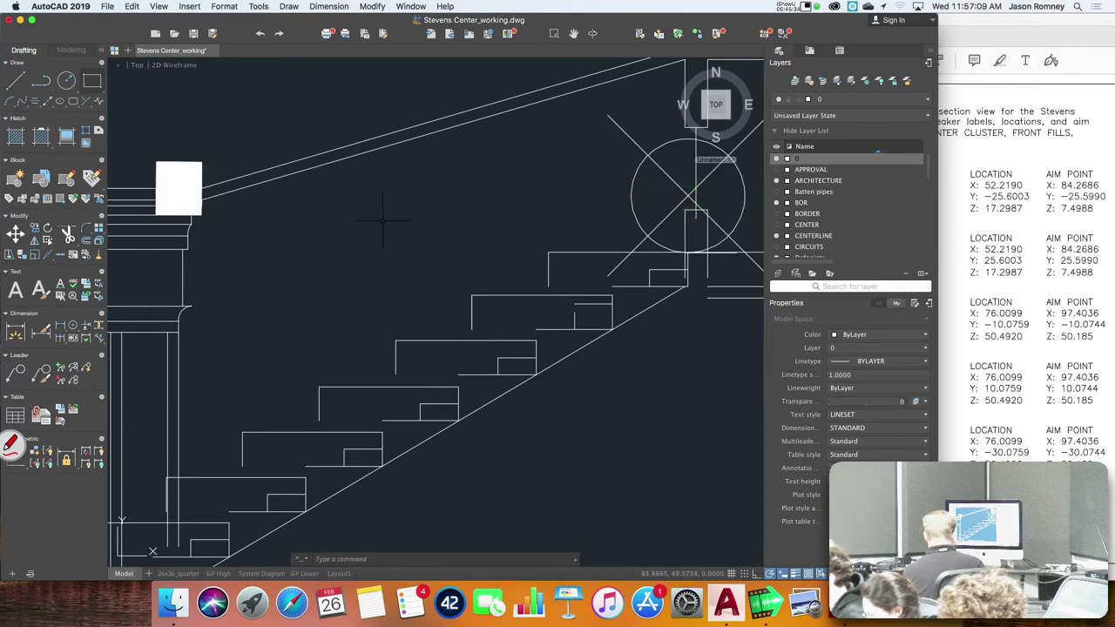
type("l")
key("Return")
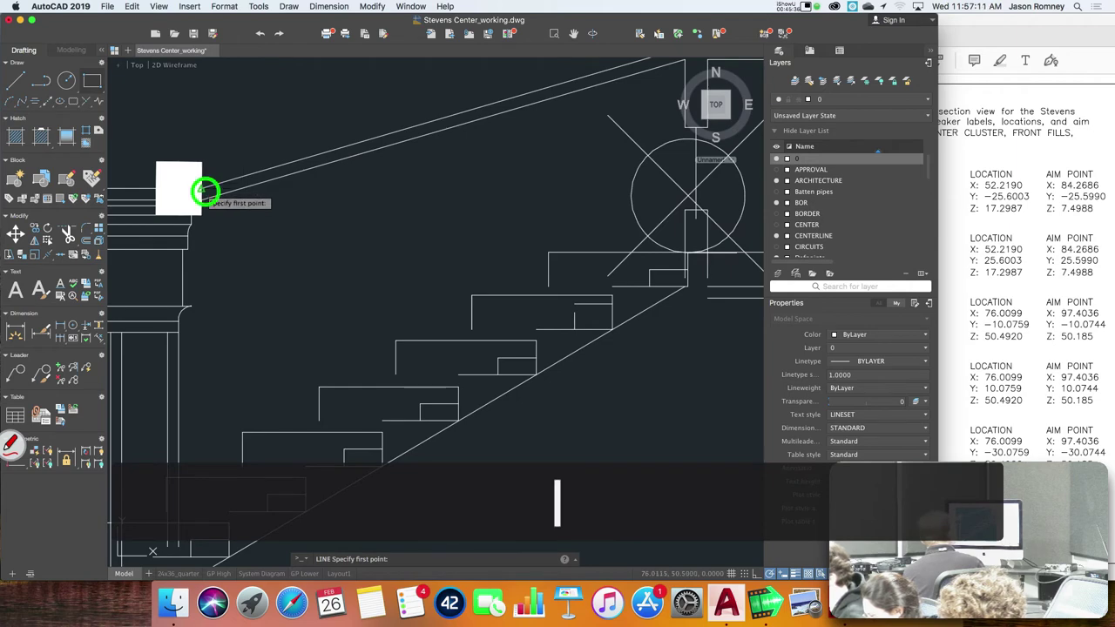
- Draw the aim line from the speaker square to the aim-point marker's centre
left_click(203, 189)
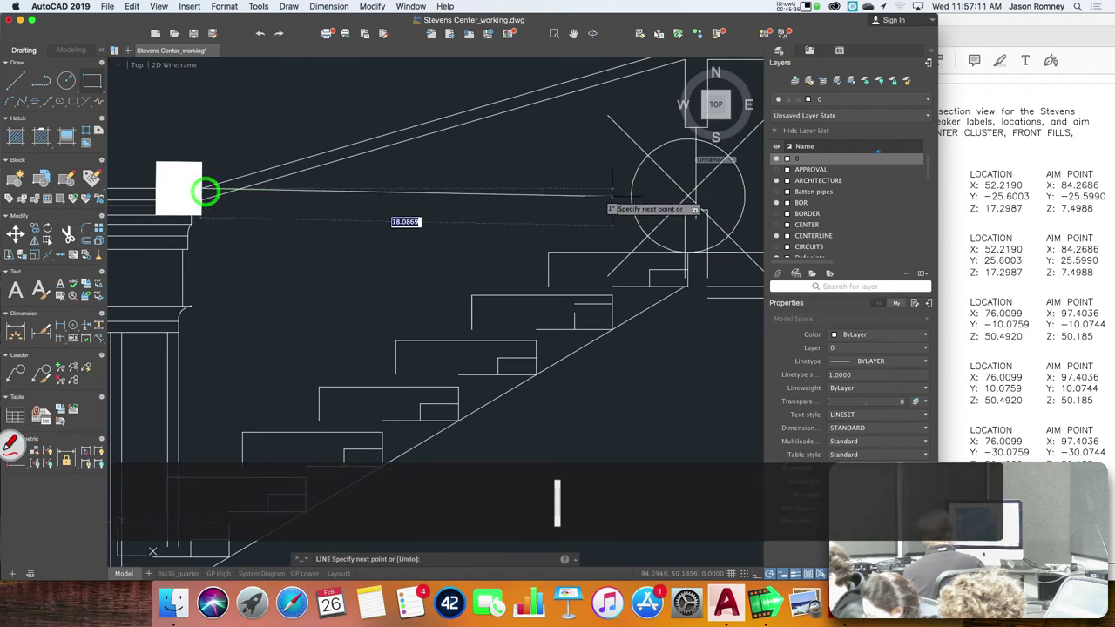
left_click(686, 197)
key("Escape")
scroll(331, 226, "down", 4)
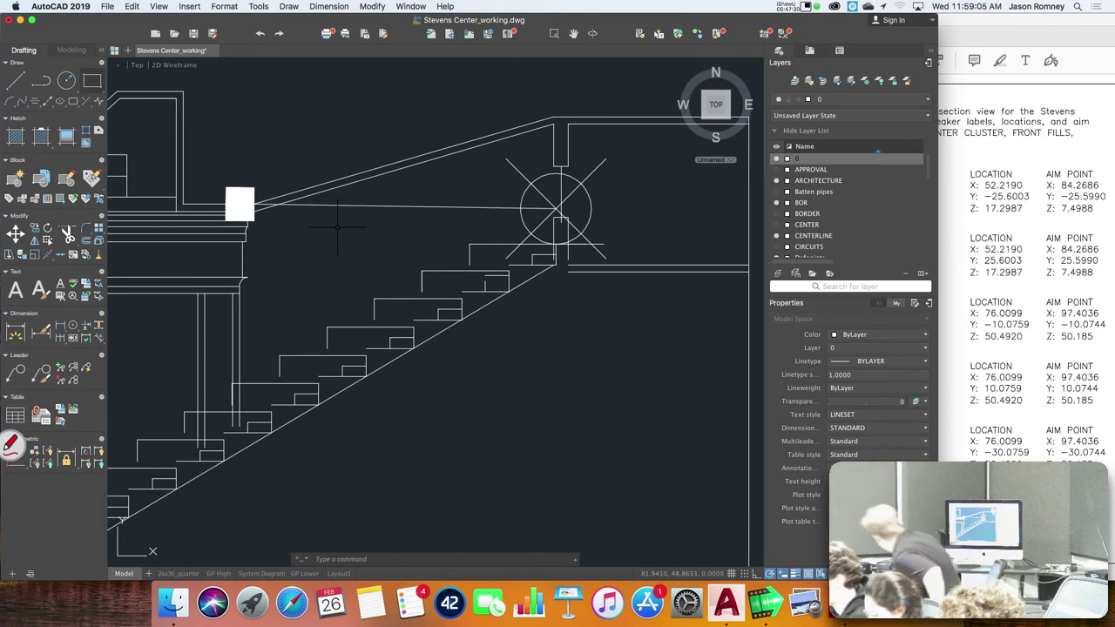
- Create a new layer named Sound Balcony Fills and make it current
left_click(778, 275)
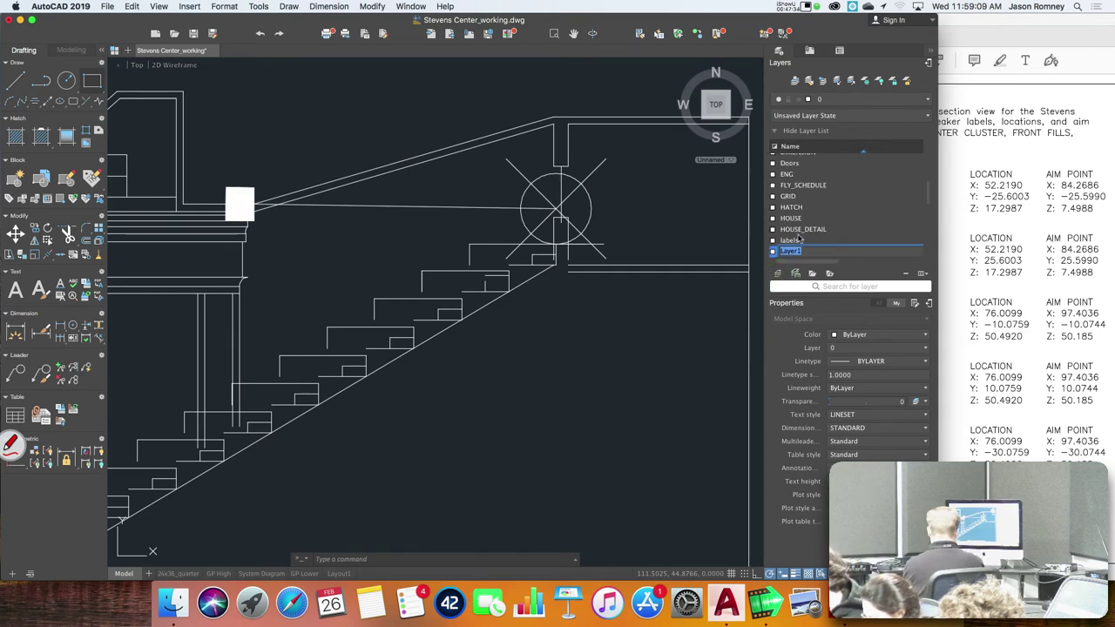
type("Sound")
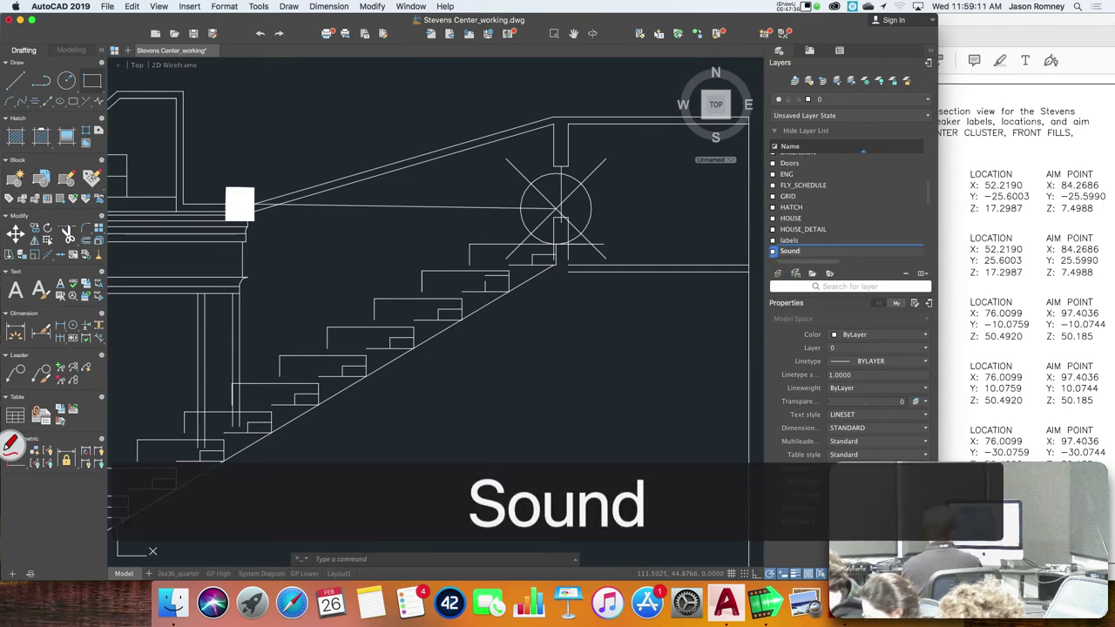
type(" Balco")
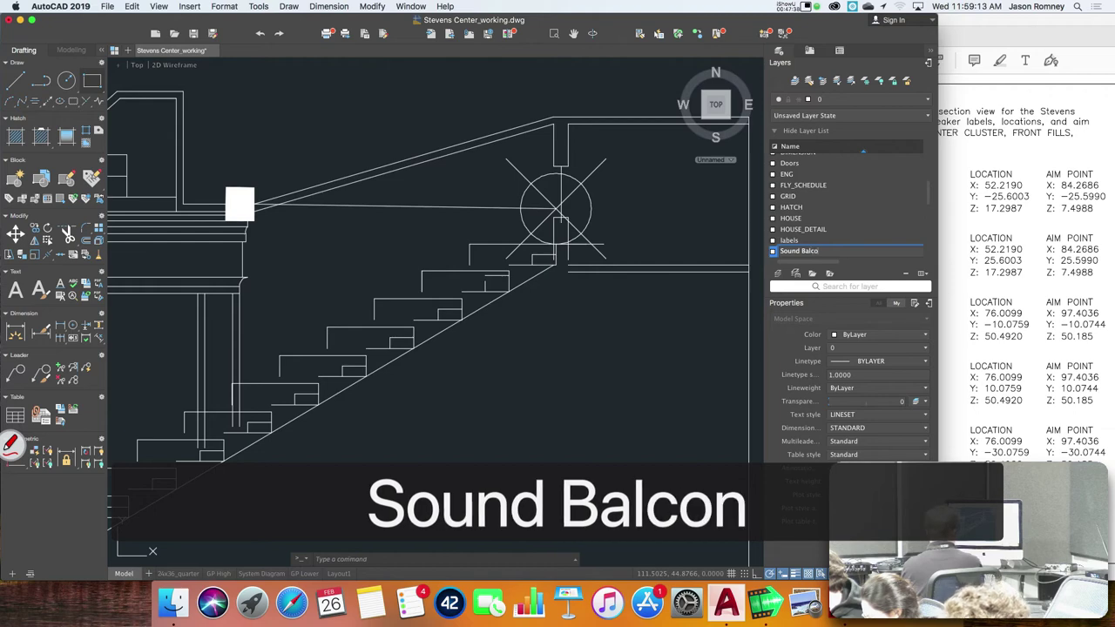
type("ny Fills")
key("Return")
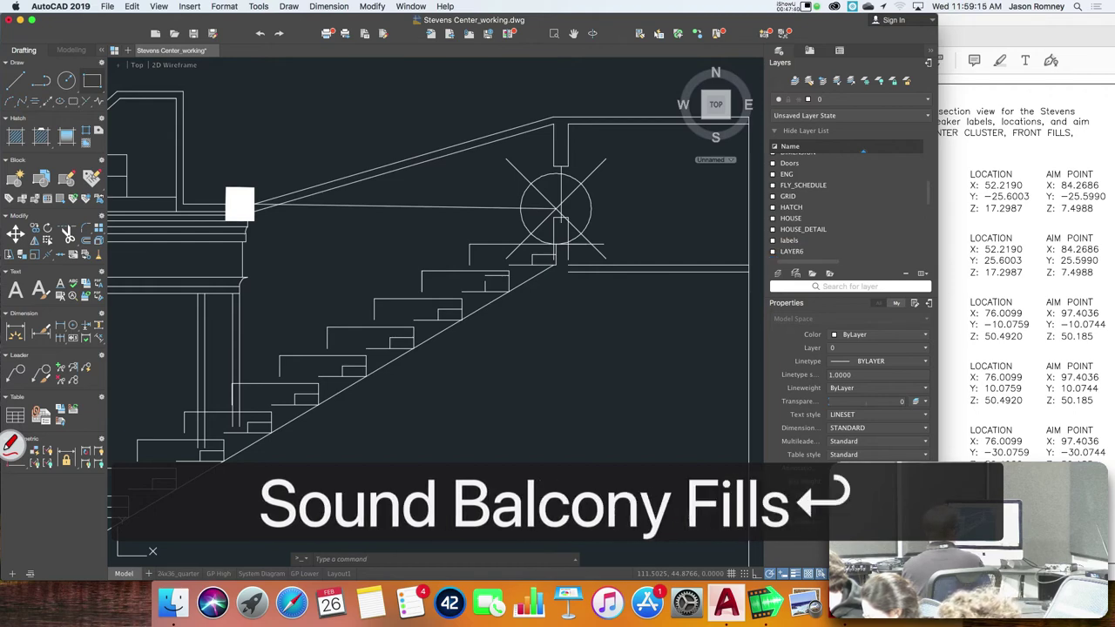
left_click(823, 99)
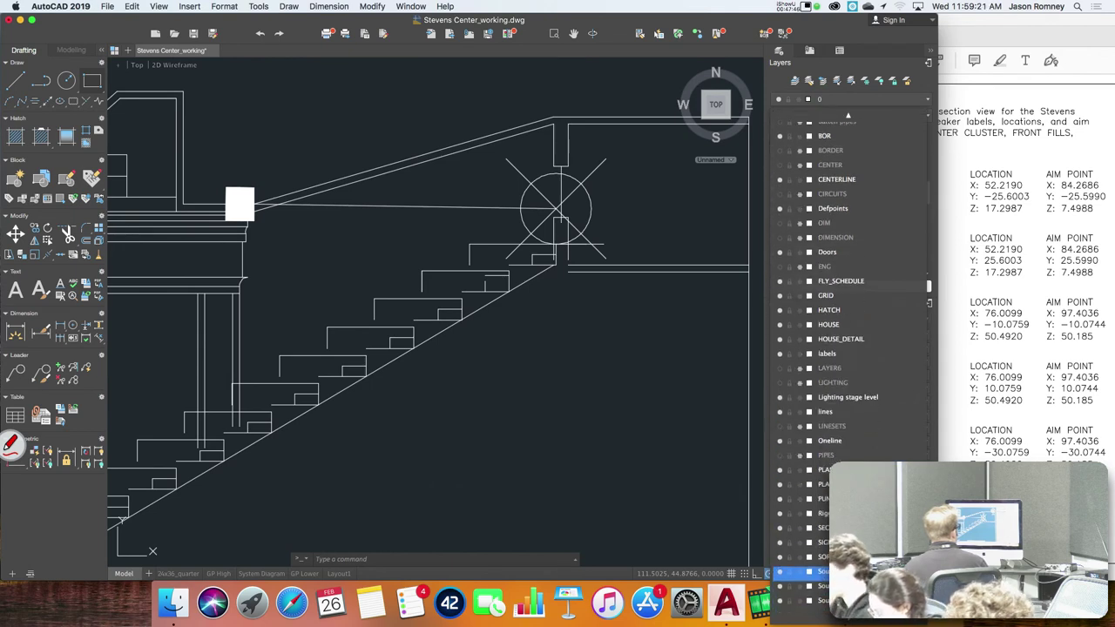
left_click(815, 125)
left_click(807, 94)
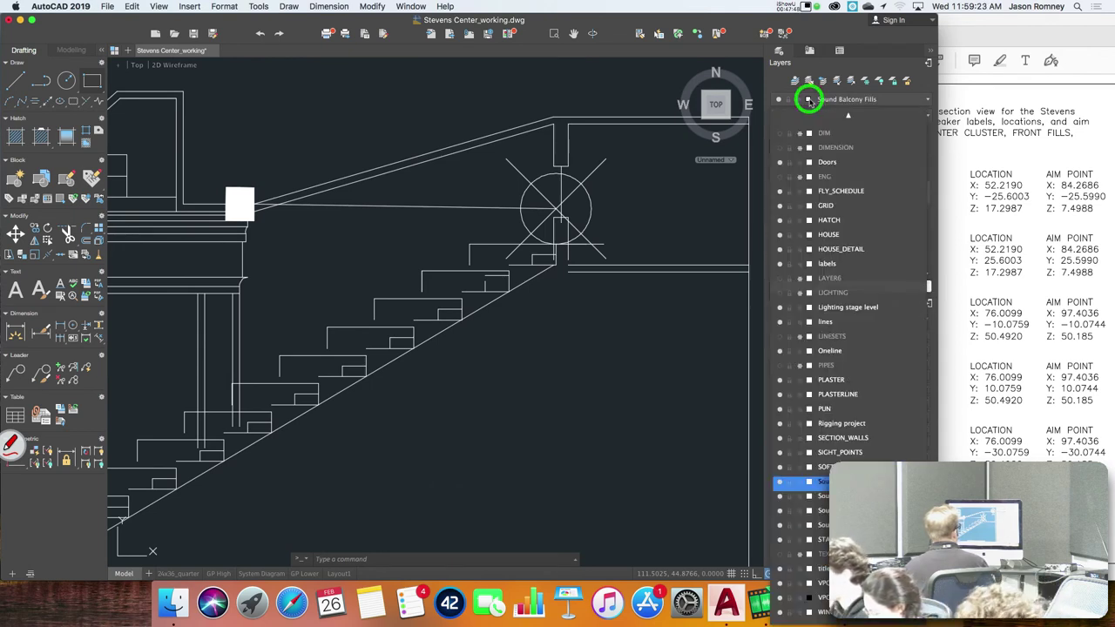
left_click(827, 68)
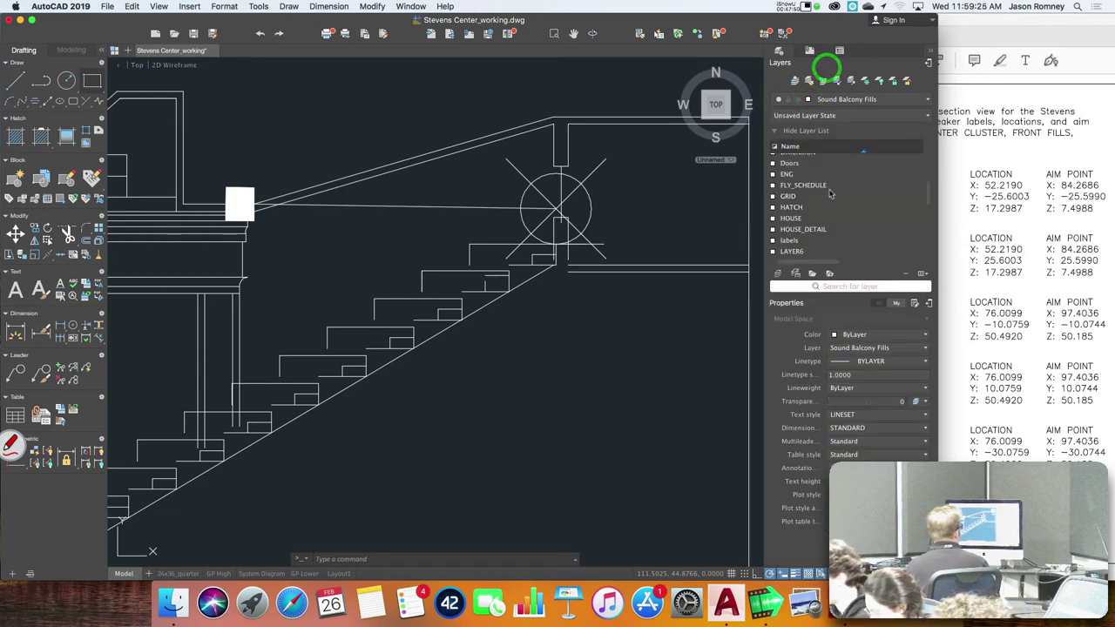
- Set the Sound Balcony Fills layer colour to green index colour 105
scroll(823, 191, "up", 1)
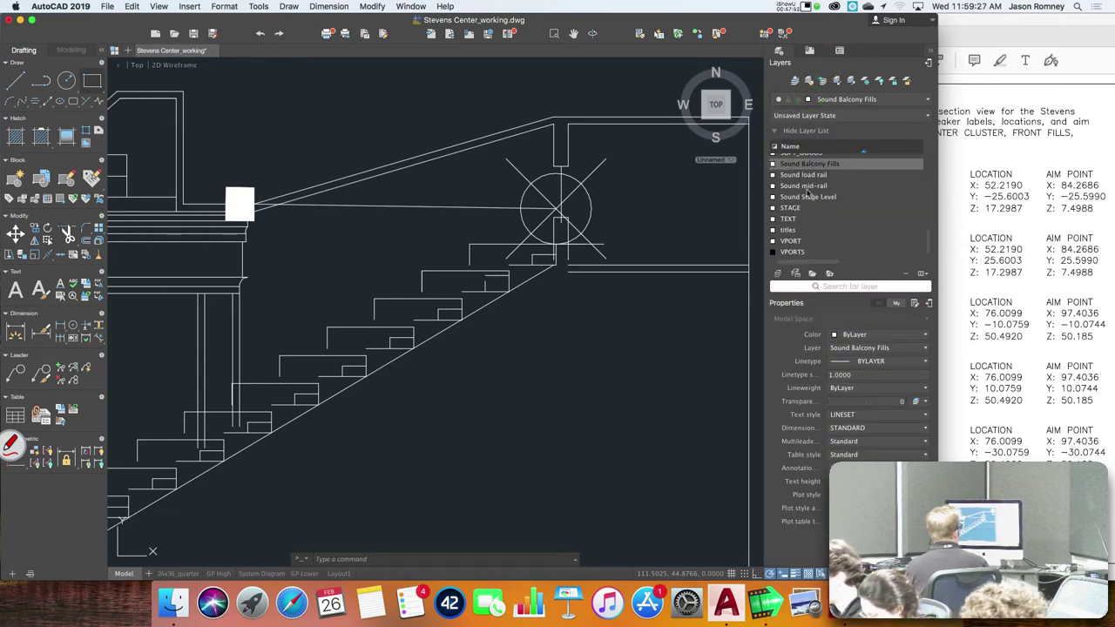
left_click(773, 166)
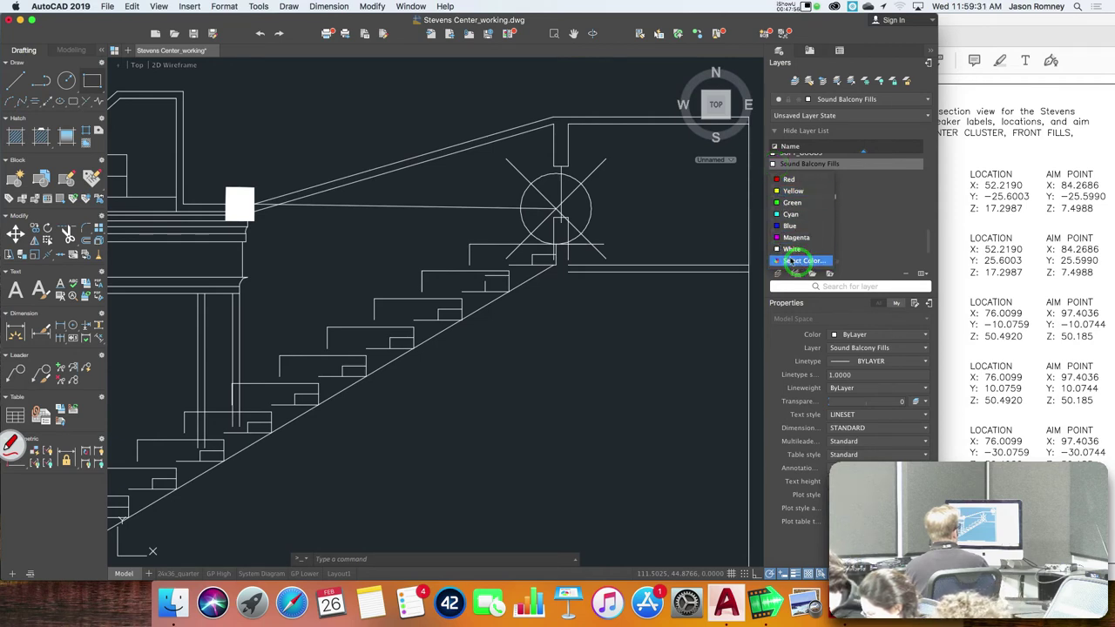
left_click(800, 262)
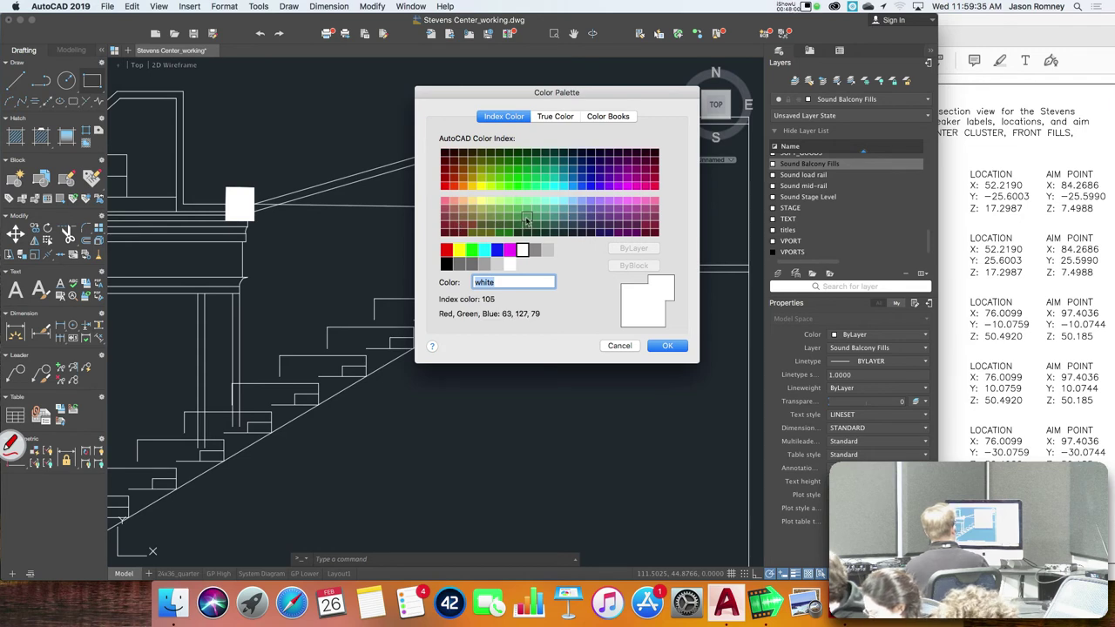
left_click(527, 220)
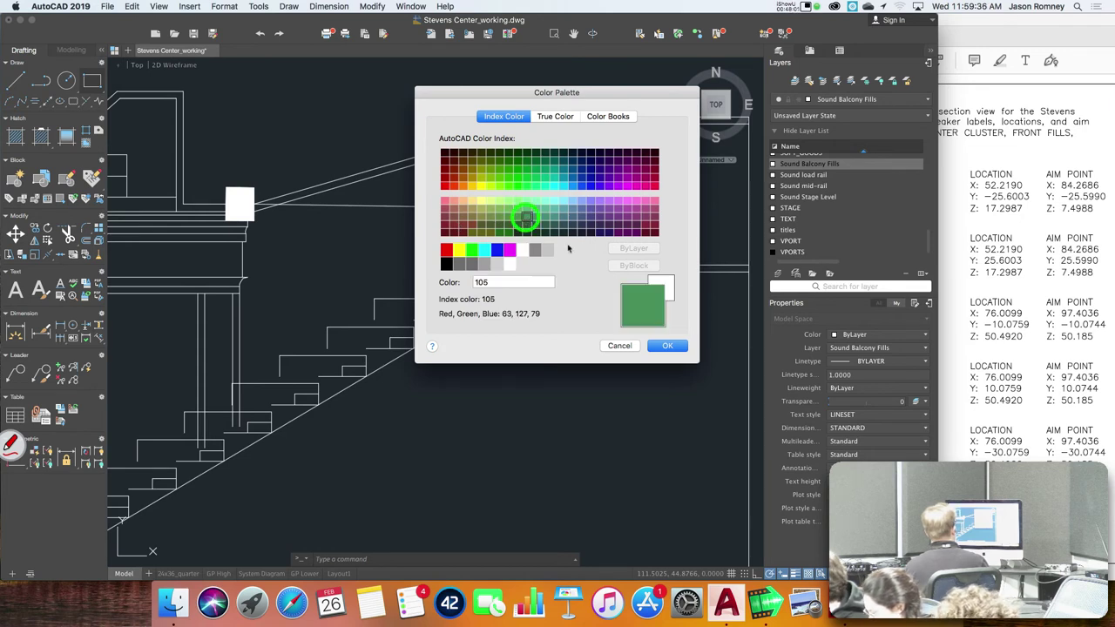
left_click(667, 346)
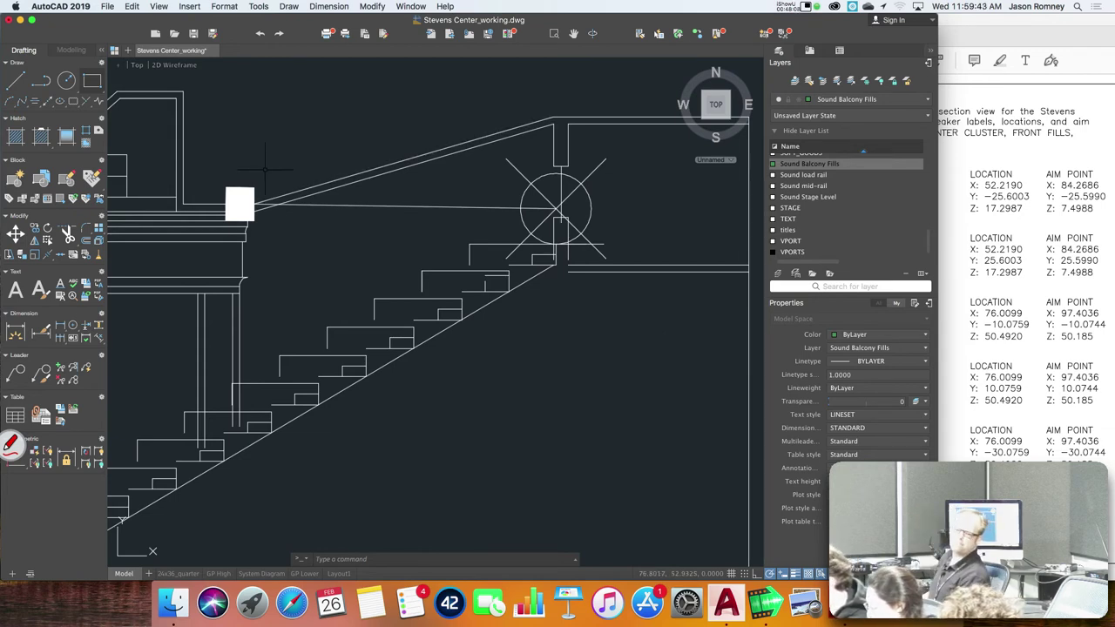
- Move the section's balcony speaker, aim line and aim symbol onto Sound Balcony Fills
left_click(266, 169)
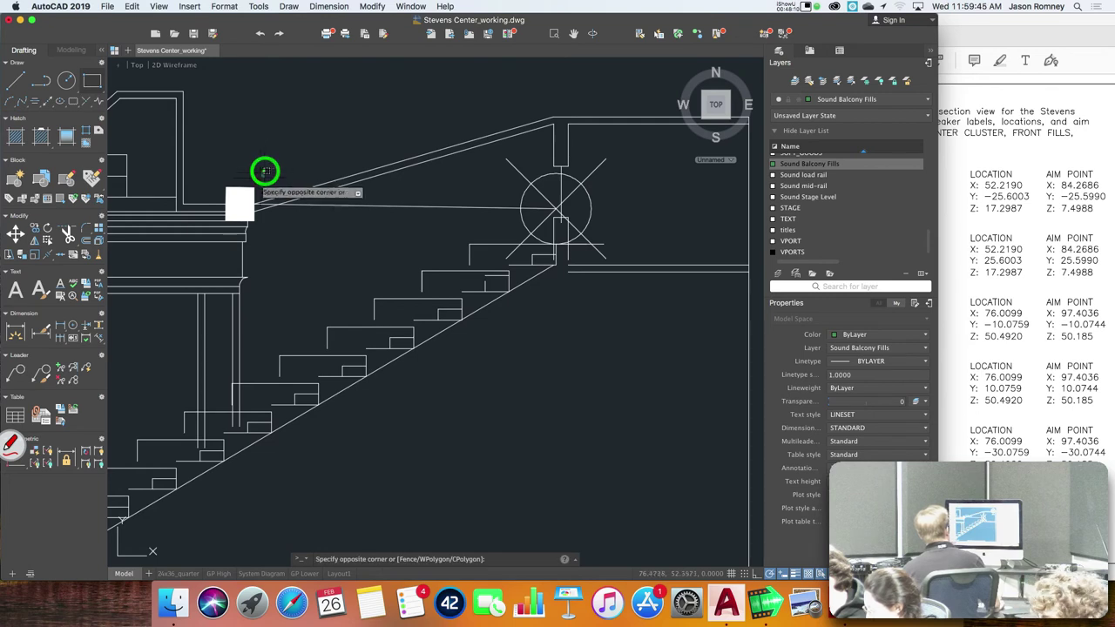
left_click(241, 199)
left_click(341, 219)
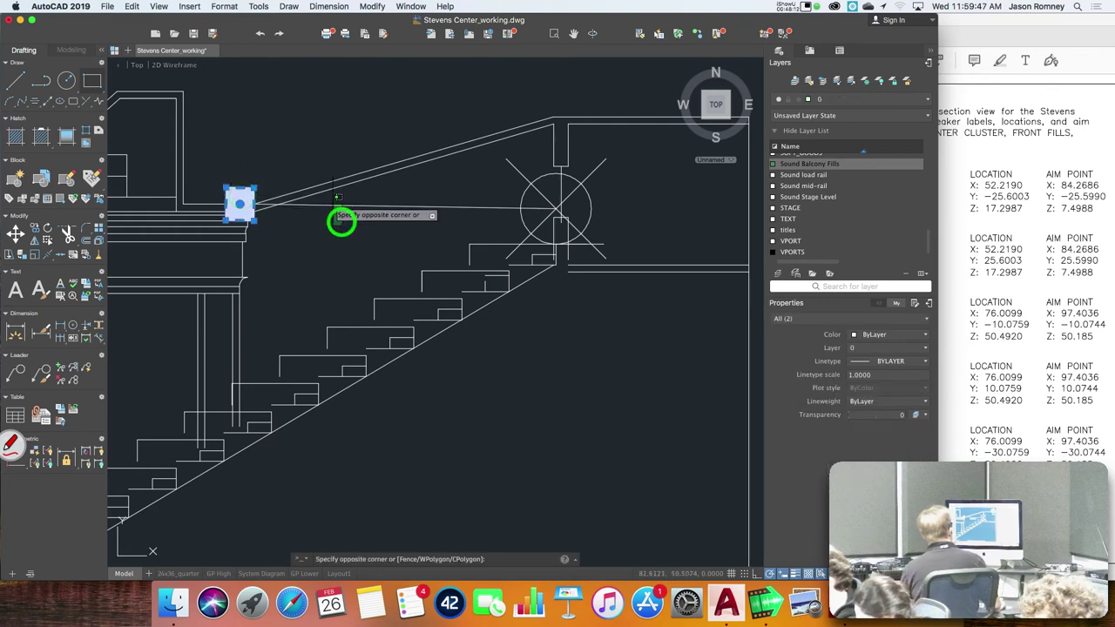
left_click(325, 200)
left_click(589, 192)
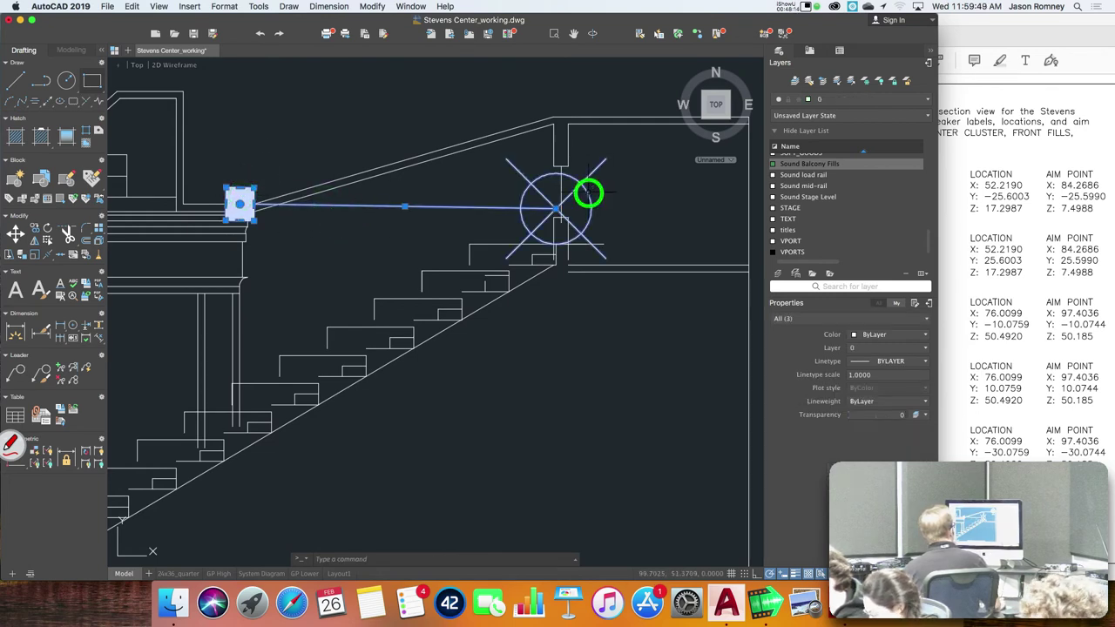
left_click(860, 103)
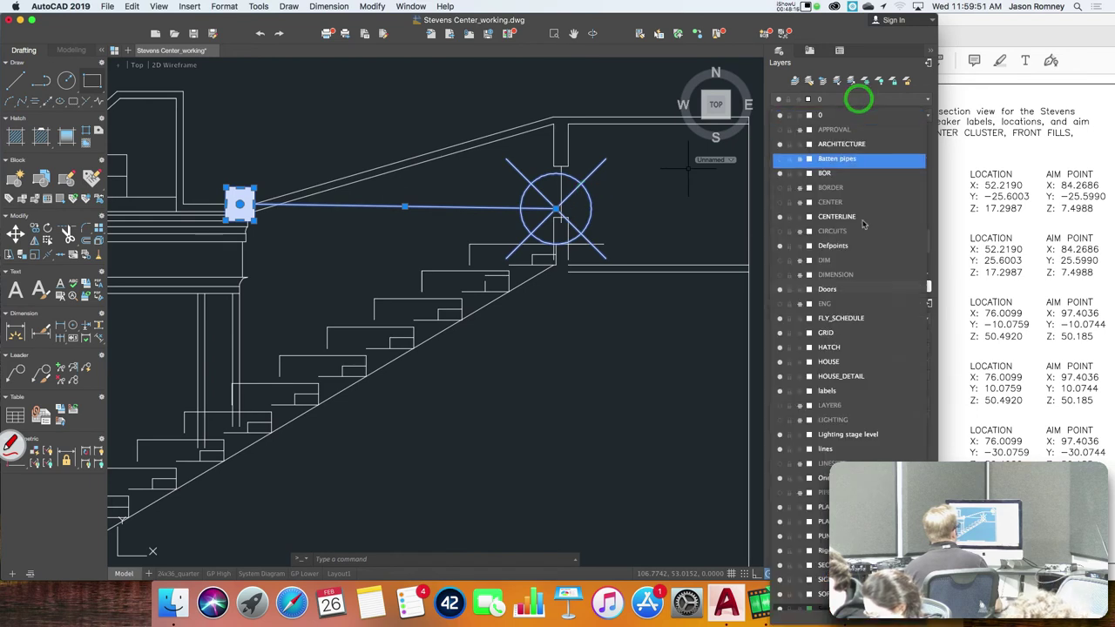
scroll(850, 523, "down", 1)
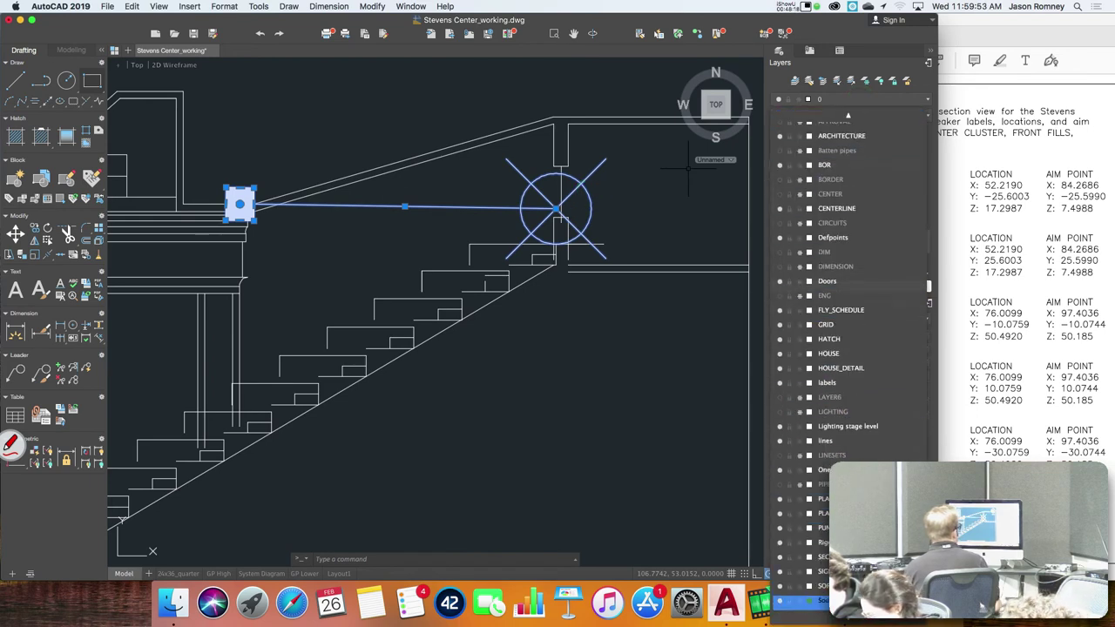
left_click(802, 601)
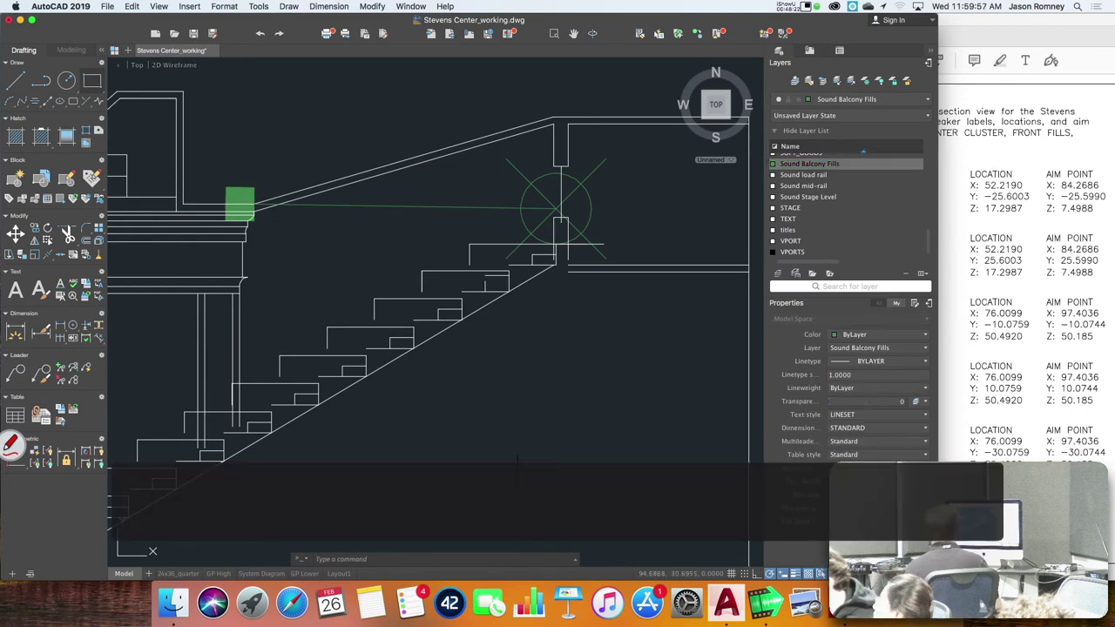
- Move the plan's speaker, aim line and symbol onto Sound Balcony Fills as well
scroll(497, 435, "down", 3)
scroll(523, 305, "down", 5)
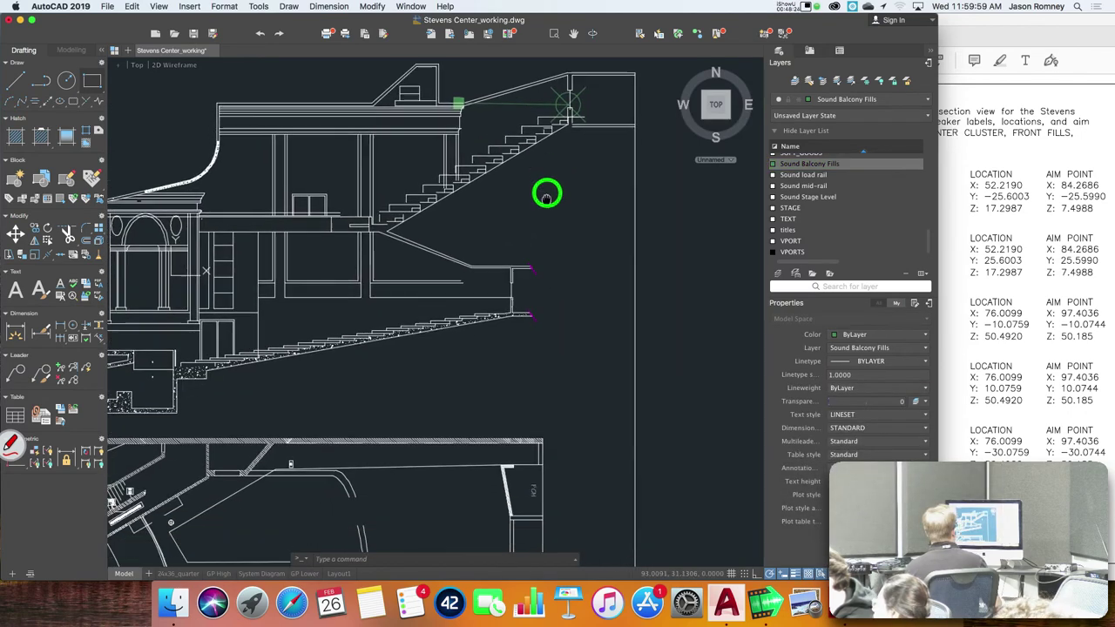
scroll(515, 474, "down", 5)
scroll(501, 211, "down", 5)
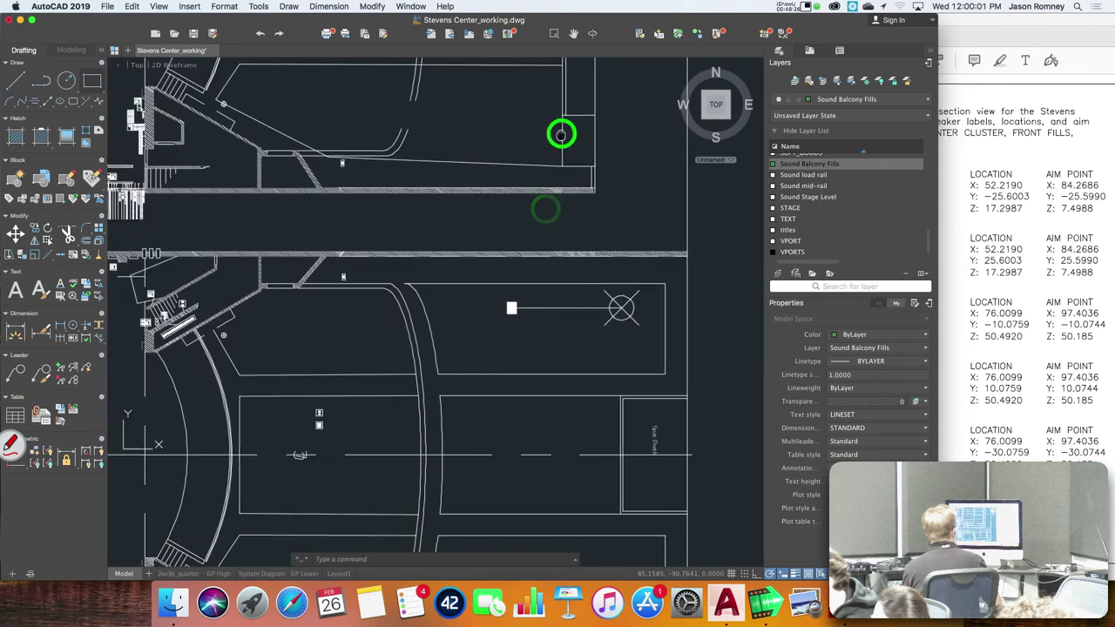
left_click(635, 333)
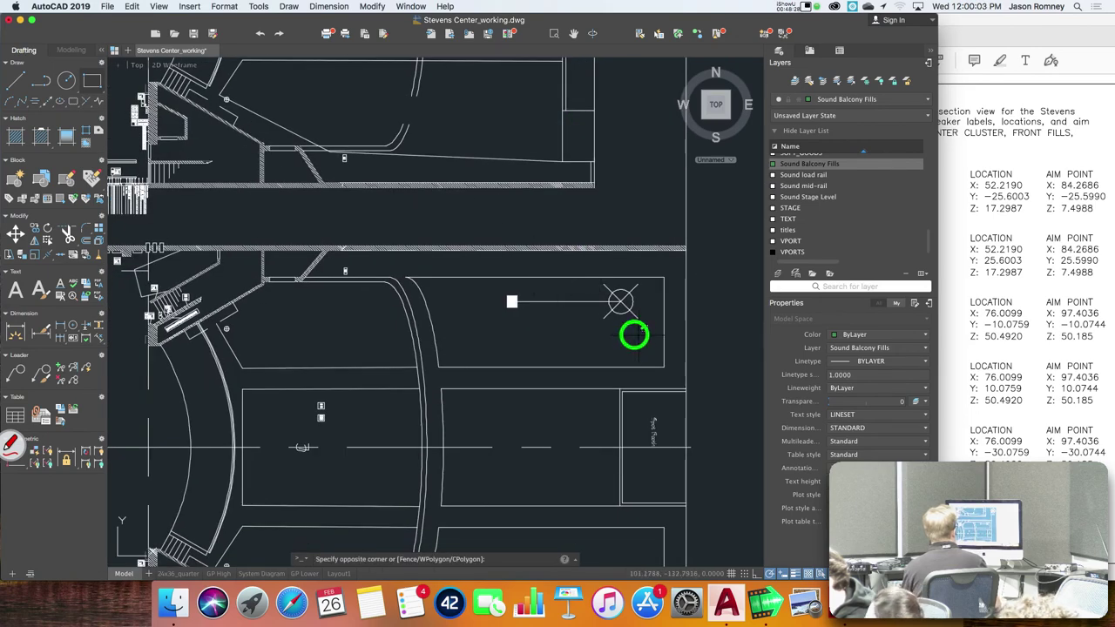
left_click(498, 294)
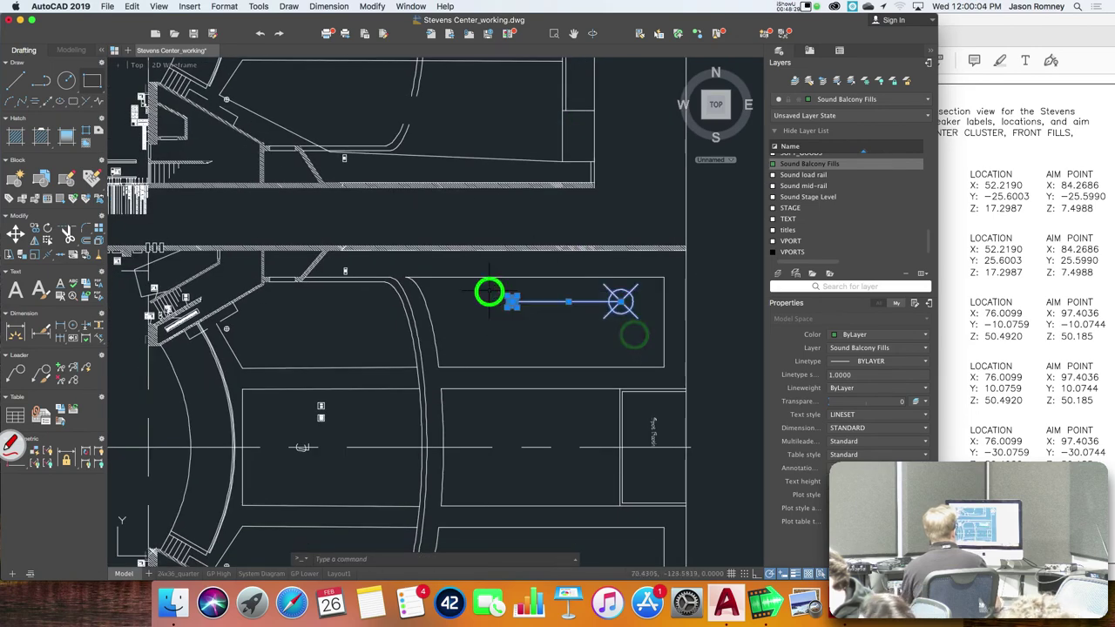
left_click(826, 99)
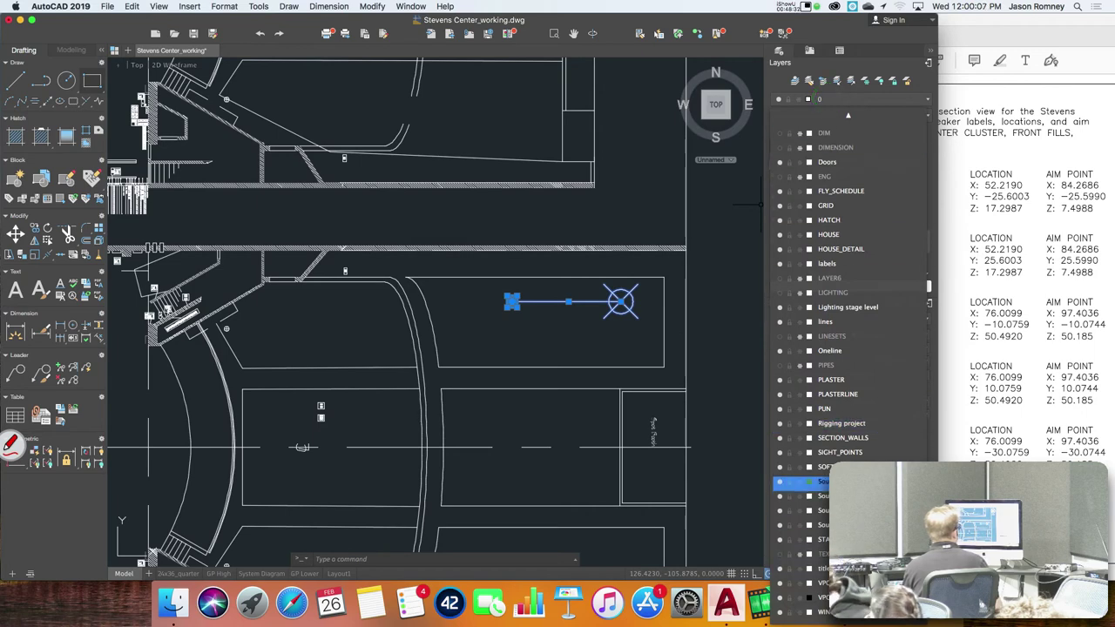
left_click(824, 484)
key("Escape")
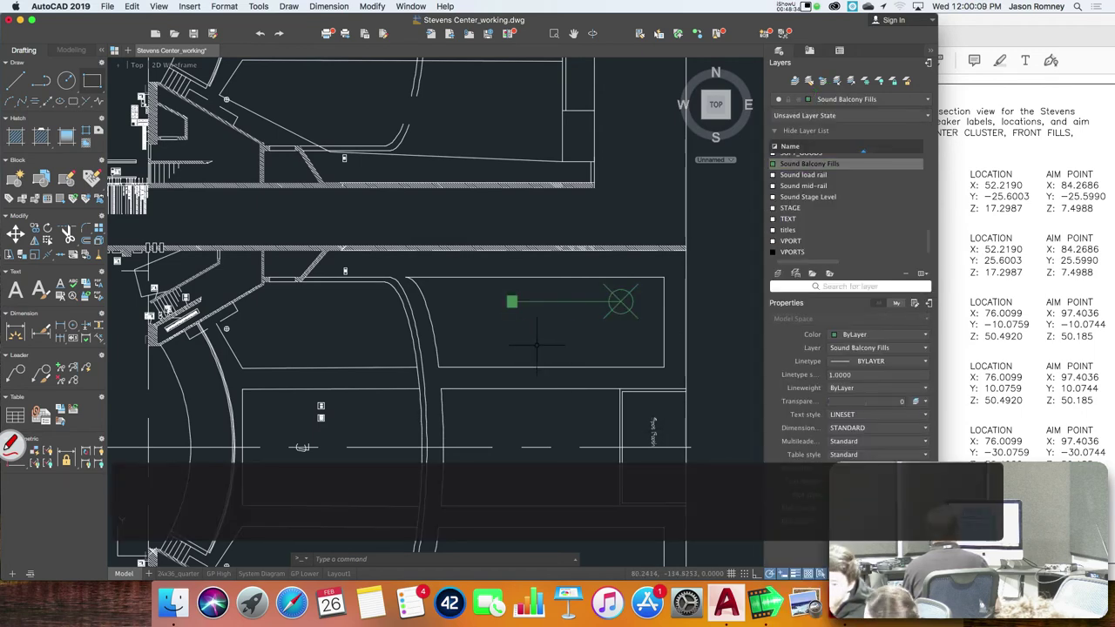
scroll(536, 345, "down", 5)
scroll(535, 195, "down", 3)
scroll(535, 195, "up", 10)
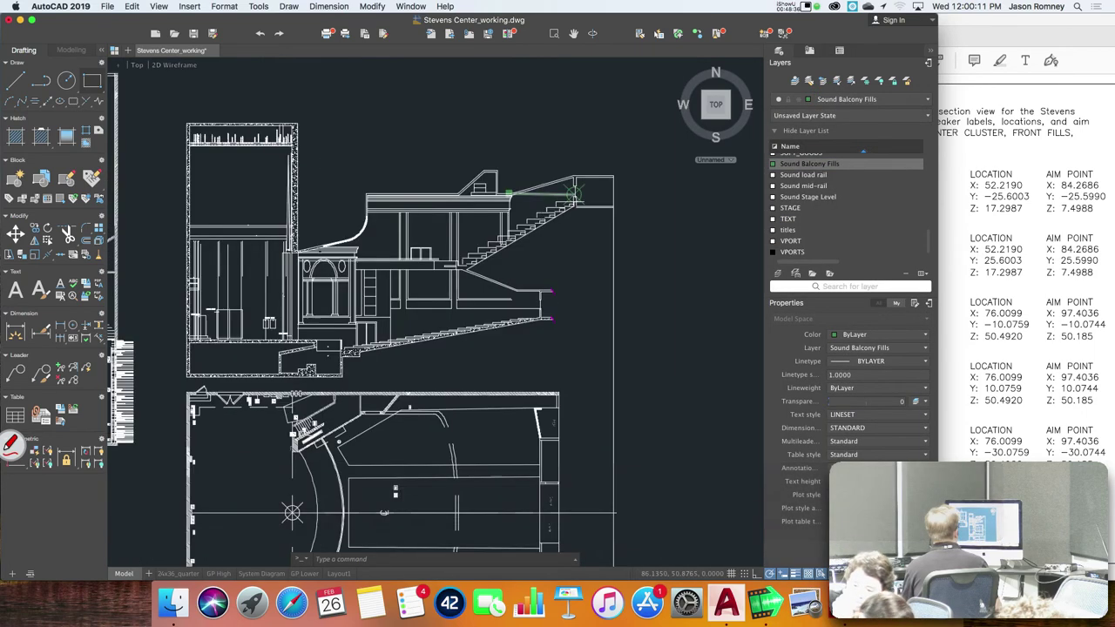
left_click(319, 185)
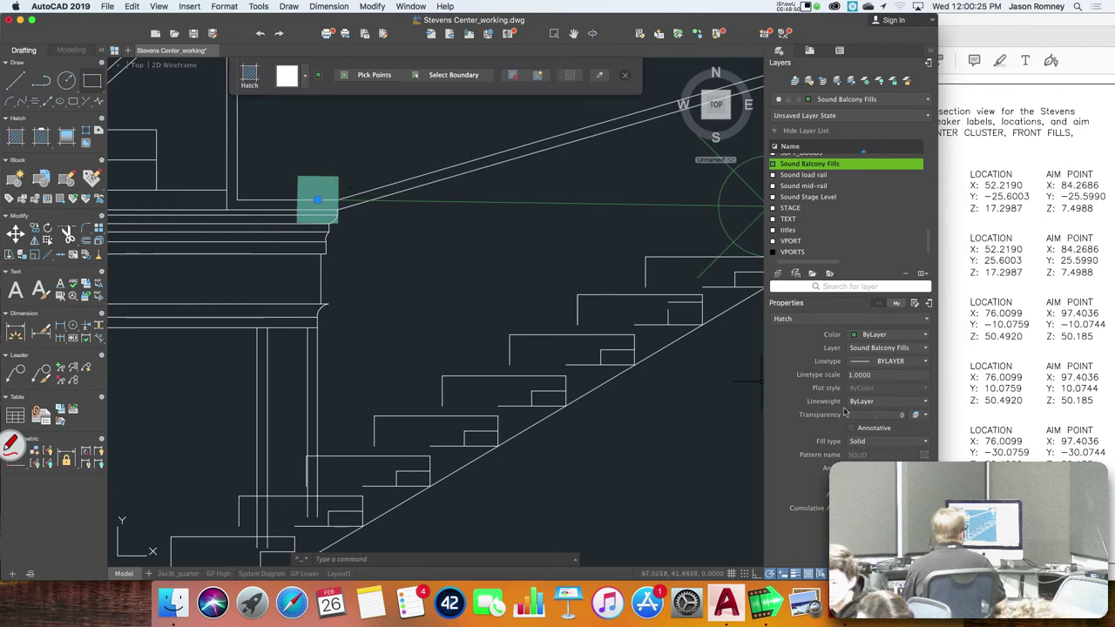
mouse_move(875, 421)
left_mouse_down()
mouse_move(866, 417)
mouse_move(909, 418)
mouse_move(825, 415)
left_mouse_up()
left_click(916, 415)
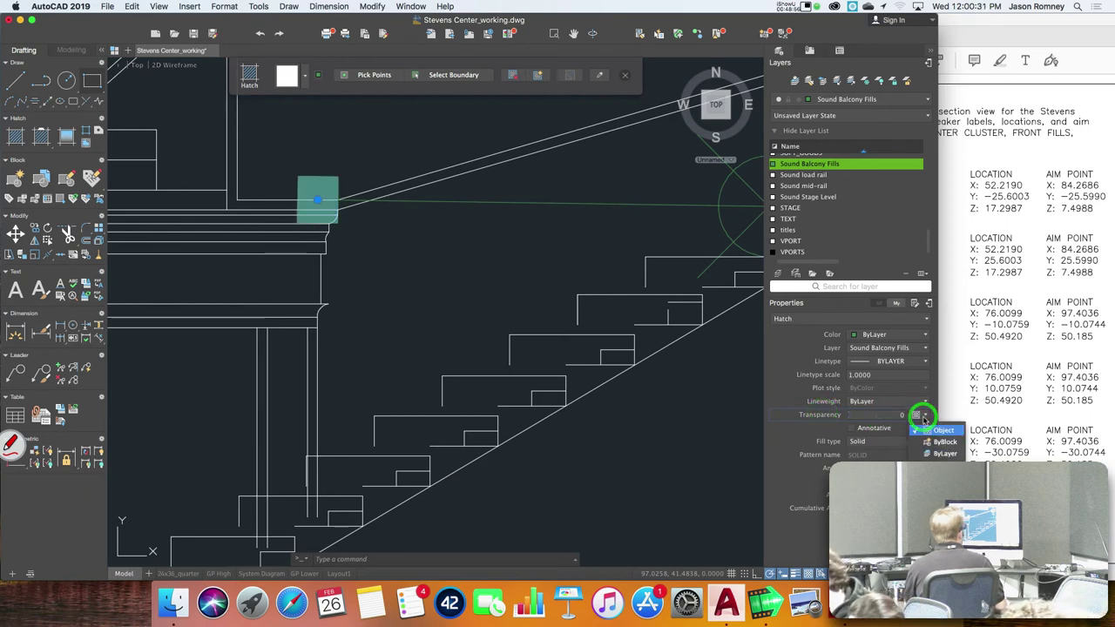
left_click(807, 385)
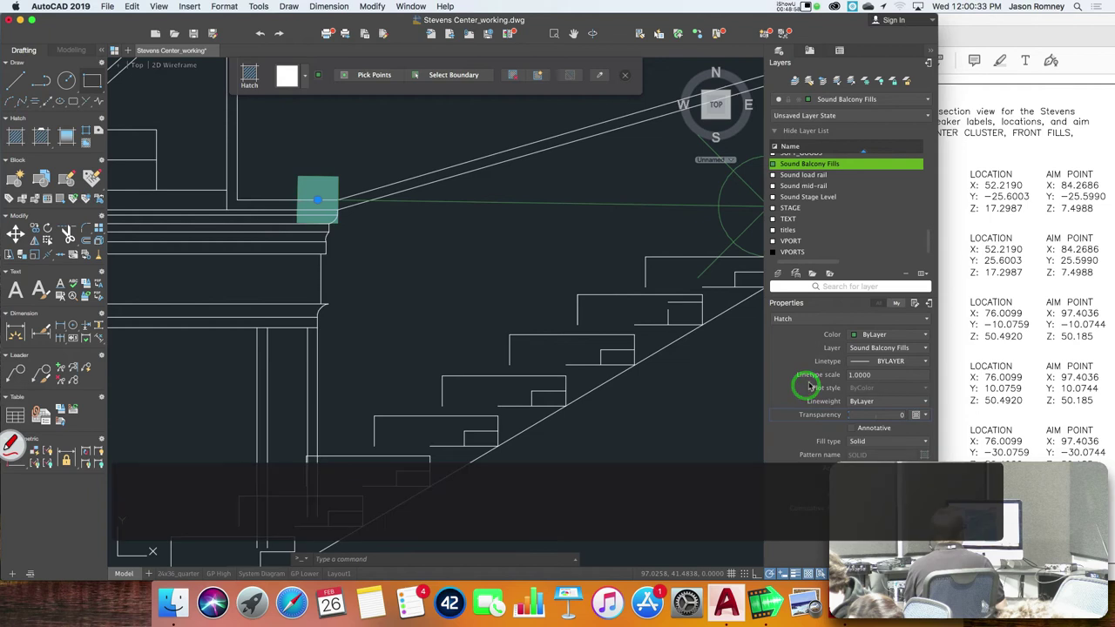
left_click(625, 75)
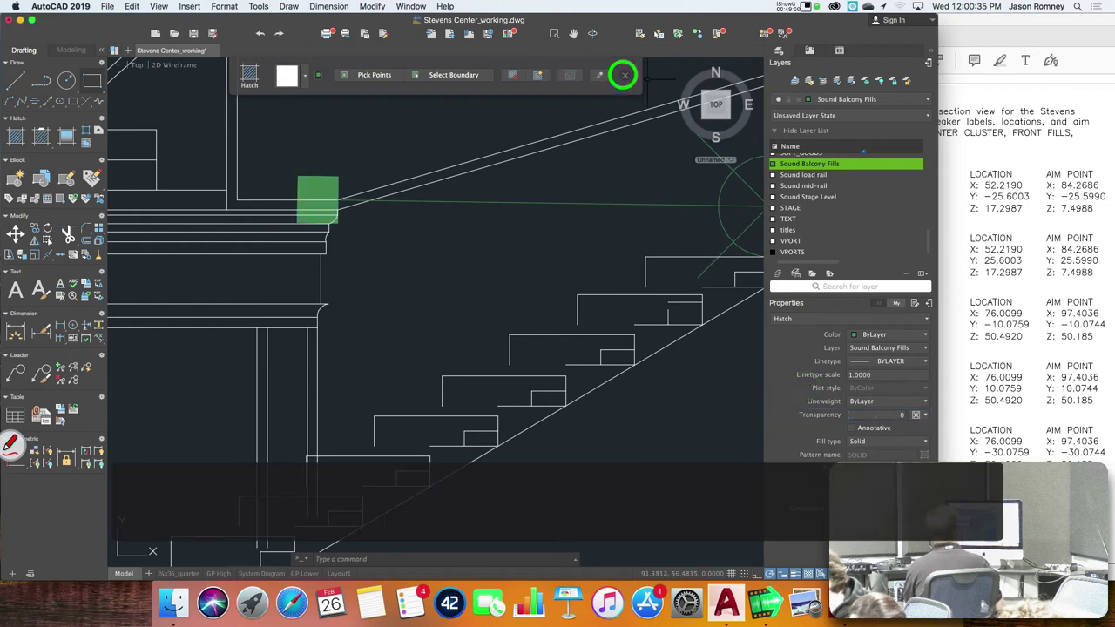
scroll(505, 229, "down", 3)
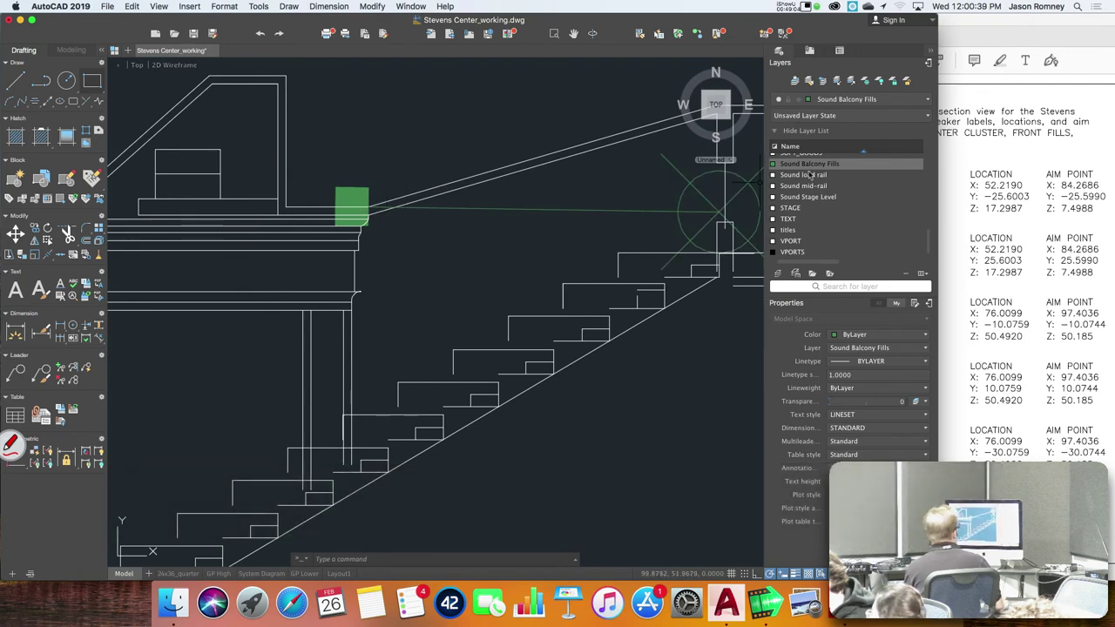
scroll(592, 218, "down", 5)
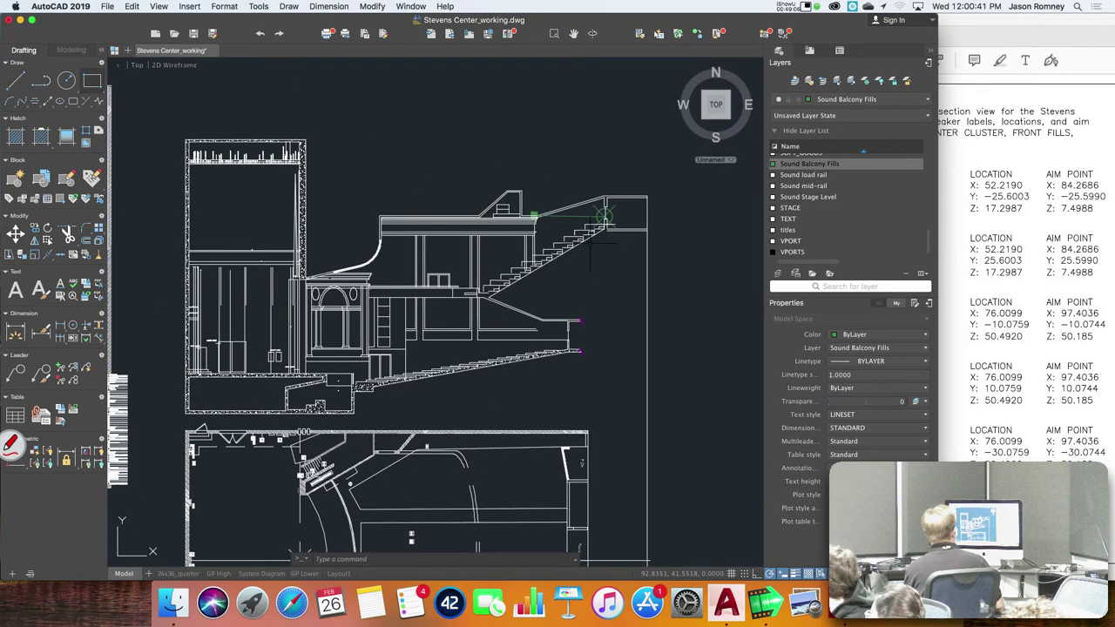
scroll(593, 231, "down", 3)
scroll(528, 48, "down", 5)
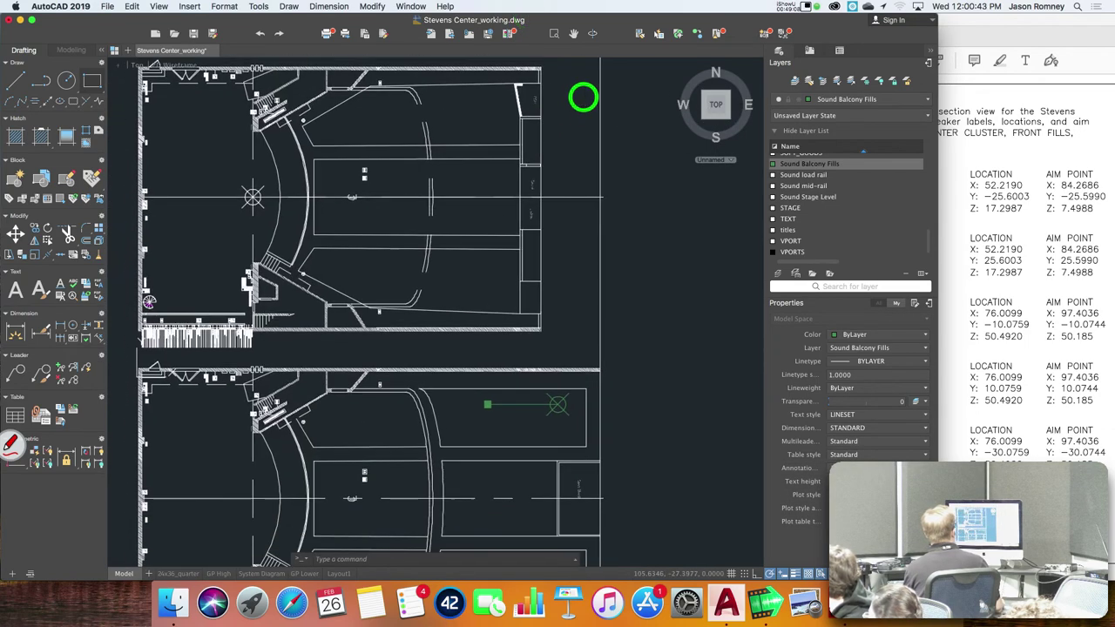
scroll(574, 162, "up", 5)
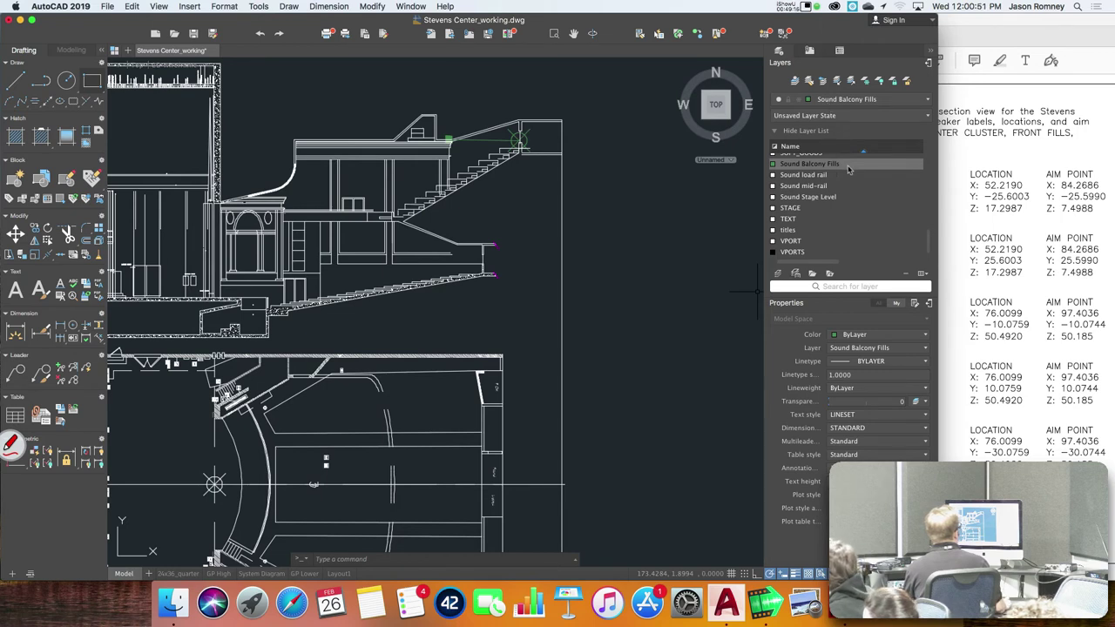
mouse_move(849, 170)
left_mouse_down()
mouse_move(846, 157)
mouse_move(845, 199)
mouse_move(841, 153)
mouse_move(843, 169)
left_mouse_up()
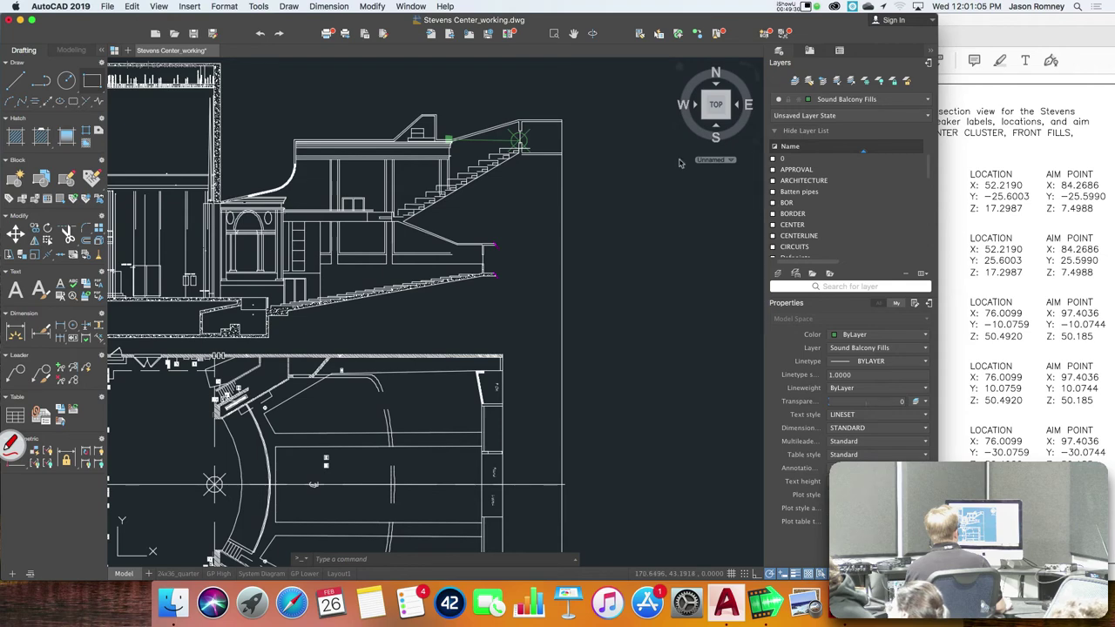
scroll(518, 140, "up", 5)
- Regenerate the drawing with RE and zoom around the section to check the green speaker
key("Escape")
key("Escape")
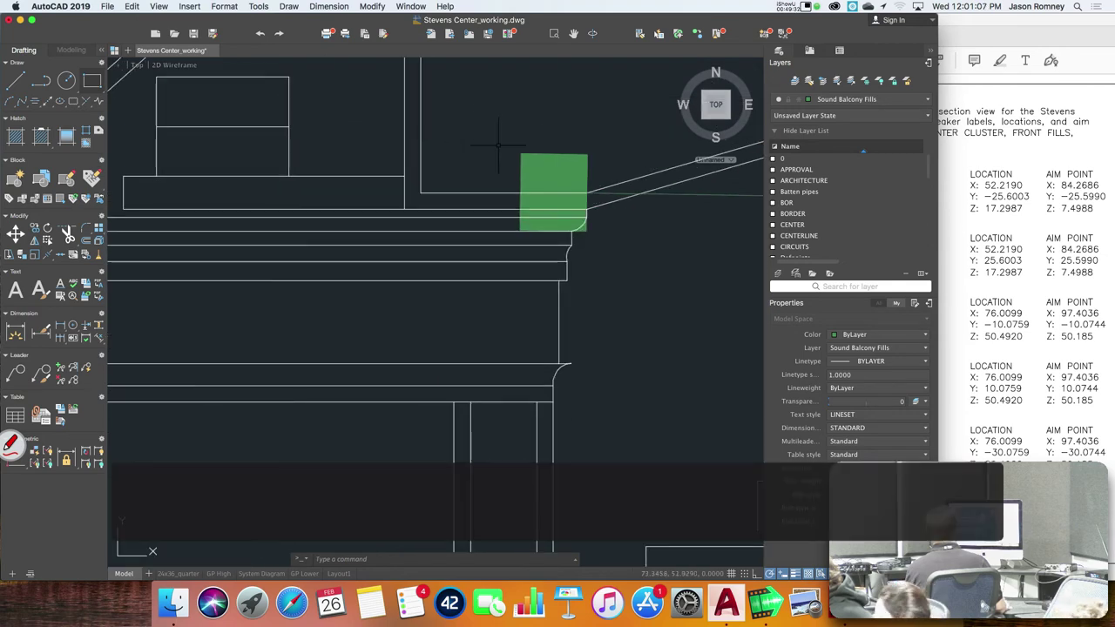
type("re")
key("Return")
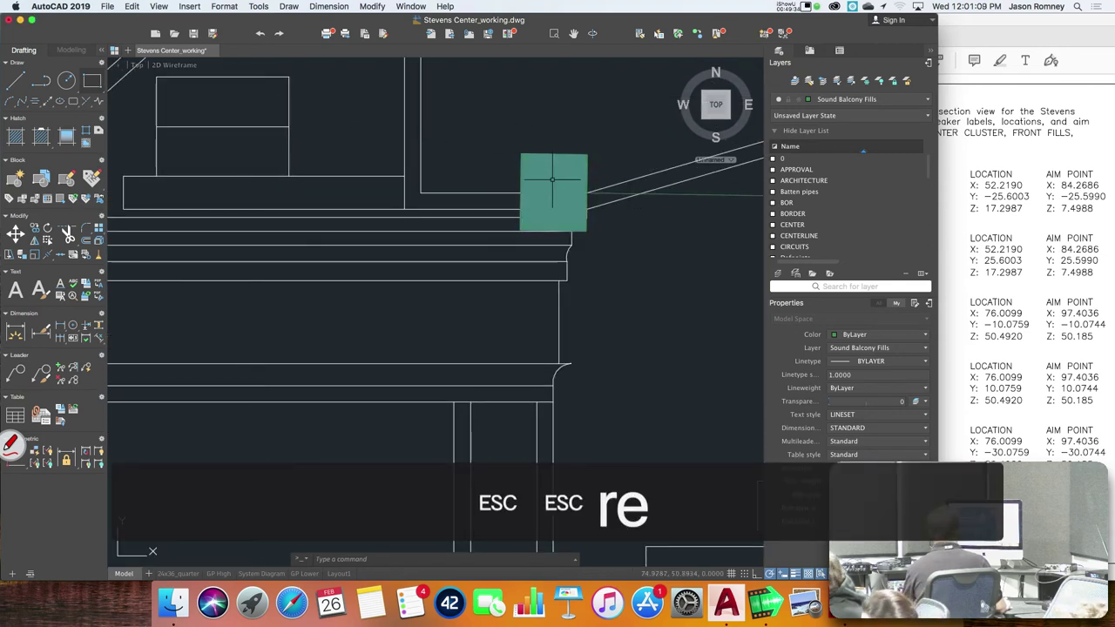
scroll(468, 161, "down", 2)
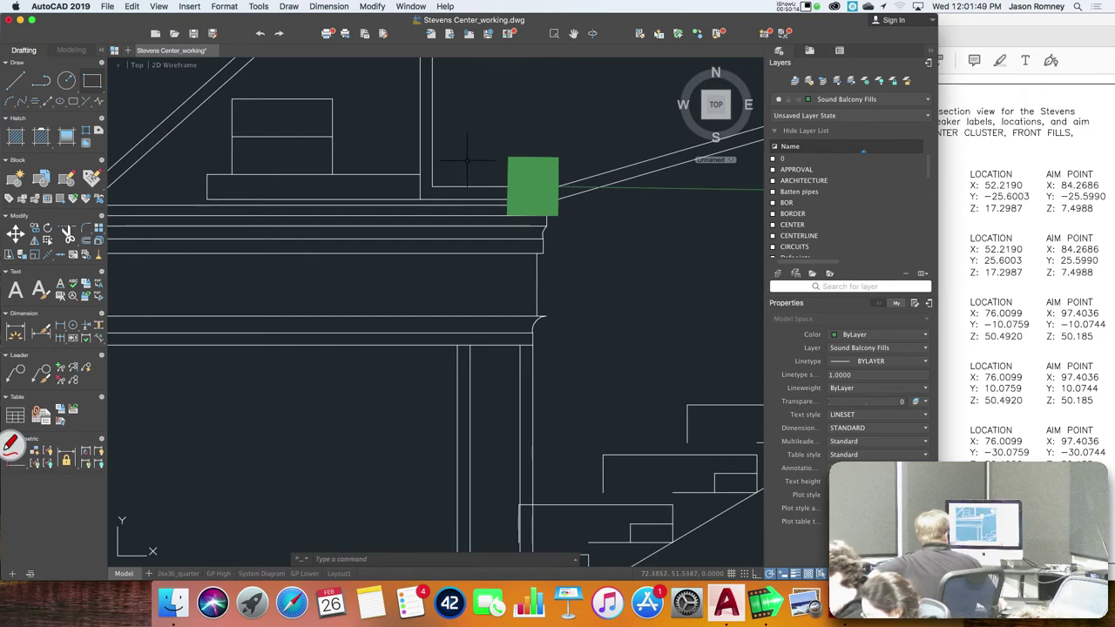
scroll(469, 164, "down", 6)
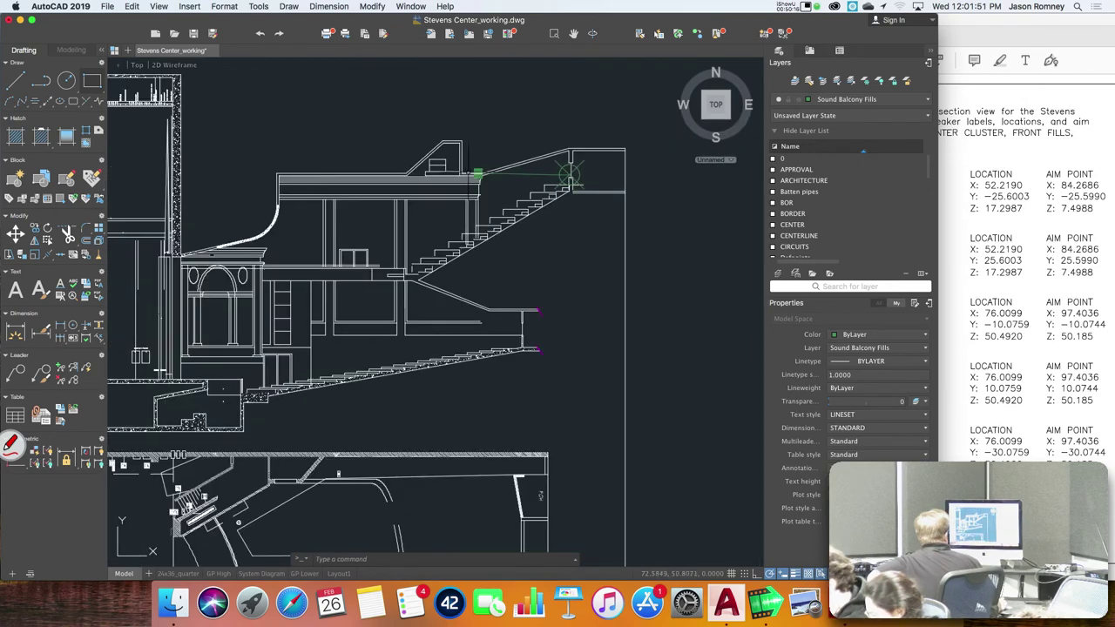
scroll(509, 206, "down", 3)
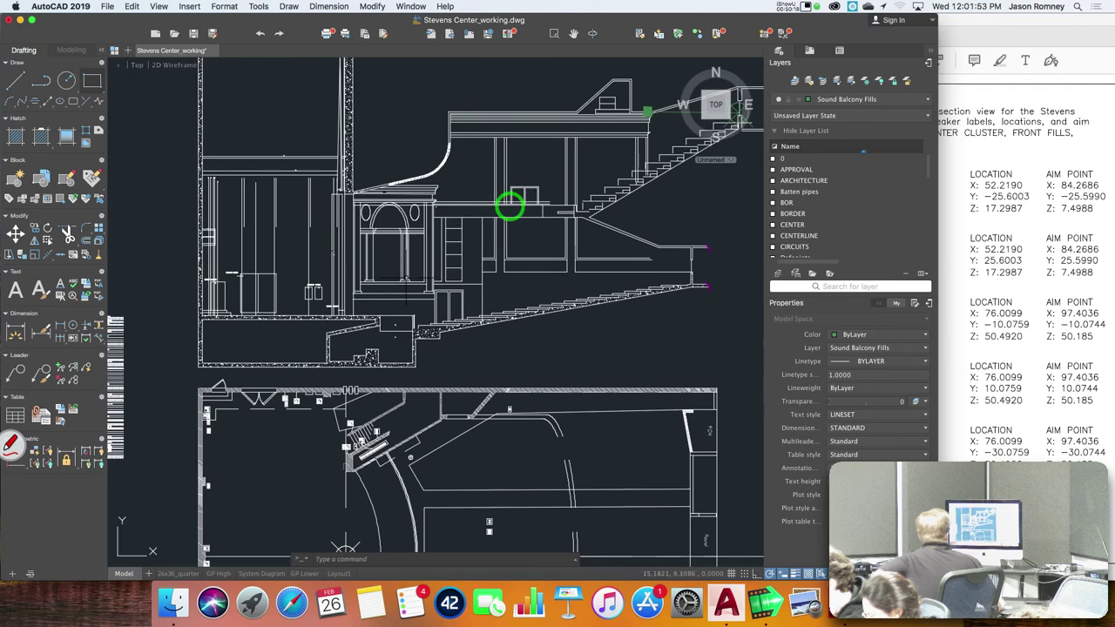
scroll(333, 311, "up", 3)
scroll(333, 312, "up", 4)
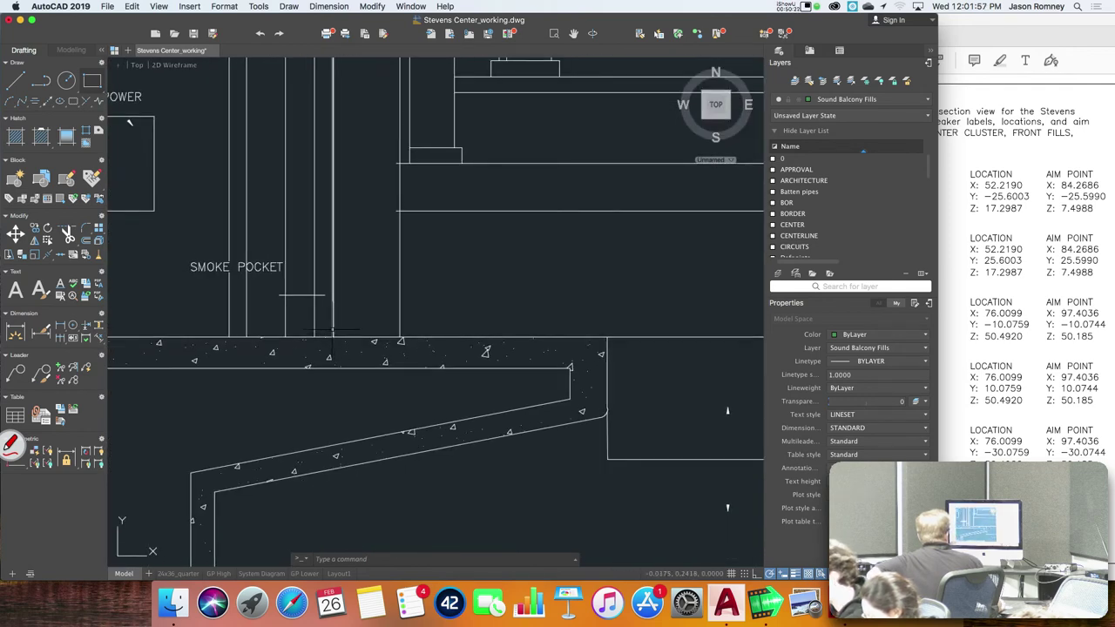
left_click(333, 327)
scroll(354, 254, "down", 3)
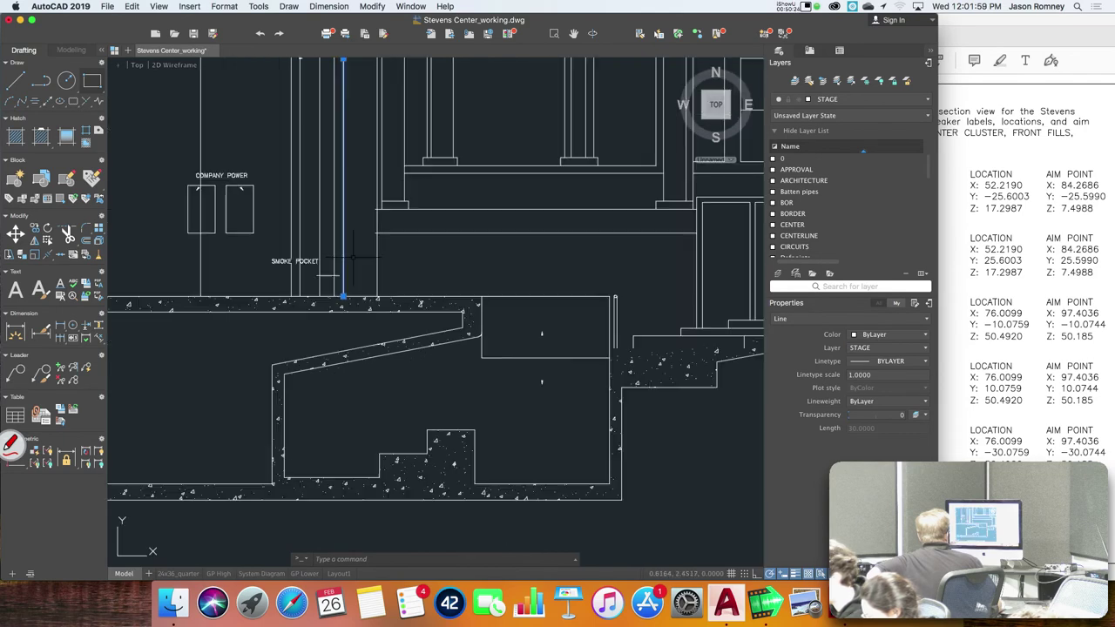
scroll(352, 139, "up", 2)
scroll(352, 140, "down", 1)
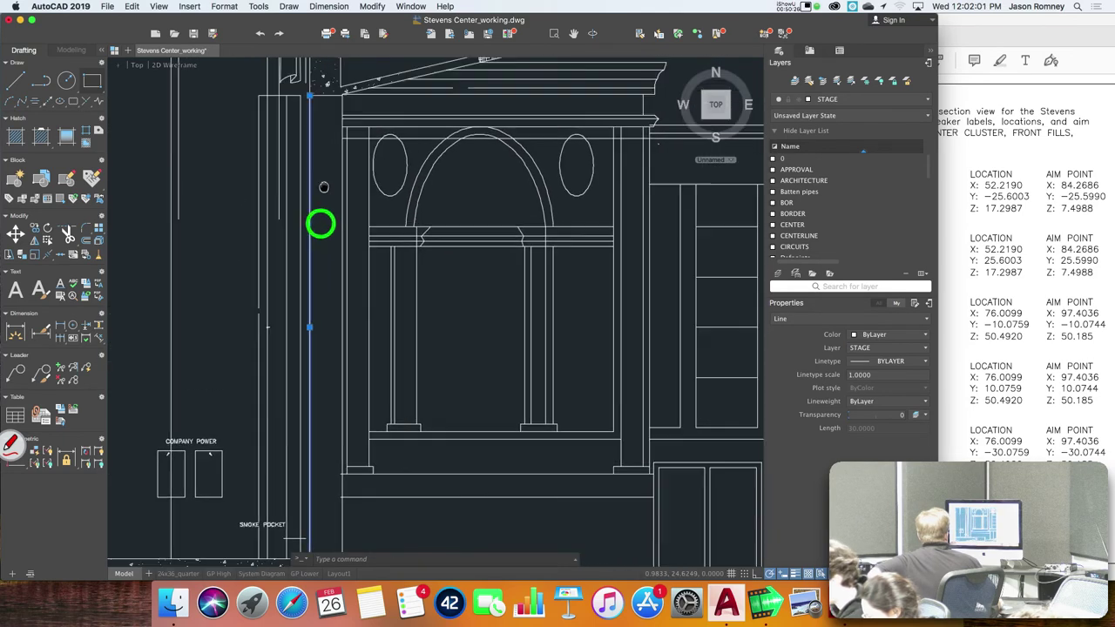
scroll(323, 174, "up", 3)
scroll(303, 148, "up", 3)
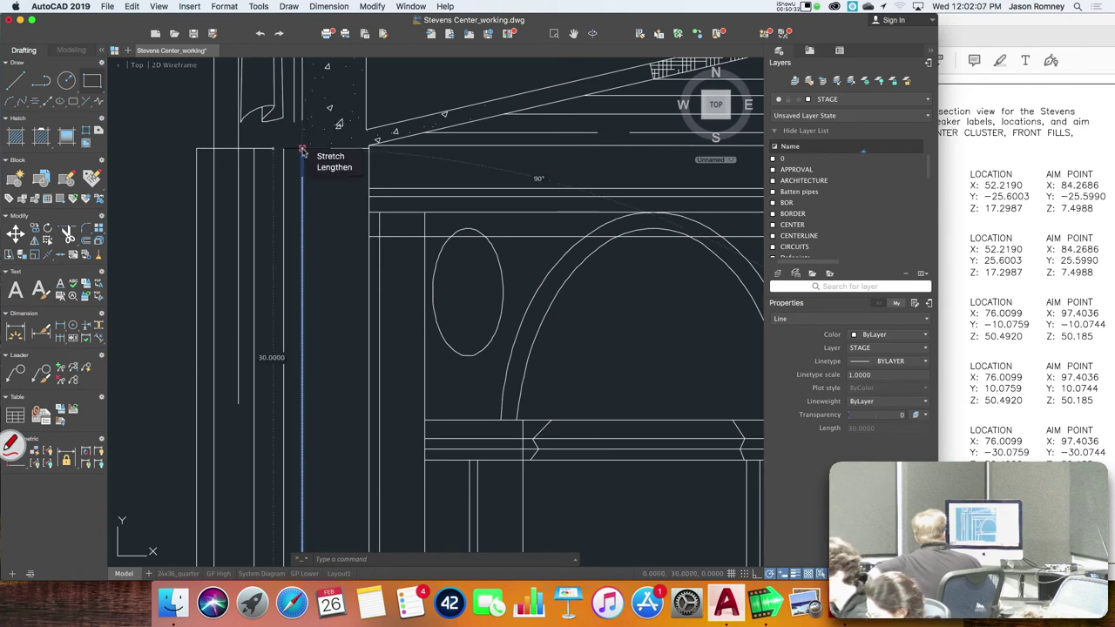
left_click_drag(312, 261, 355, 71)
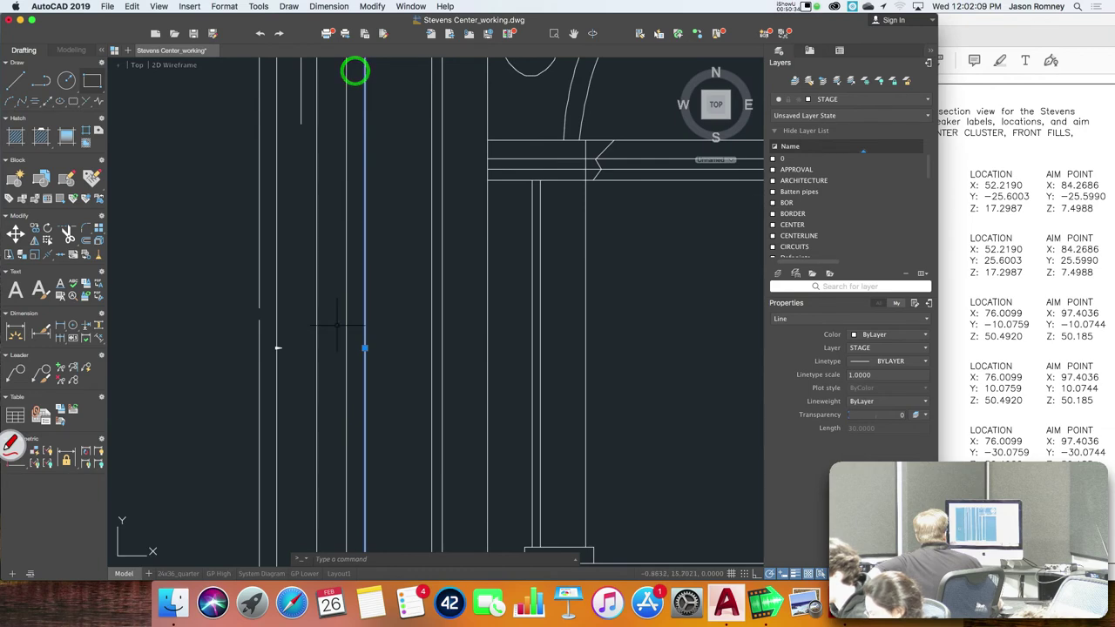
scroll(353, 67, "down", 10)
scroll(379, 164, "down", 1)
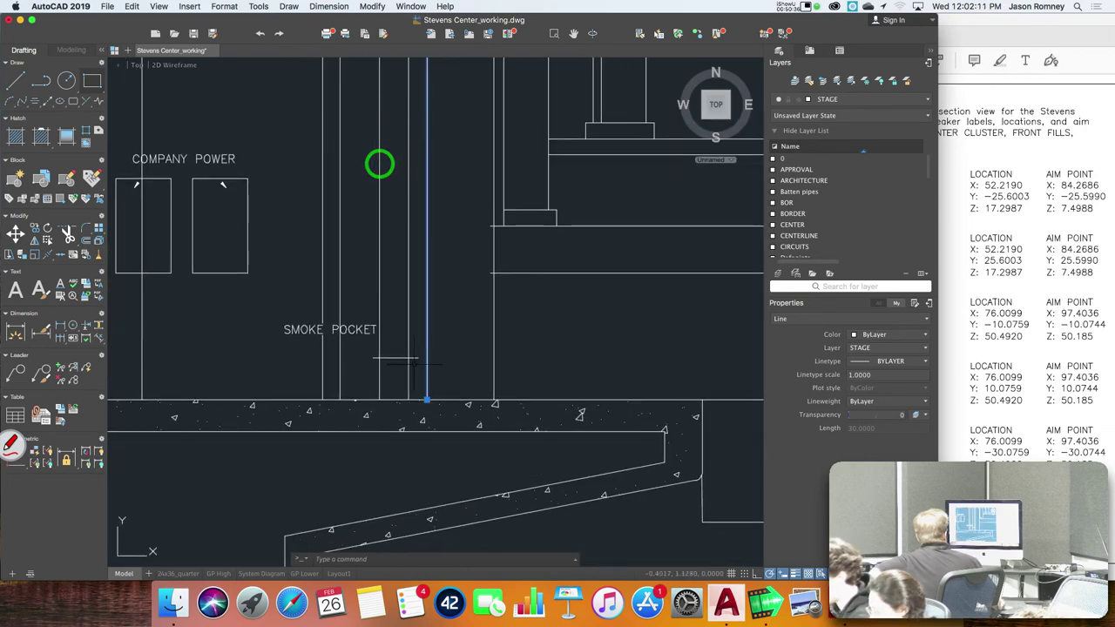
key("Escape")
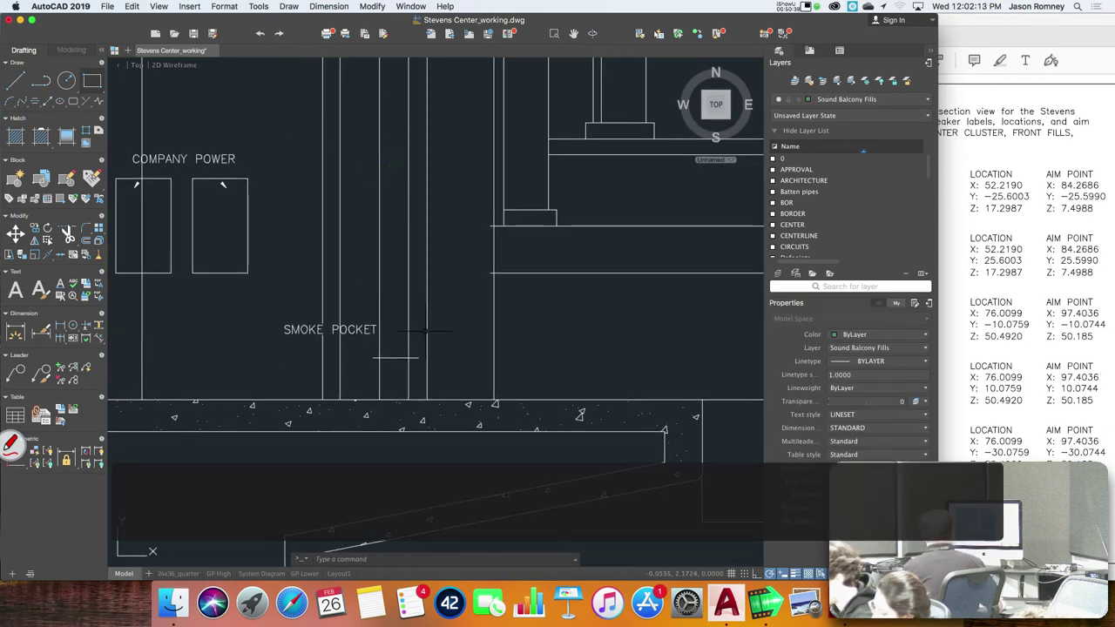
scroll(426, 335, "down", 3)
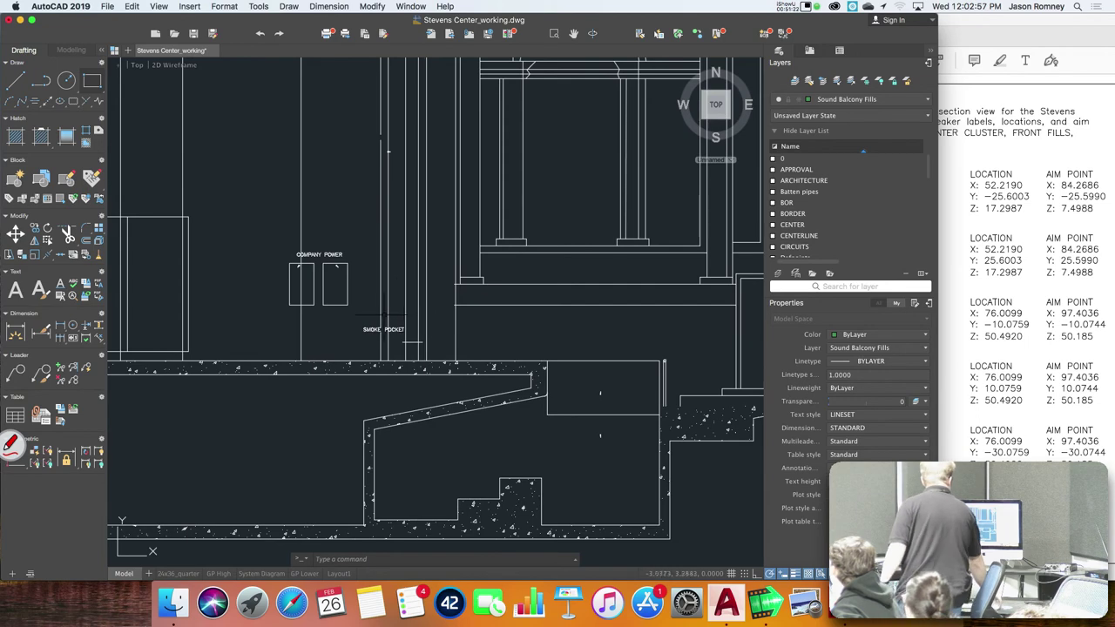
scroll(435, 290, "down", 10)
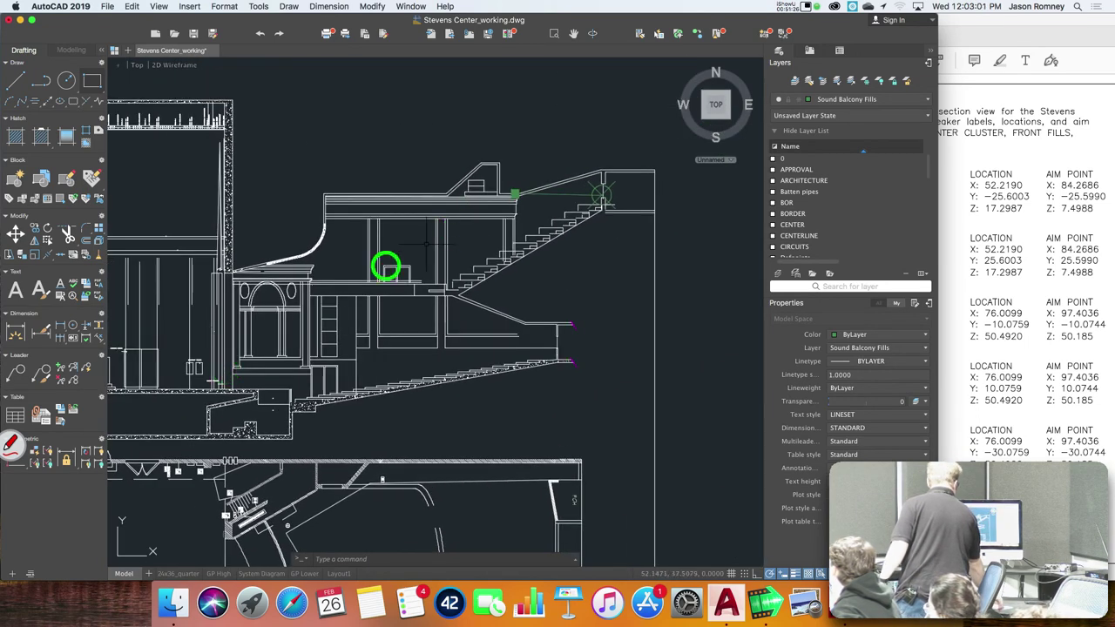
- Zoom in on the green balcony speaker, then bring the Assignment4.pdf table forward
right_click(338, 291)
left_click(602, 273)
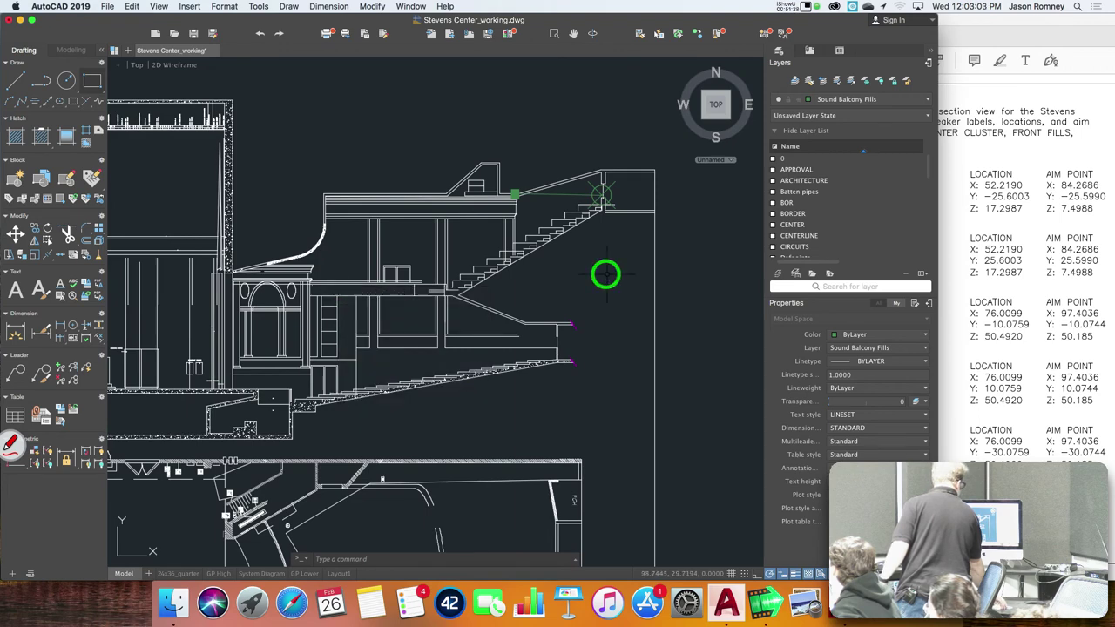
scroll(525, 204, "up", 5)
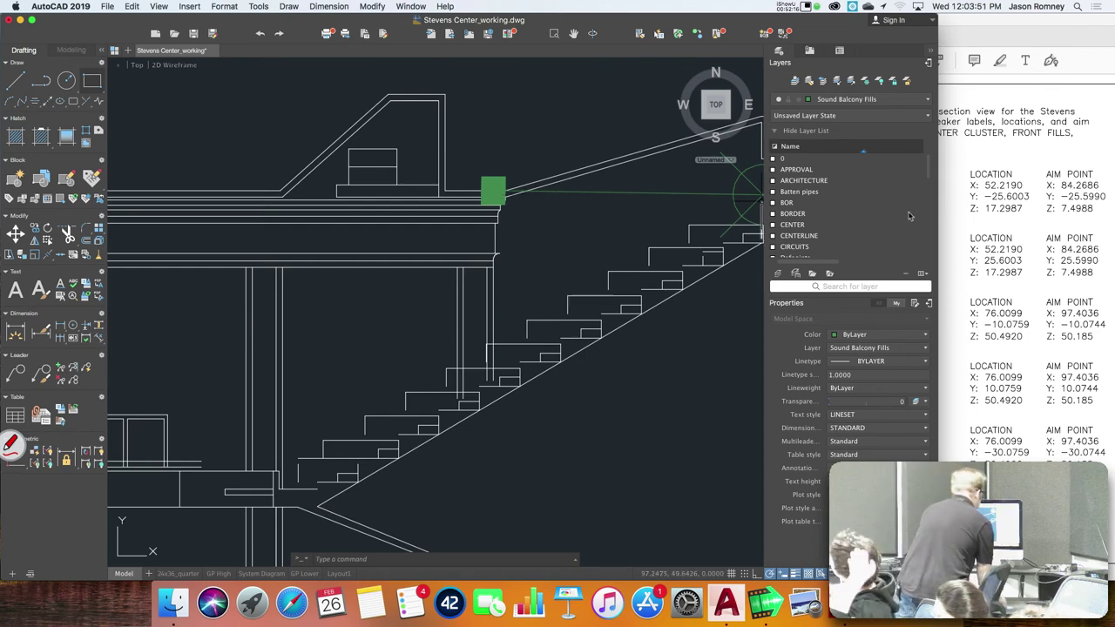
left_click(960, 237)
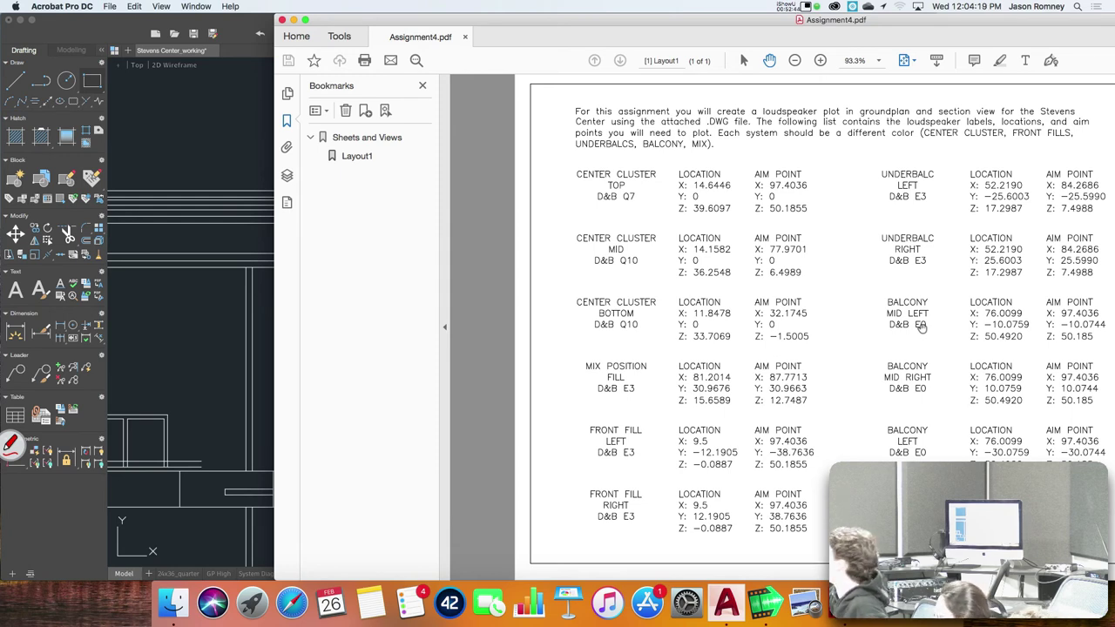
- Look up the BALCONY entry in the assignment PDF's speaker table, then return to AutoCAD
double_click(927, 303)
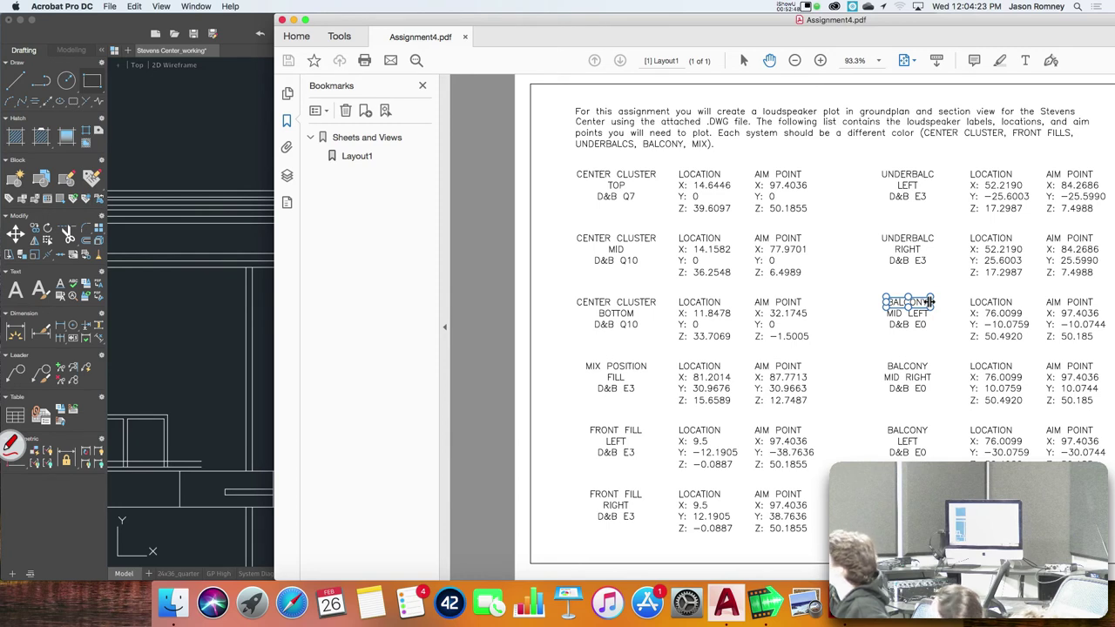
left_click(949, 328)
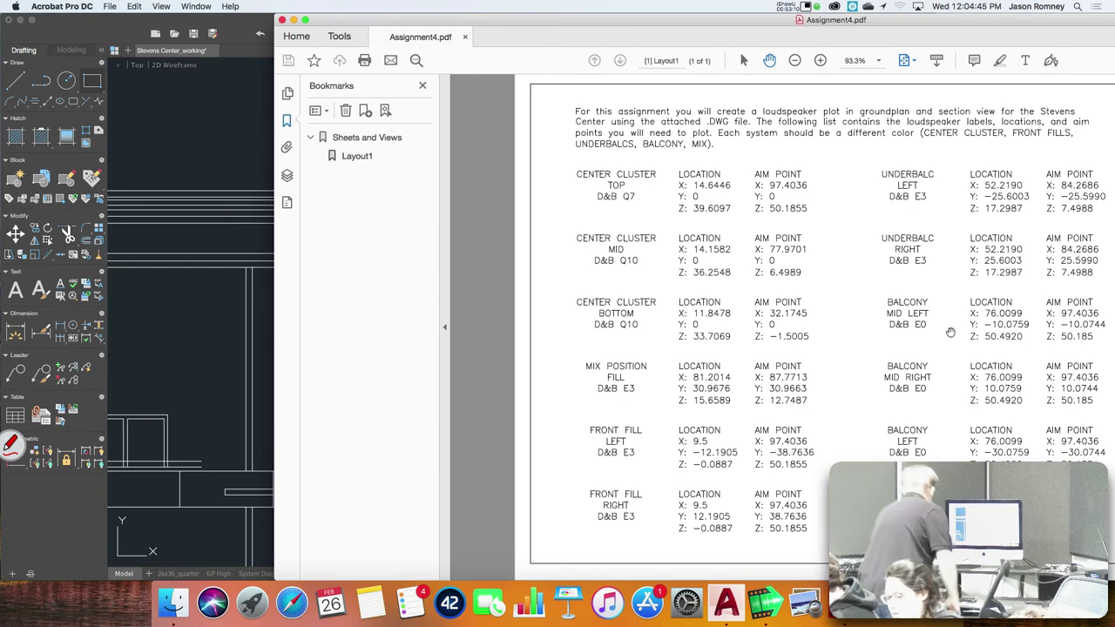
key("super+Tab")
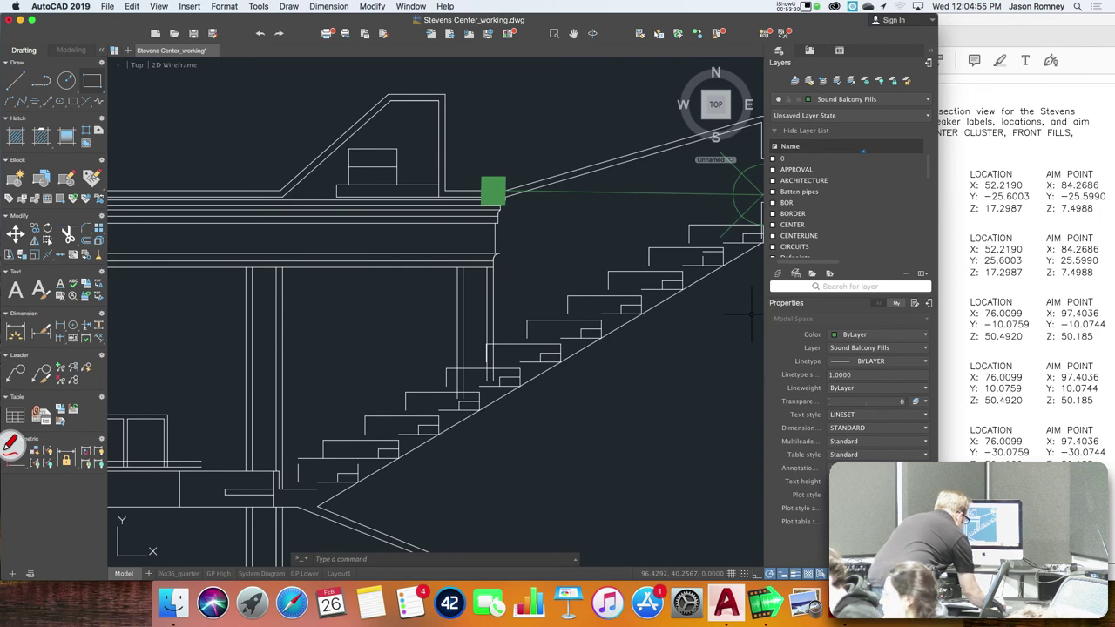
- Rezoom the auditorium plan, then bring the assignment PDF forward to check balcony Z value 50.4920
scroll(613, 347, "down", 10)
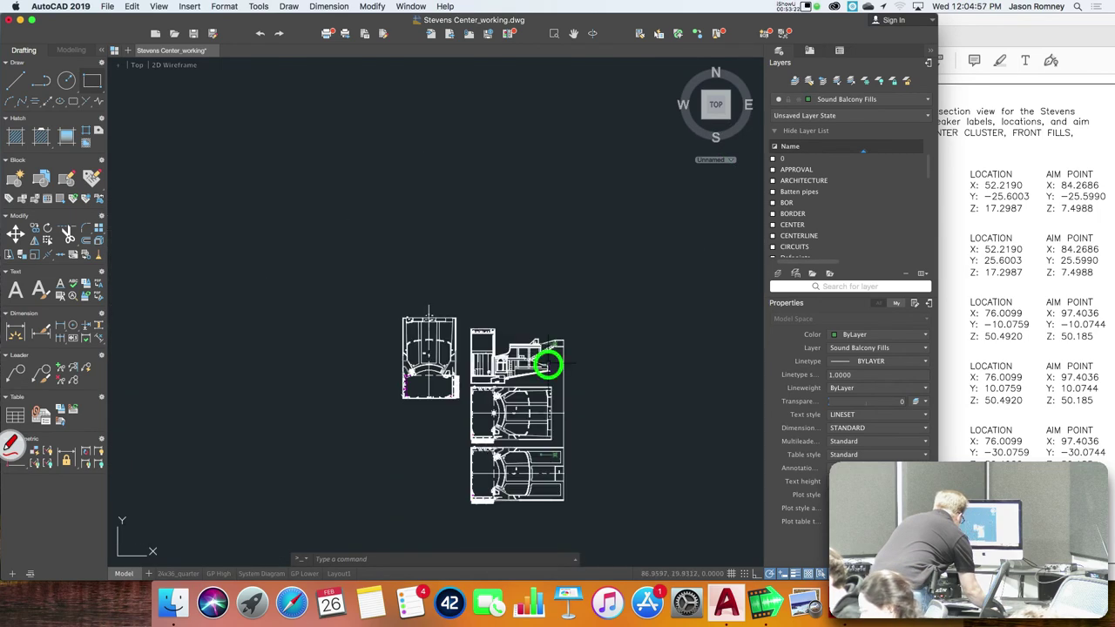
scroll(533, 425, "up", 10)
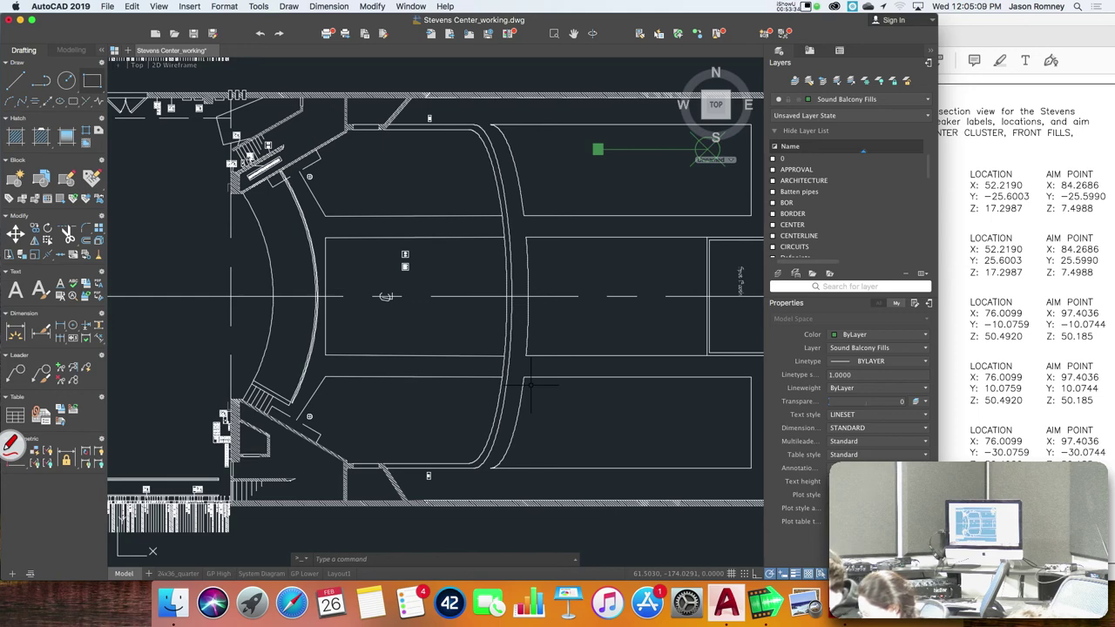
left_click(1002, 341)
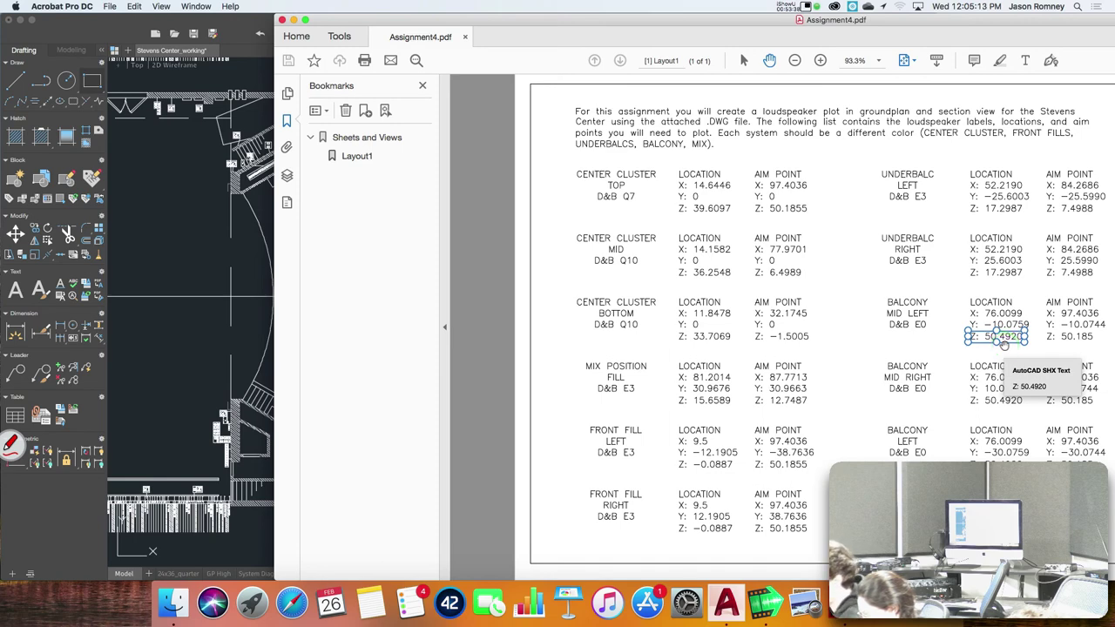
- Return to the AutoCAD auditorium plan showing the balcony speaker and its aim line
left_click(260, 360)
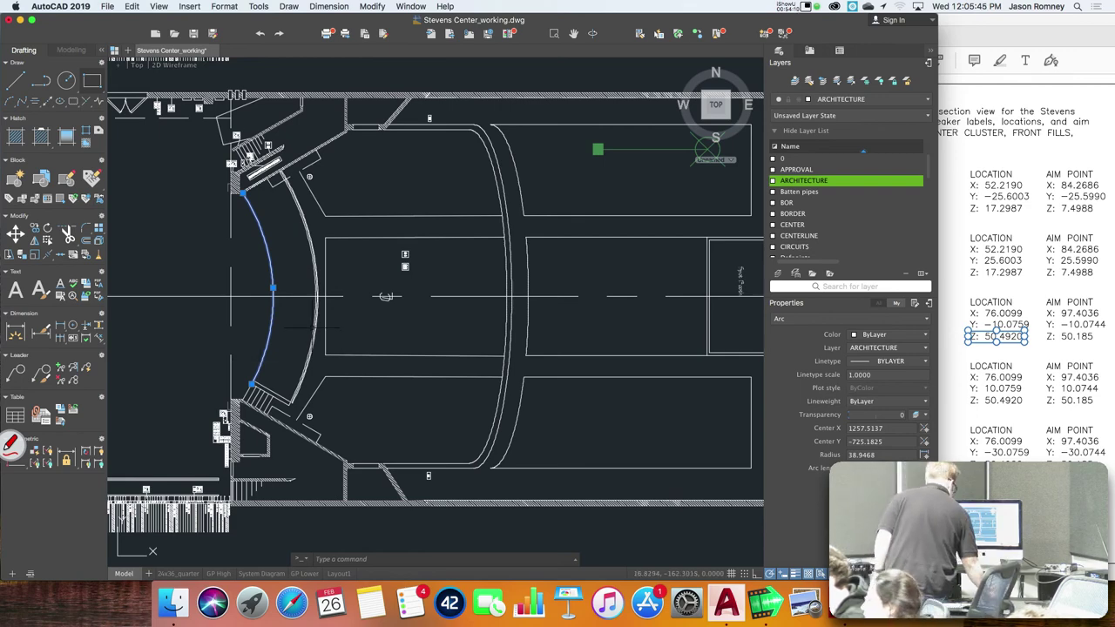
scroll(262, 357, "down", 5)
scroll(331, 318, "up", 5)
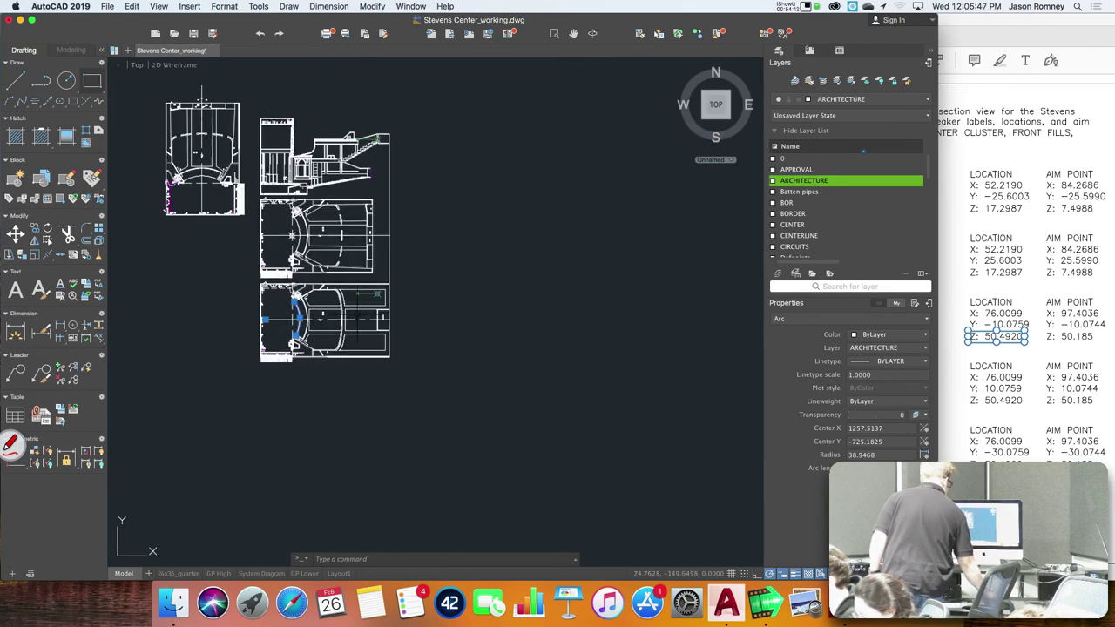
scroll(359, 324, "down", 2)
scroll(358, 314, "down", 3)
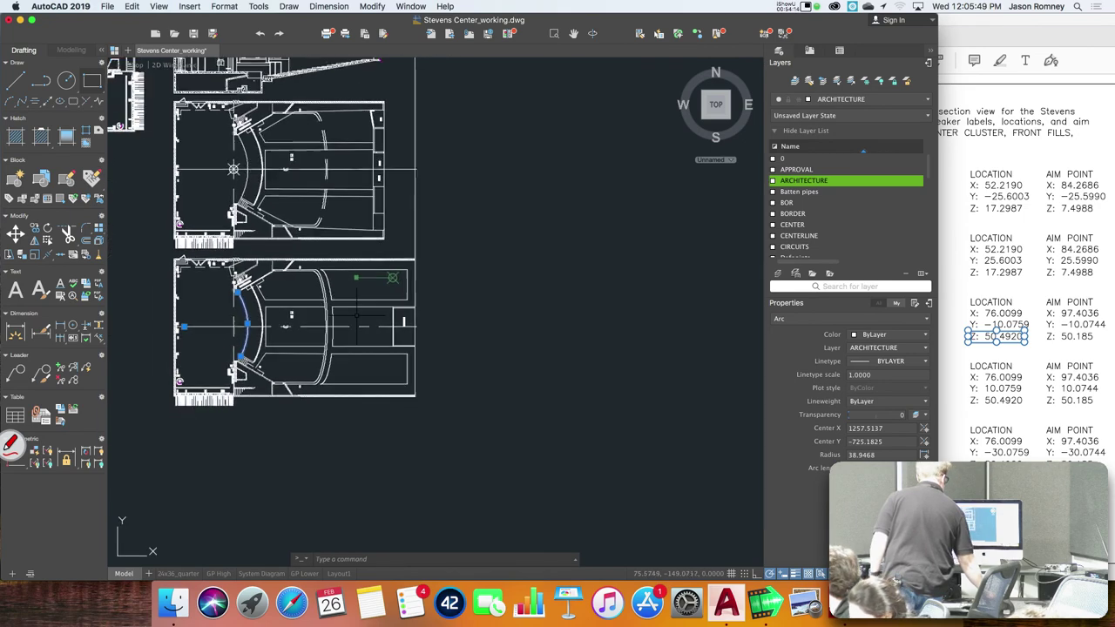
scroll(360, 129, "up", 1)
scroll(364, 128, "up", 5)
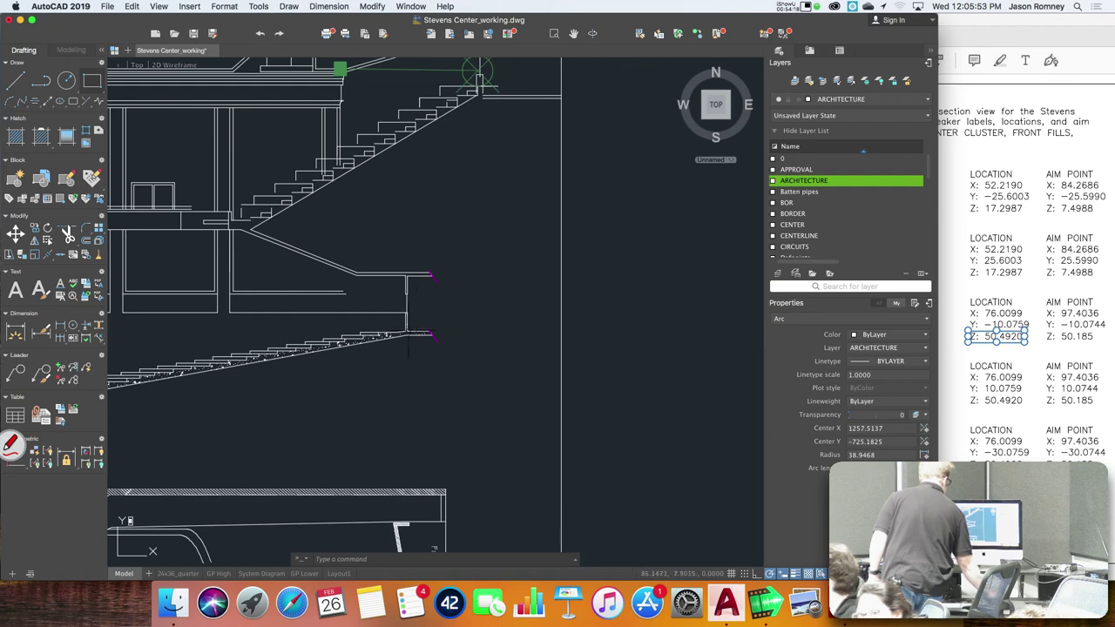
scroll(401, 318, "down", 3)
scroll(402, 373, "up", 2)
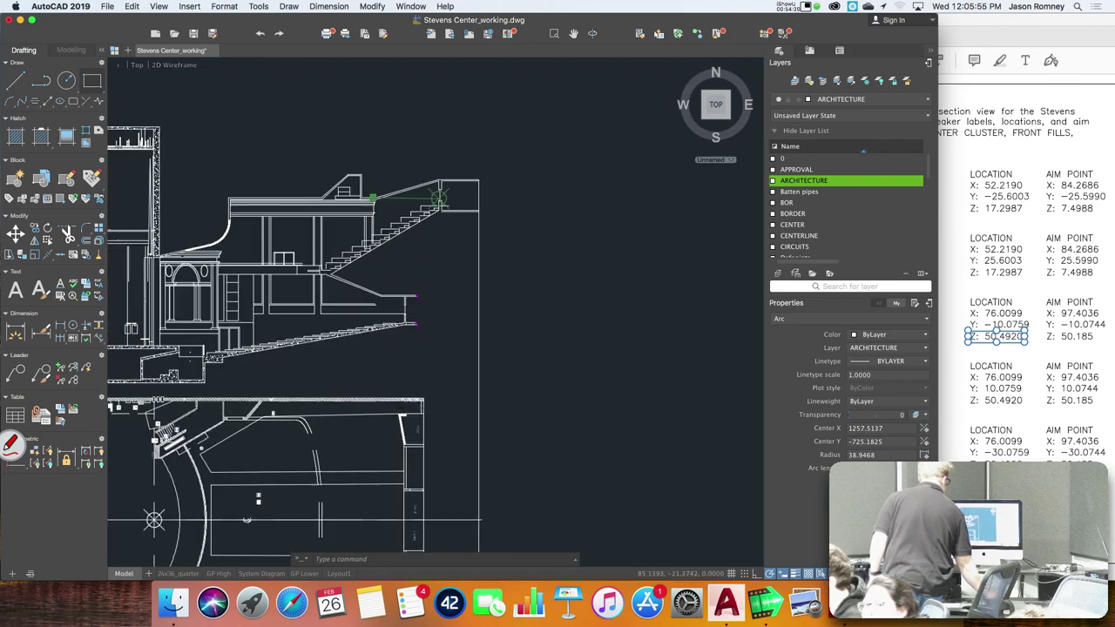
scroll(392, 331, "down", 4)
scroll(465, 182, "down", 5)
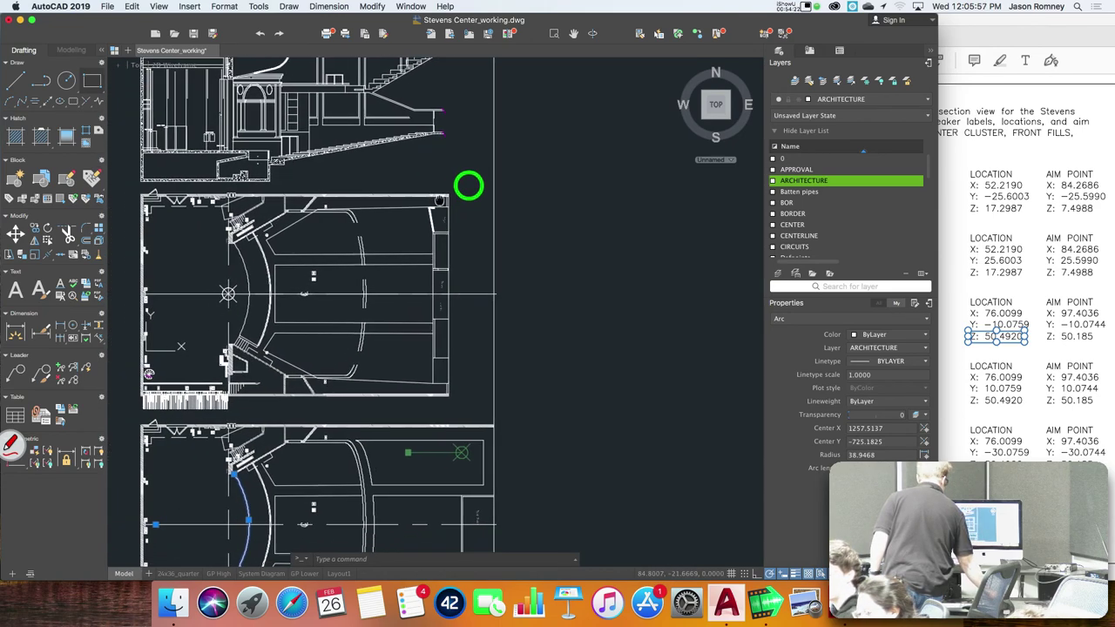
scroll(488, 130, "left", 2)
scroll(452, 416, "down", 4)
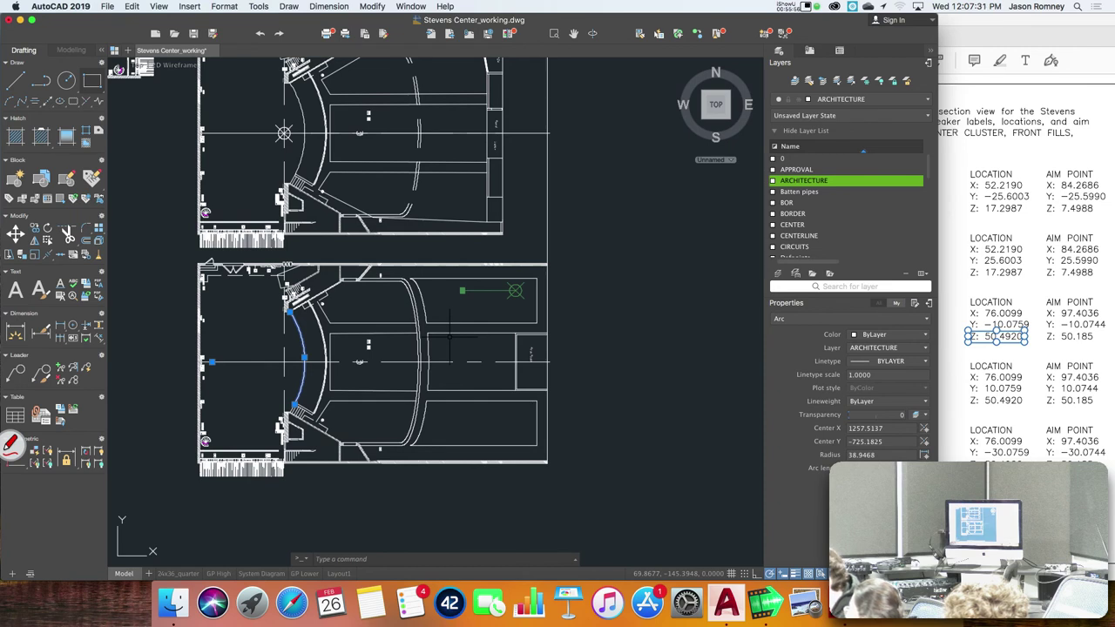
mouse_move(352, 270)
left_mouse_down()
mouse_move(361, 291)
mouse_move(324, 254)
left_mouse_up()
left_click(325, 253)
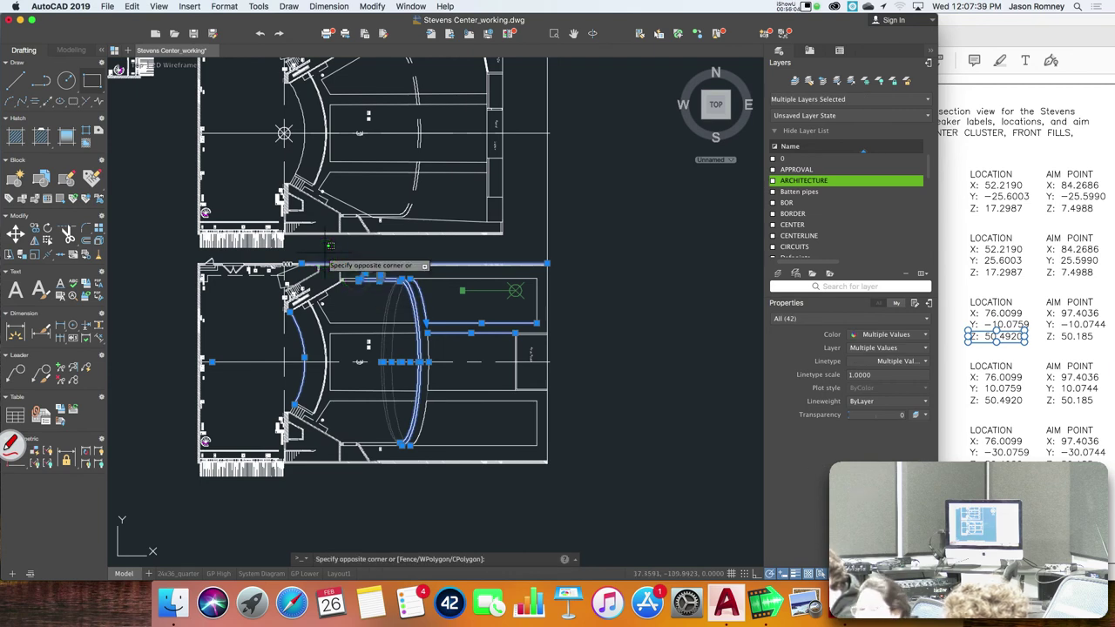
left_click(970, 459)
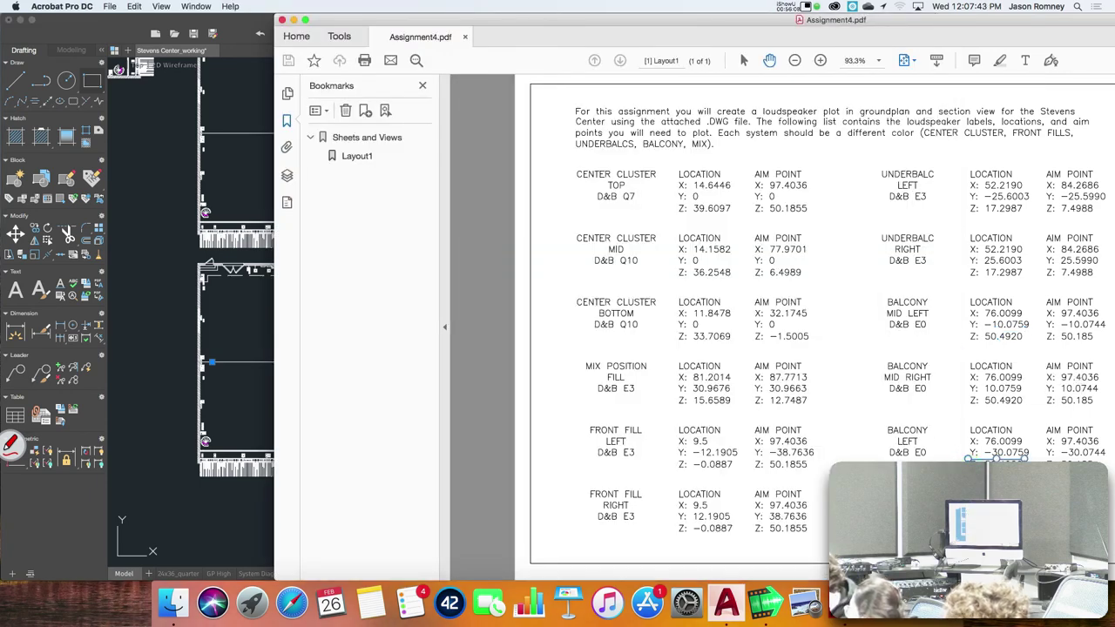
left_click(244, 403)
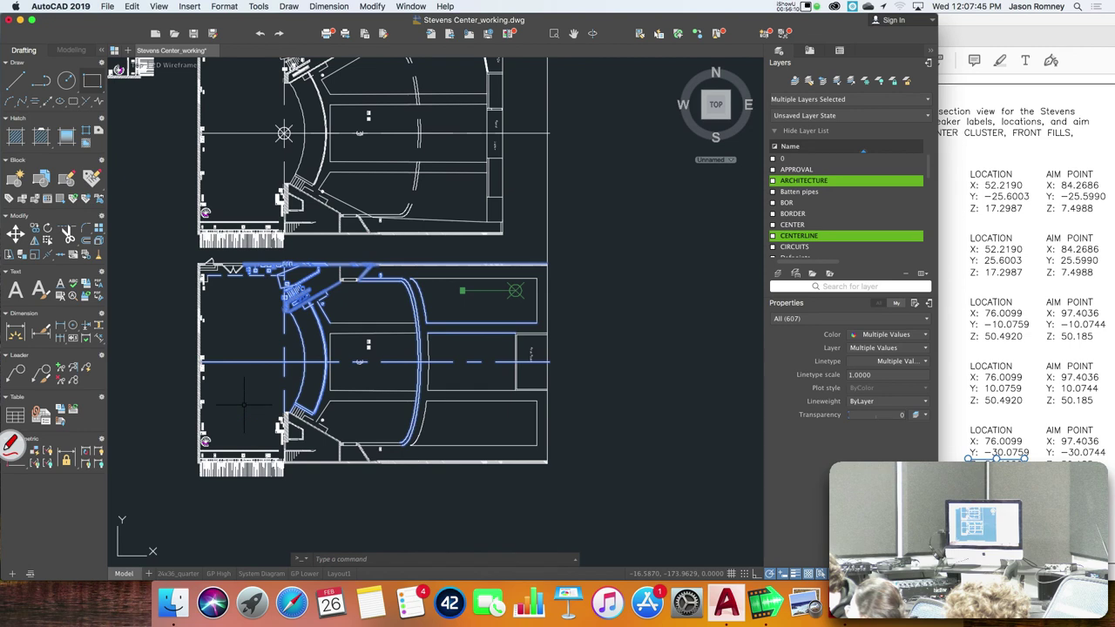
left_click(176, 370)
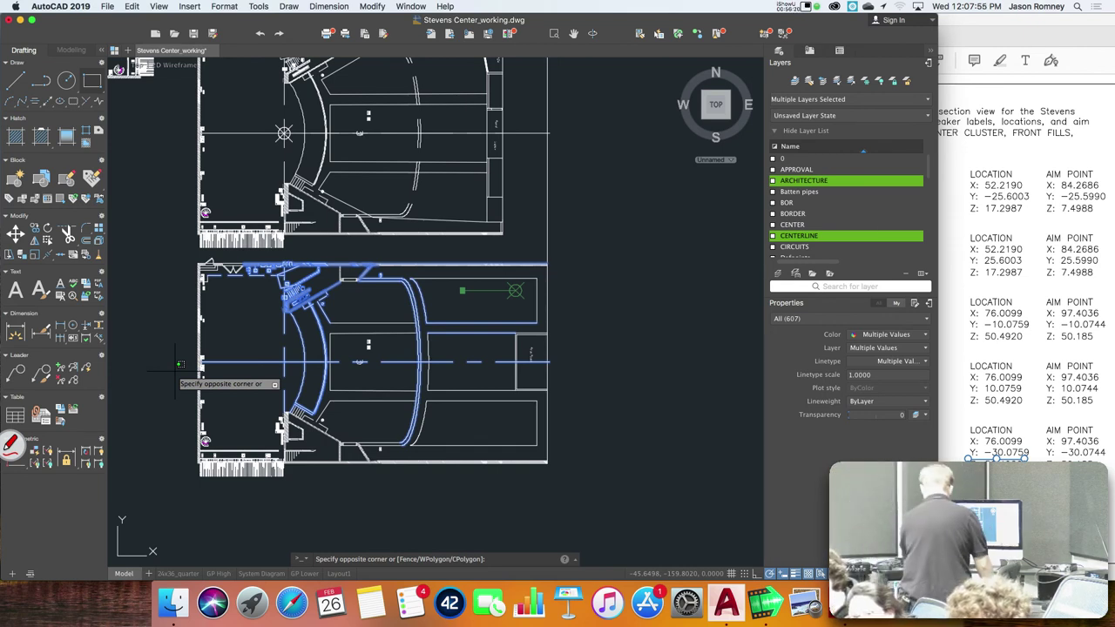
key("Escape")
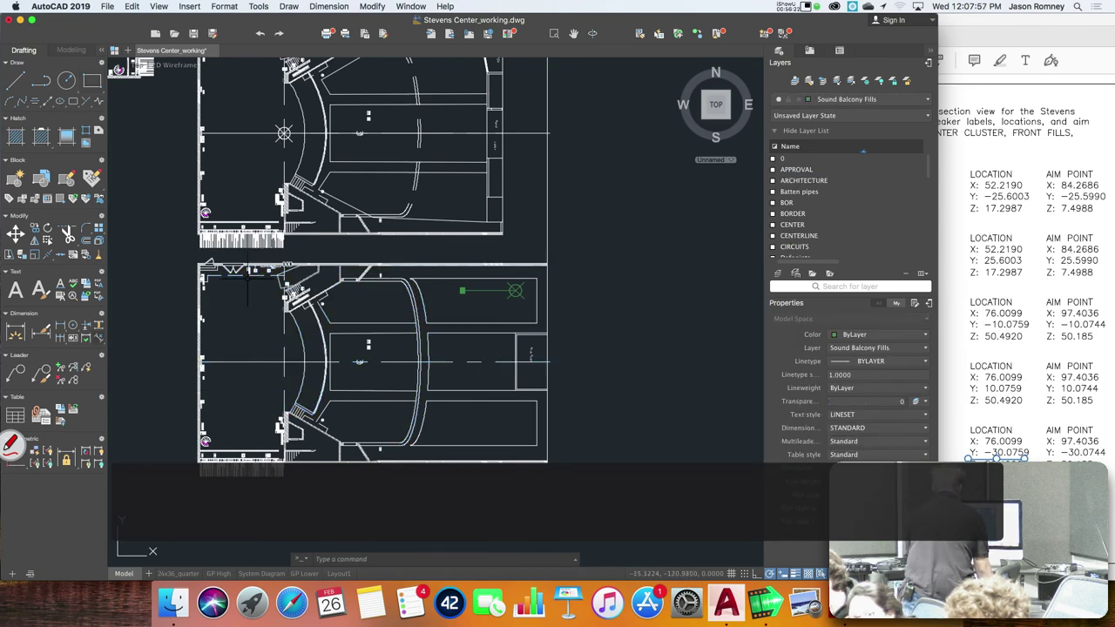
- Pan and zoom to center the section view above the plans for a closer look
scroll(250, 274, "down", 3)
left_click_drag(250, 273, 242, 436)
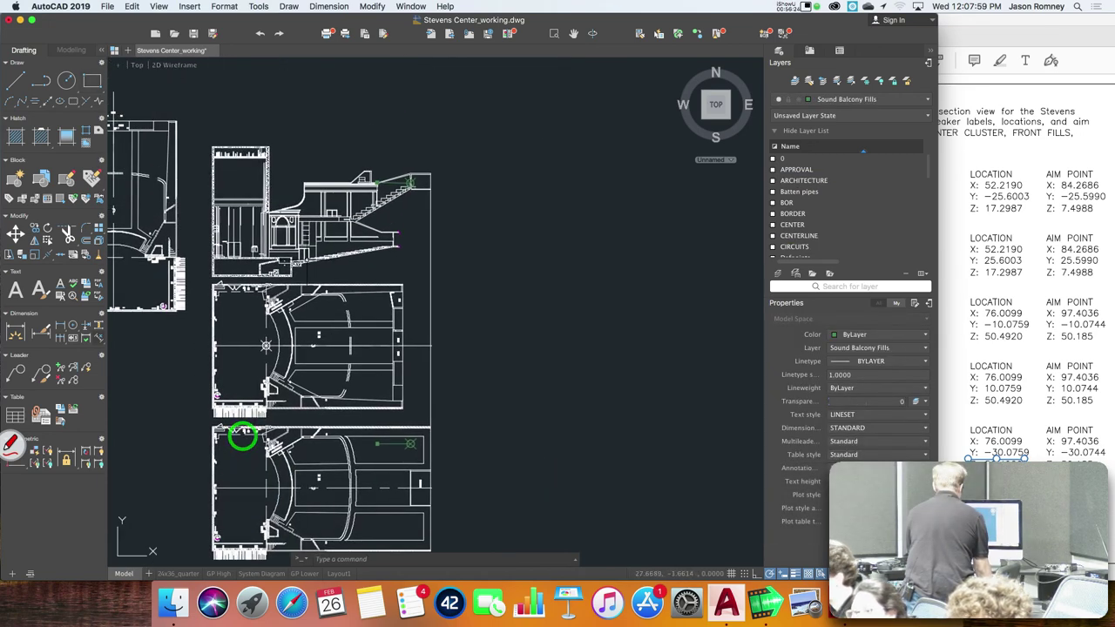
scroll(242, 436, "up", 2)
scroll(239, 433, "up", 3)
left_click_drag(316, 236, 398, 294)
scroll(401, 291, "up", 3)
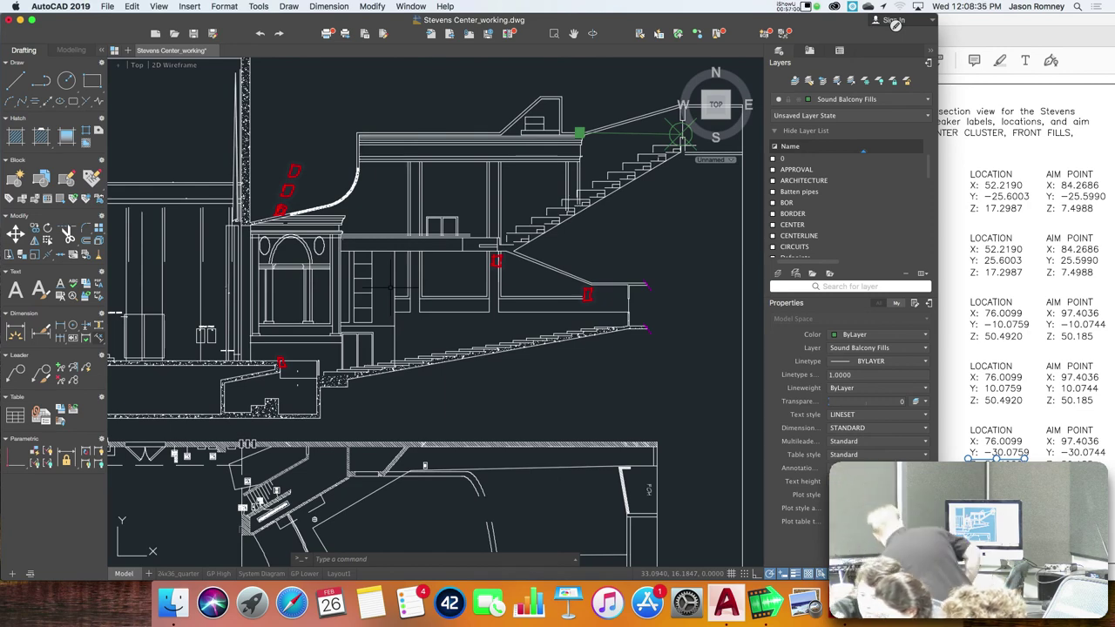
- Open Night Music Section.dwg from the Assignment 4 folder, accepting the Student Version warning
key("super+Tab")
key("super+Tab")
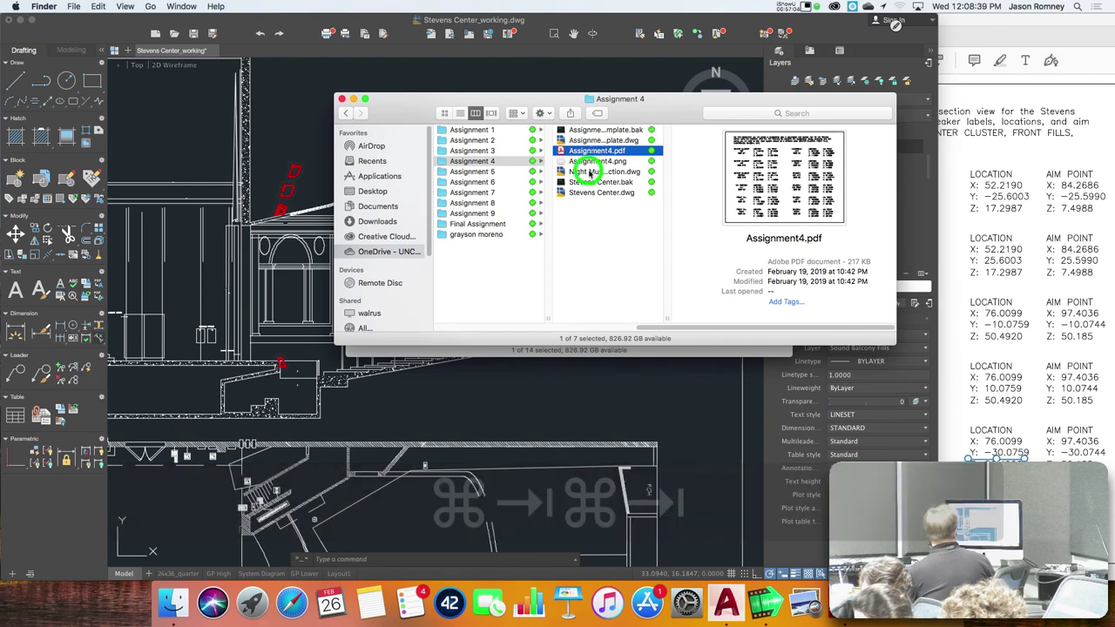
double_click(589, 172)
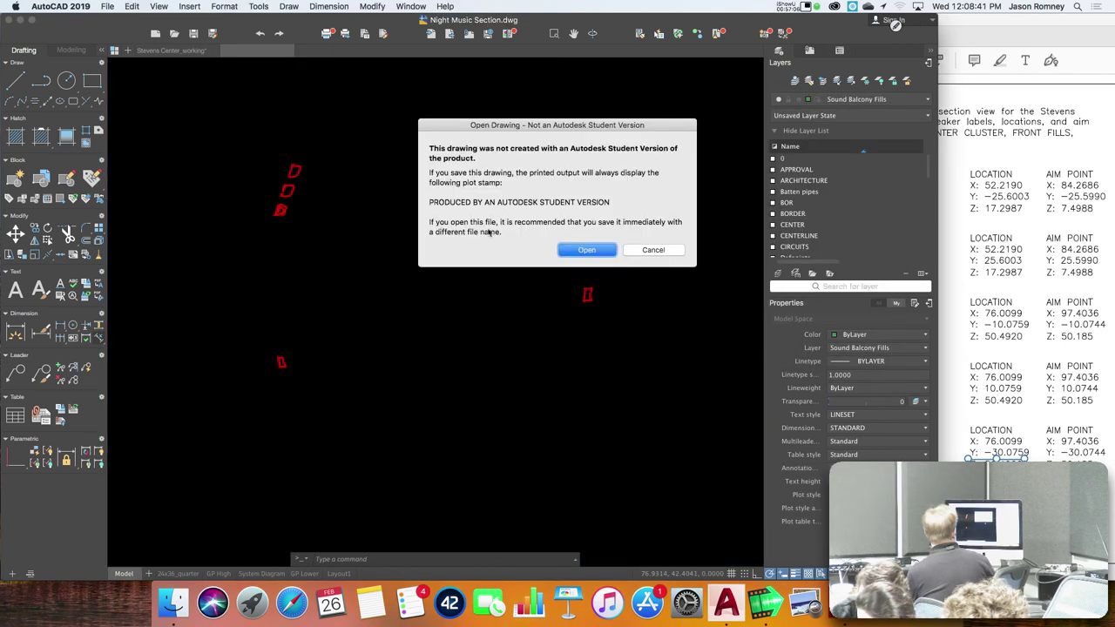
left_click(587, 250)
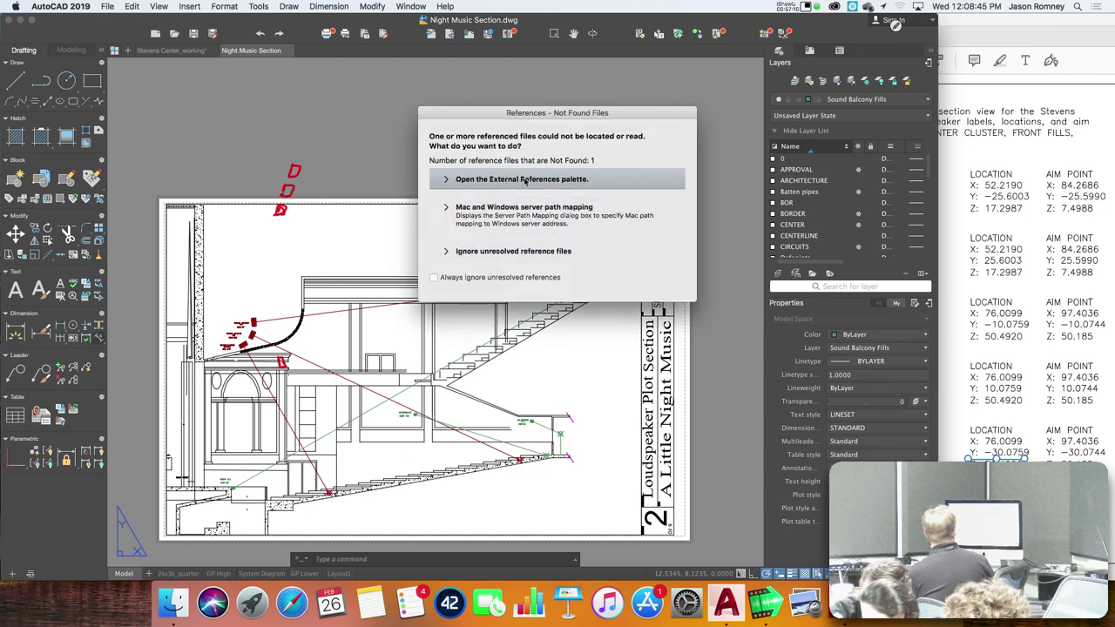
- Review missing files in the External References palette, then zoom out to the example's full model space
left_click(521, 179)
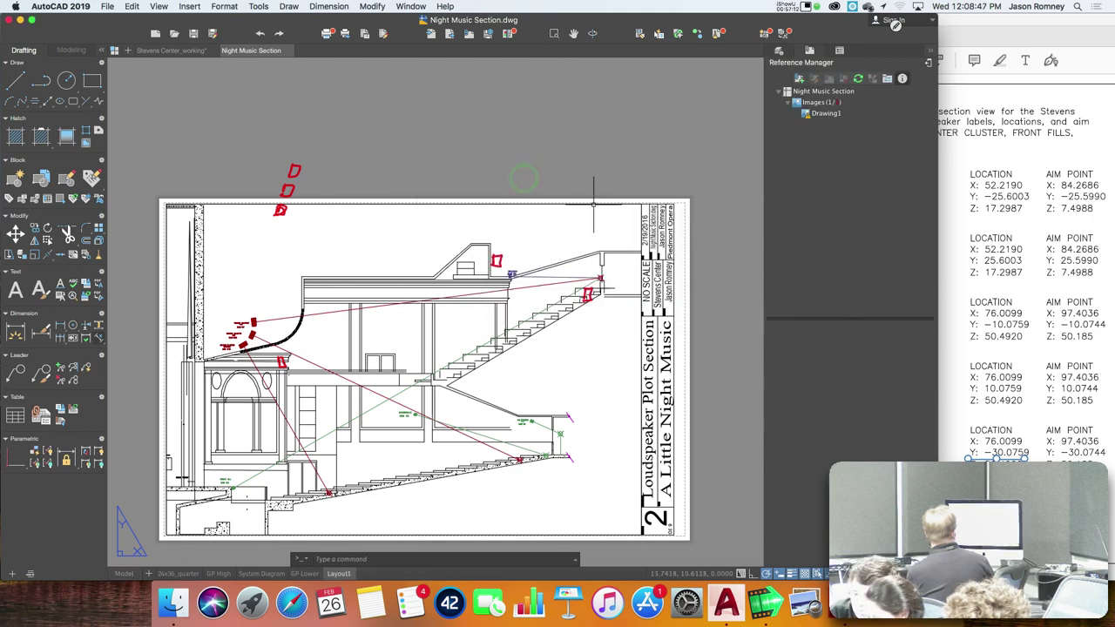
left_click(124, 574)
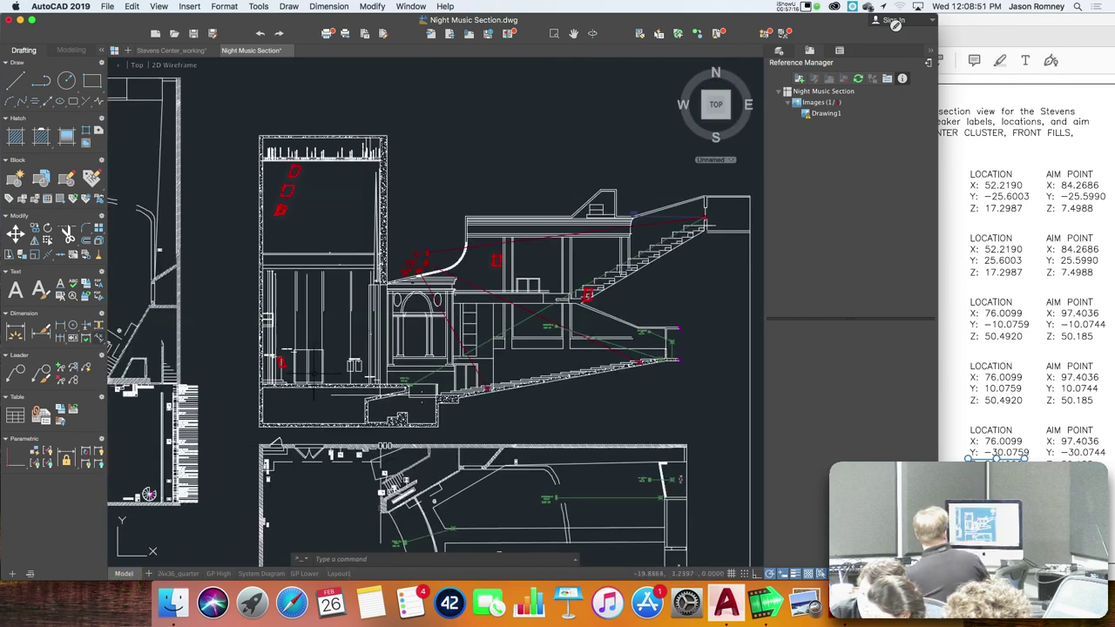
scroll(314, 387, "down", 1)
scroll(319, 356, "down", 2)
left_click_drag(319, 356, 348, 240)
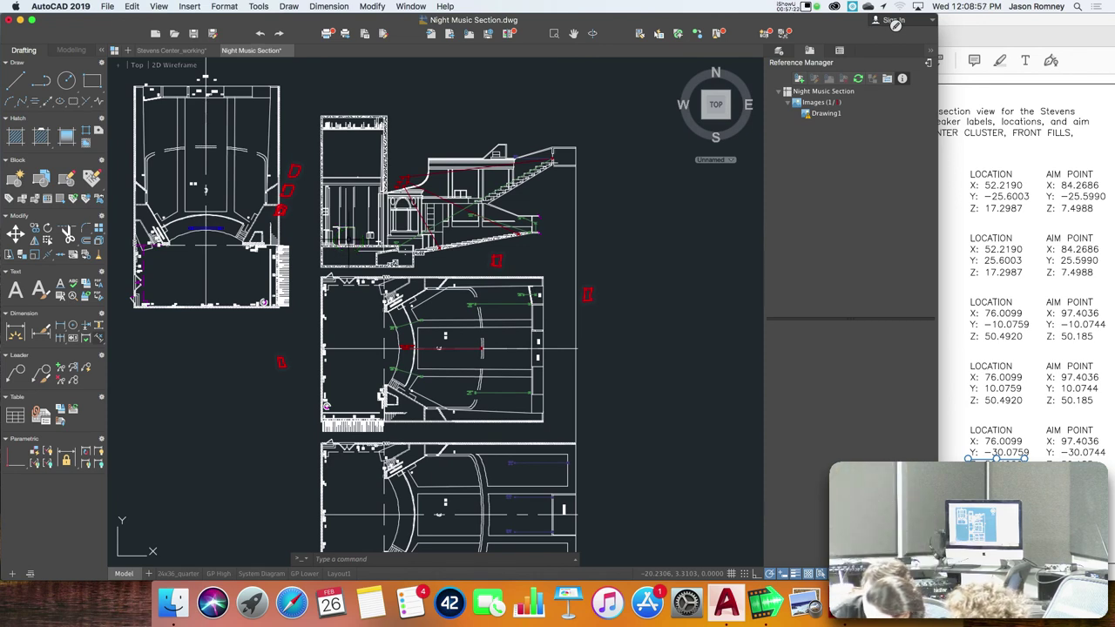
left_click(896, 25)
left_click(896, 25)
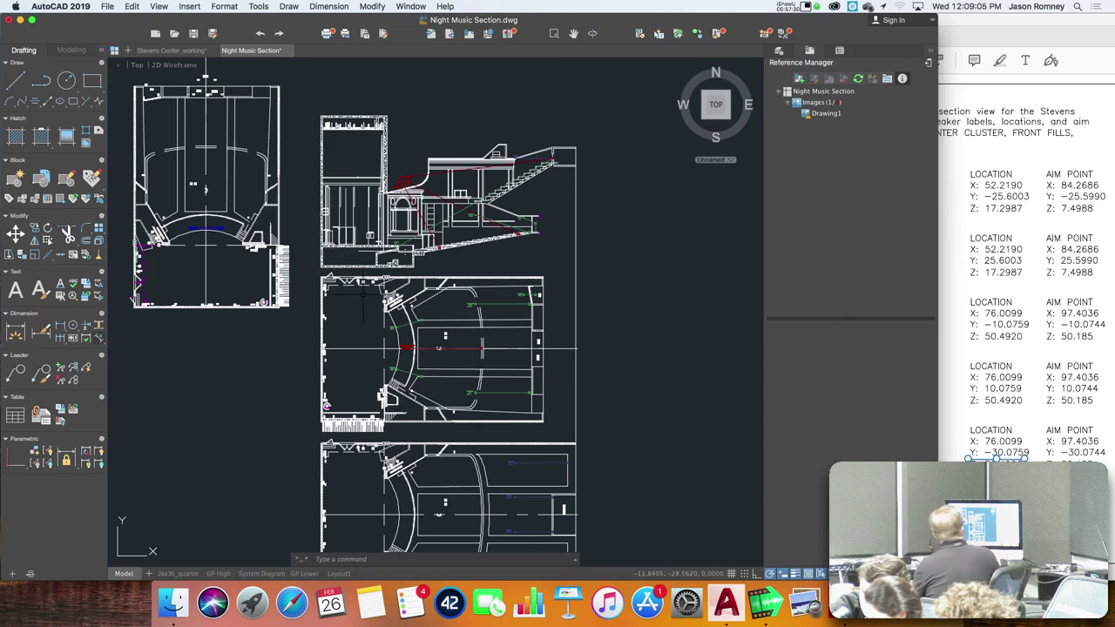
left_click_drag(468, 328, 488, 263)
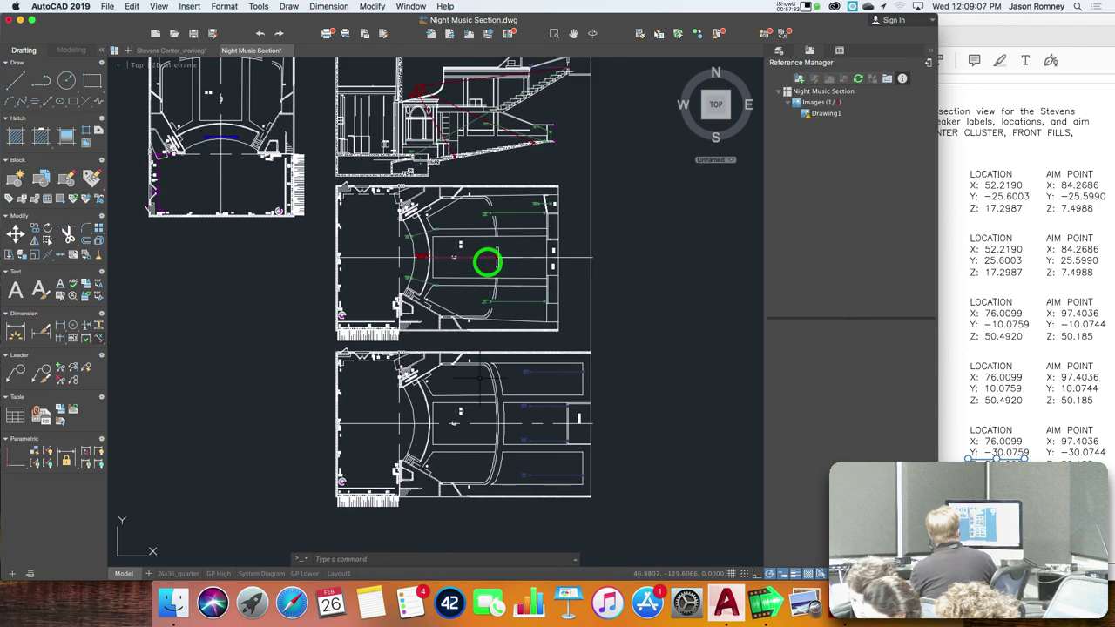
scroll(427, 283, "up", 10)
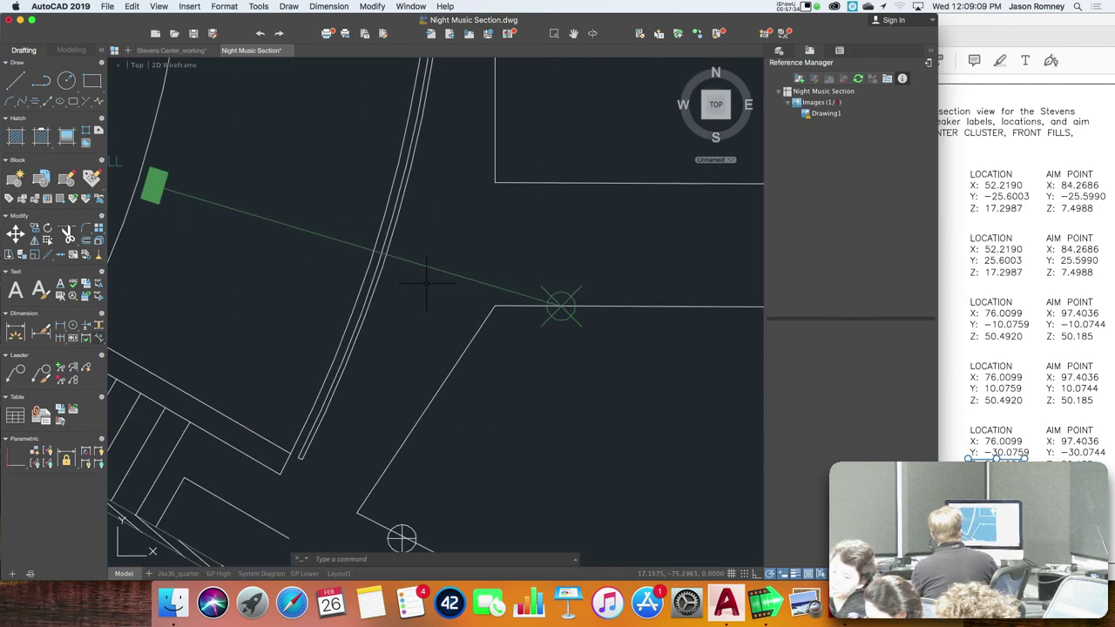
scroll(427, 283, "down", 5)
left_click_drag(420, 346, 423, 493)
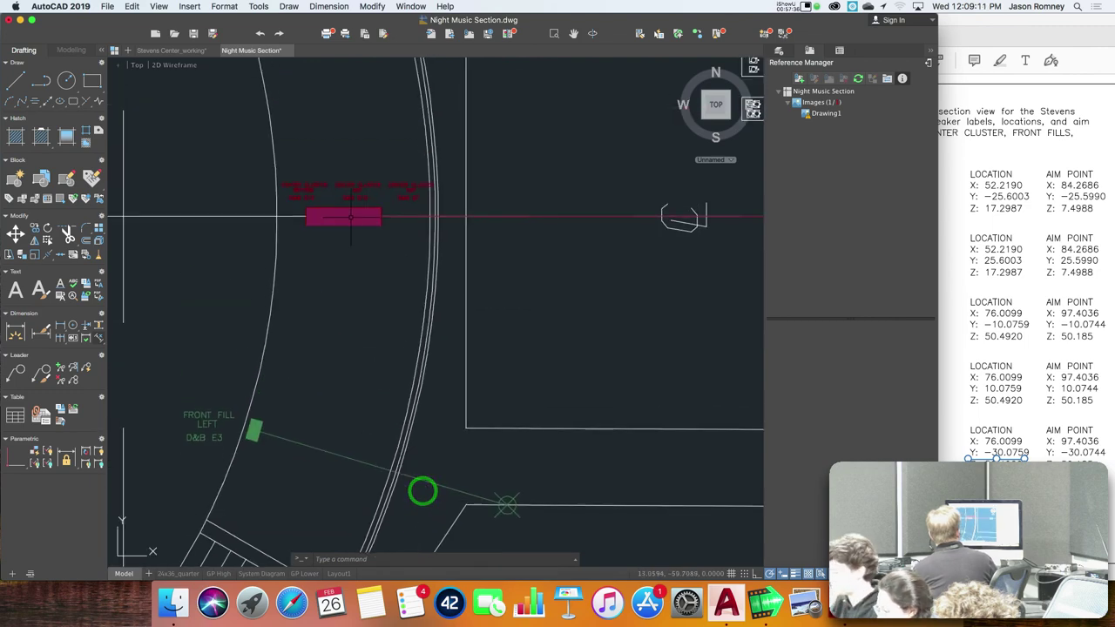
scroll(352, 216, "down", 5)
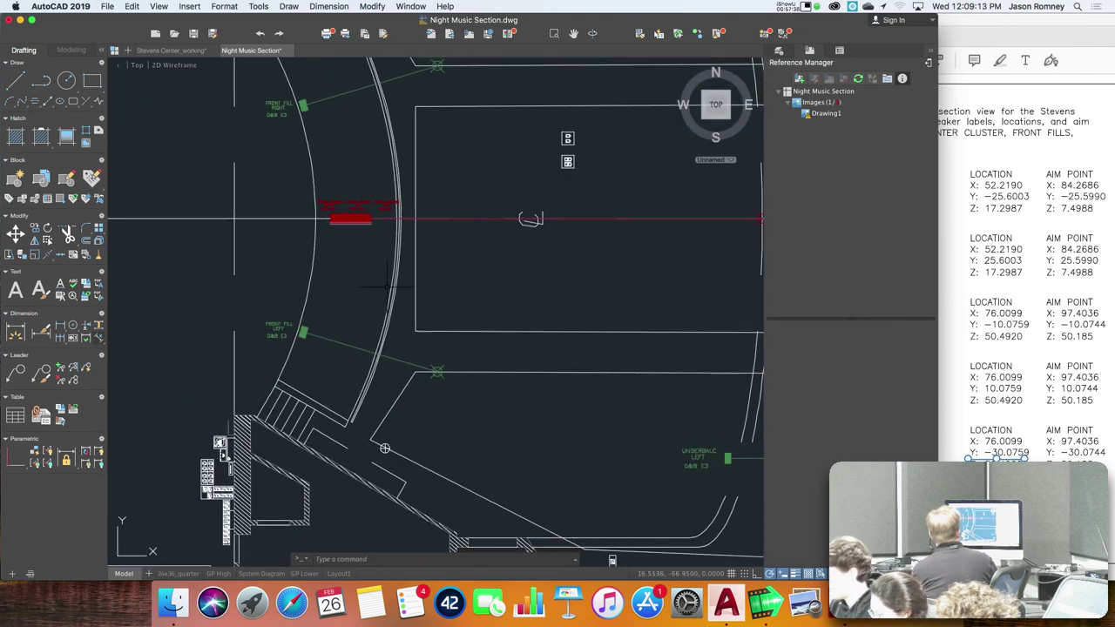
scroll(387, 285, "down", 3)
left_click_drag(388, 291, 392, 182)
scroll(391, 182, "down", 3)
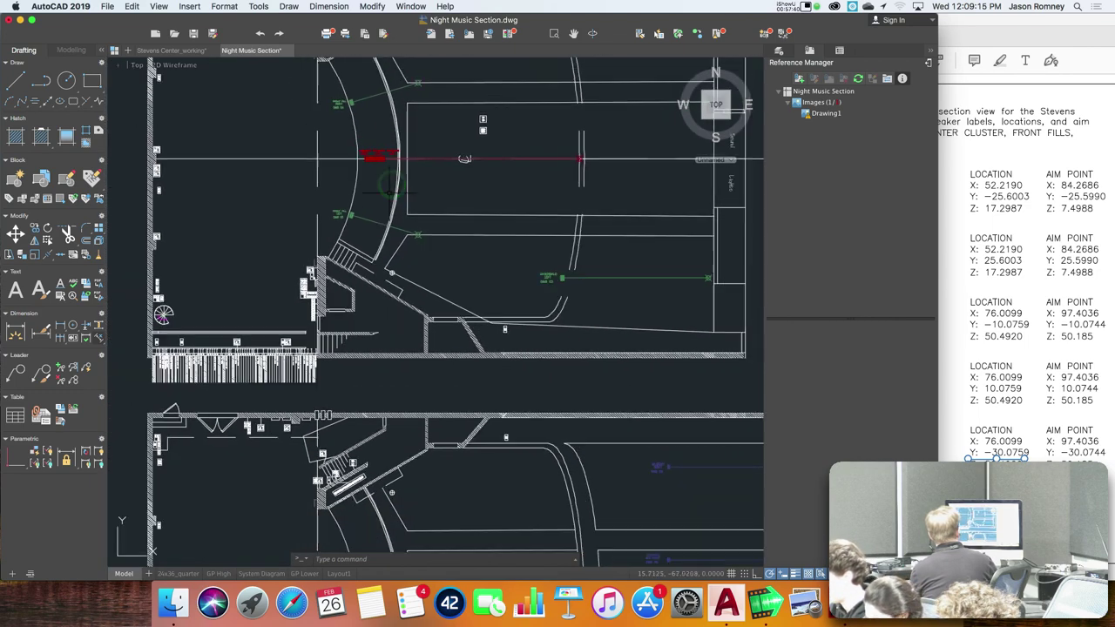
mouse_move(391, 236)
left_mouse_down()
mouse_move(409, 11)
mouse_move(346, 244)
left_mouse_up()
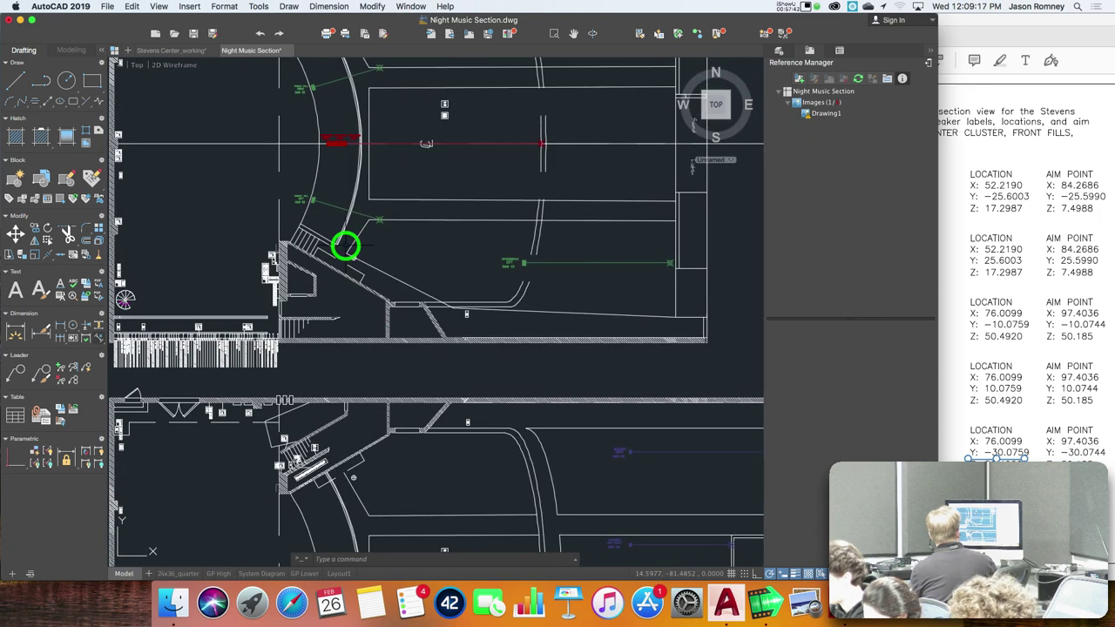
scroll(395, 340, "down", 3)
left_click_drag(393, 344, 391, 179)
scroll(549, 346, "up", 2)
scroll(549, 346, "up", 2)
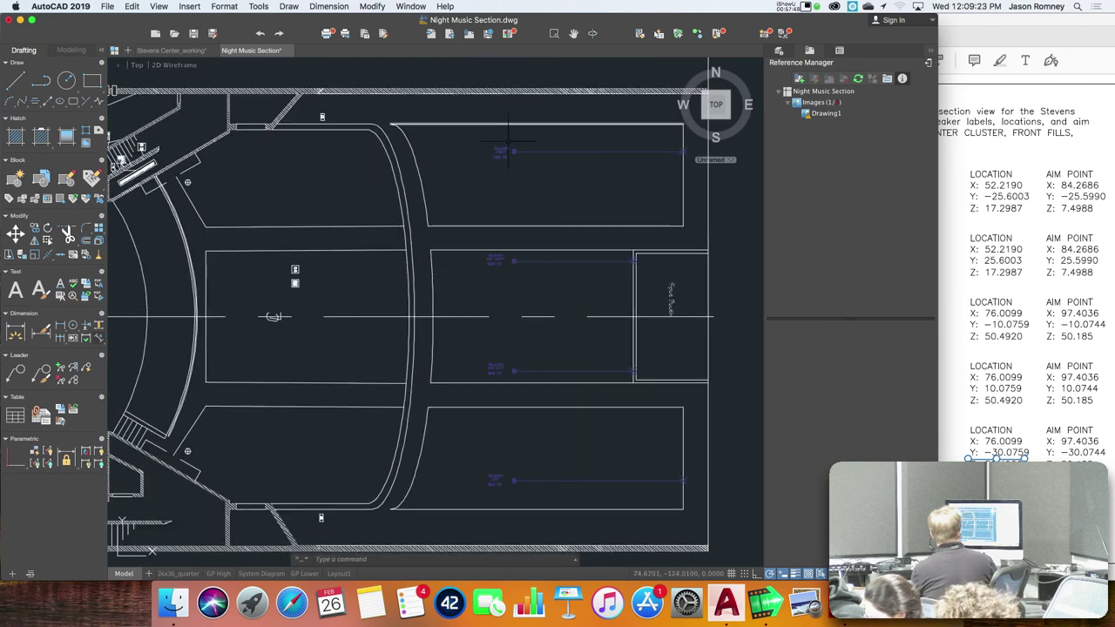
scroll(335, 183, "down", 2)
scroll(334, 187, "up", 2)
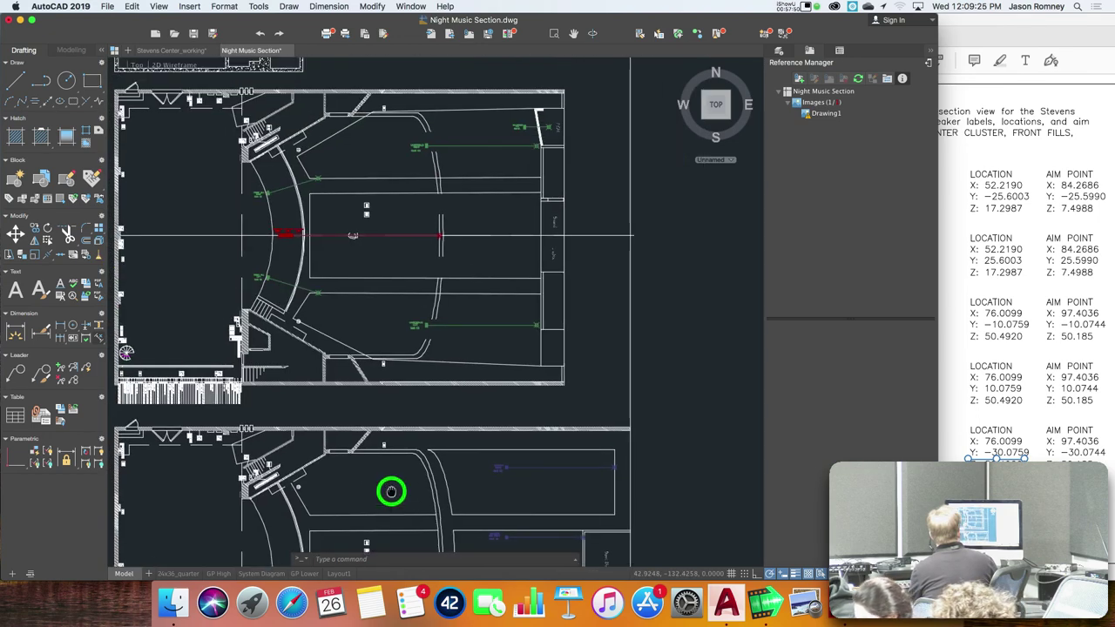
scroll(331, 201, "up", 3)
scroll(331, 200, "up", 2)
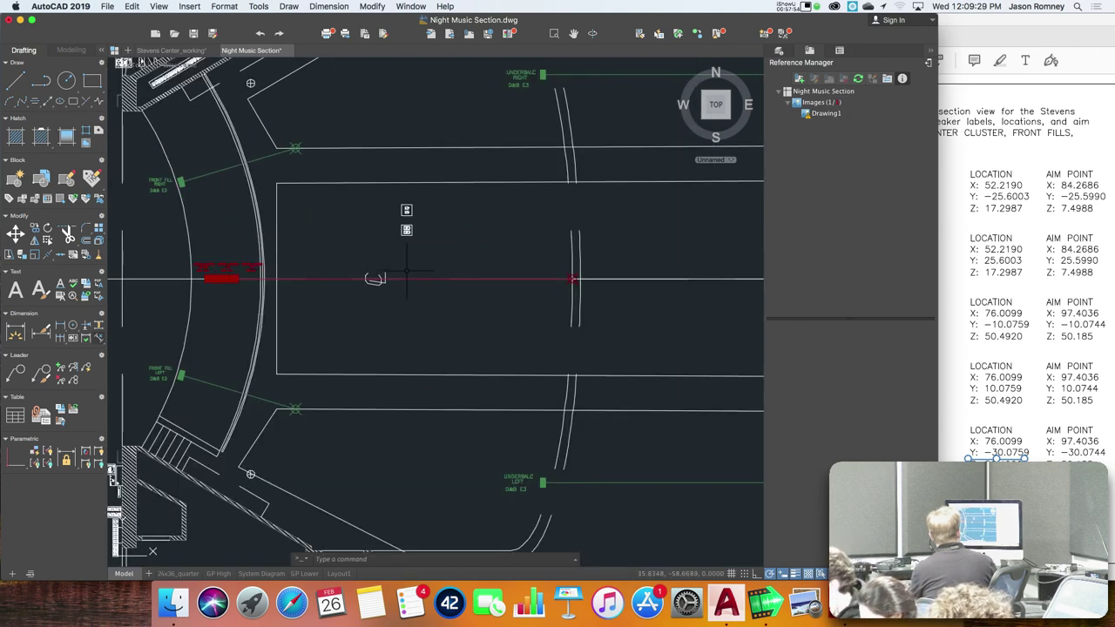
left_click_drag(371, 328, 331, 356)
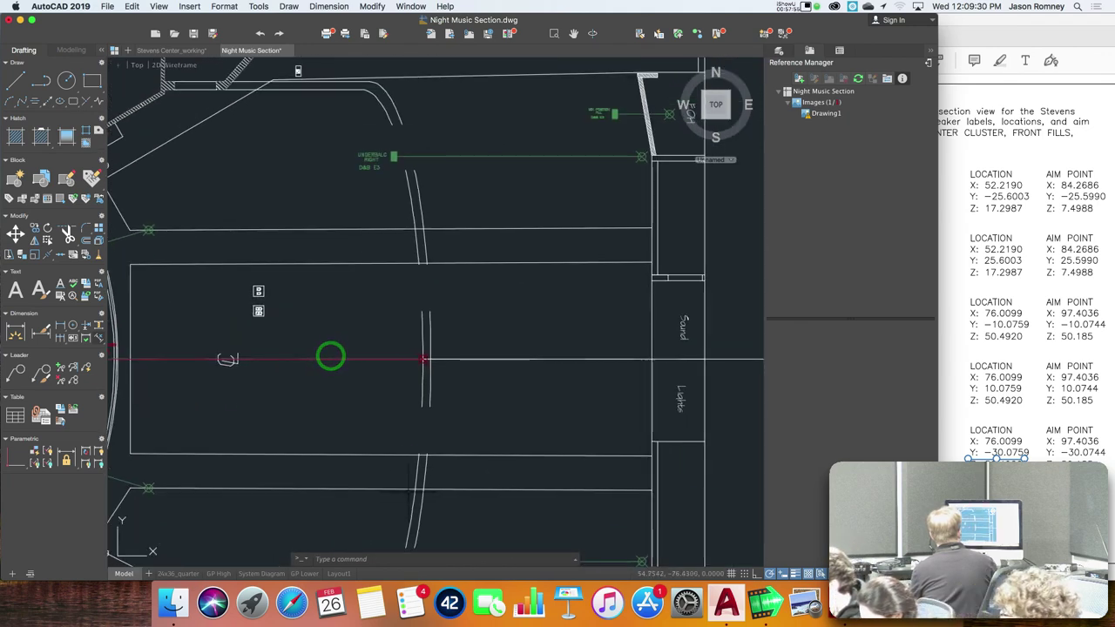
right_click(405, 346)
left_click(579, 152)
scroll(579, 152, "down", 5)
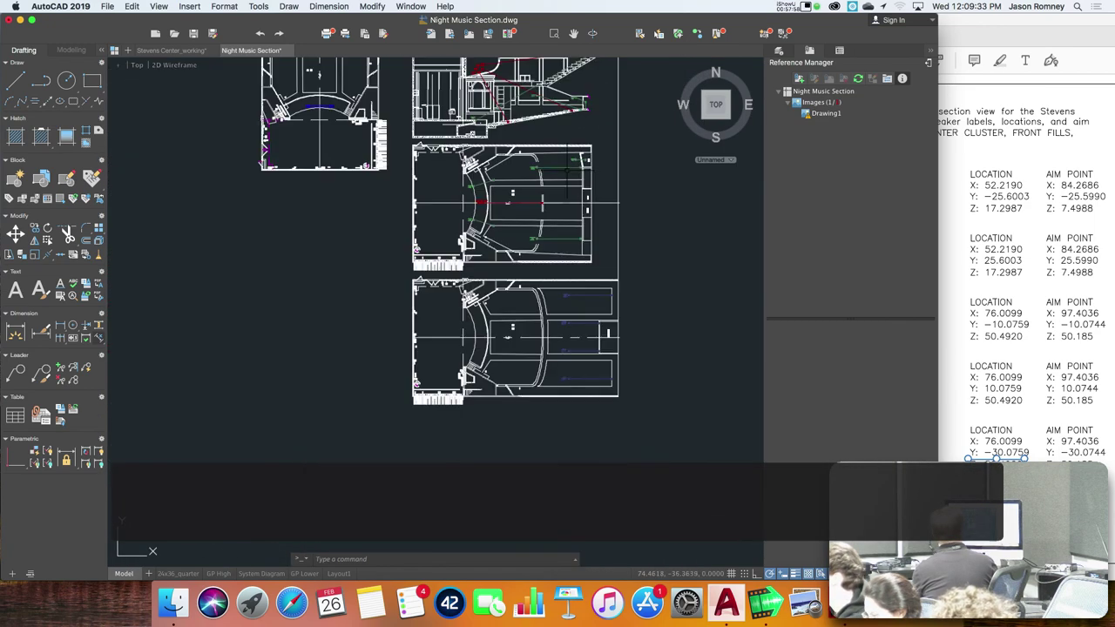
mouse_move(530, 107)
left_mouse_down()
mouse_move(474, 250)
mouse_move(450, 369)
left_mouse_up()
scroll(473, 251, "up", 5)
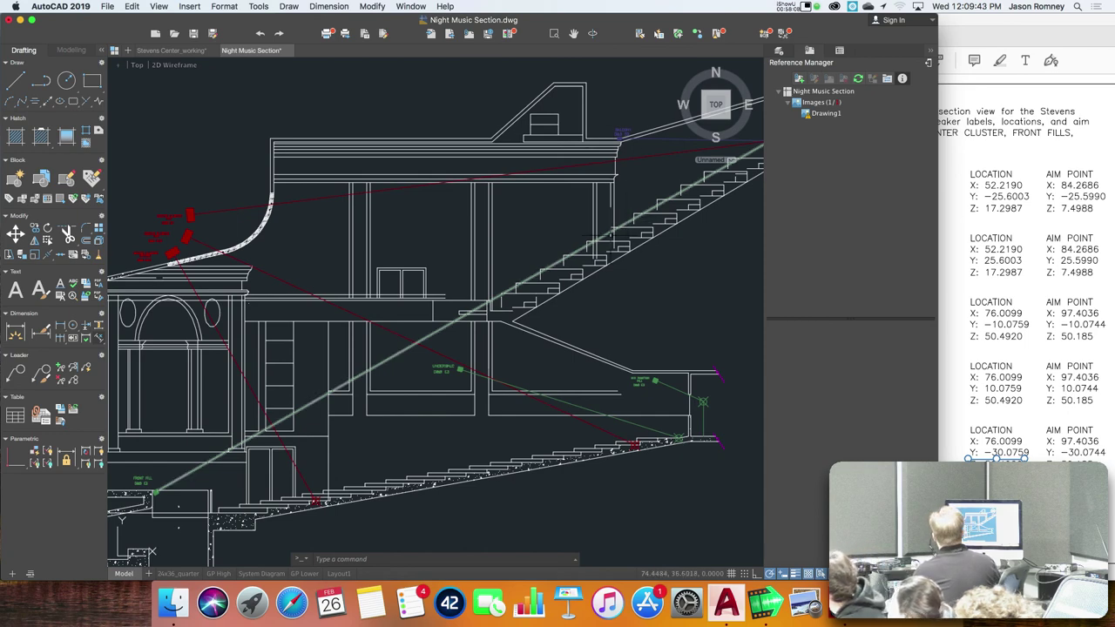
scroll(548, 262, "down", 2)
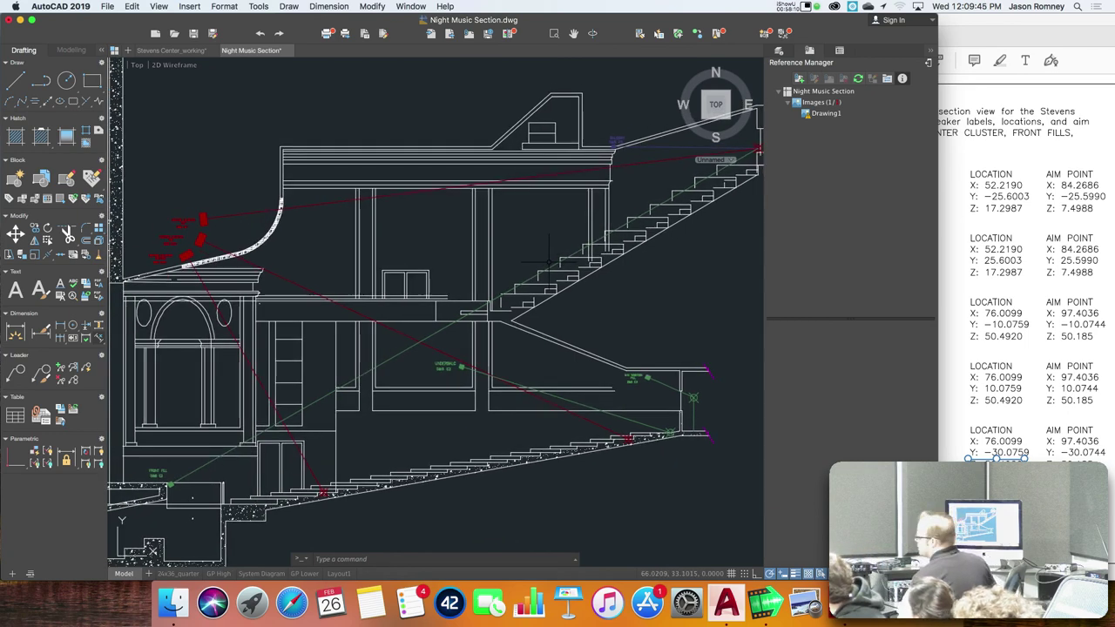
scroll(549, 261, "down", 6)
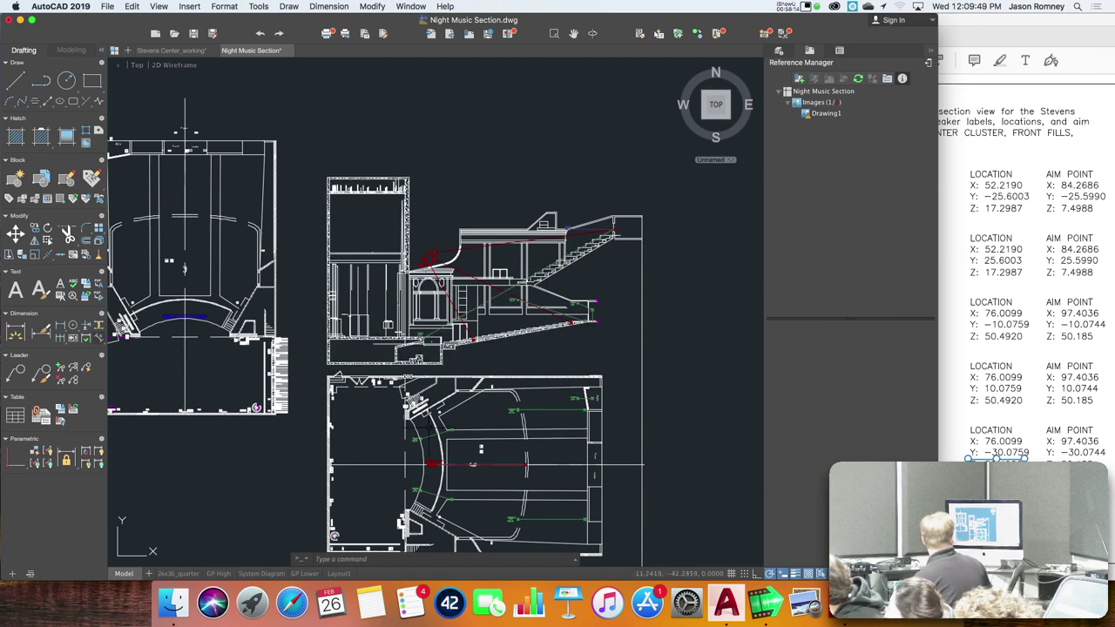
scroll(424, 392, "up", 5)
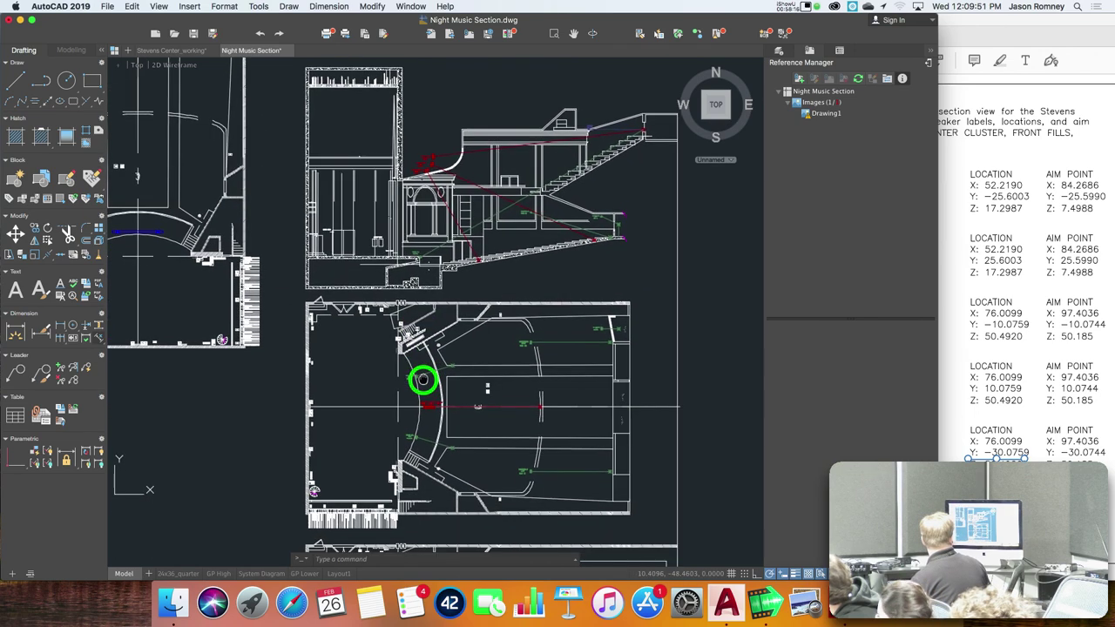
left_click_drag(416, 429, 424, 241)
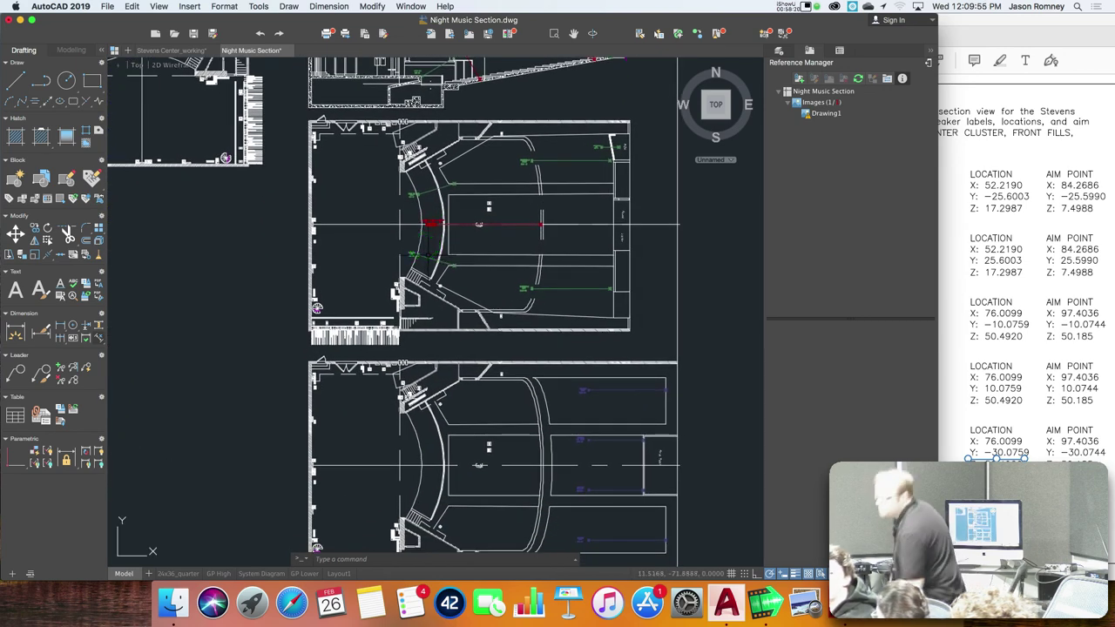
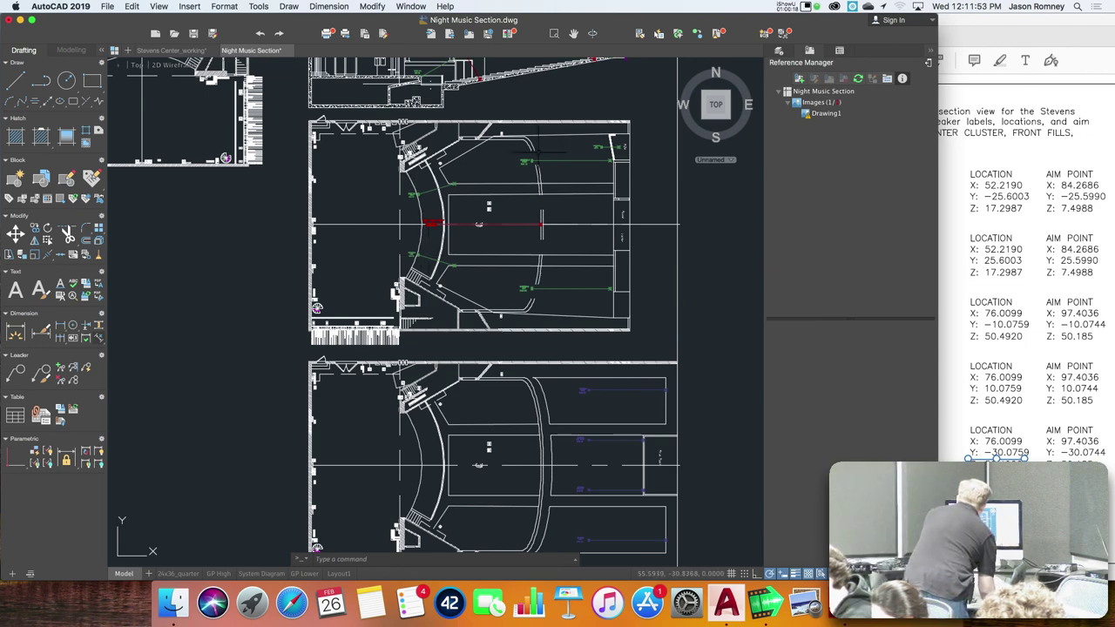
- Check the speaker coordinates on the assignment sheet, then return to the drawing
scroll(538, 151, "up", 3)
scroll(537, 152, "up", 5)
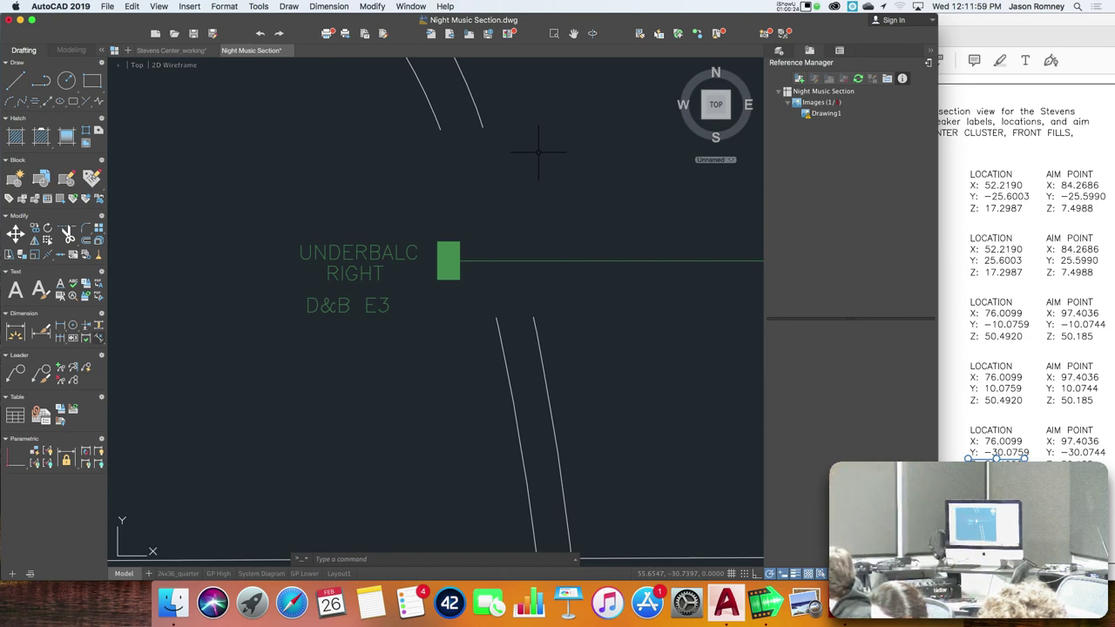
left_click(1043, 357)
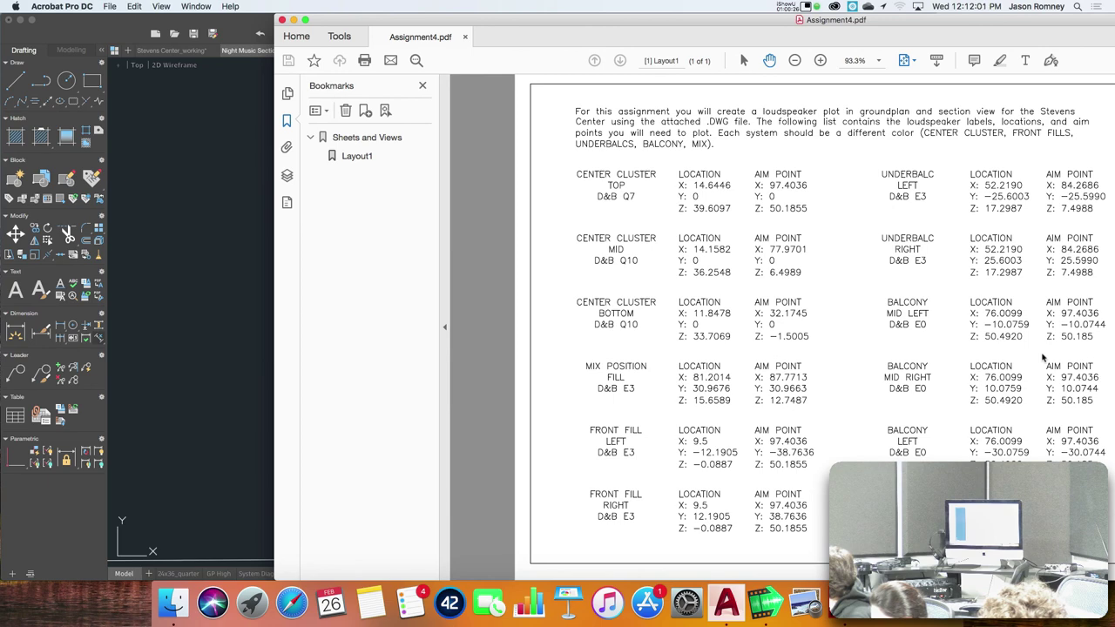
left_click(241, 379)
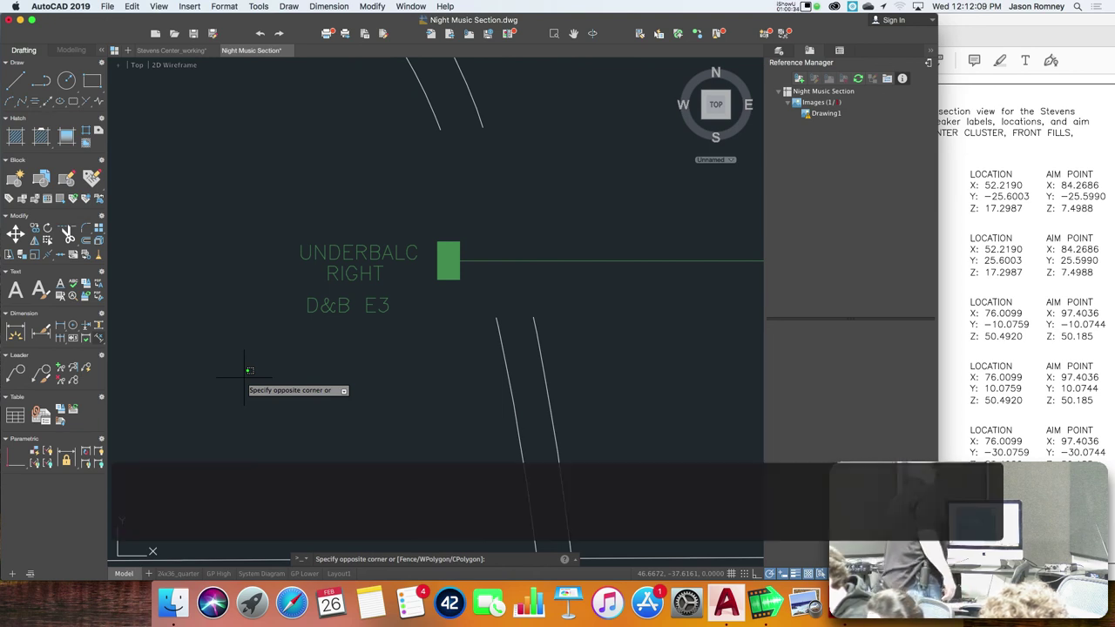
key("Escape")
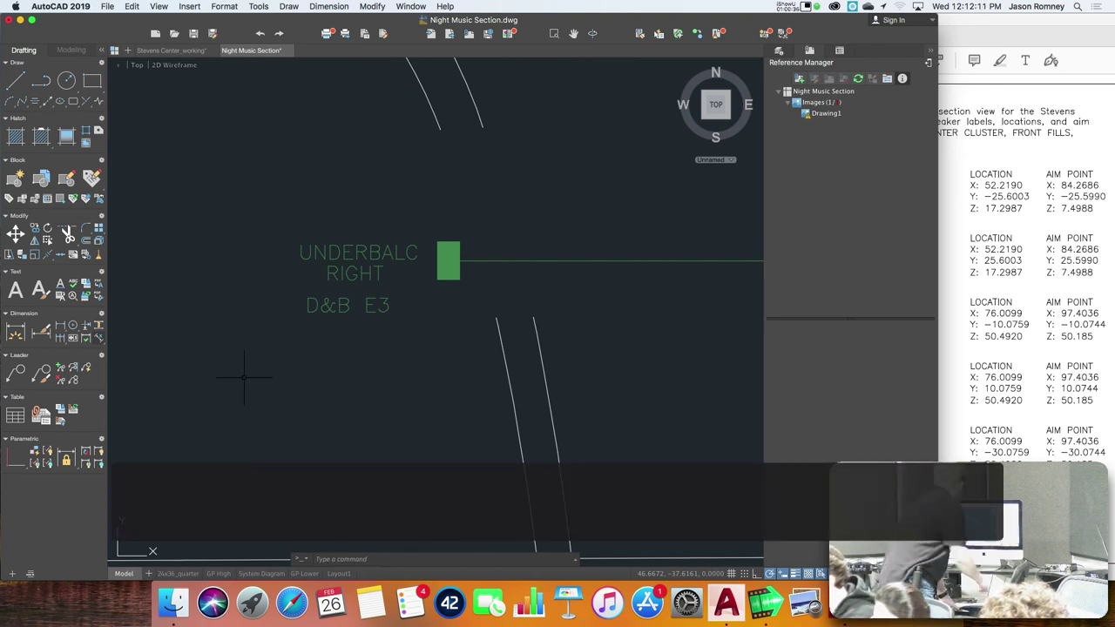
scroll(255, 397, "down", 1)
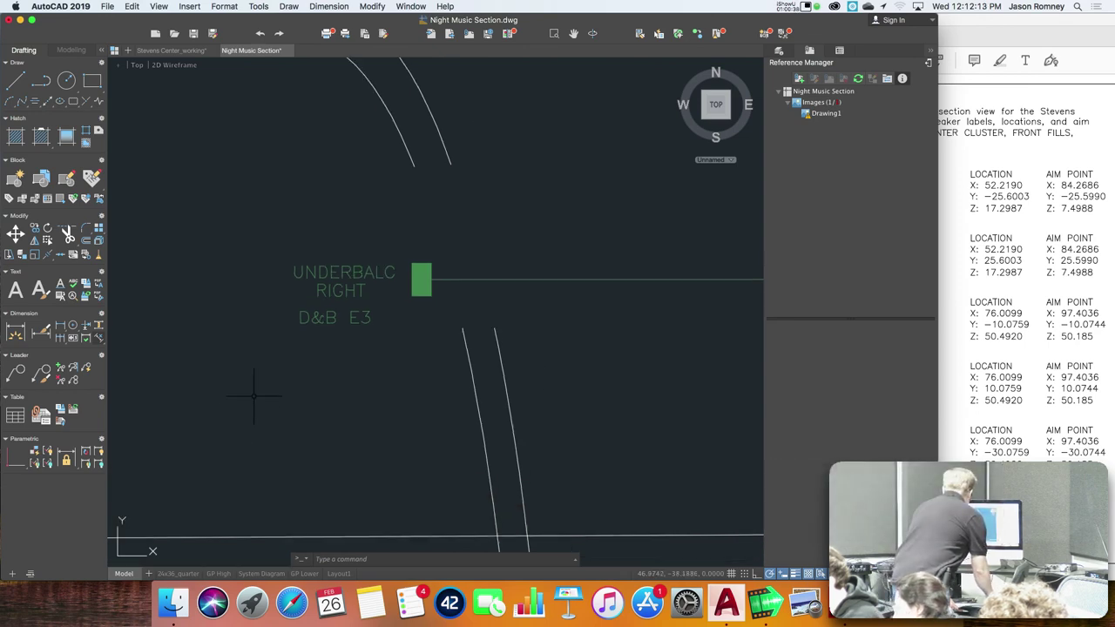
scroll(254, 397, "down", 8)
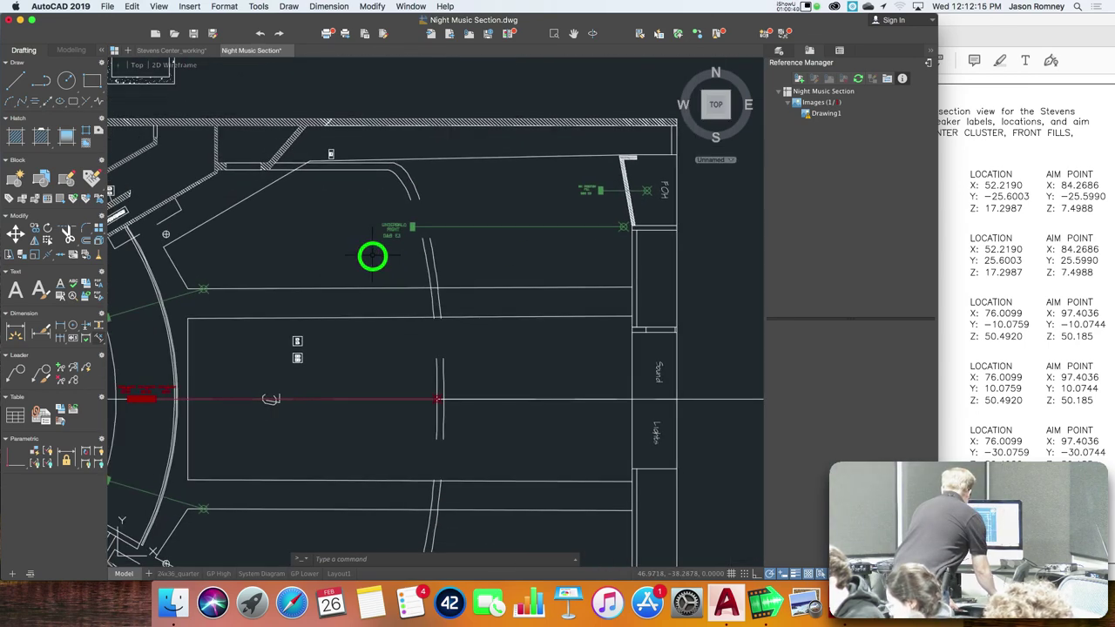
scroll(372, 255, "down", 3)
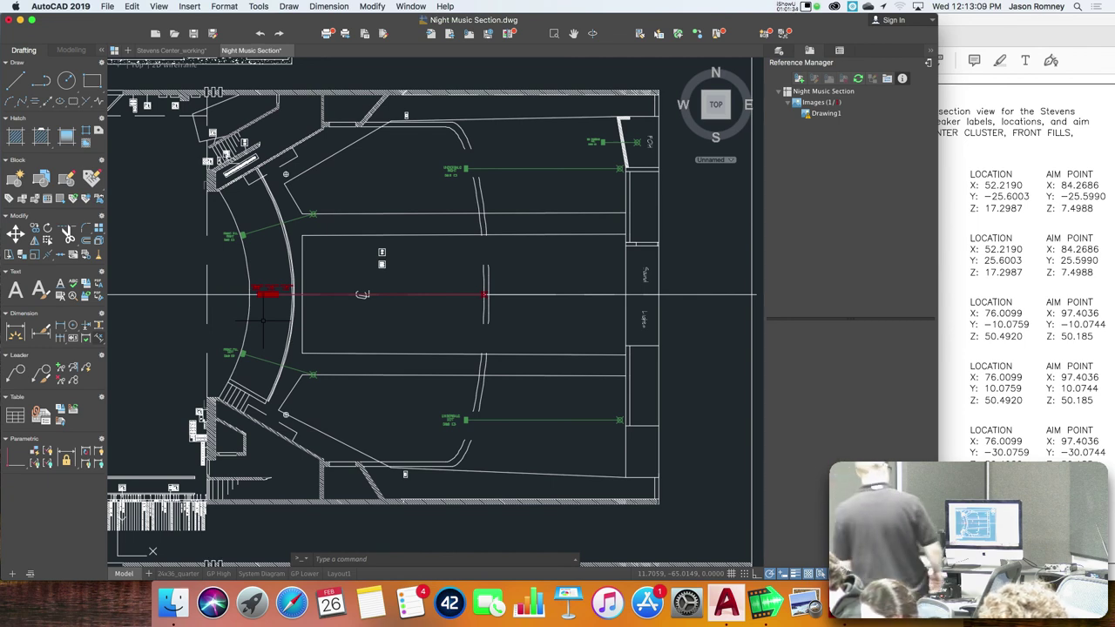
- Switch to Finder and scroll the column view to the Assignment 4 folder
key("super+Tab")
key("super+Tab")
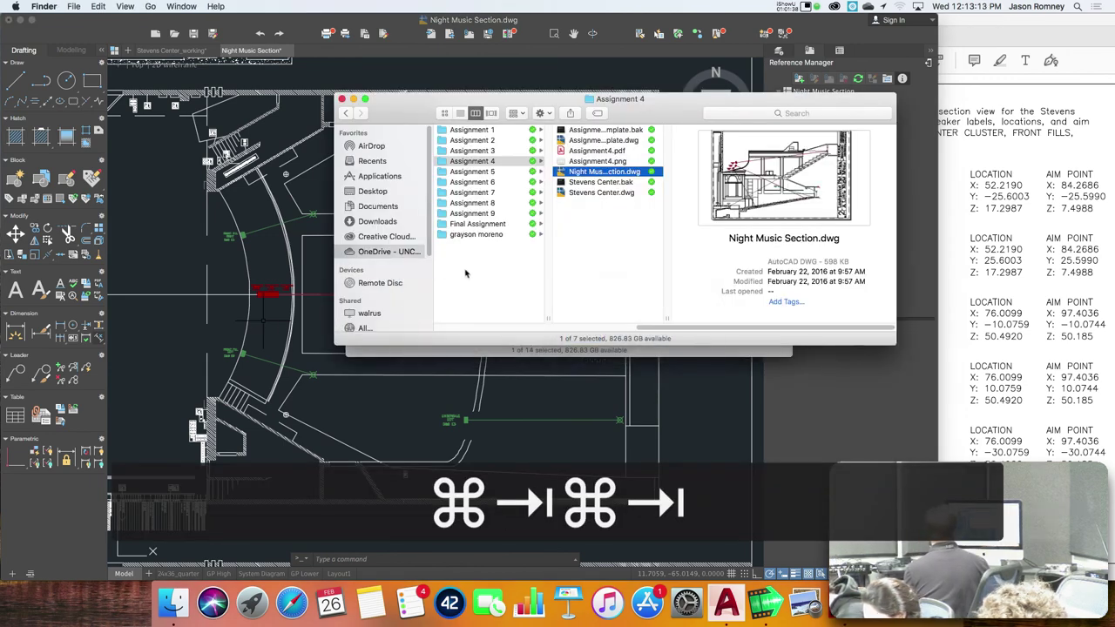
scroll(453, 279, "left", 10)
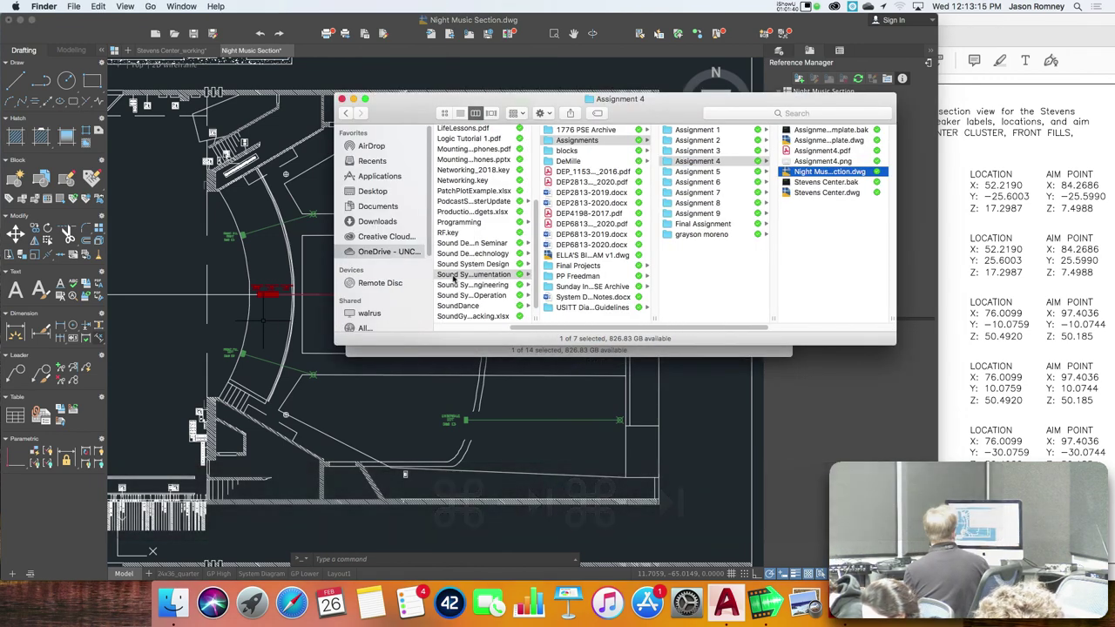
scroll(453, 277, "right", 2)
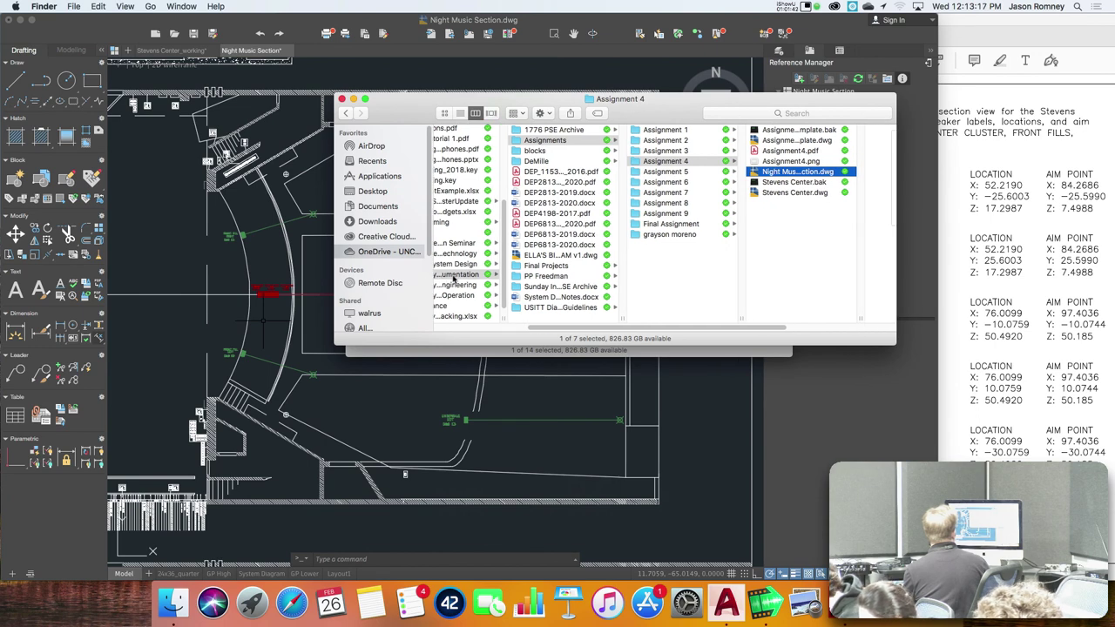
scroll(453, 278, "right", 2)
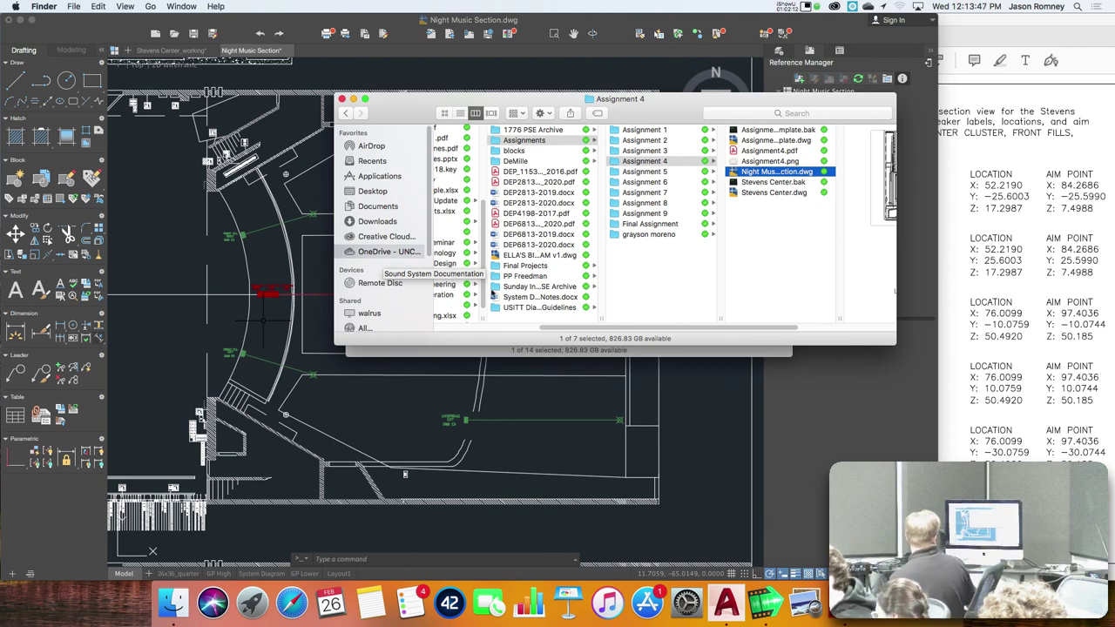
- Cancel the stray selection and pan up to the hall section showing the red and green aim lines
left_click(680, 394)
key("Escape")
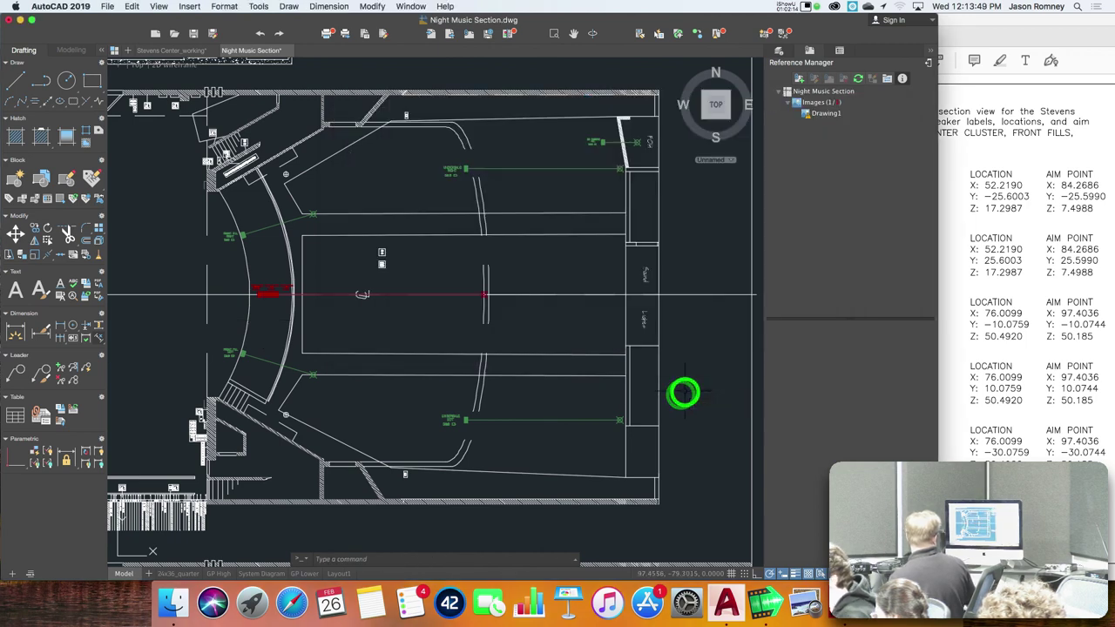
scroll(681, 436, "down", 3)
left_click_drag(666, 446, 618, 523)
scroll(618, 85, "up", 10)
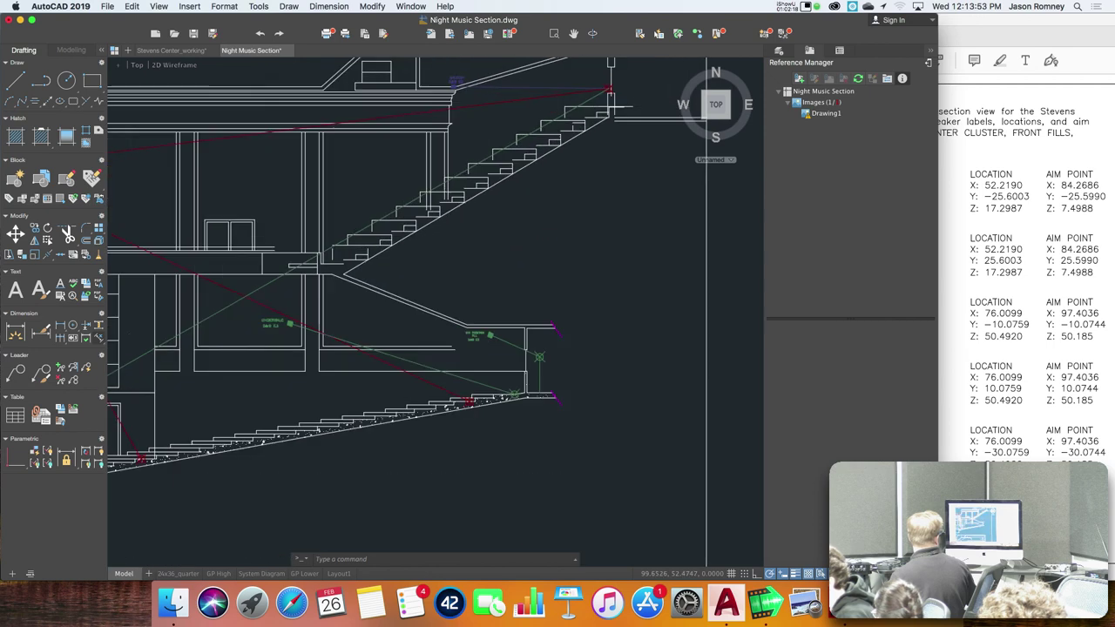
scroll(617, 85, "down", 3)
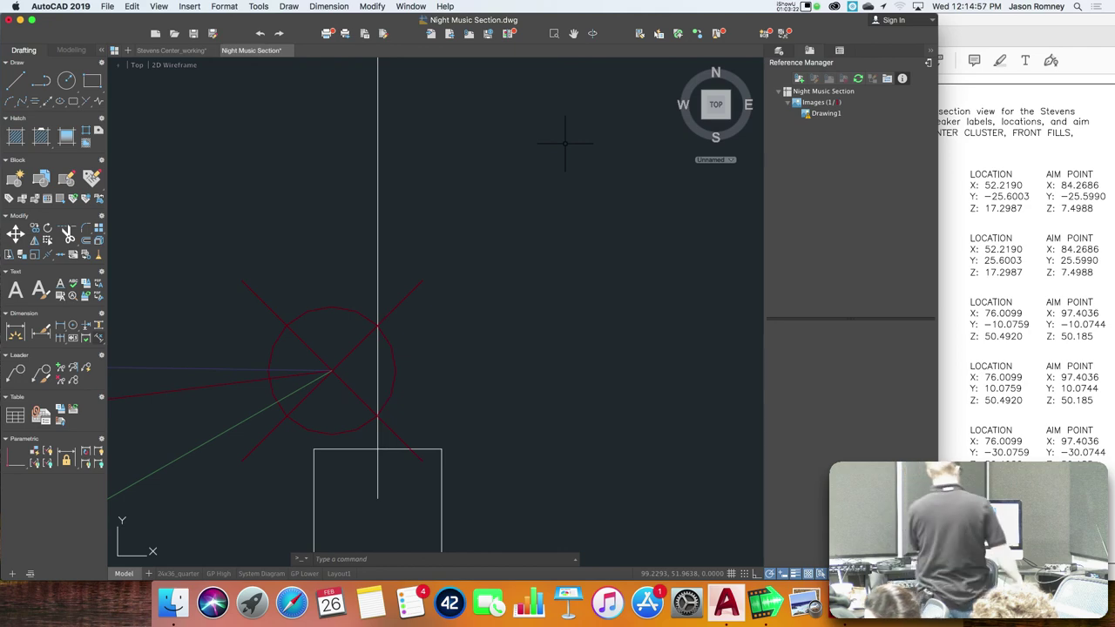
scroll(545, 189, "down", 5)
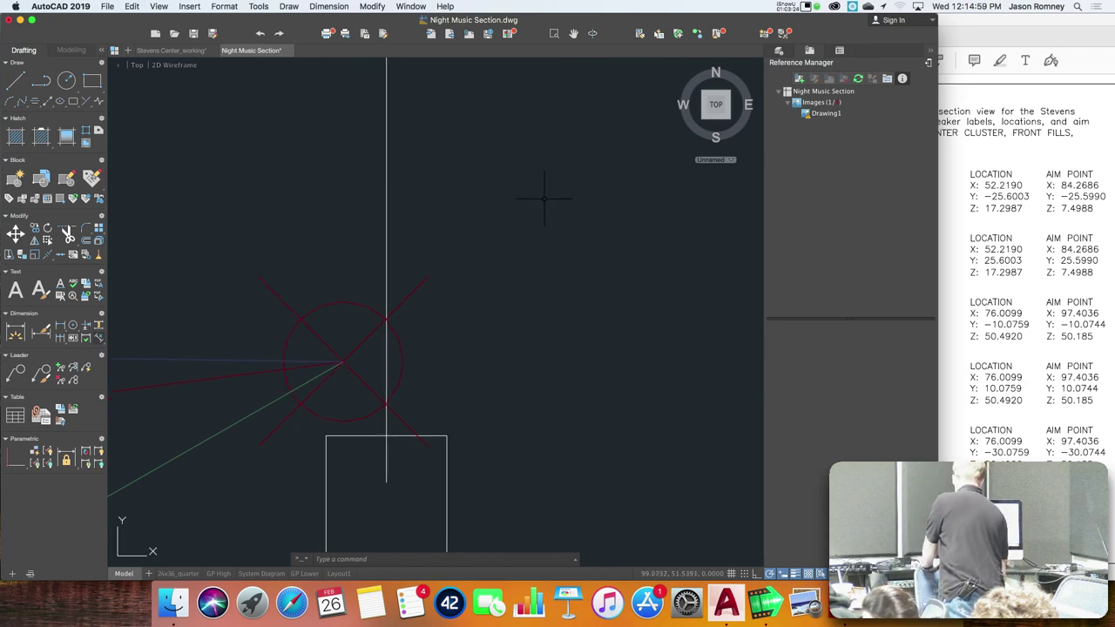
scroll(545, 199, "down", 5)
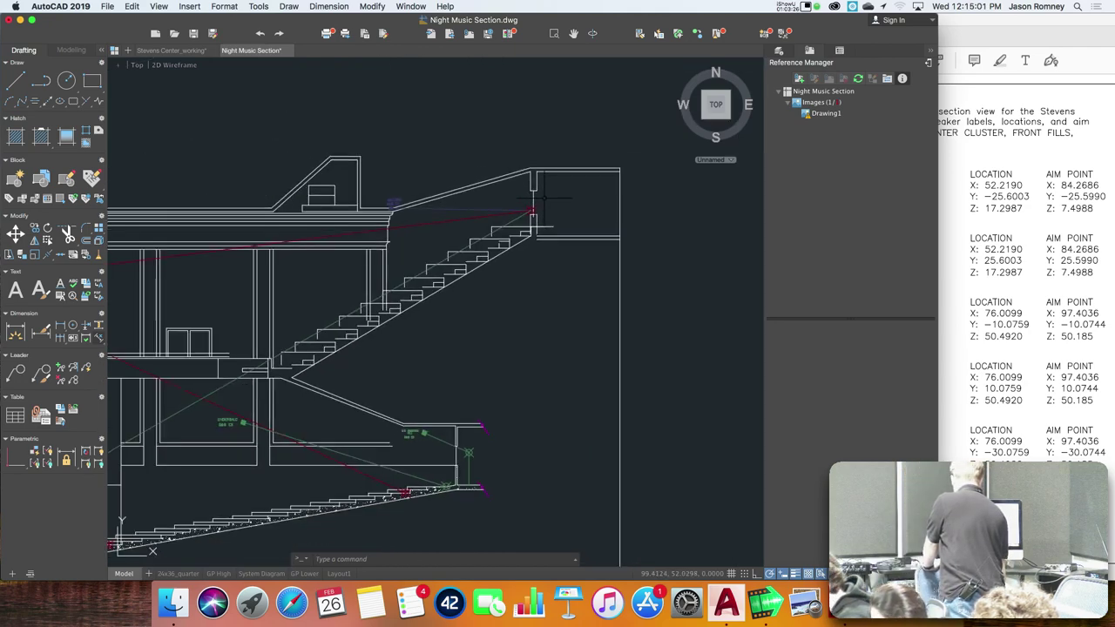
left_click_drag(448, 331, 665, 281)
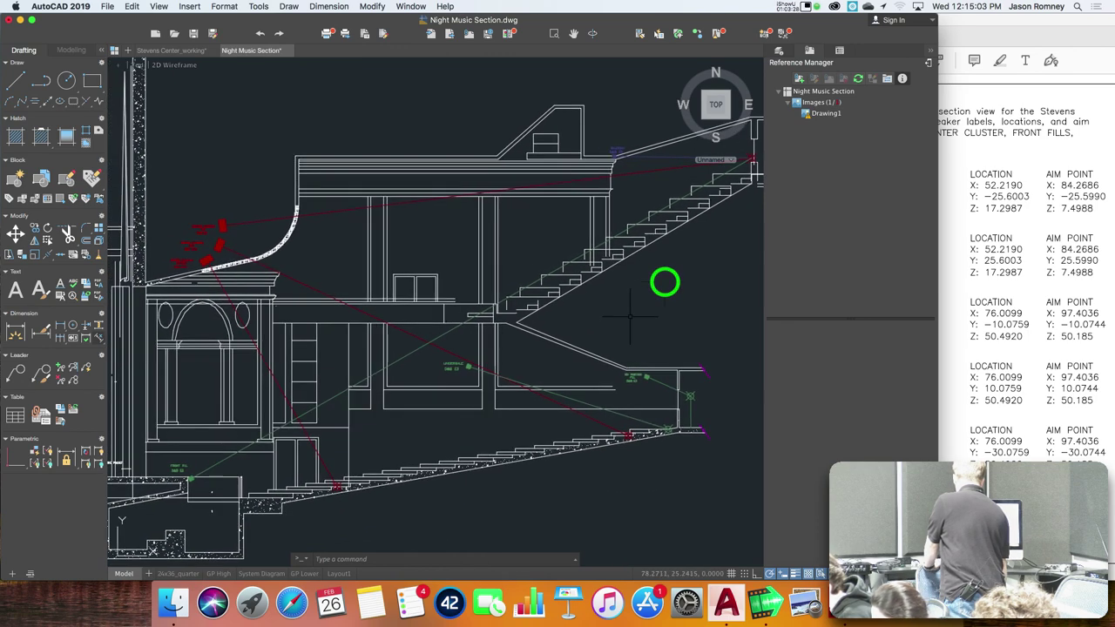